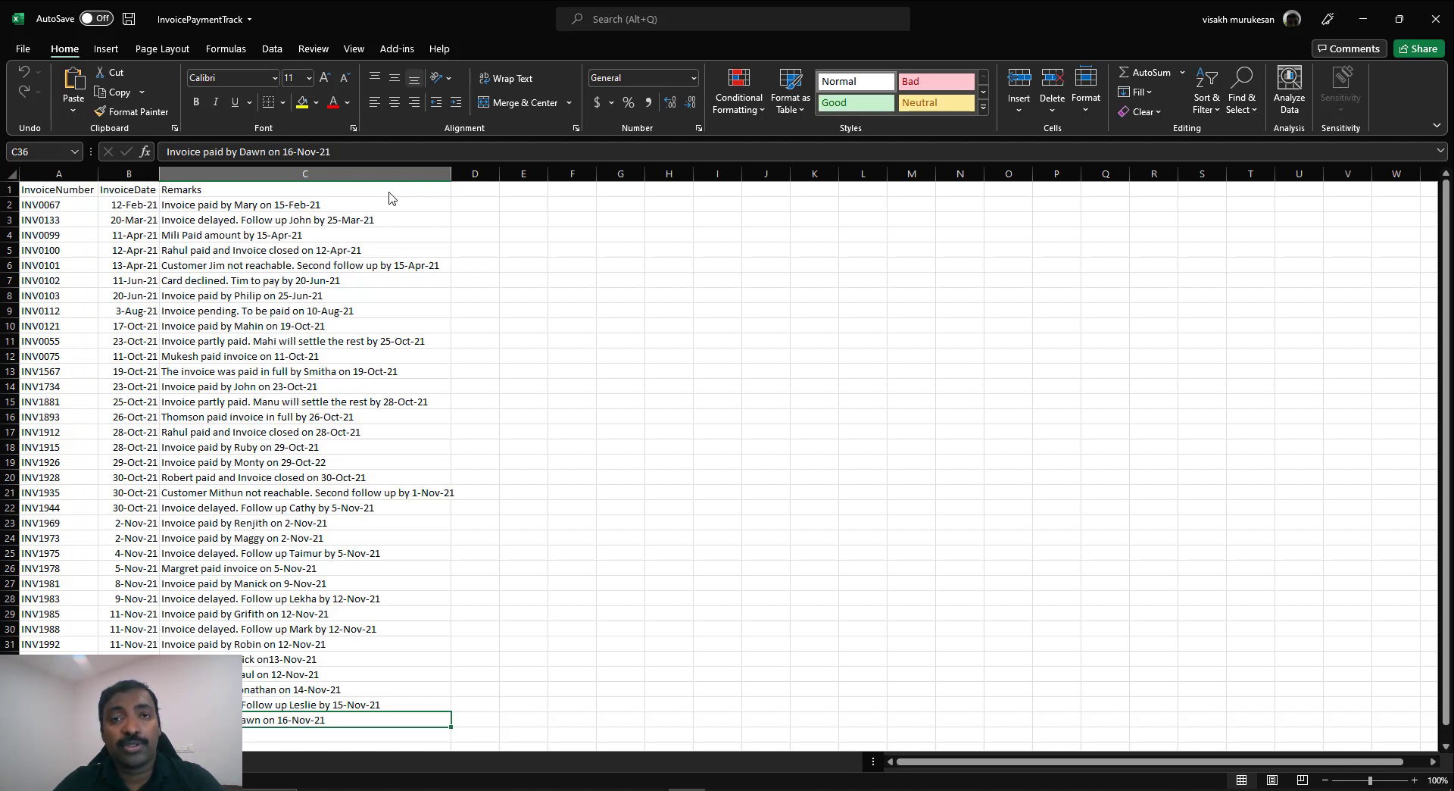
Switch to Power Apps and open the InvoiceTrack table from the Dataverse tables
left_click(391, 789)
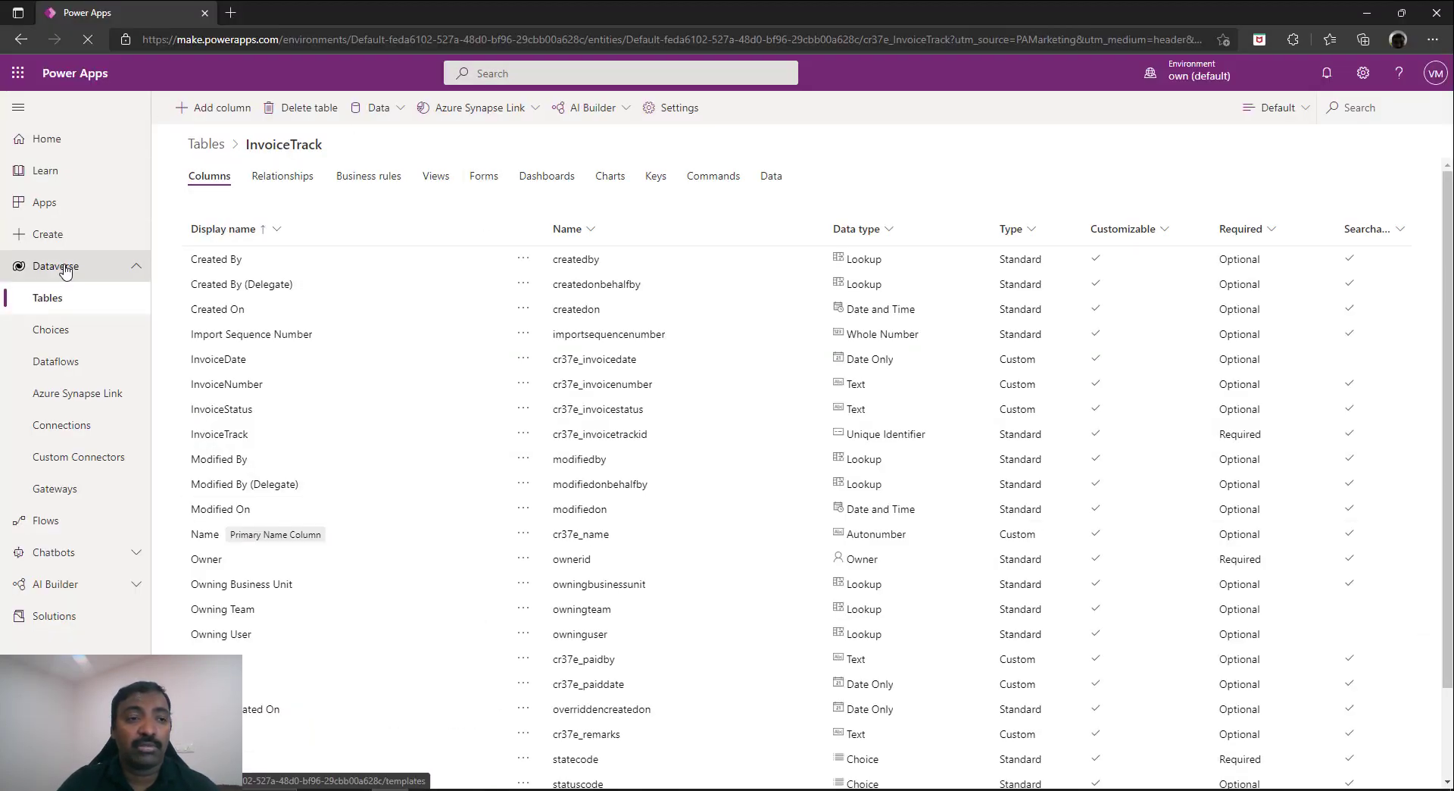
left_click(65, 300)
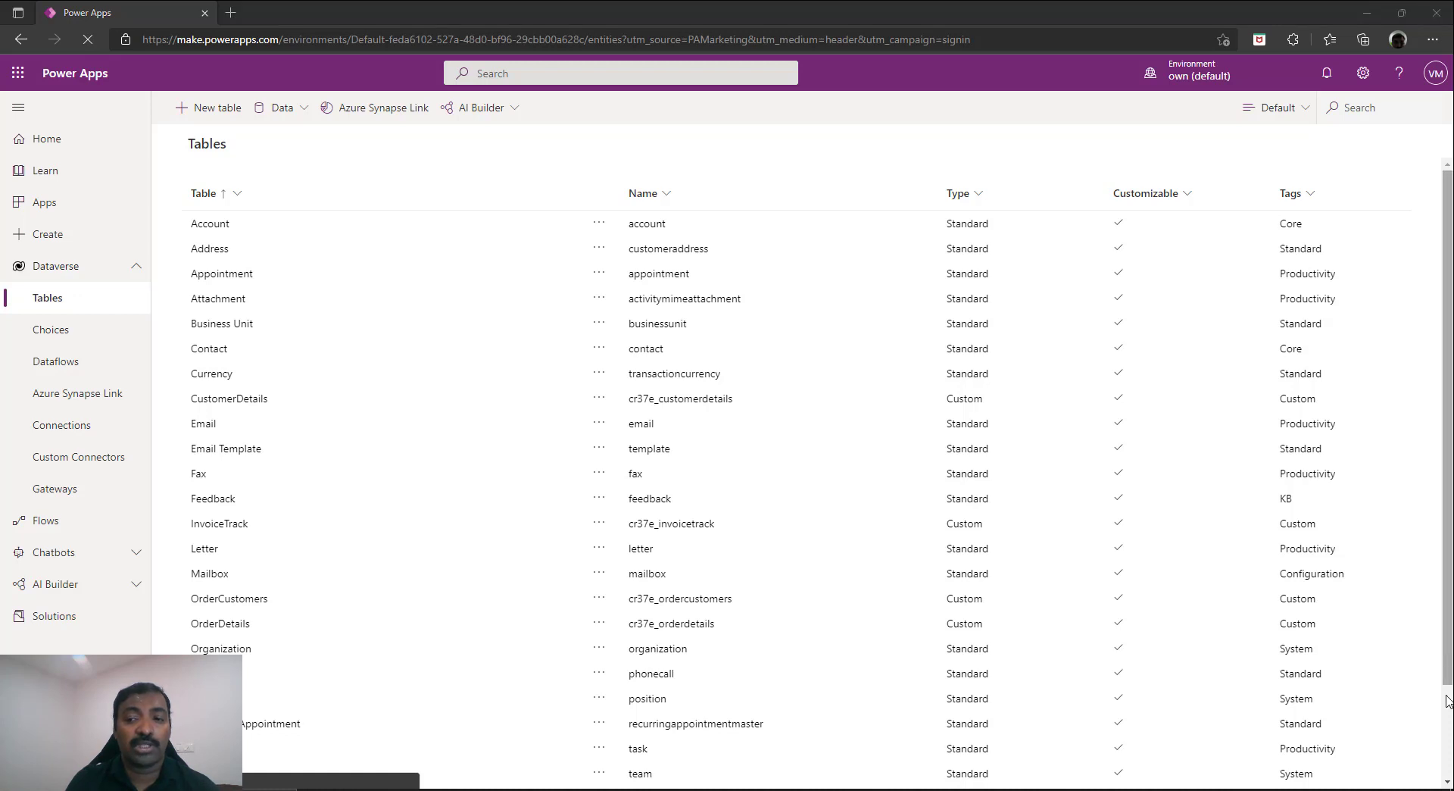
scroll(1450, 716, "down", 2)
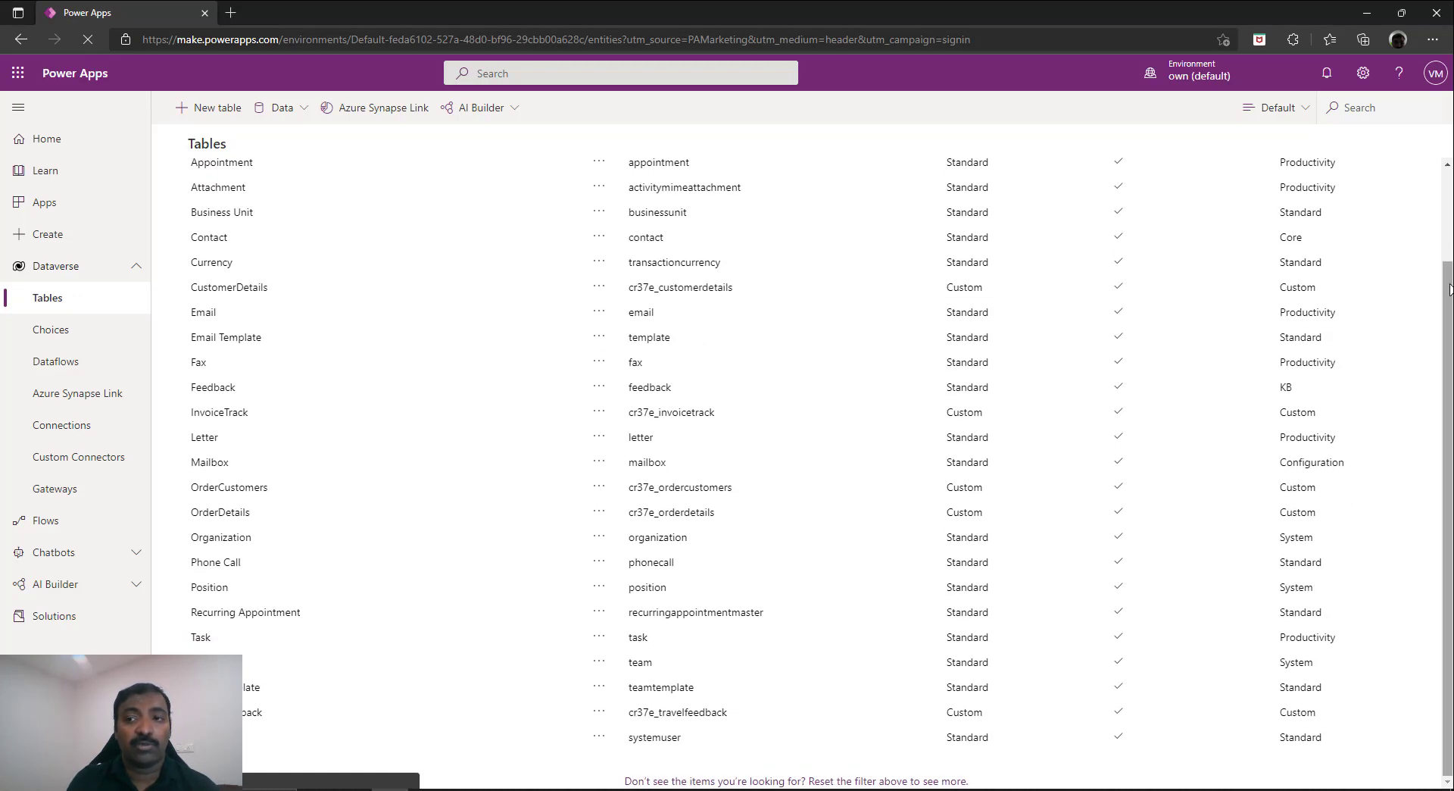
left_click(225, 414)
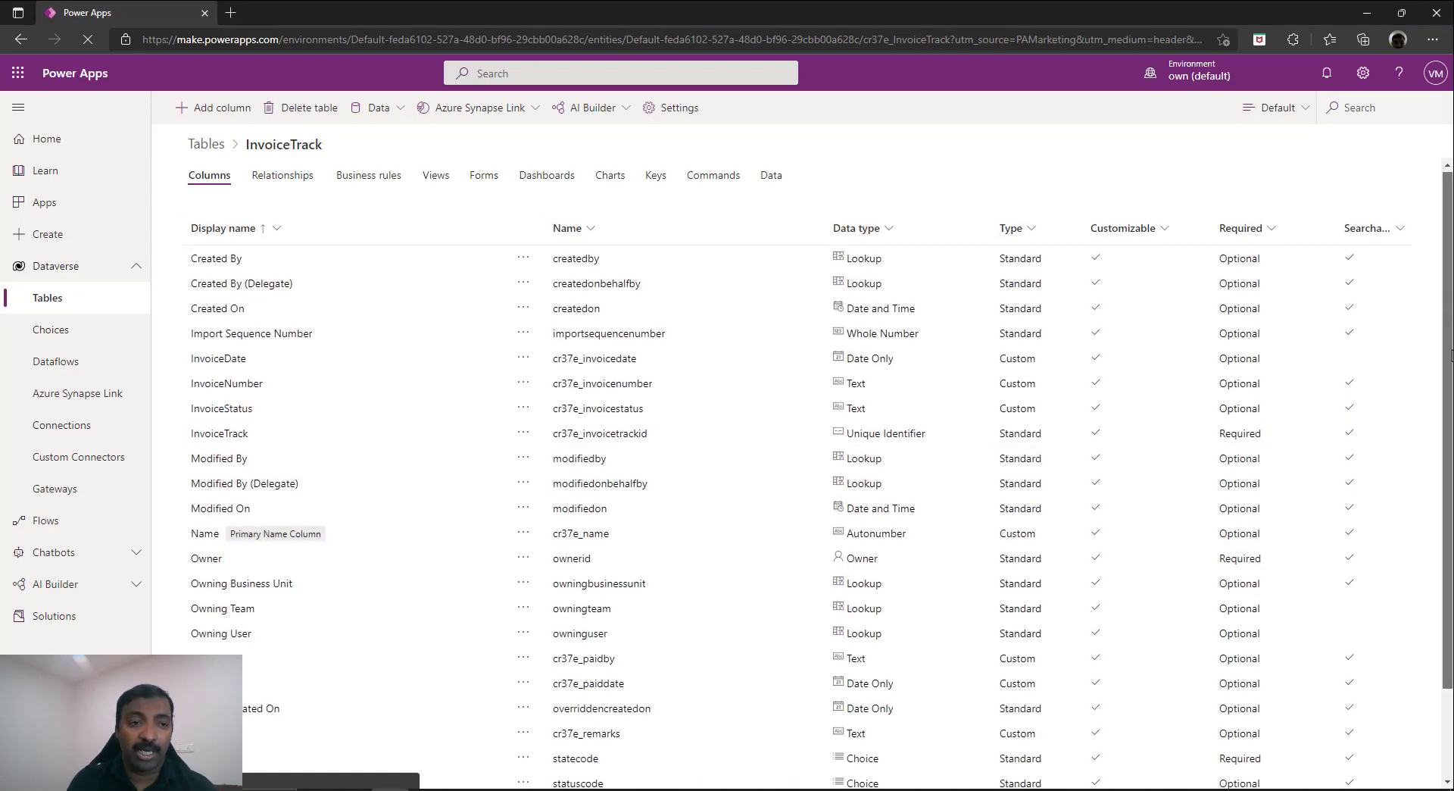
Review the InvoiceTrack table's columns and refresh its data records
scroll(1451, 394, "down", 2)
scroll(1450, 394, "up", 1)
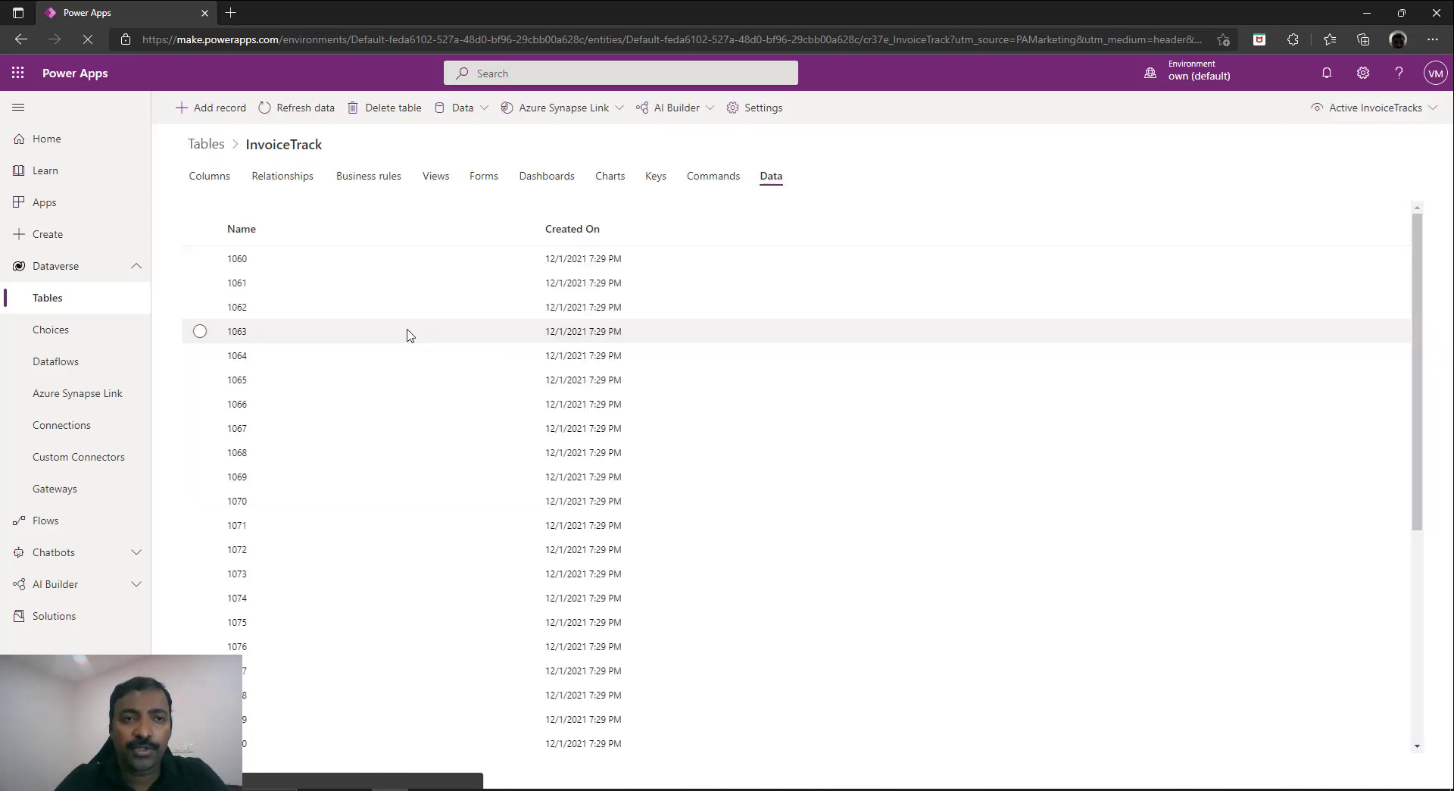
left_click(322, 108)
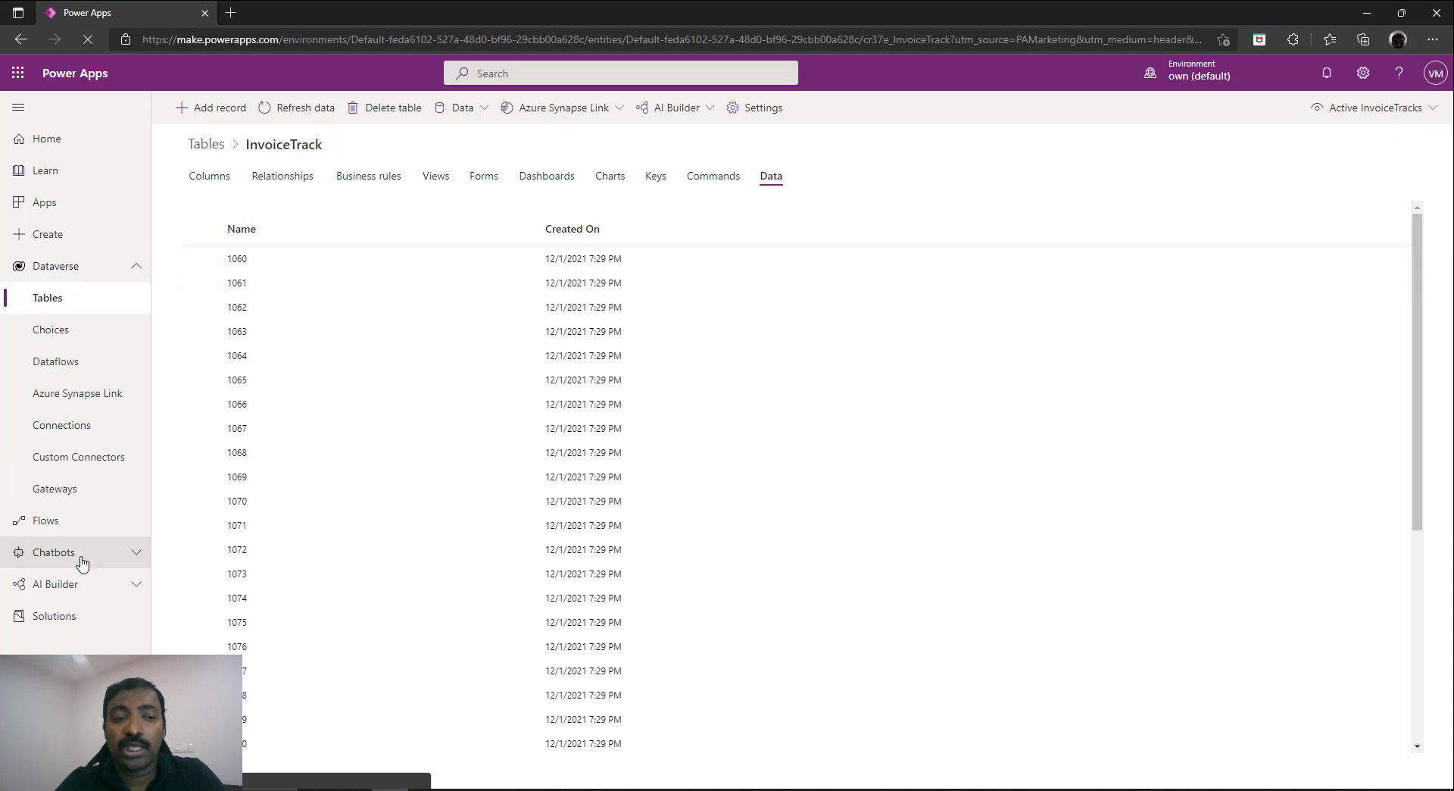
Create a custom Entity Extraction model in AI Builder named "Extract Invoice Details"
left_click(63, 598)
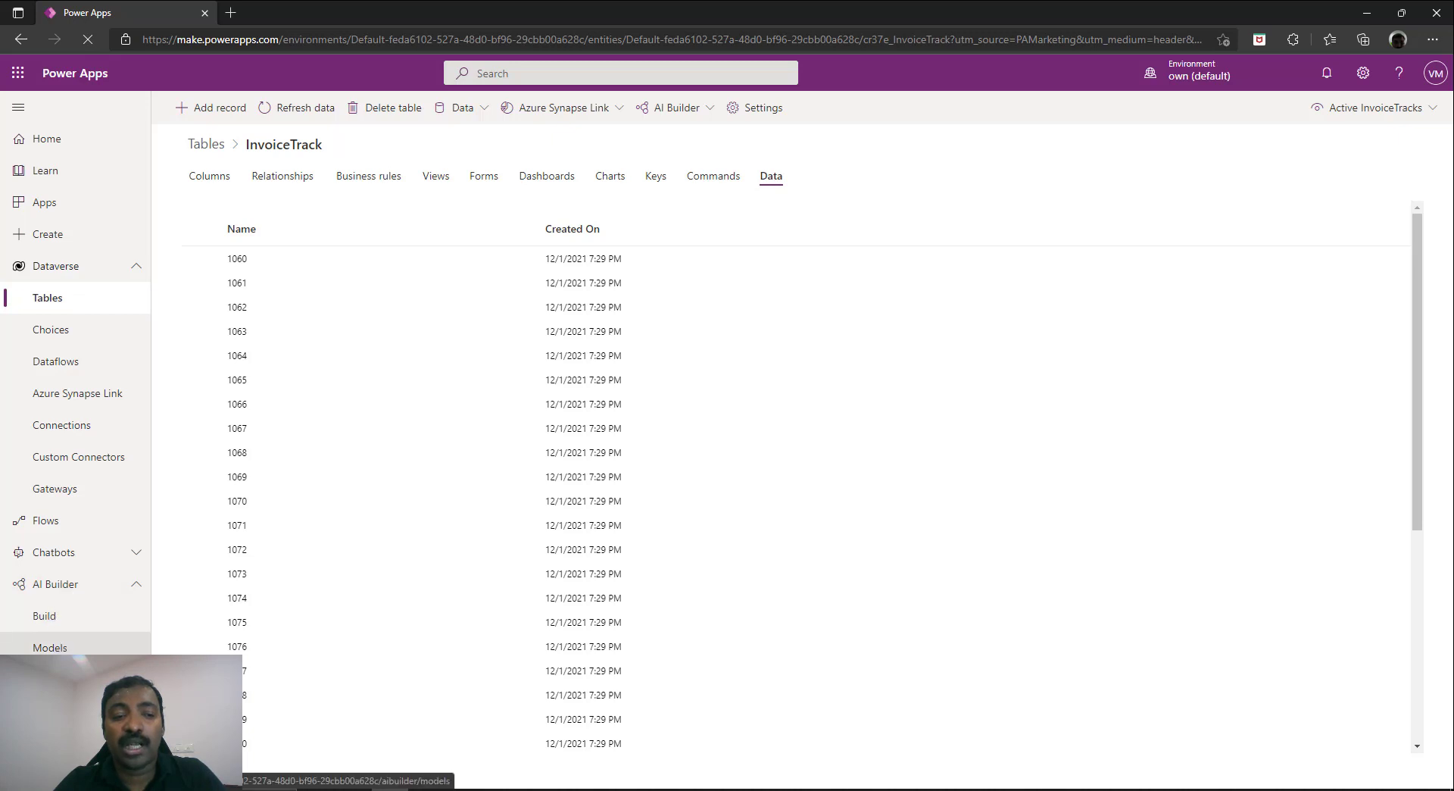
left_click(48, 617)
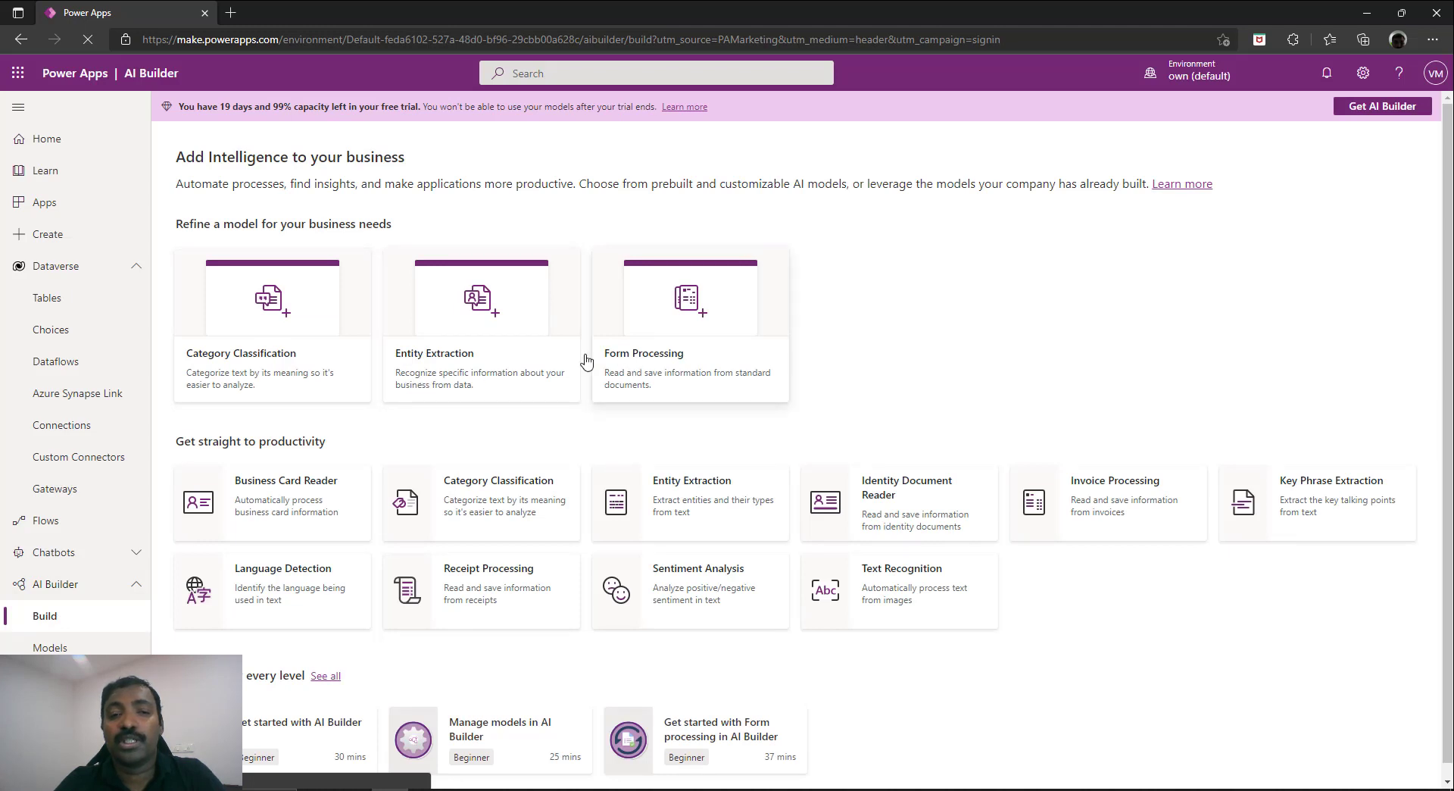
left_click(480, 359)
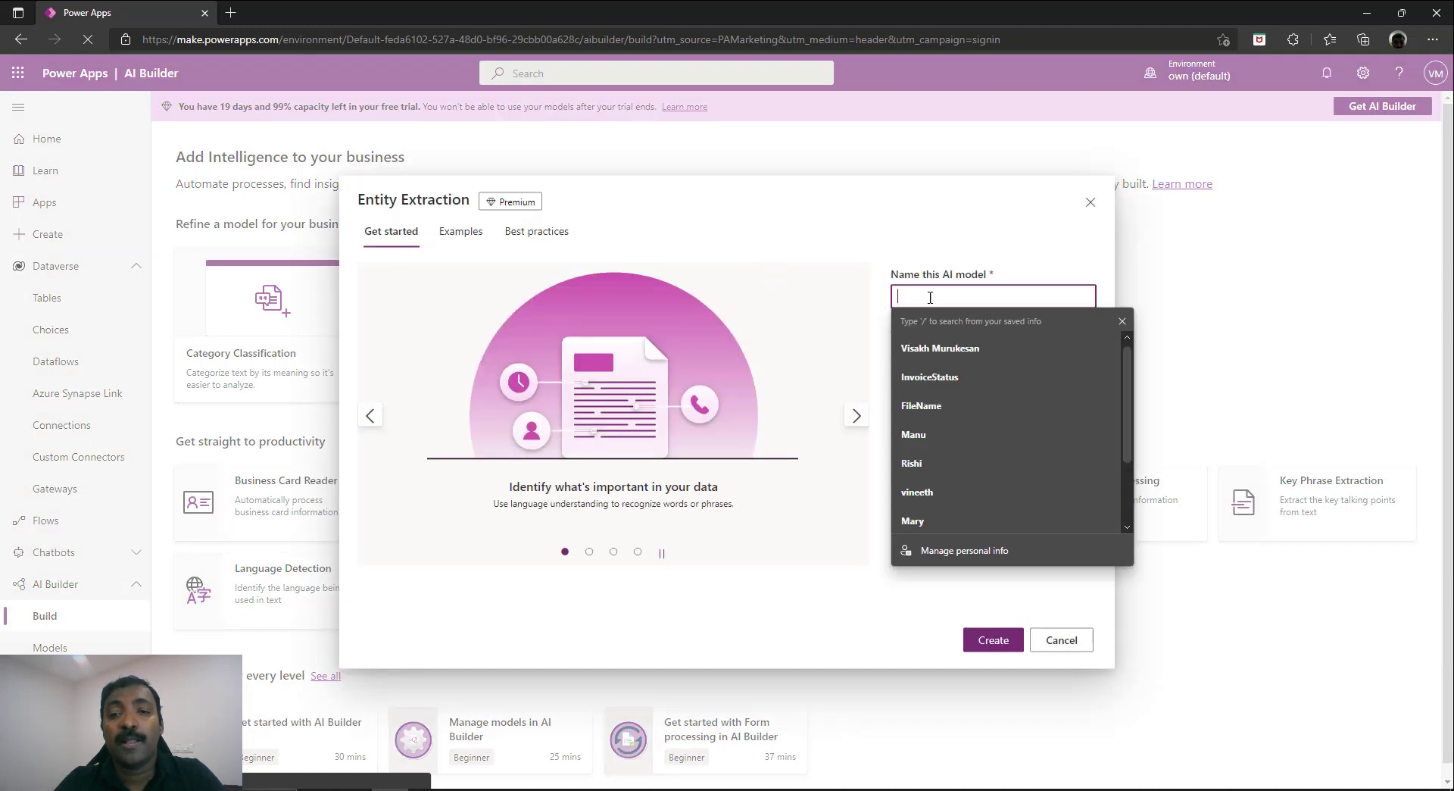
left_click(932, 297)
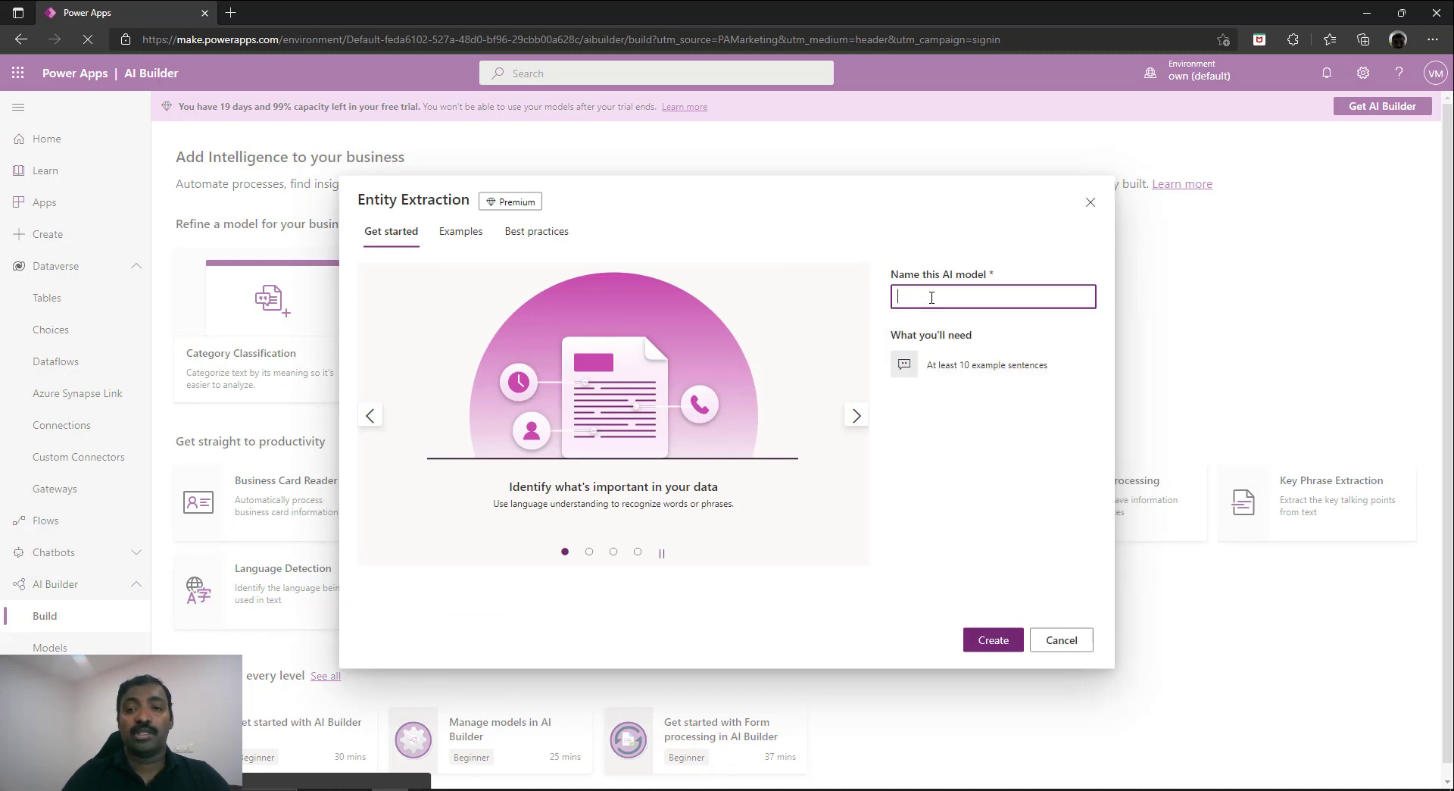
type("InvoiceDetails")
type("Extract Invoice")
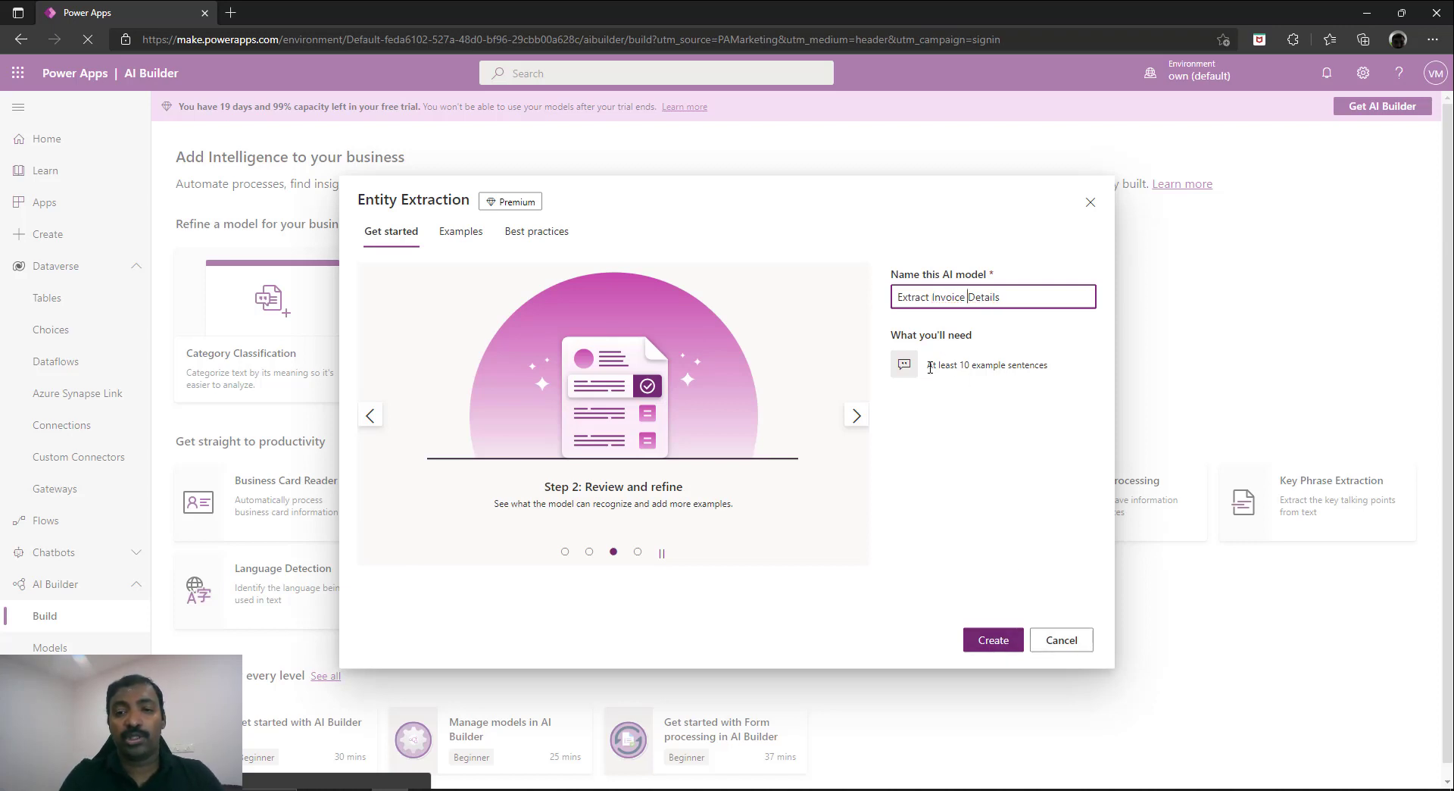
left_click_drag(930, 369, 1053, 377)
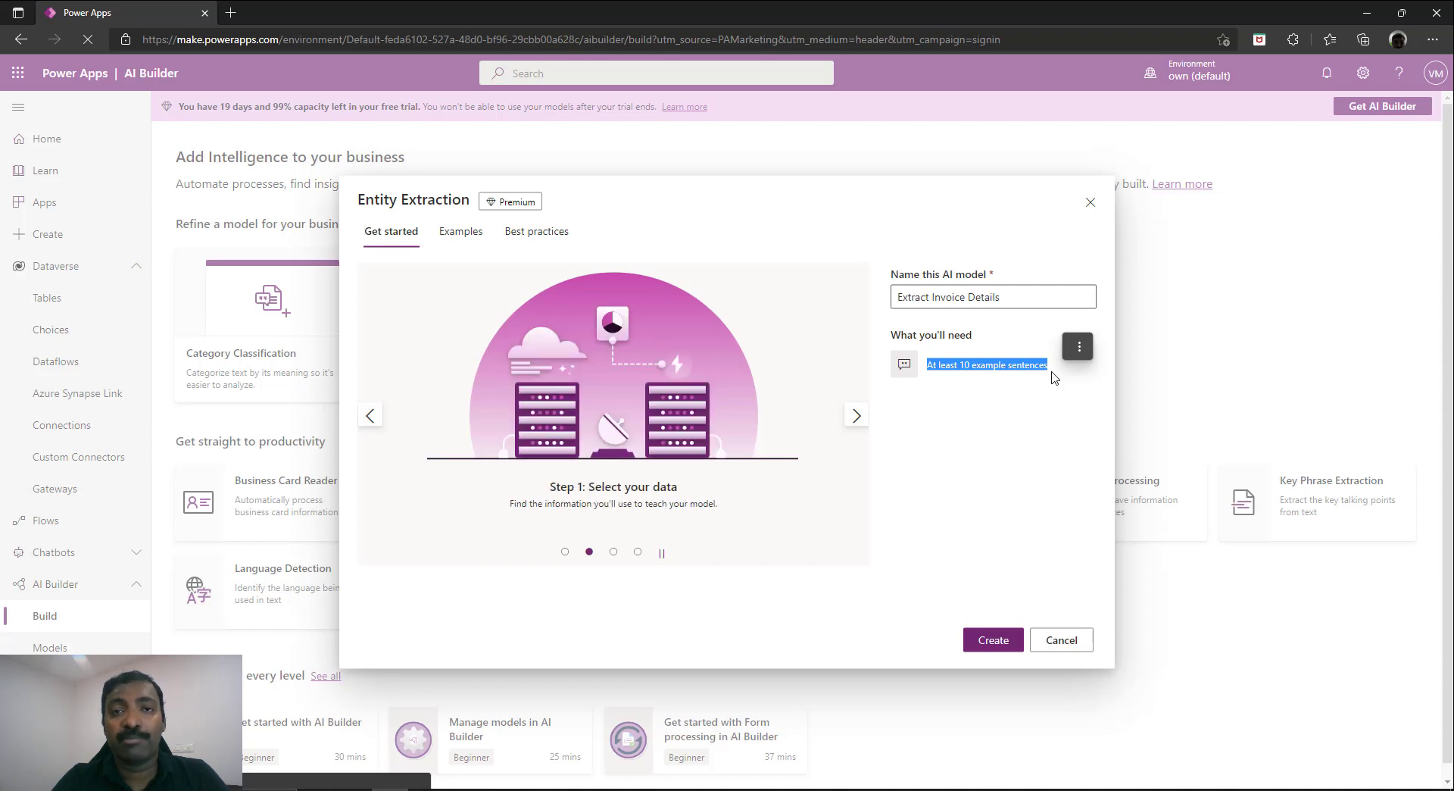
left_click(1004, 643)
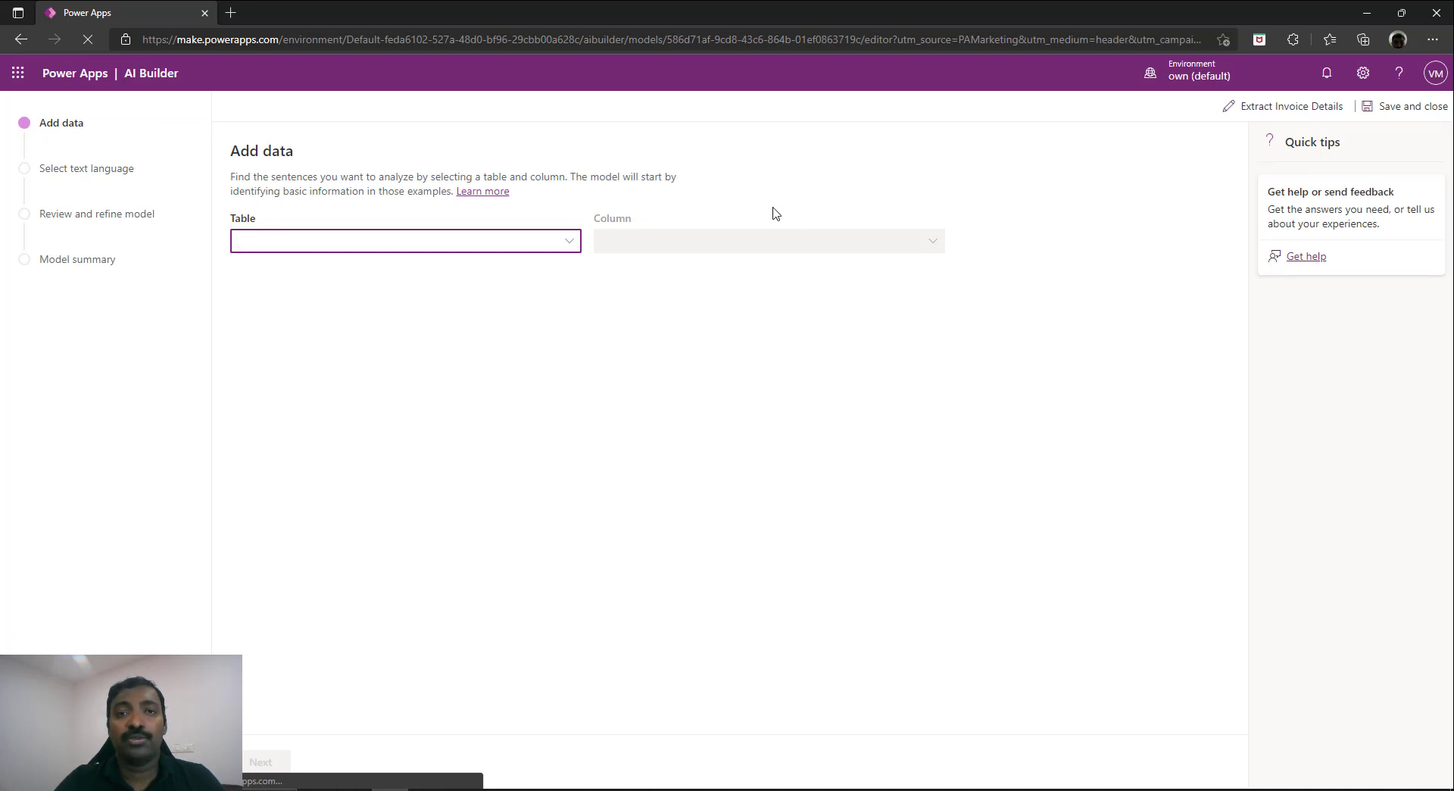
Use the InvoiceTrack table's Remarks column as the model's data and analyze it with English as the text language
left_click(569, 241)
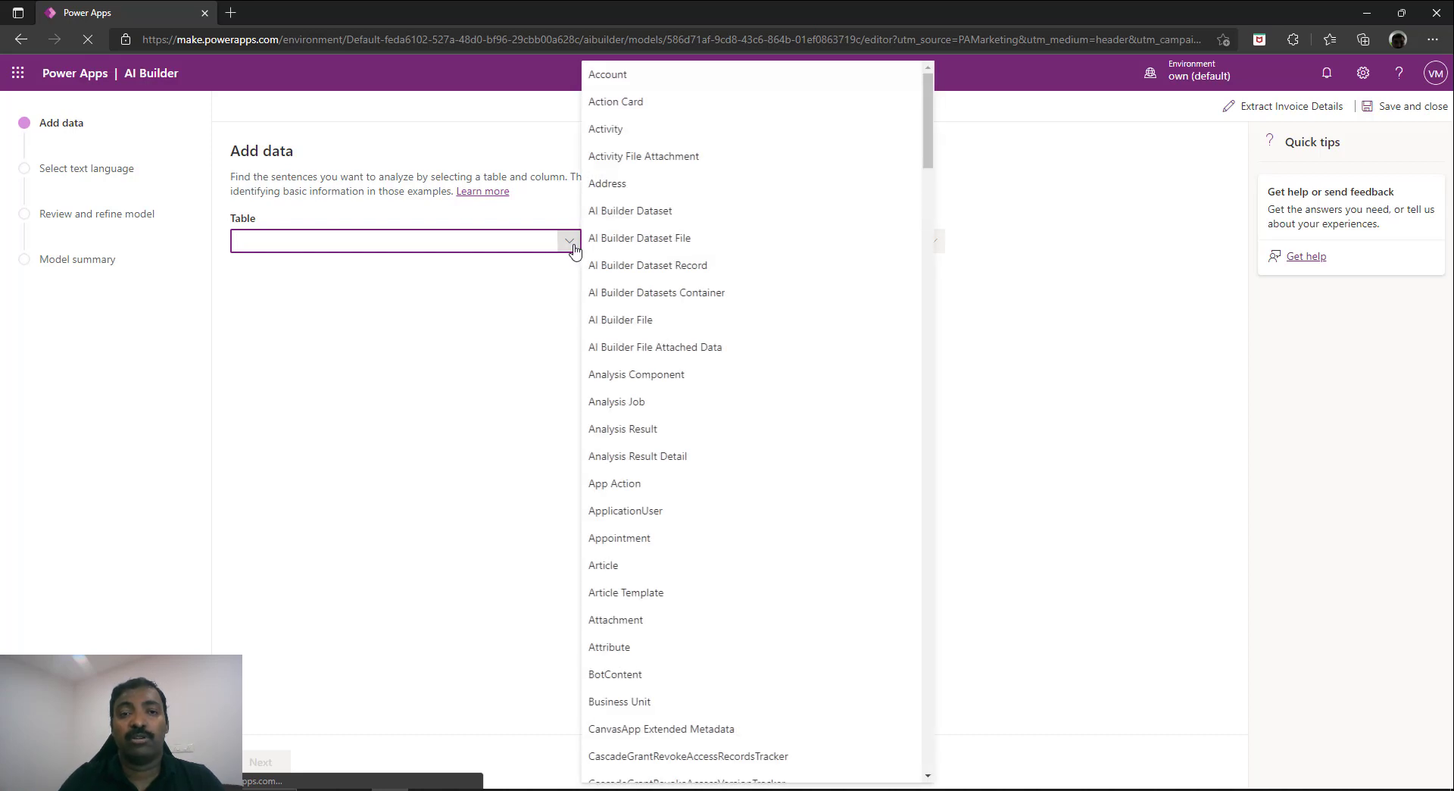
left_click_drag(932, 140, 928, 356)
left_click(652, 463)
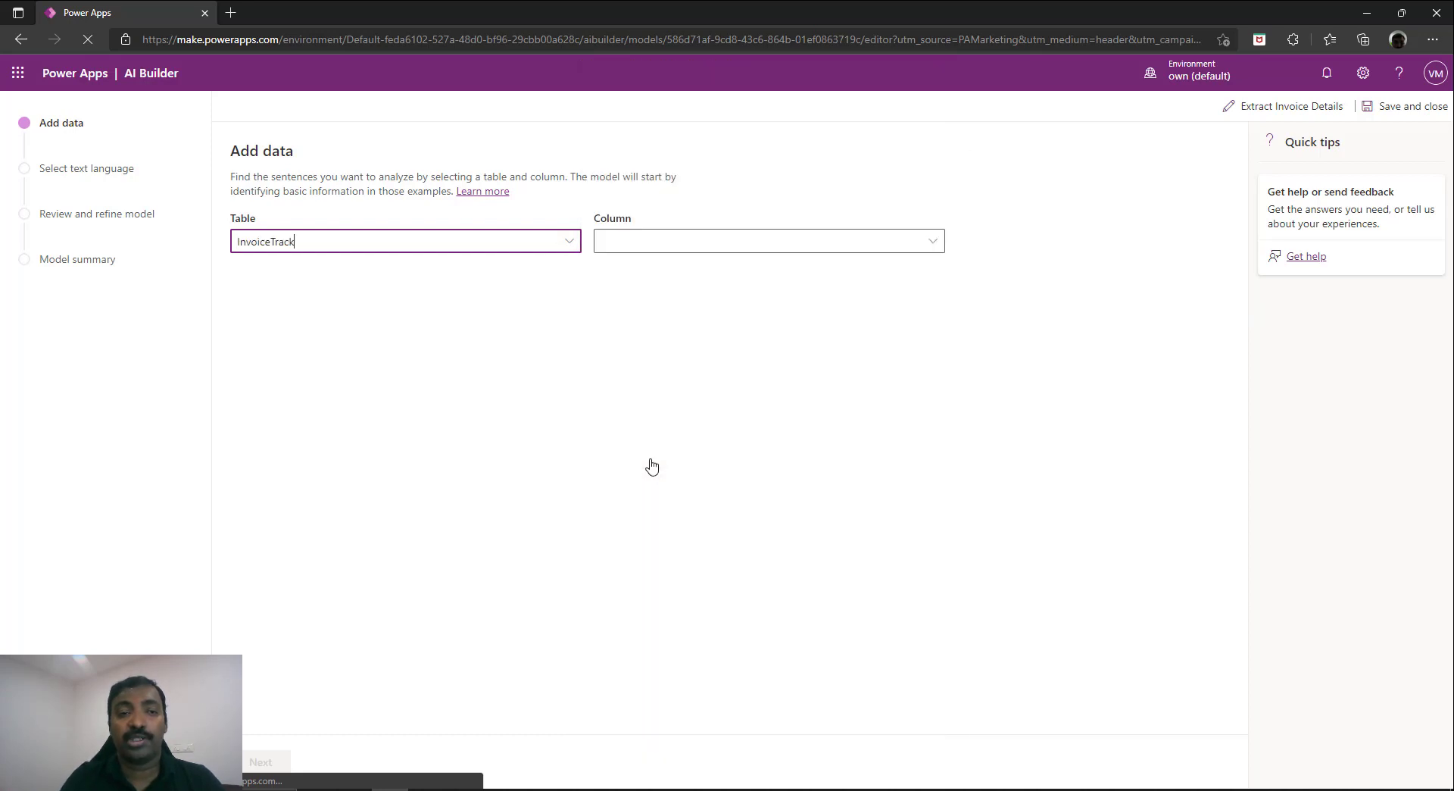
left_click(936, 242)
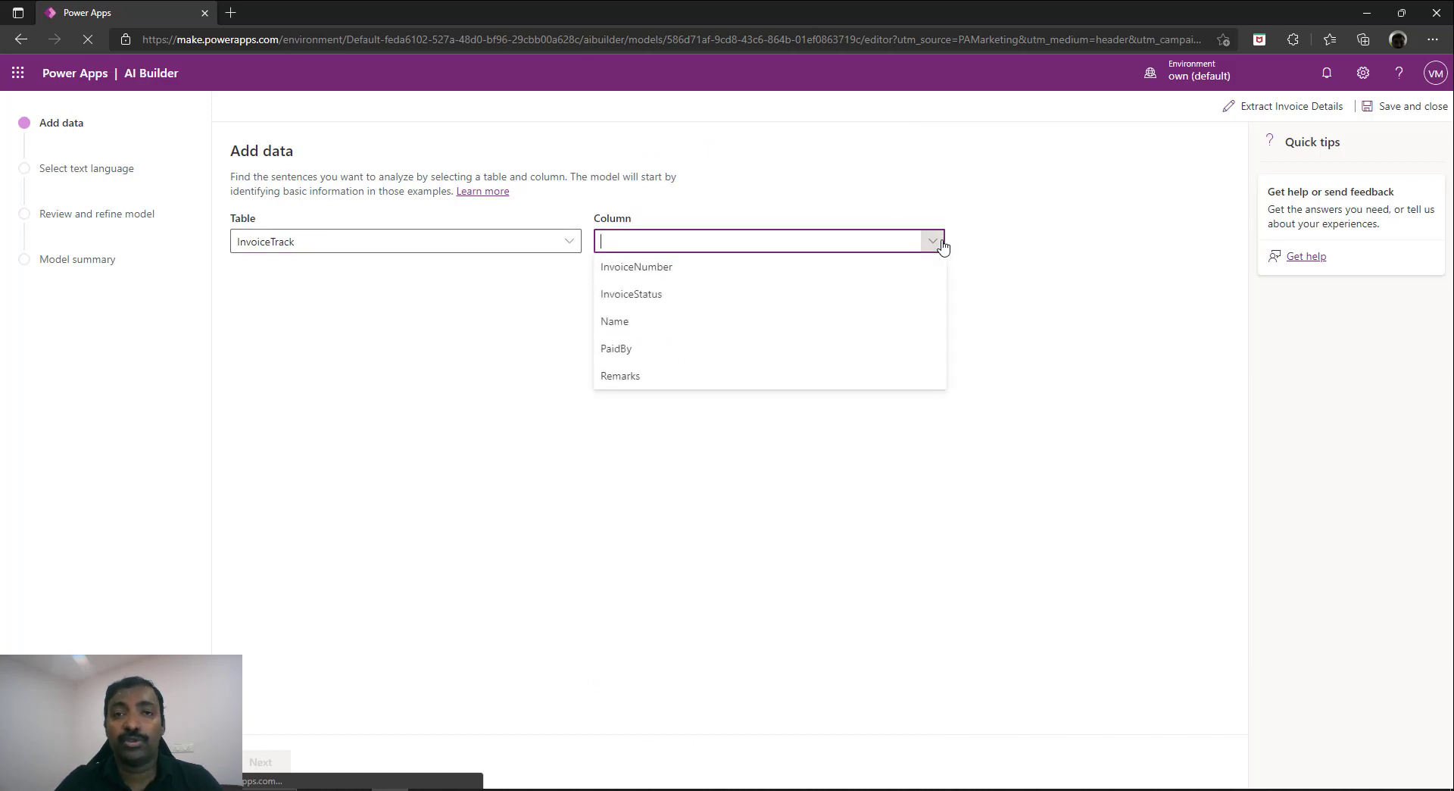
left_click(653, 379)
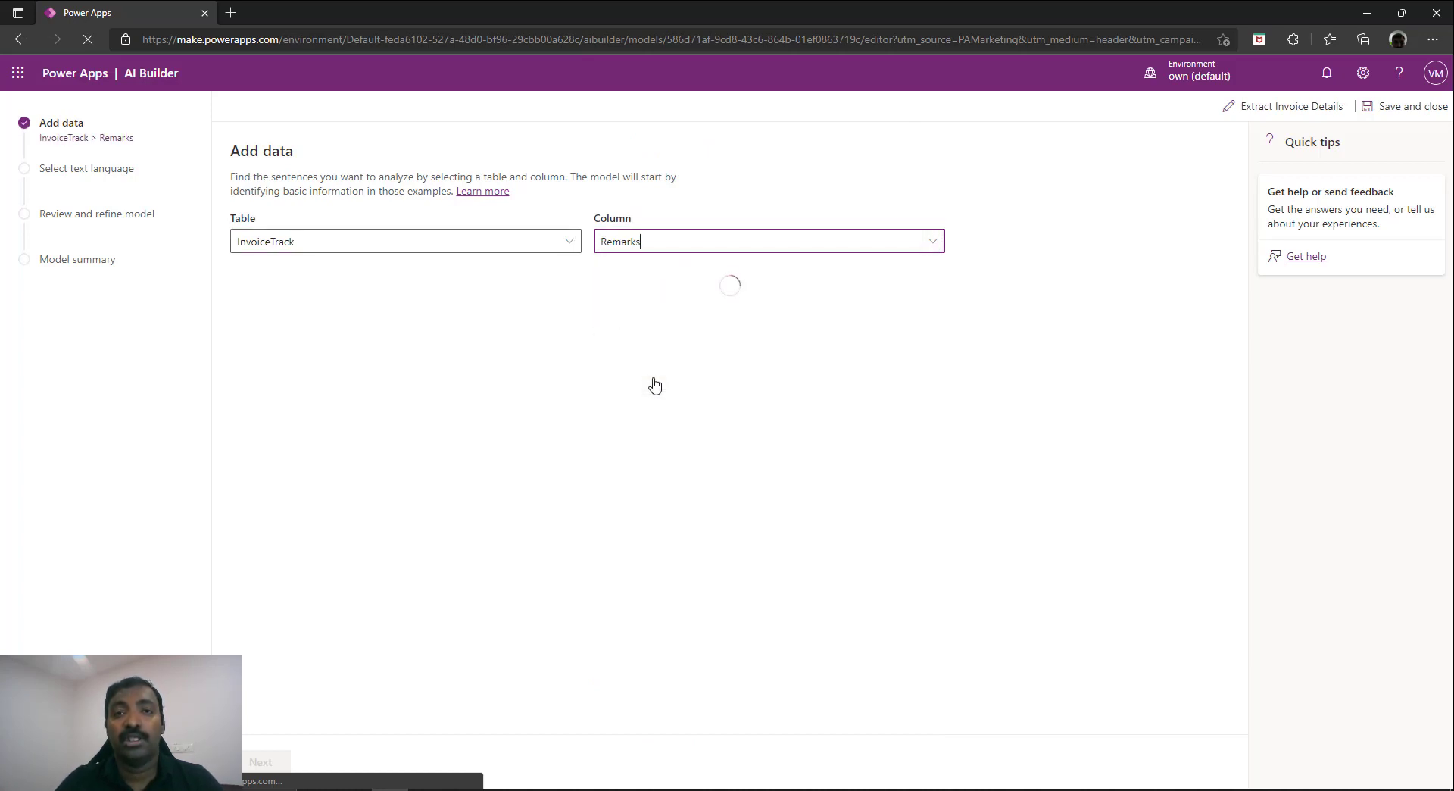
left_click(260, 762)
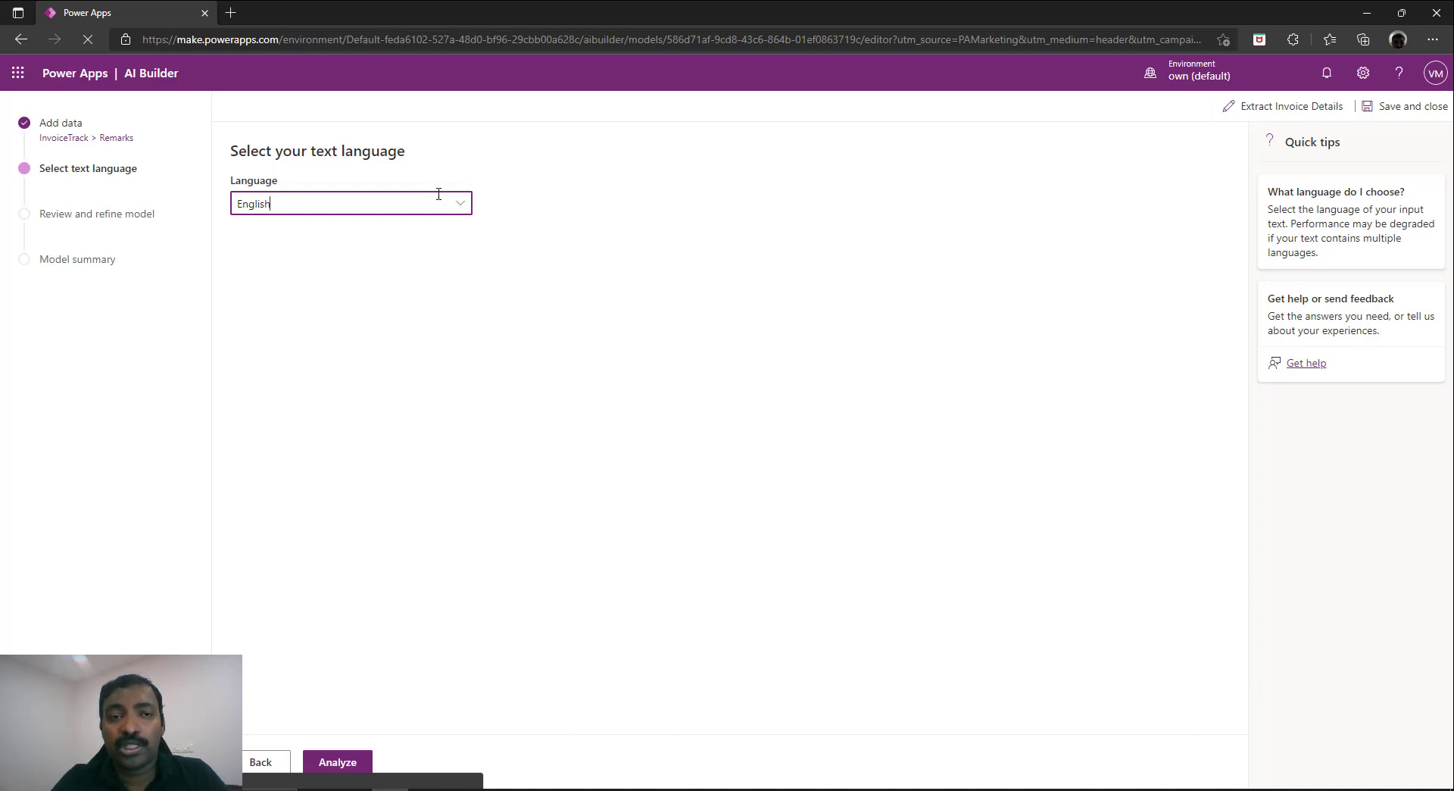
left_click(352, 763)
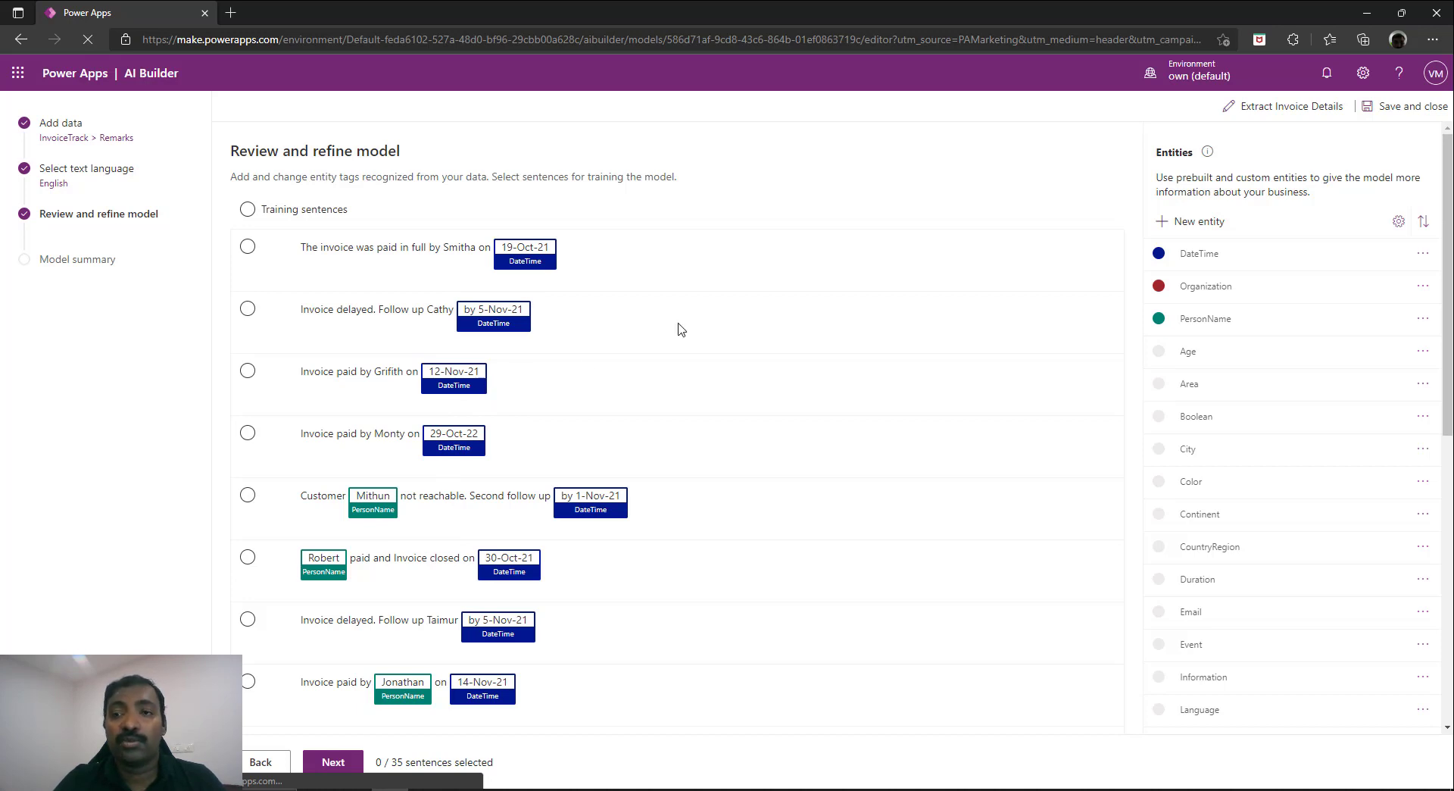
Start a new custom entity named InvoiceStatus
left_click(1205, 227)
left_click(1263, 178)
type("InvoiceStatus")
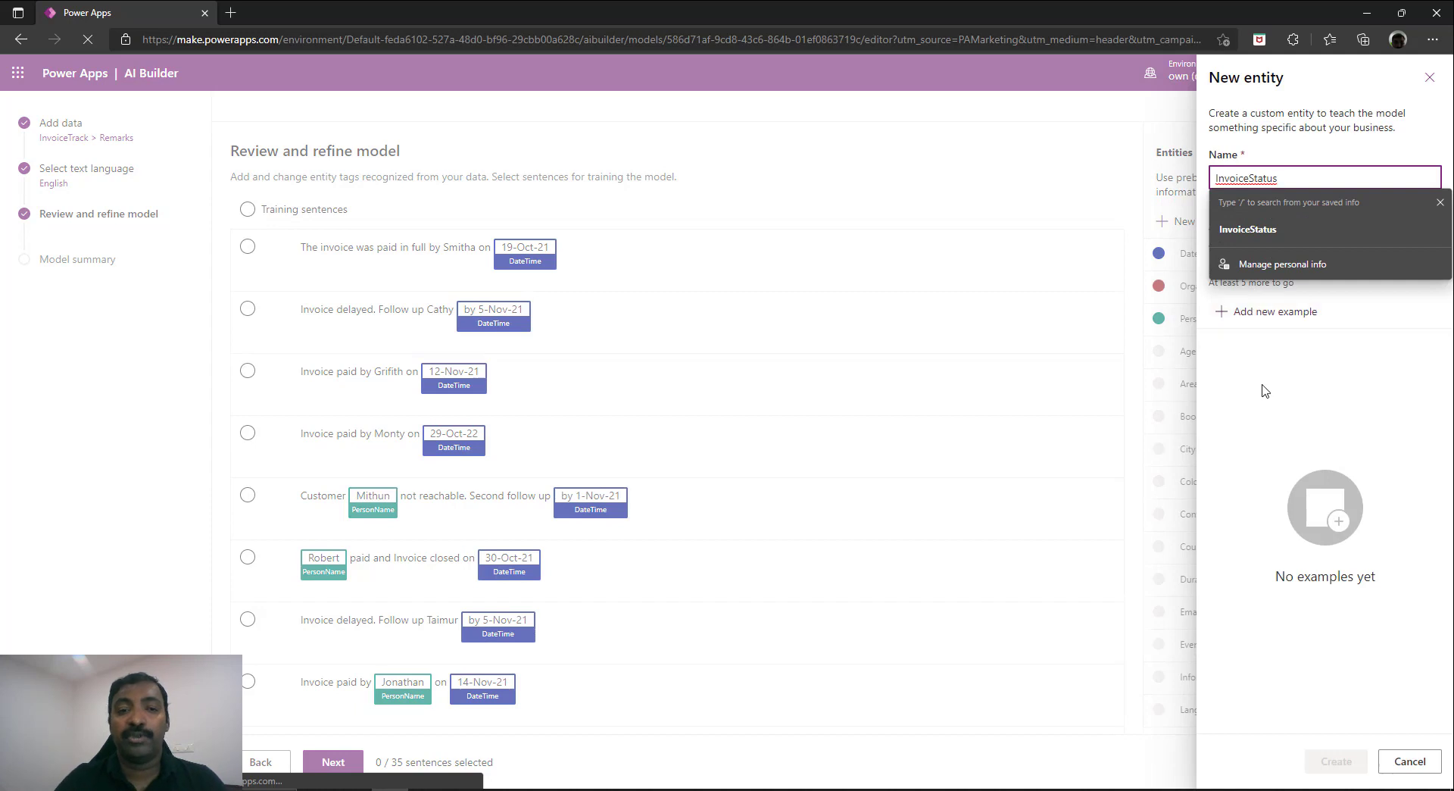
left_click(1357, 298)
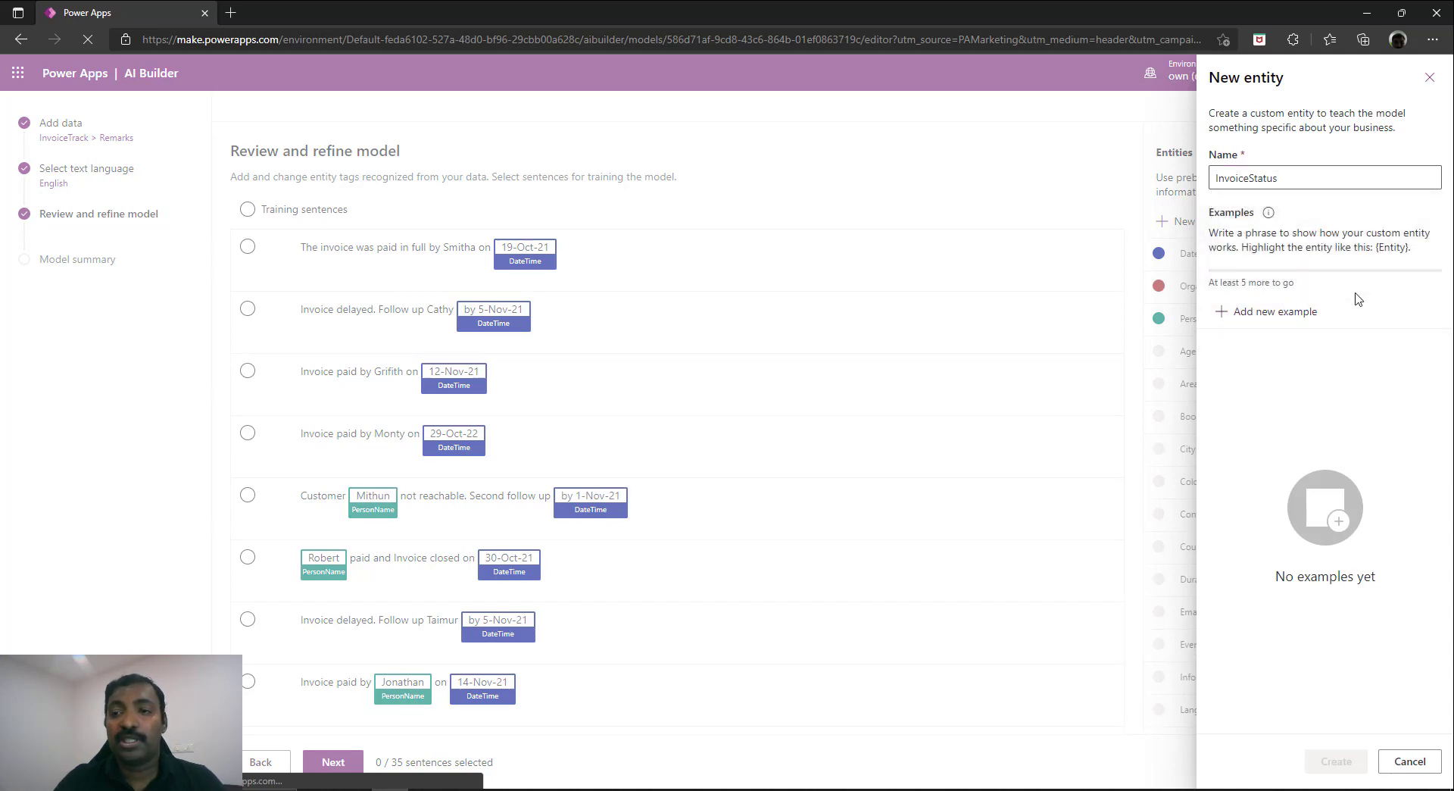
Add the example phrase "Invoice {delayed}" to the InvoiceStatus entity
left_click(1298, 319)
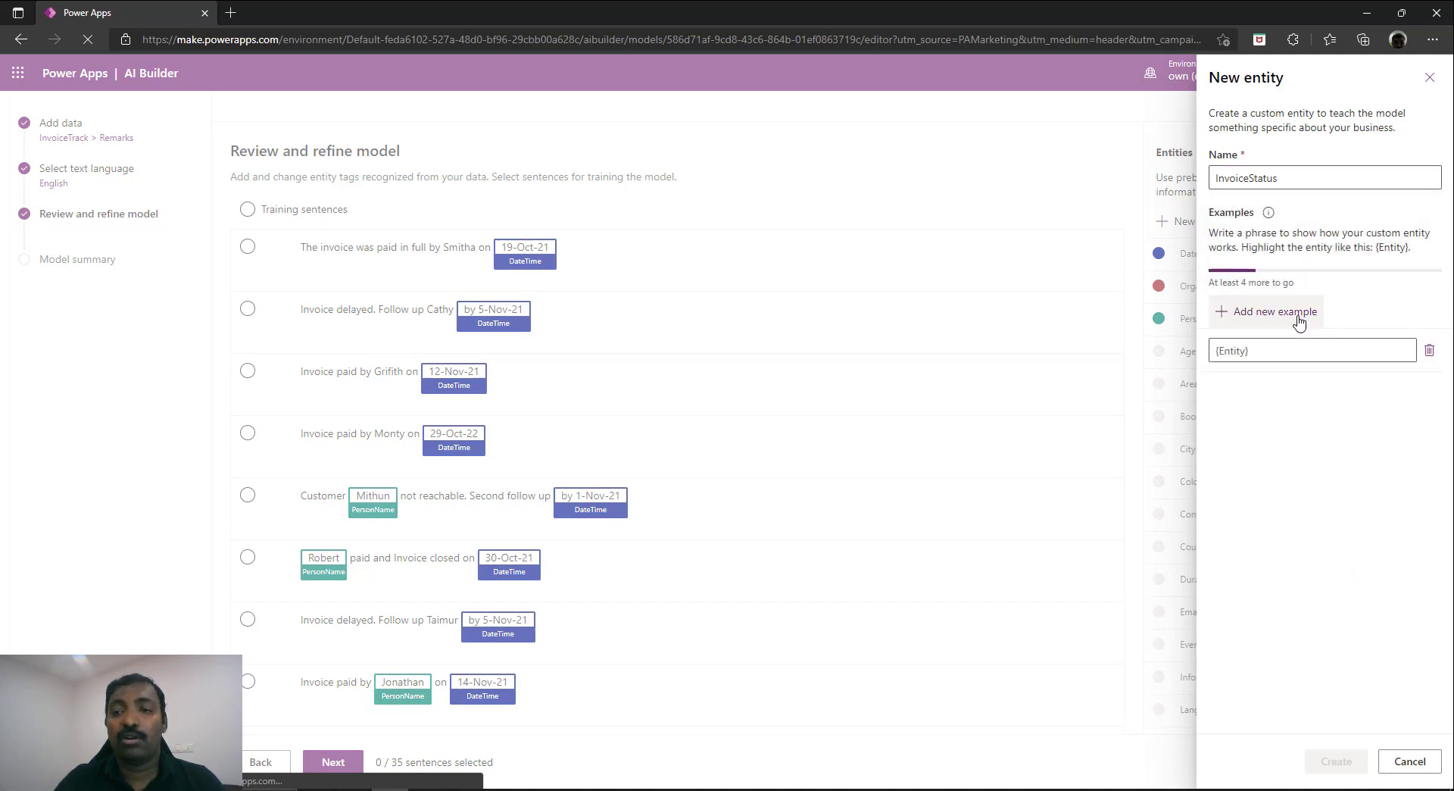
left_click(1262, 350)
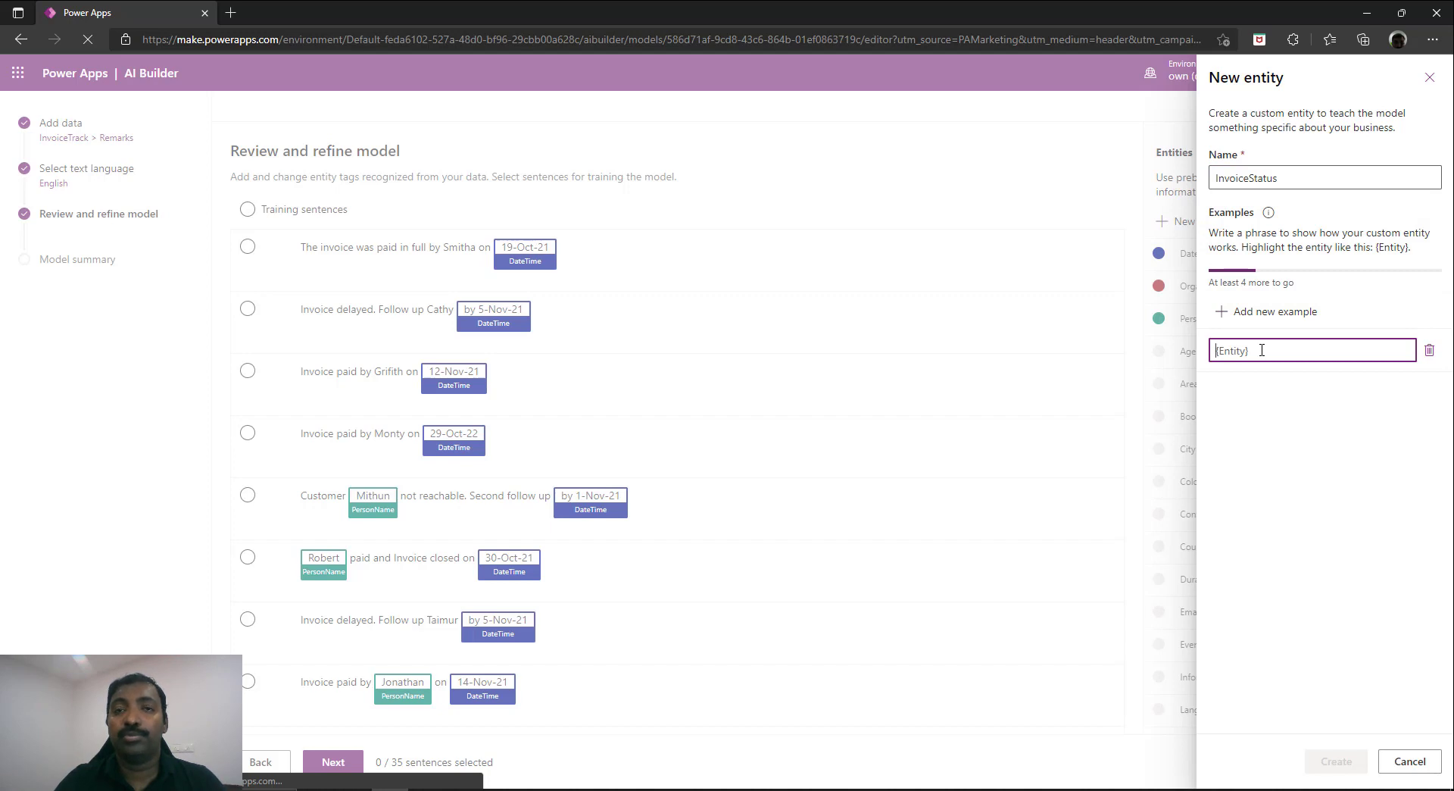
type("Invoice{delayed}")
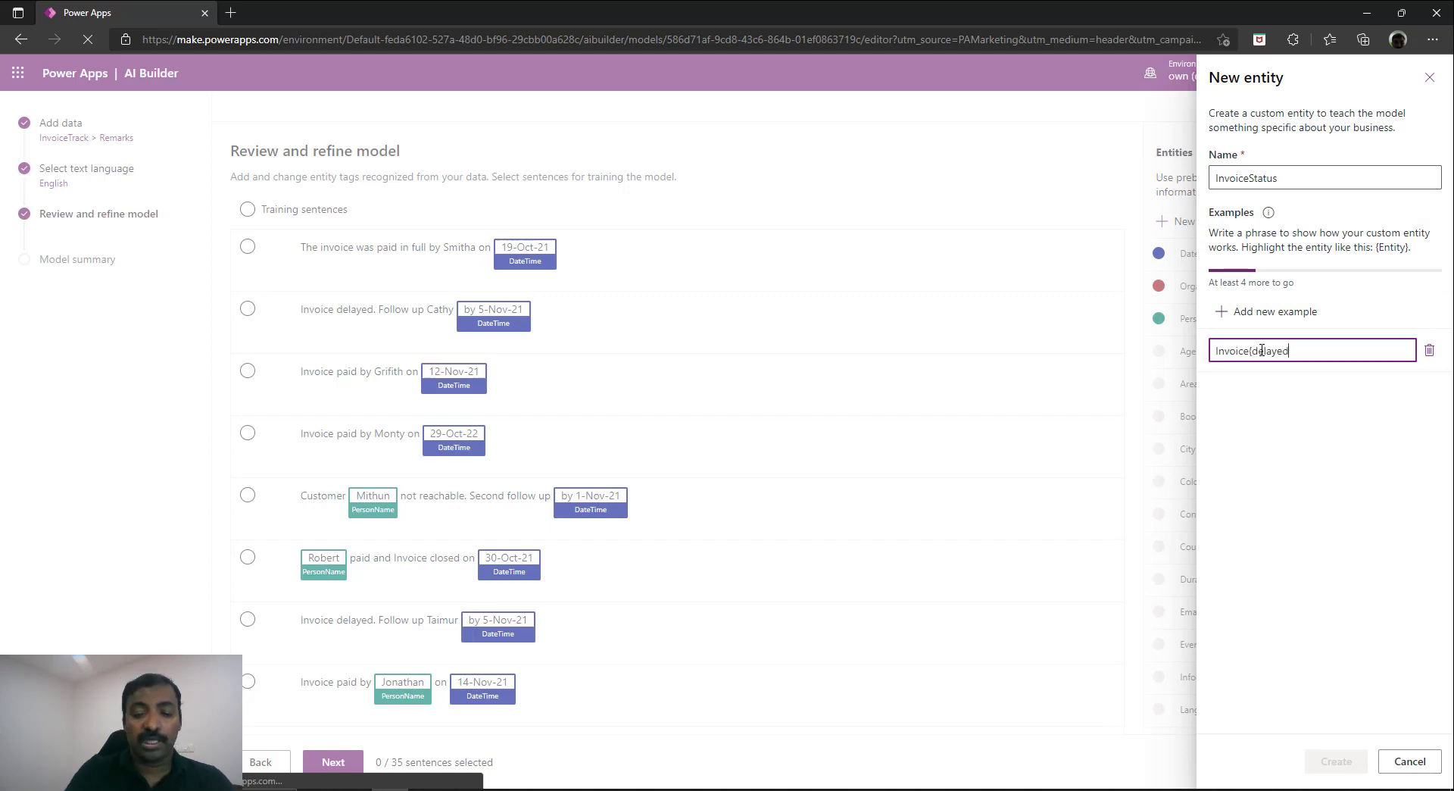
left_click(1263, 350)
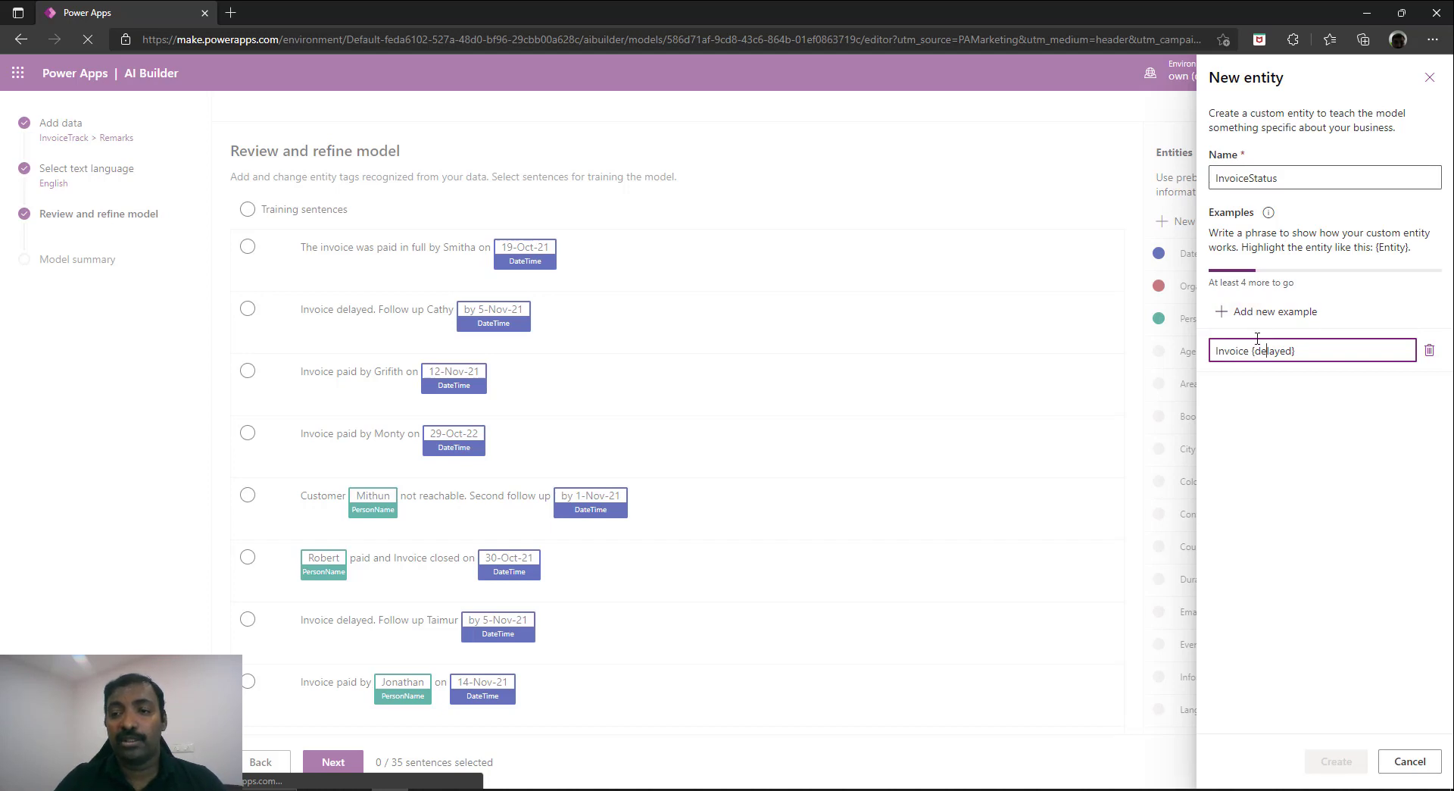
Add a second example phrase made of a customer's first name followed by "{paid} the invoice"
left_click(1289, 312)
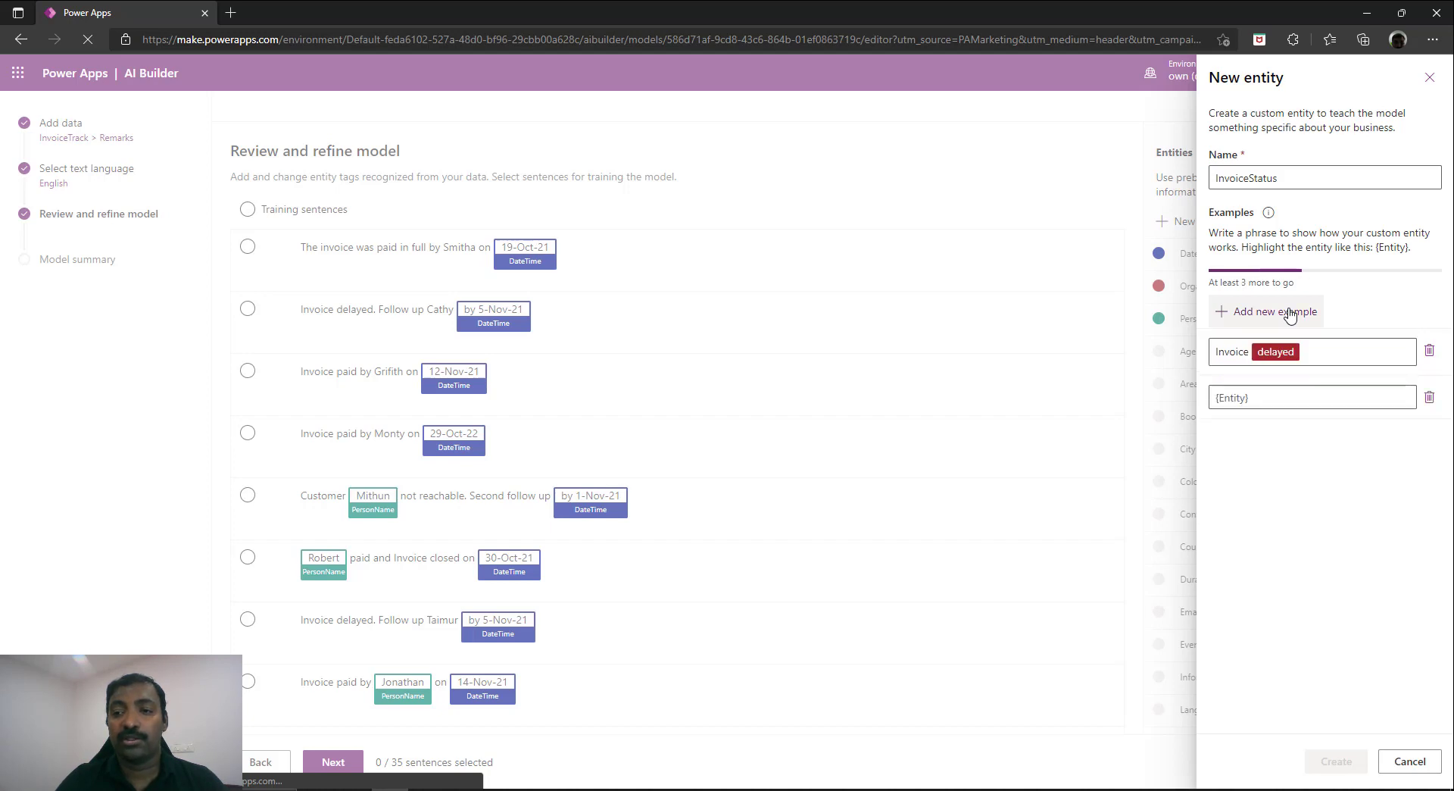
left_click(1270, 394)
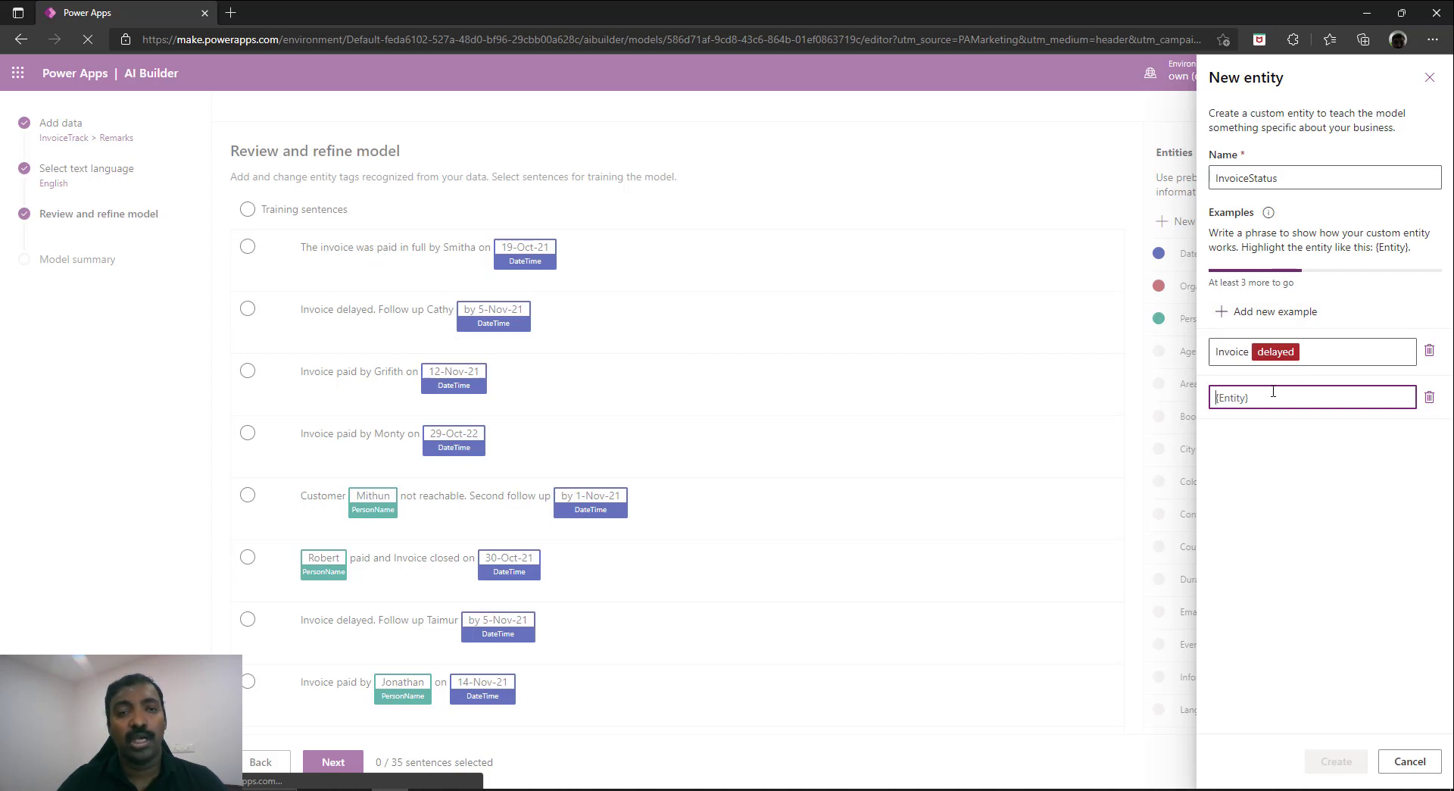
type("Mary")
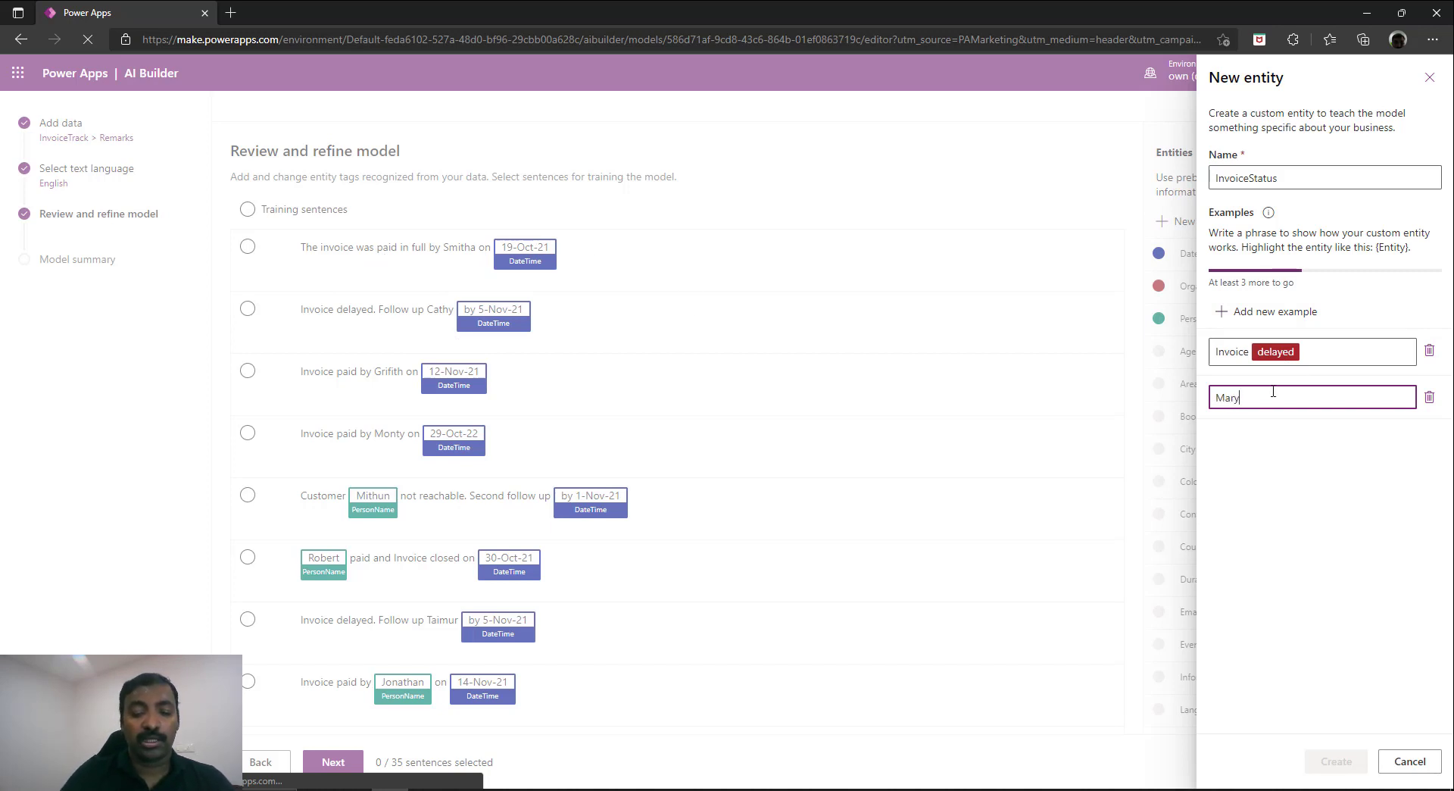
type(" {paid} the invoice")
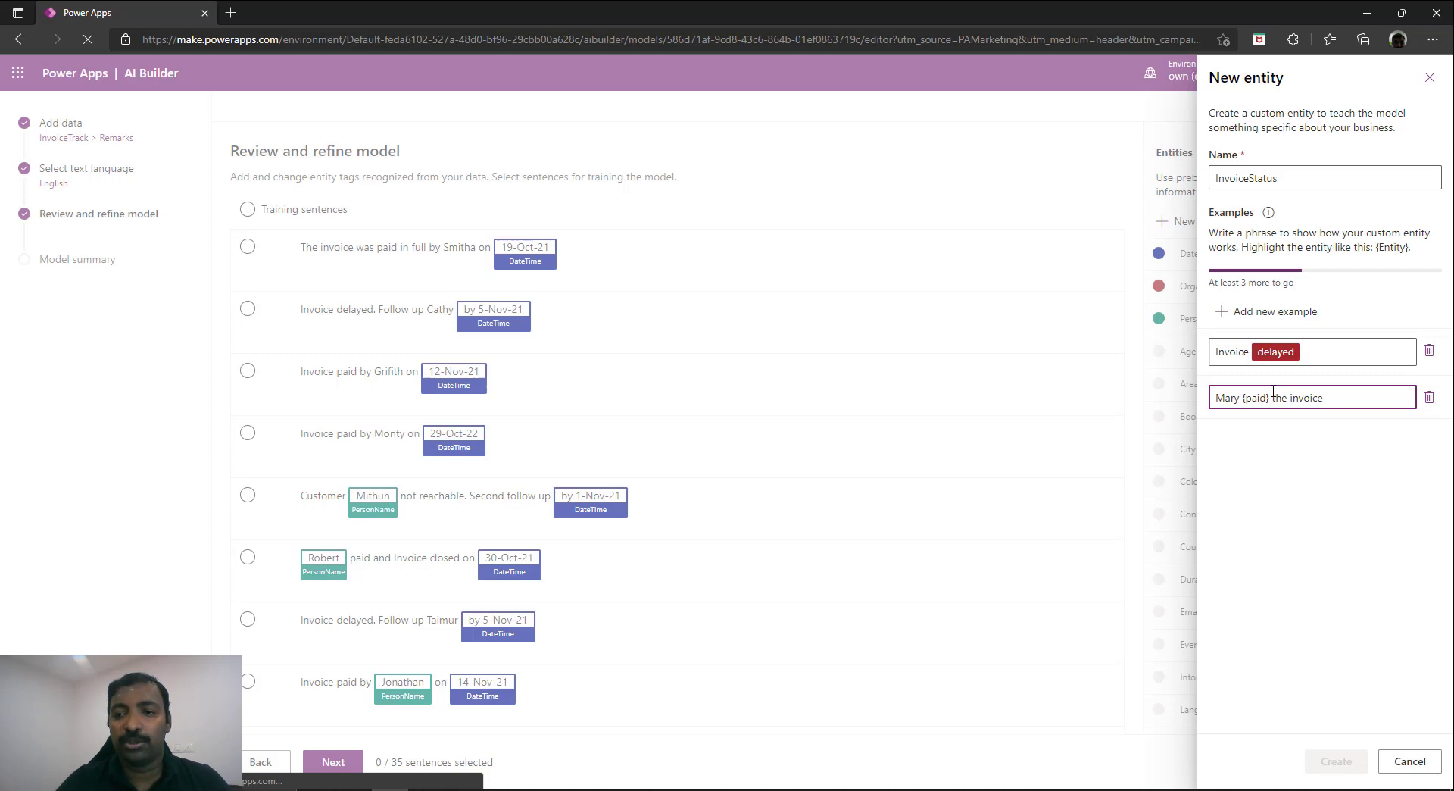
Add a third example phrase, "Invoice half paid. Need to {follow up} with", ending in a customer's first name
left_click(1271, 312)
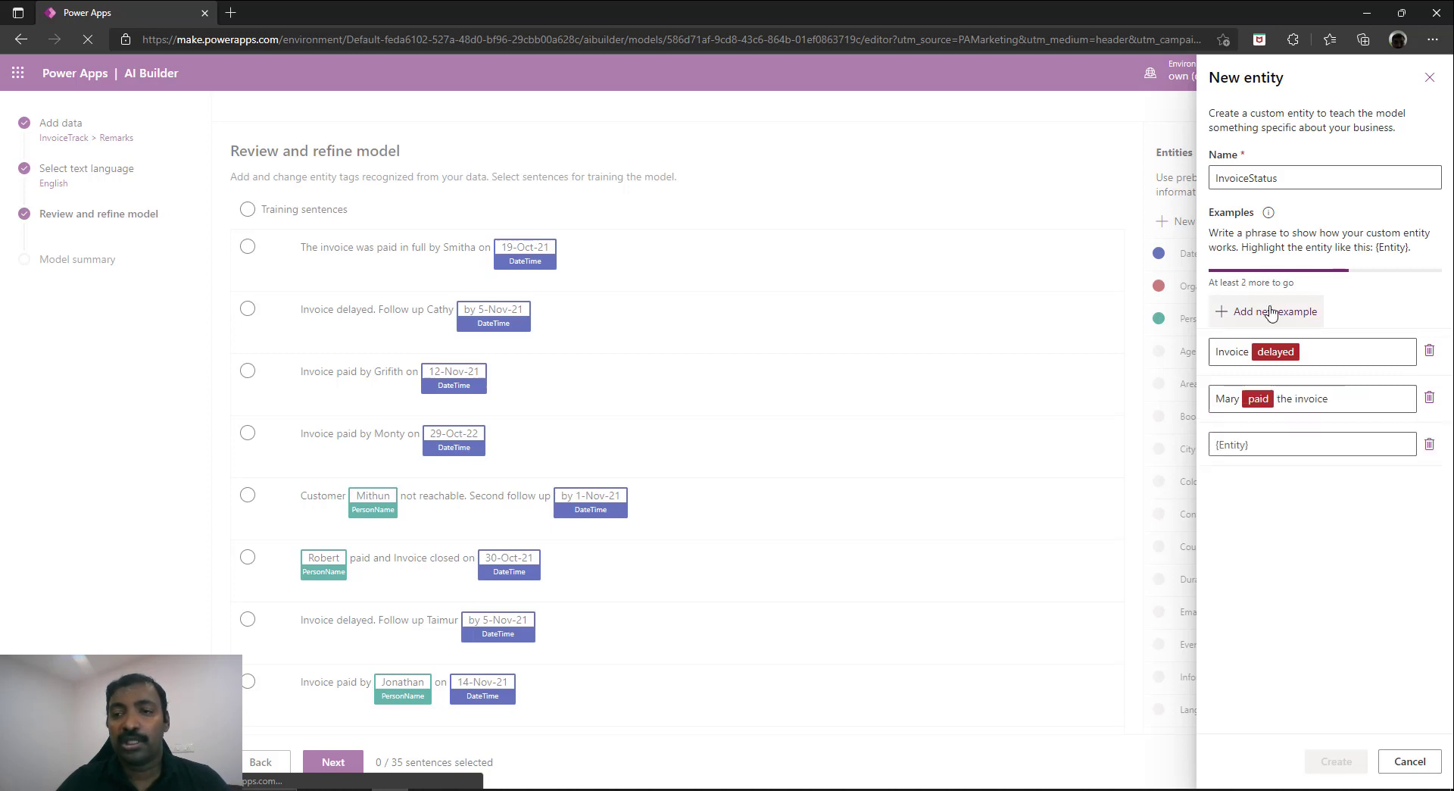
left_click(1272, 443)
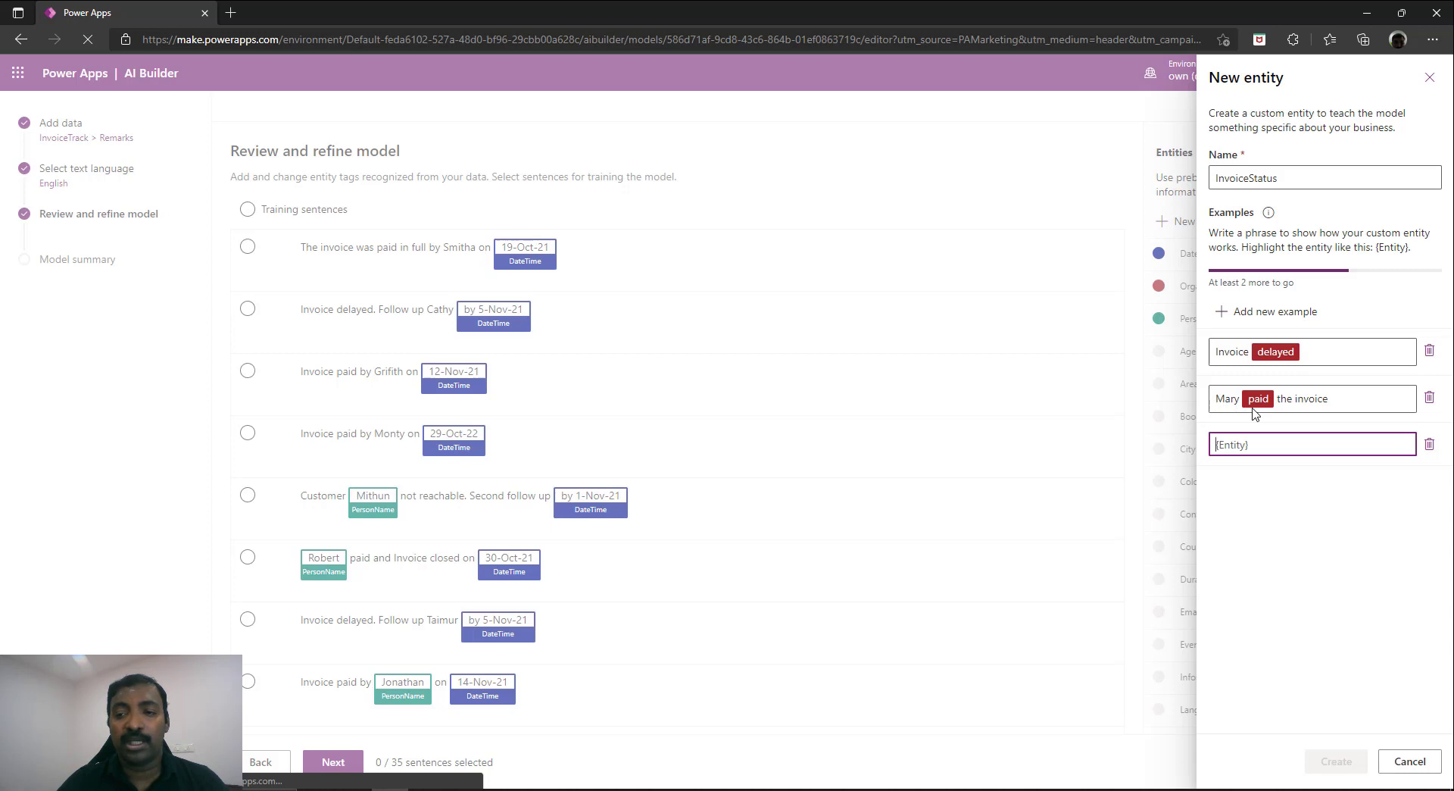
left_click(1263, 440)
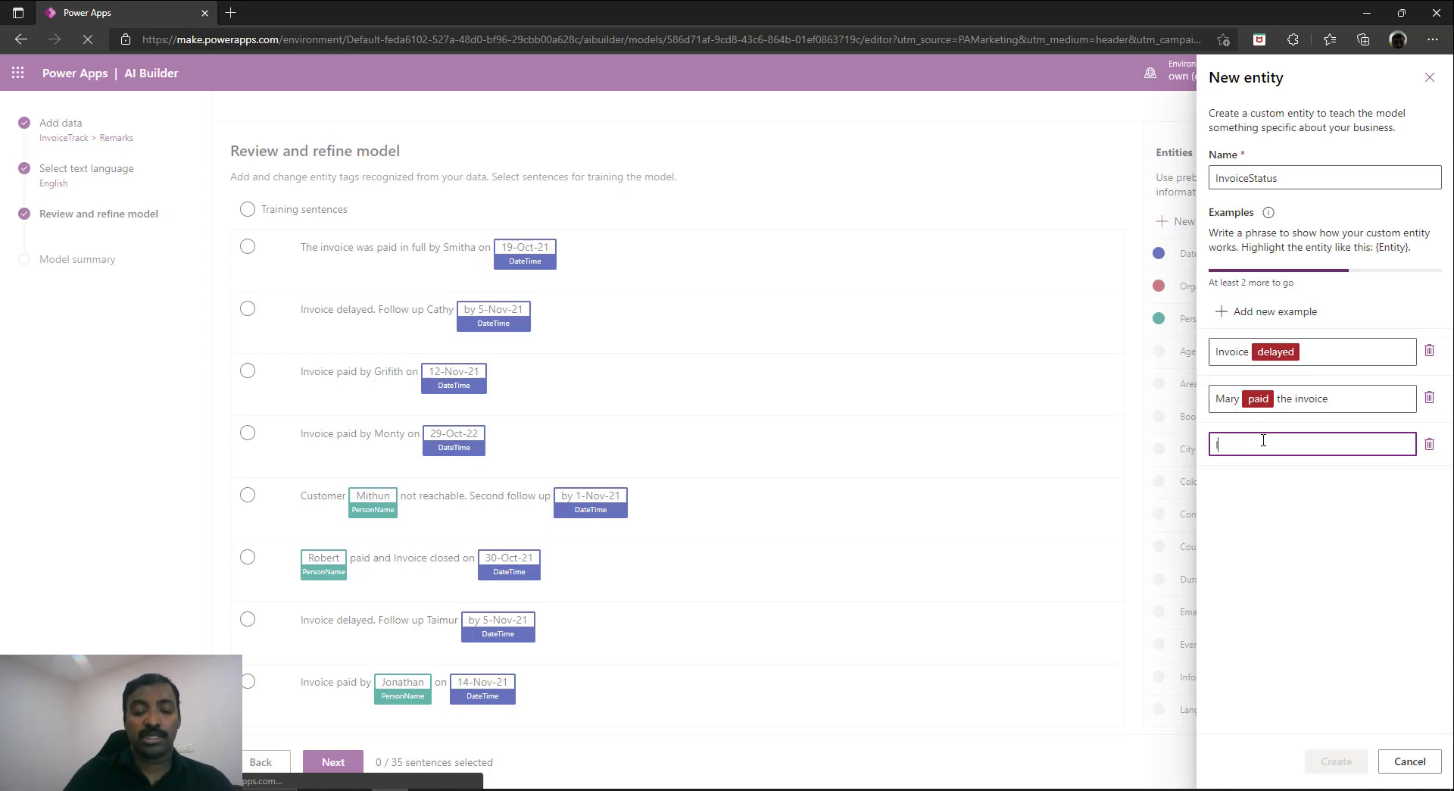
type("Invoice half paid. Need to follow up")
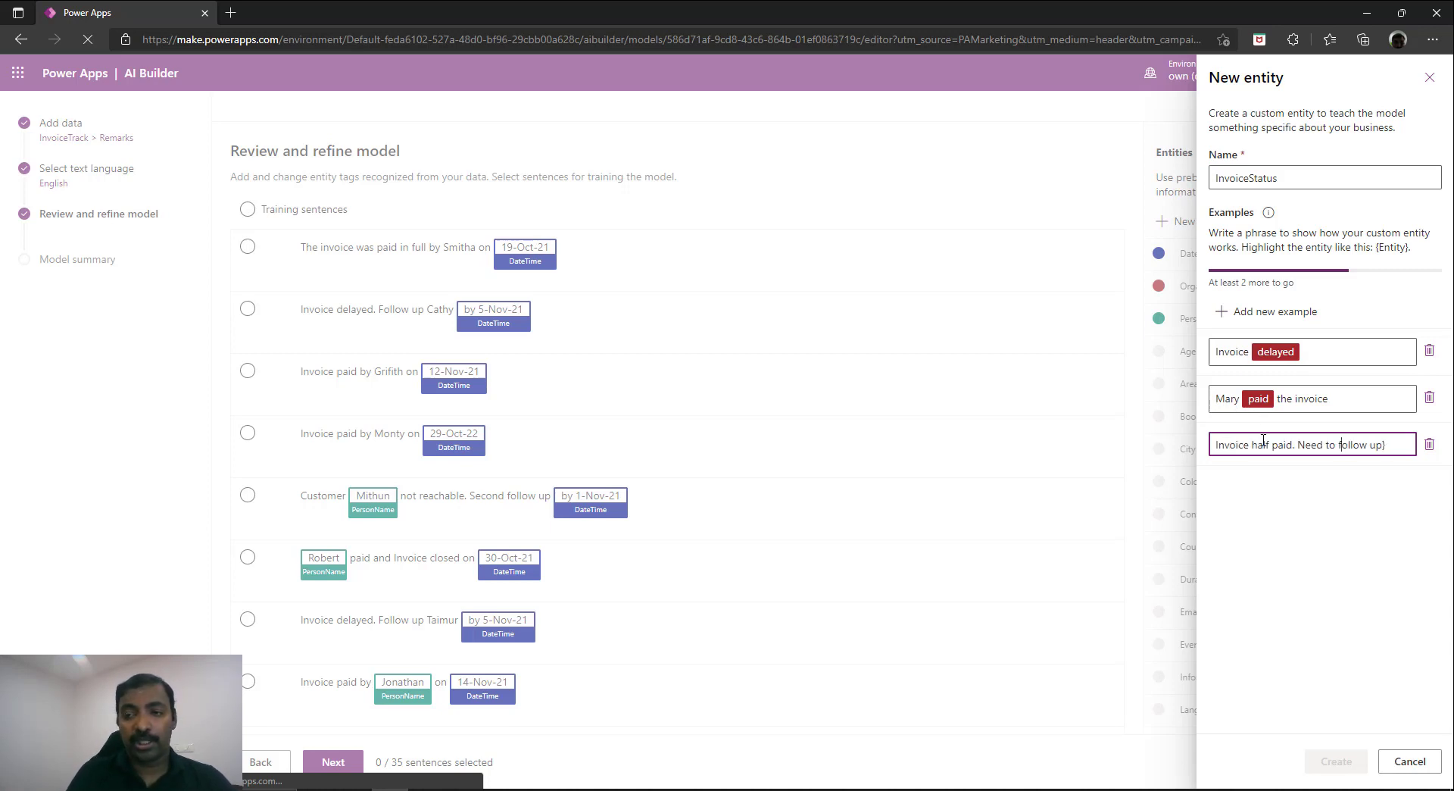
type("{")
type(" with John")
left_click(1291, 500)
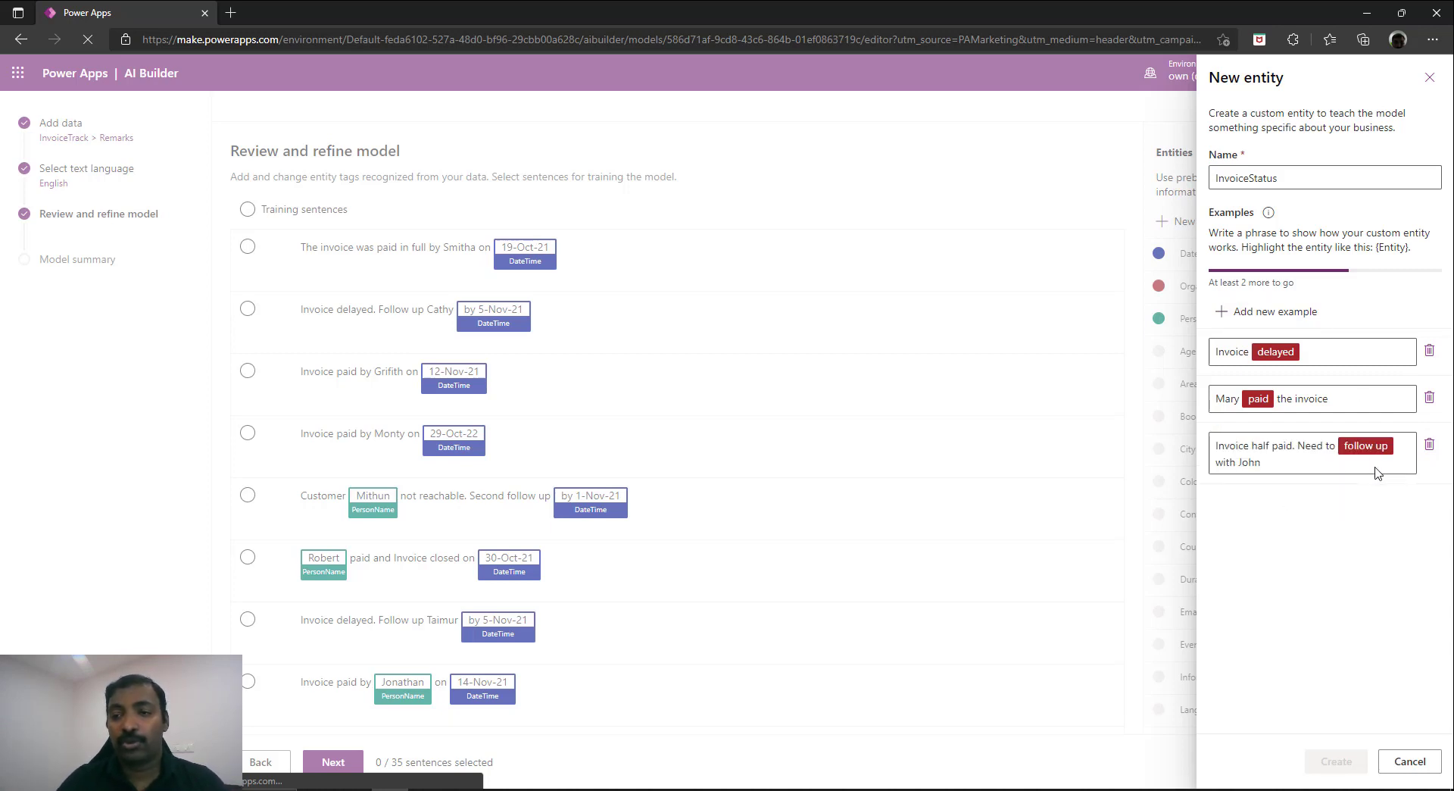
Add a fourth example phrase made of a customer's first name followed by "{paid} the invoice in full"
left_click(1270, 312)
left_click(1278, 516)
type("Rob paid the invoice in full")
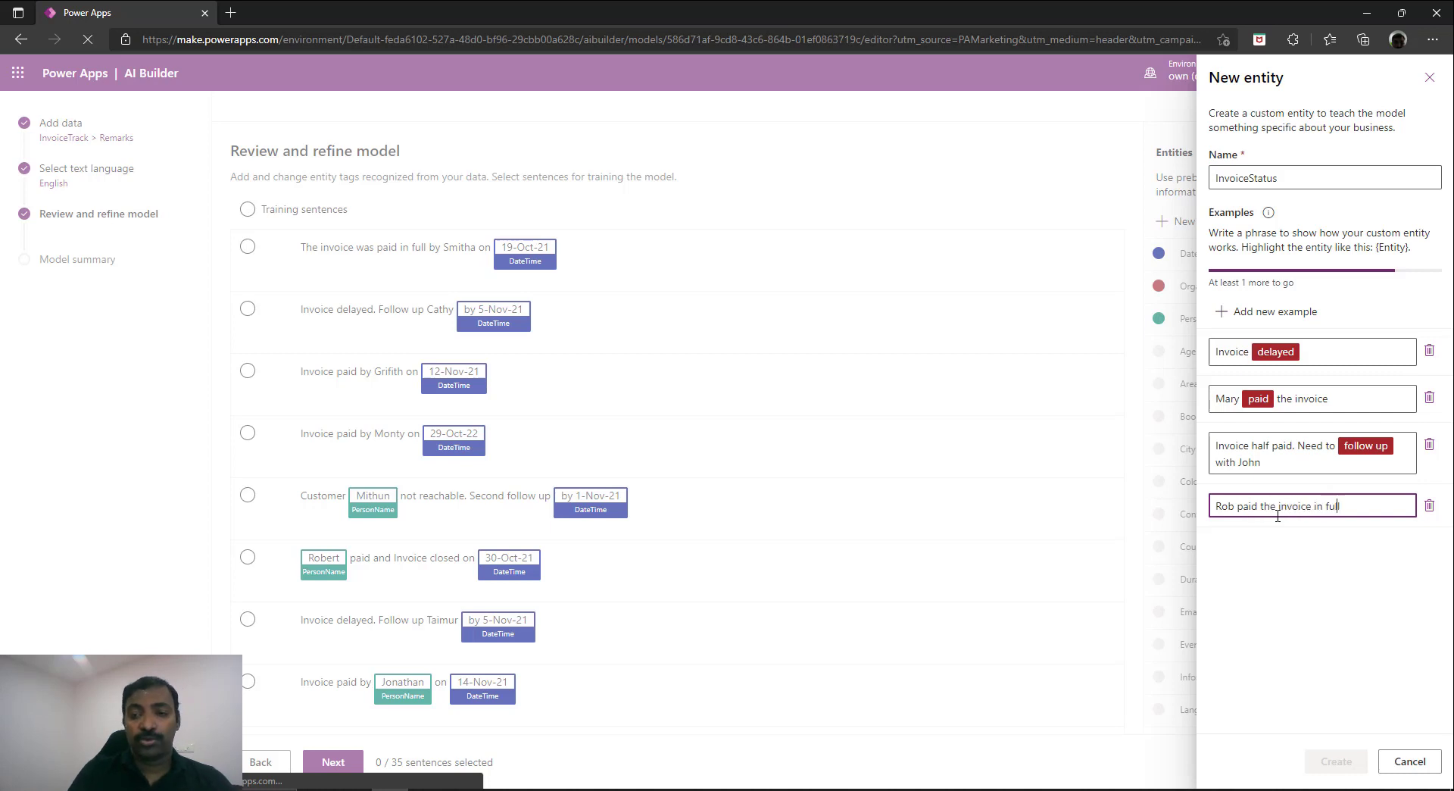
type("{")
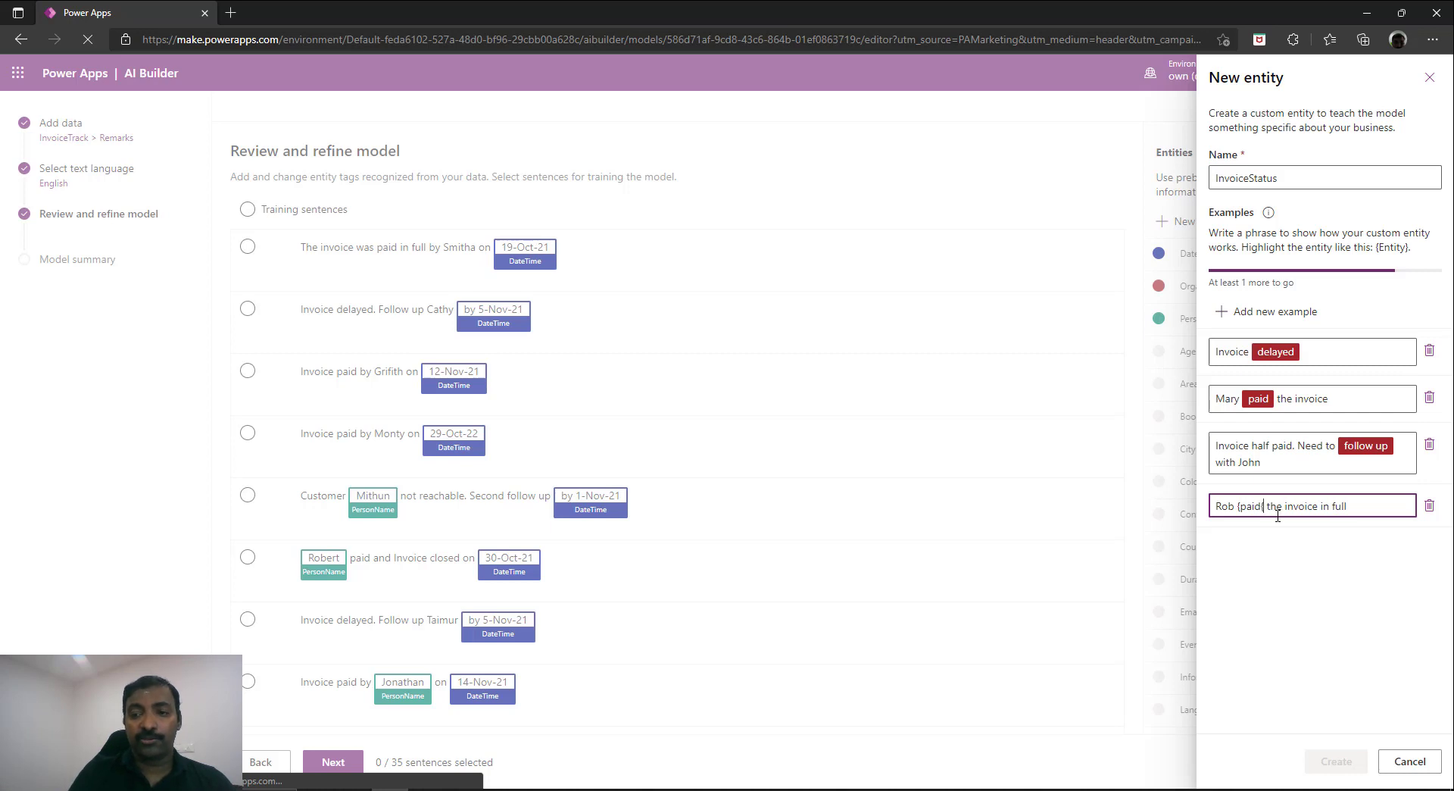
type("}")
Add a fifth example phrase, "Card declined. Invoice {pending}", and create the InvoiceStatus entity
left_click(1269, 318)
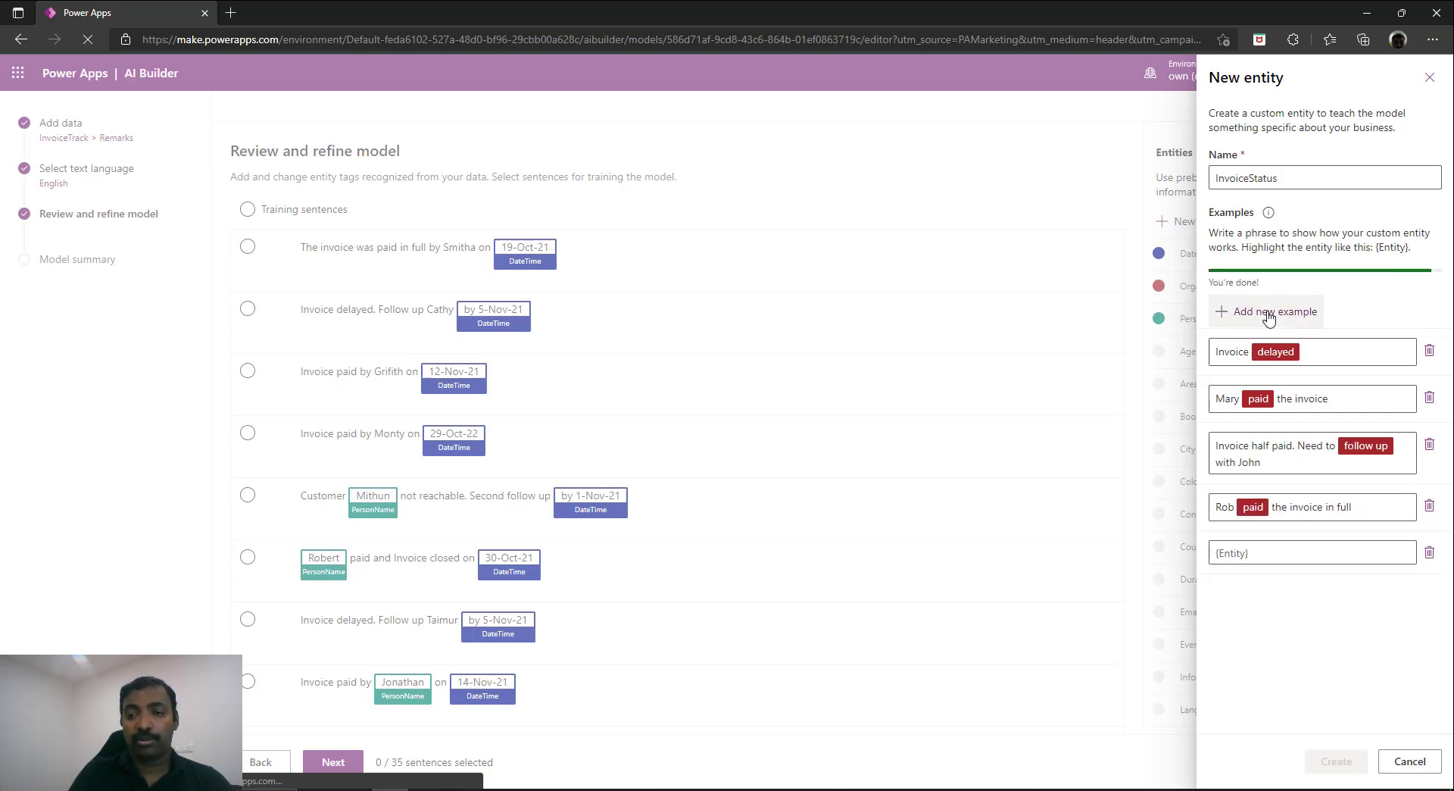
type("Card declined. Invoice pending")
type("}{")
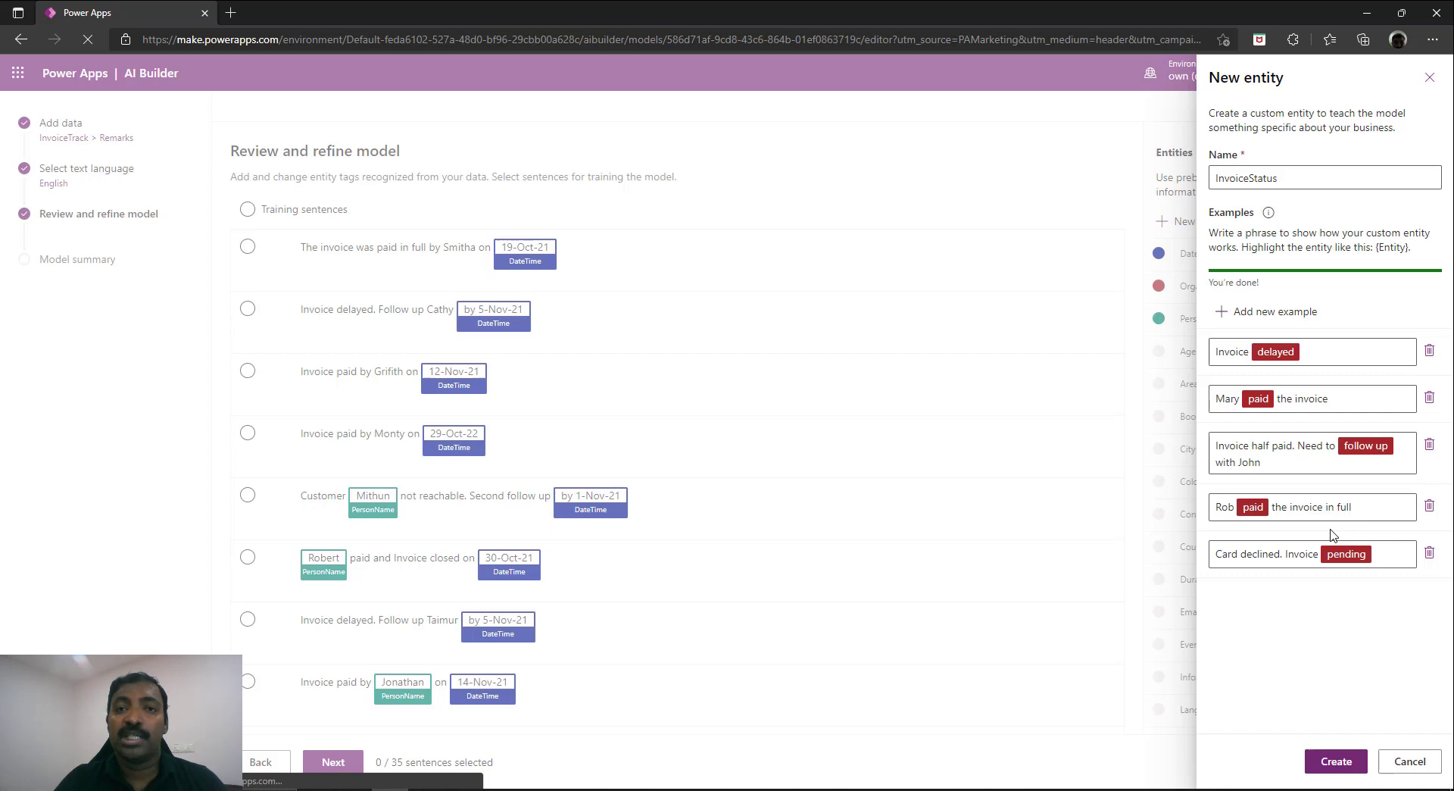
left_click(1337, 762)
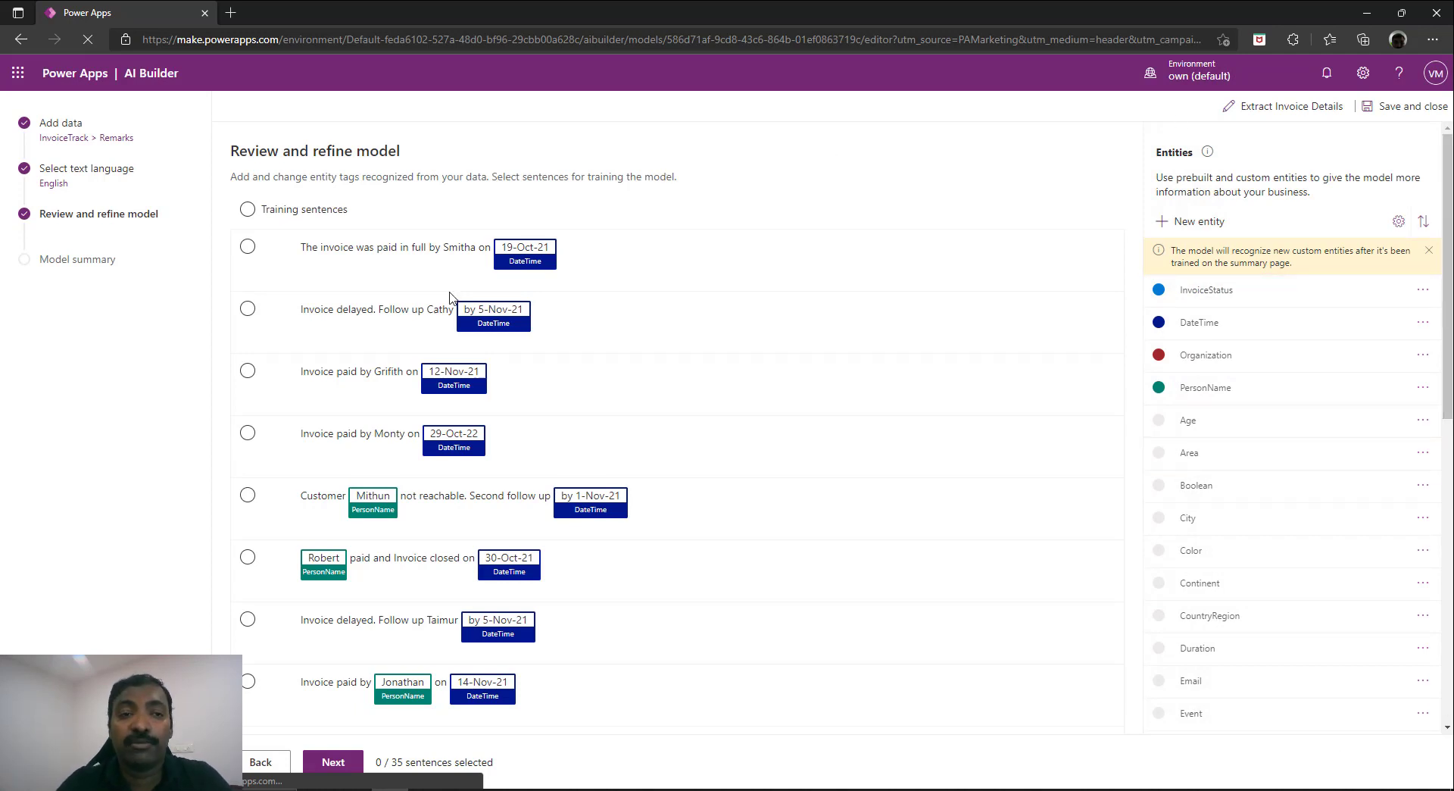
In the 19-Oct-21 training sentence, tag "paid" as InvoiceStatus and the customer's first name as Person name
double_click(391, 250)
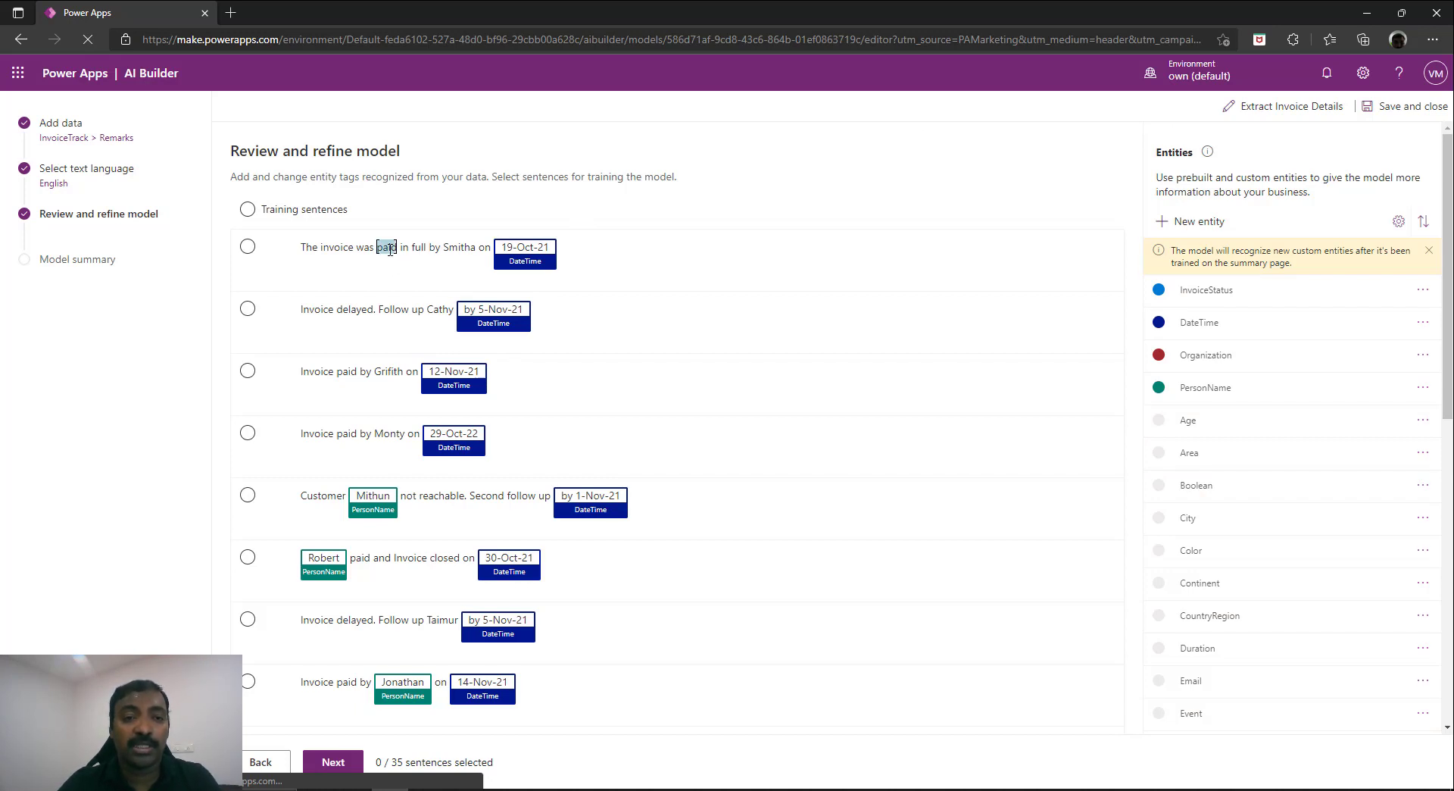
left_click(550, 317)
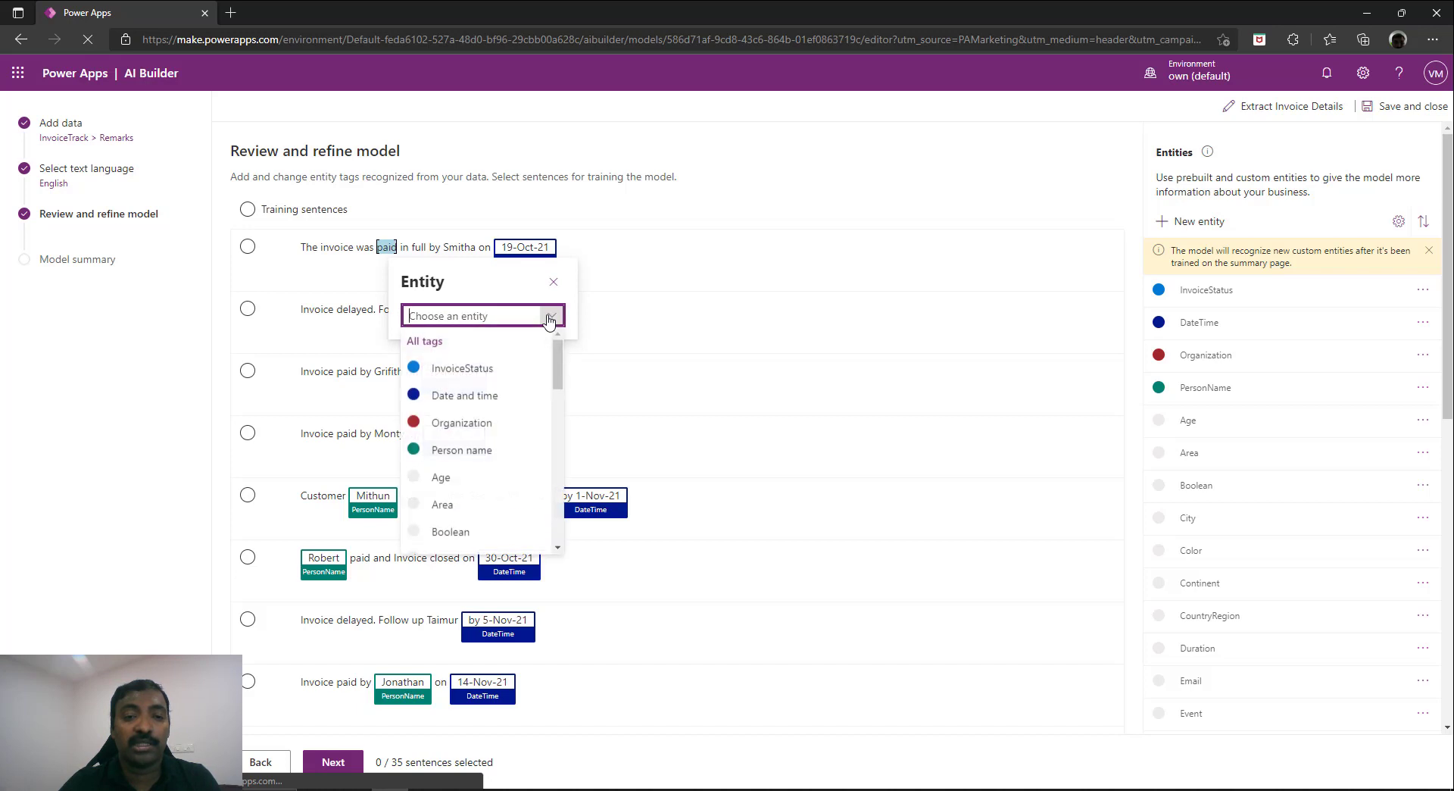
left_click(493, 369)
double_click(484, 248)
left_click(650, 318)
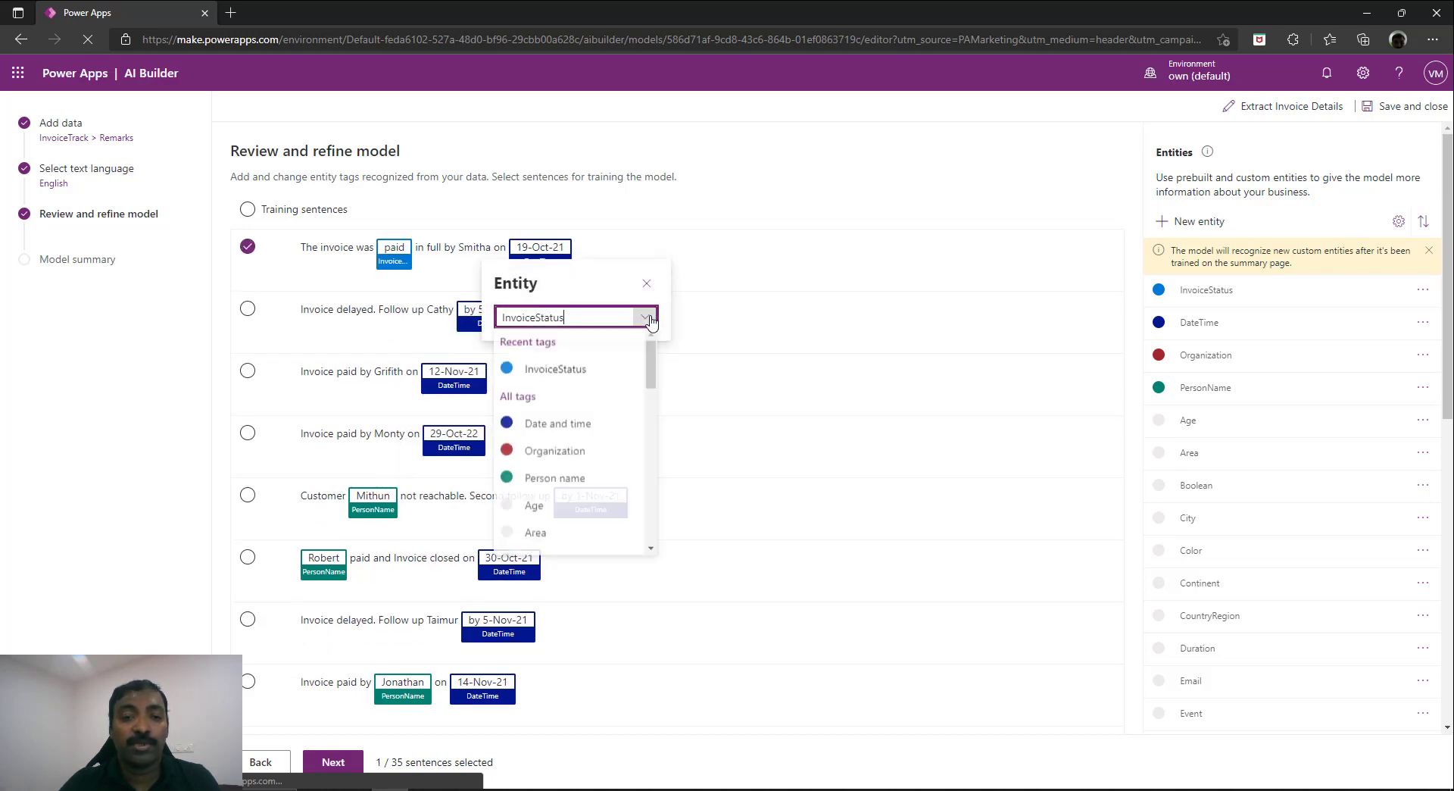
left_click(530, 483)
In the second training sentence, tag "delayed" as InvoiceStatus and the customer's first name as Person name
double_click(356, 310)
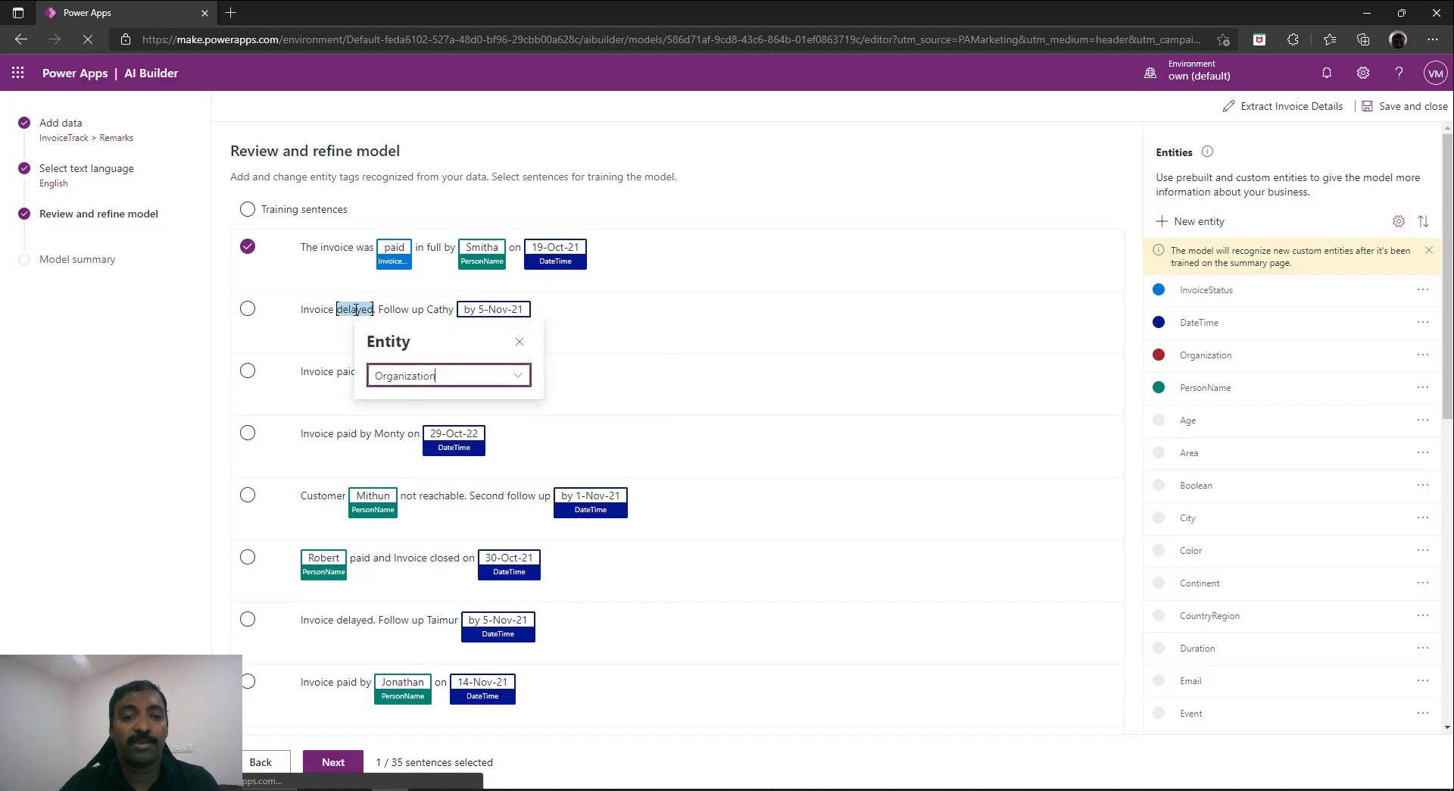
left_click(518, 376)
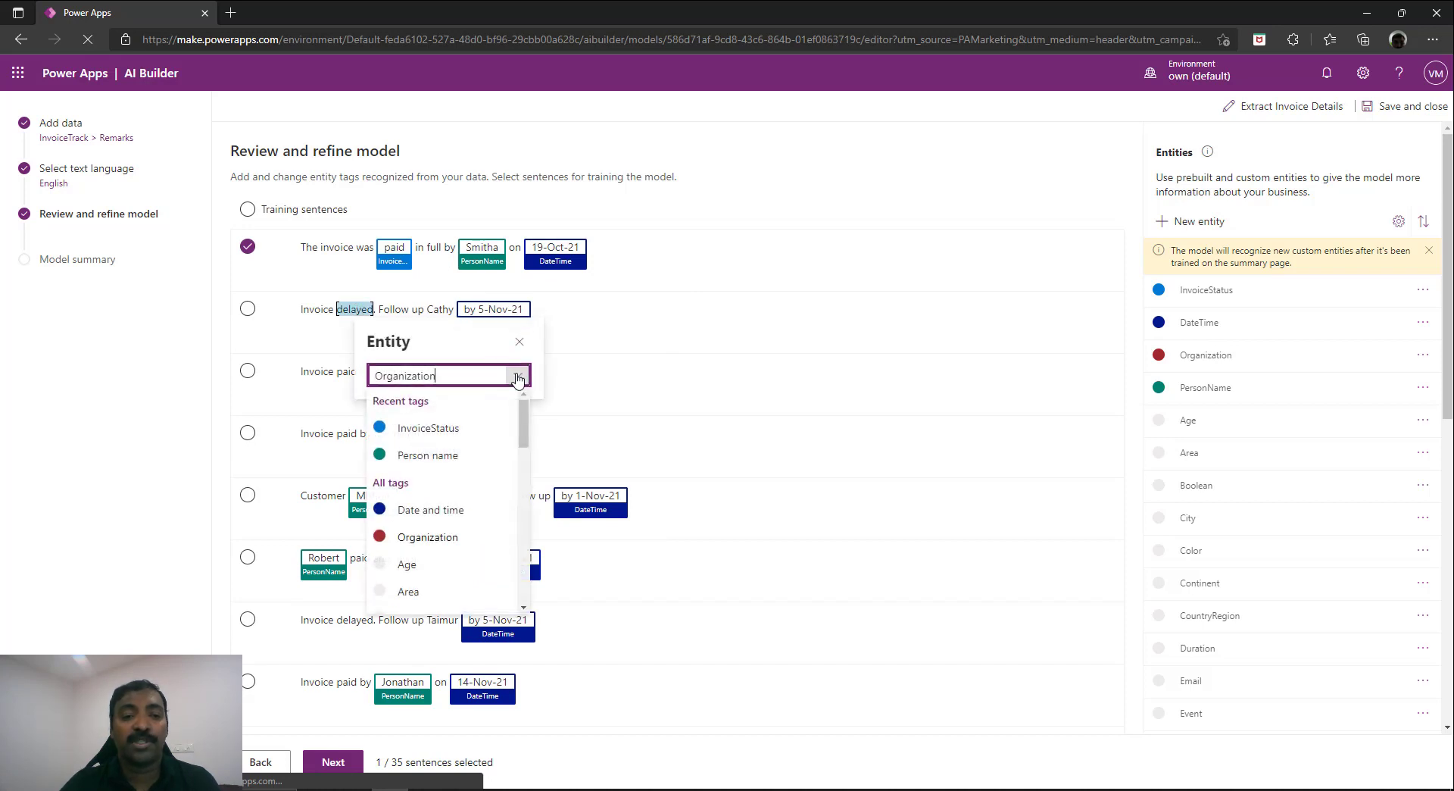
left_click(453, 427)
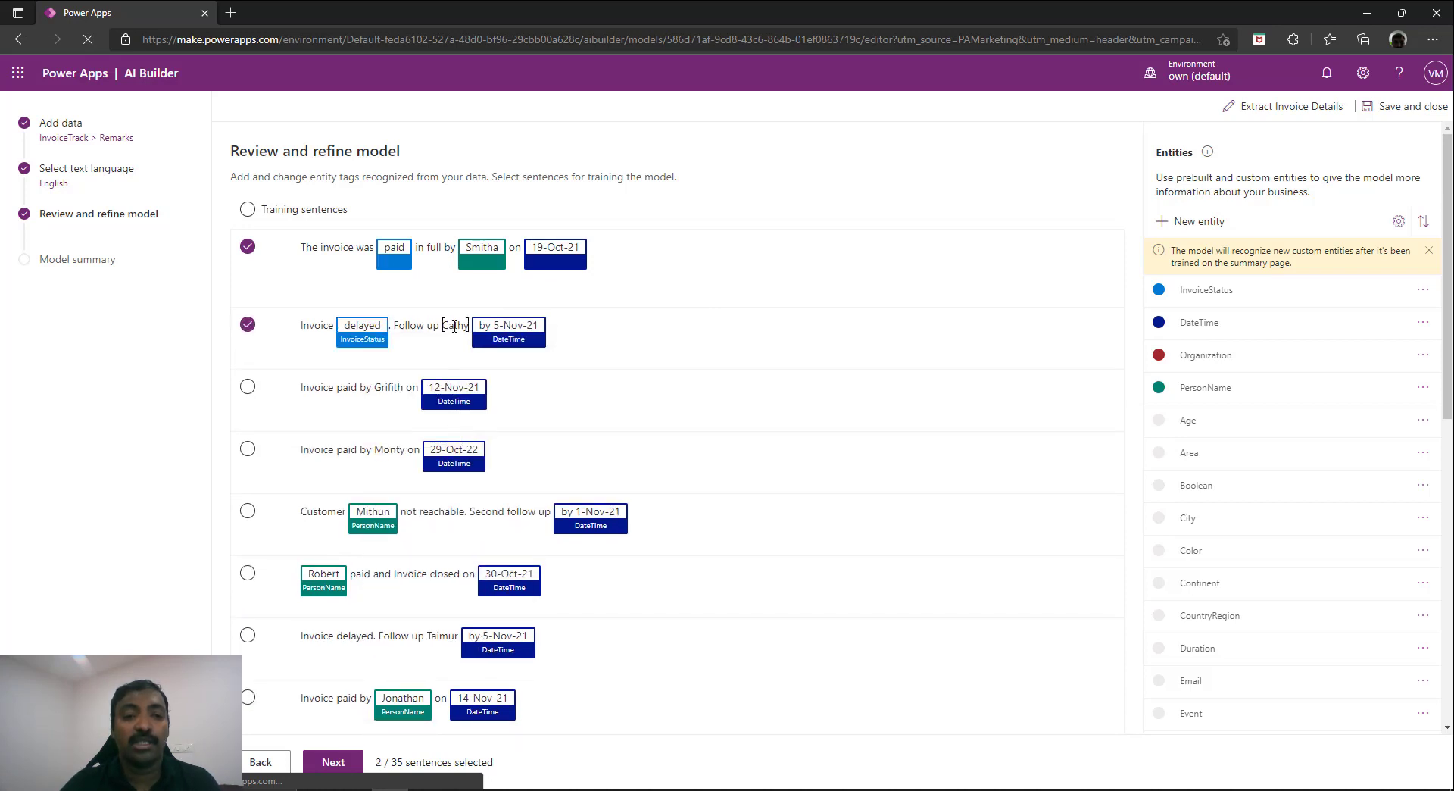
double_click(454, 333)
left_click(619, 394)
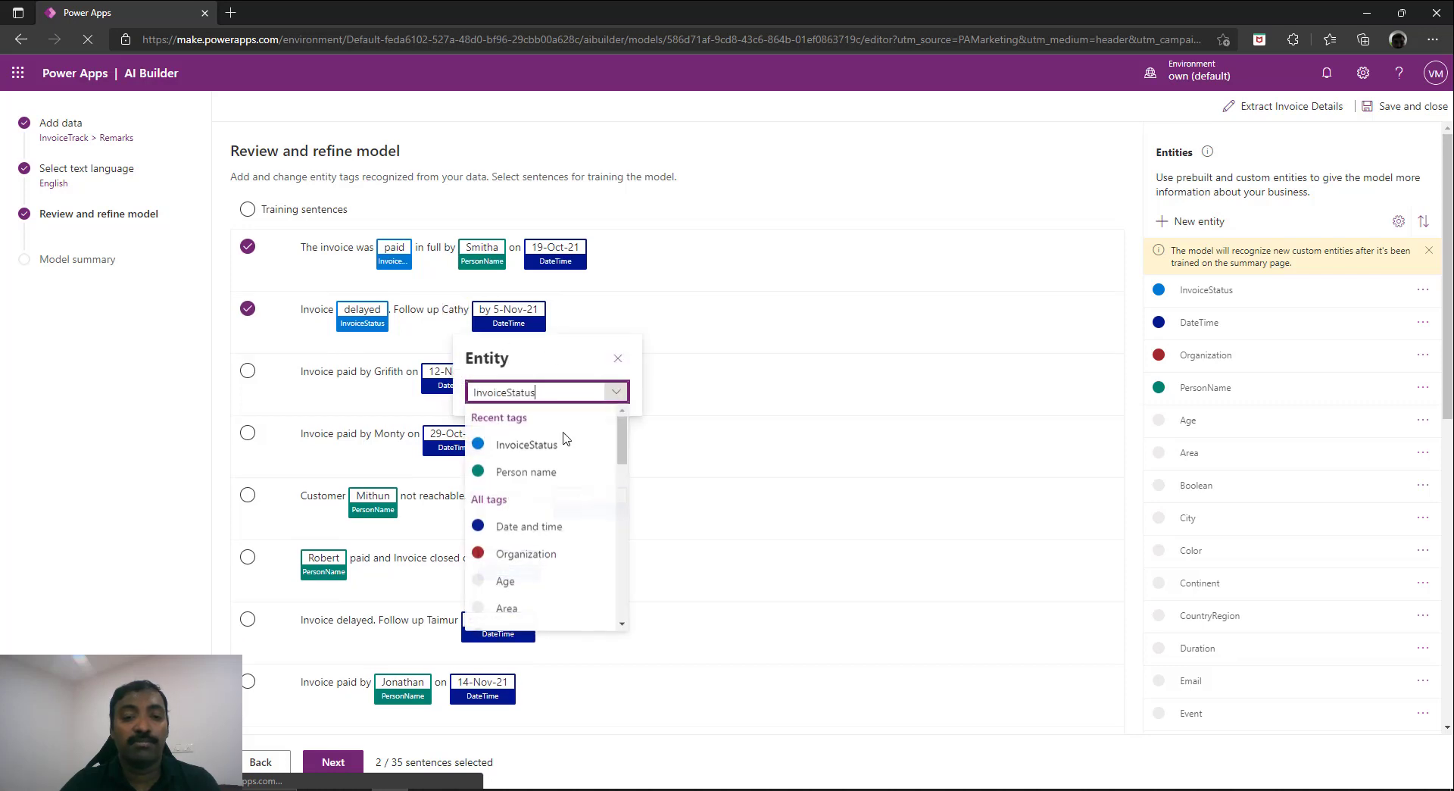
left_click(534, 471)
scroll(1449, 354, "down", 2)
left_click_drag(1449, 354, 1449, 410)
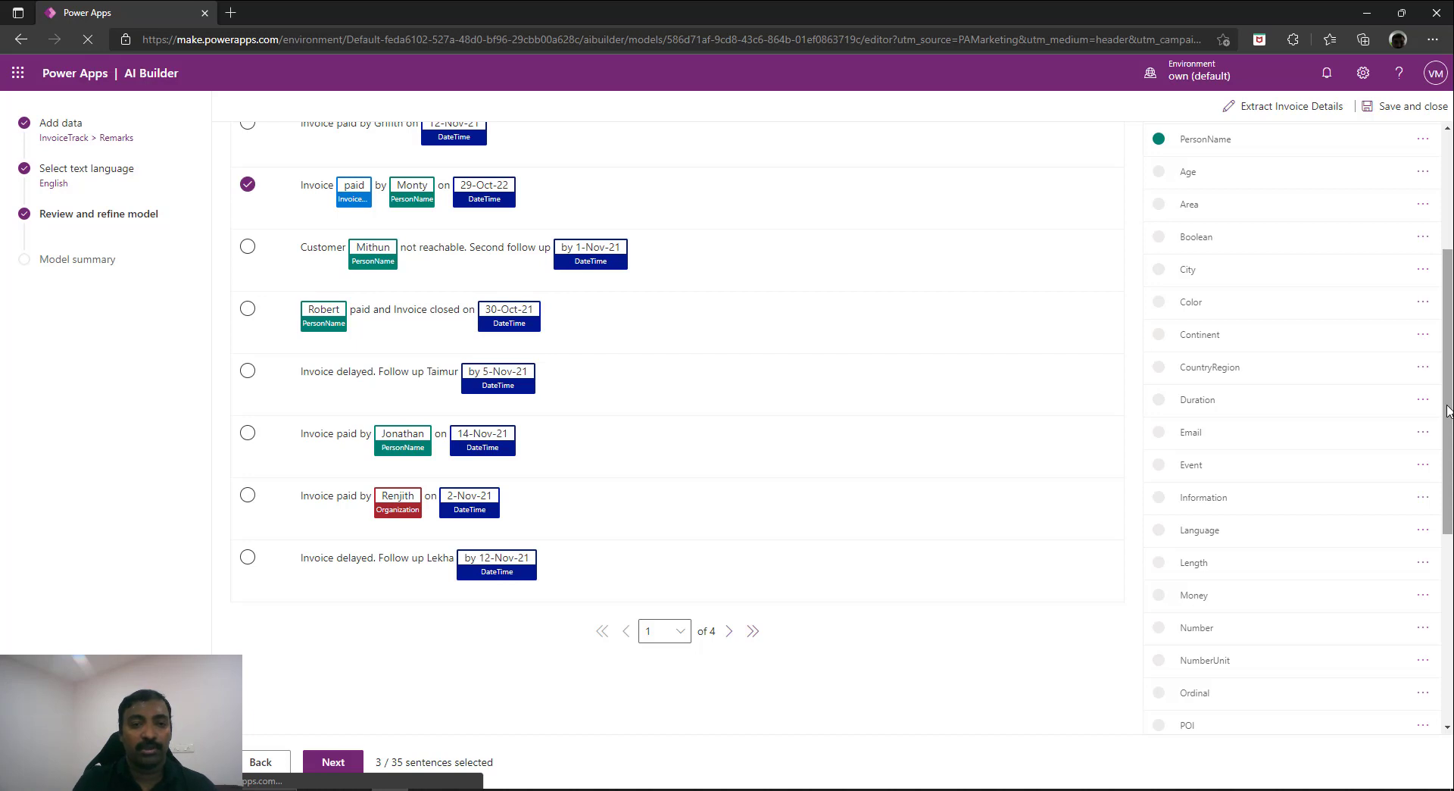
double_click(442, 372)
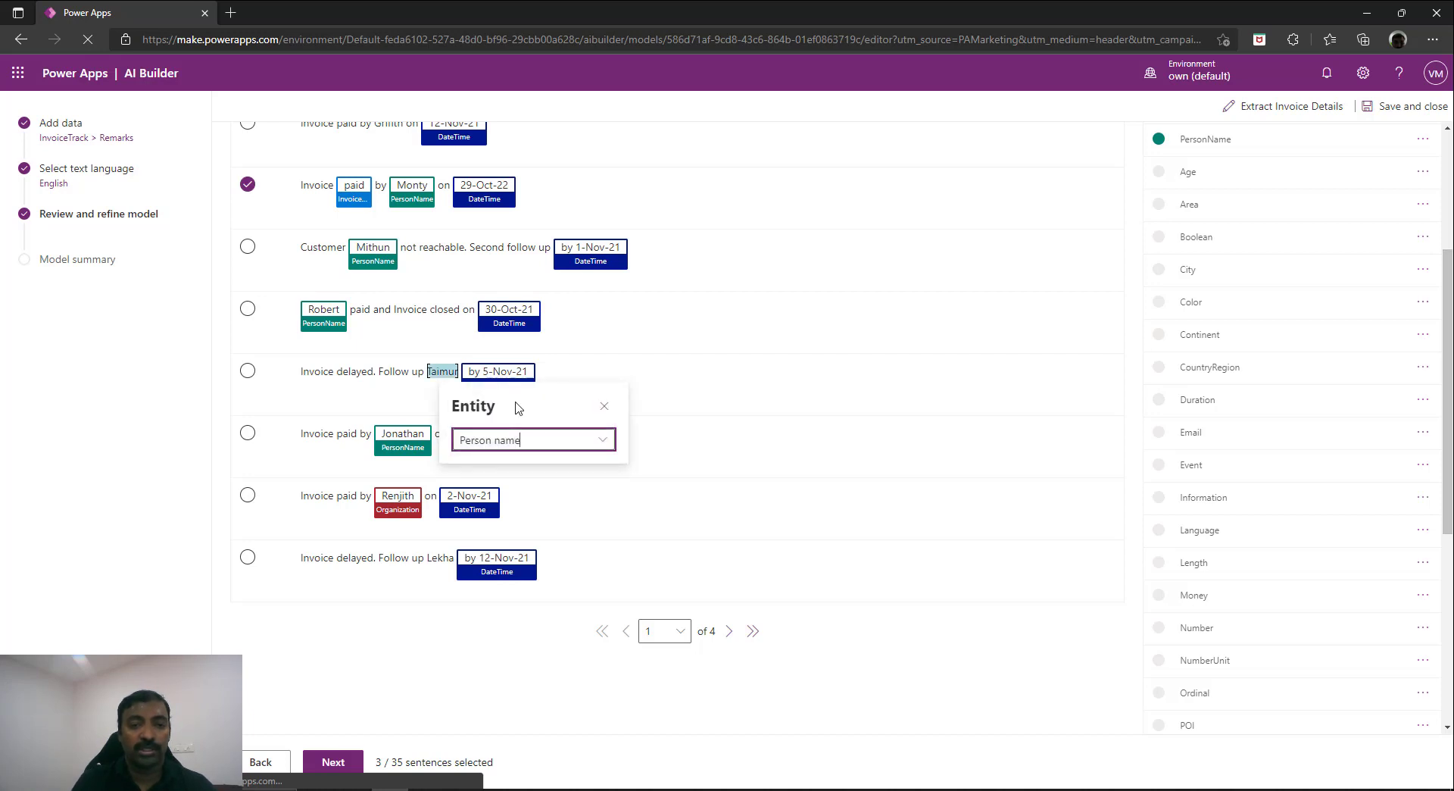
left_click_drag(457, 372, 336, 371)
left_click(326, 388)
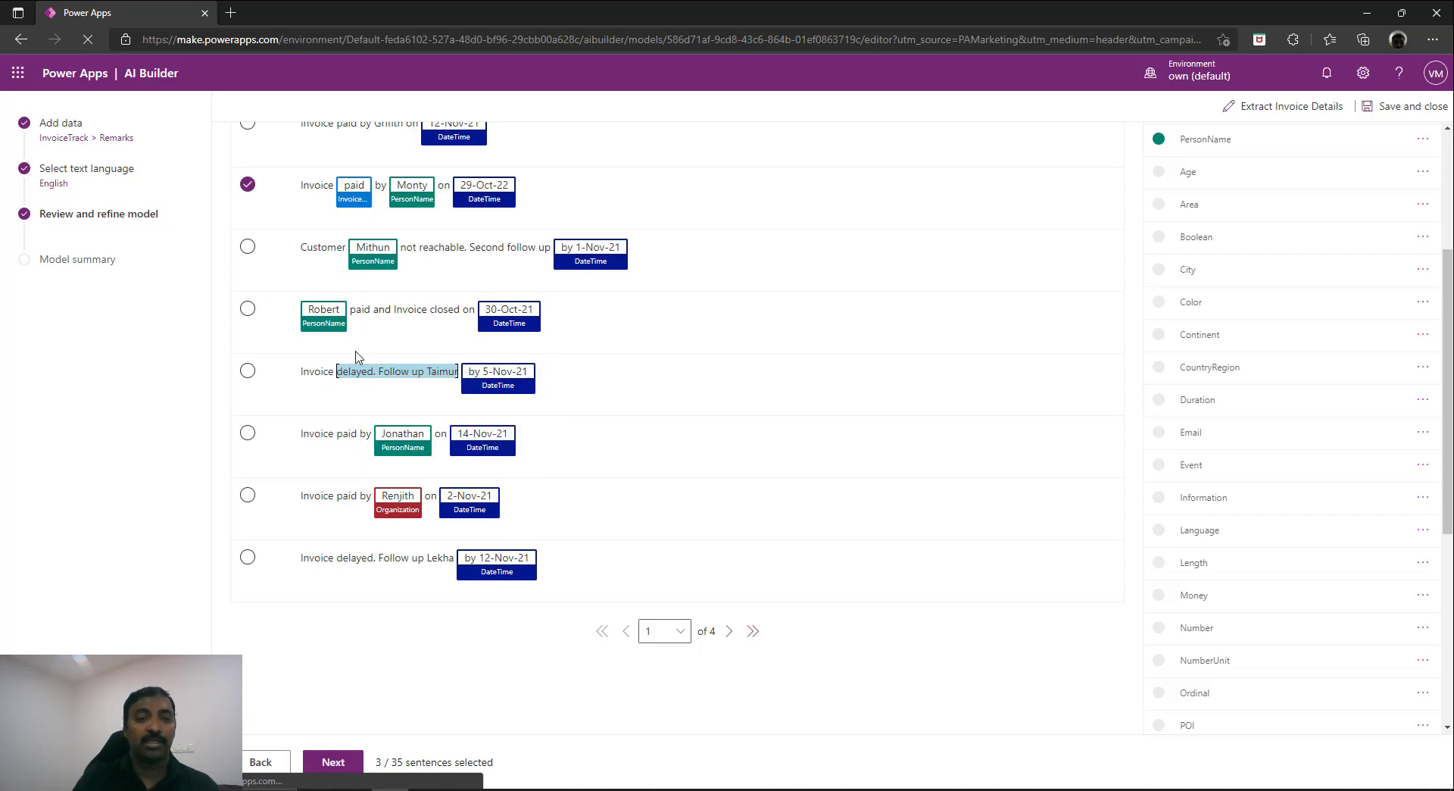
left_click(404, 312)
In the untagged "Invoice delayed" sentence dated 5-Nov-21, tag "delayed" as InvoiceStatus and the customer's first name as Person name
double_click(349, 372)
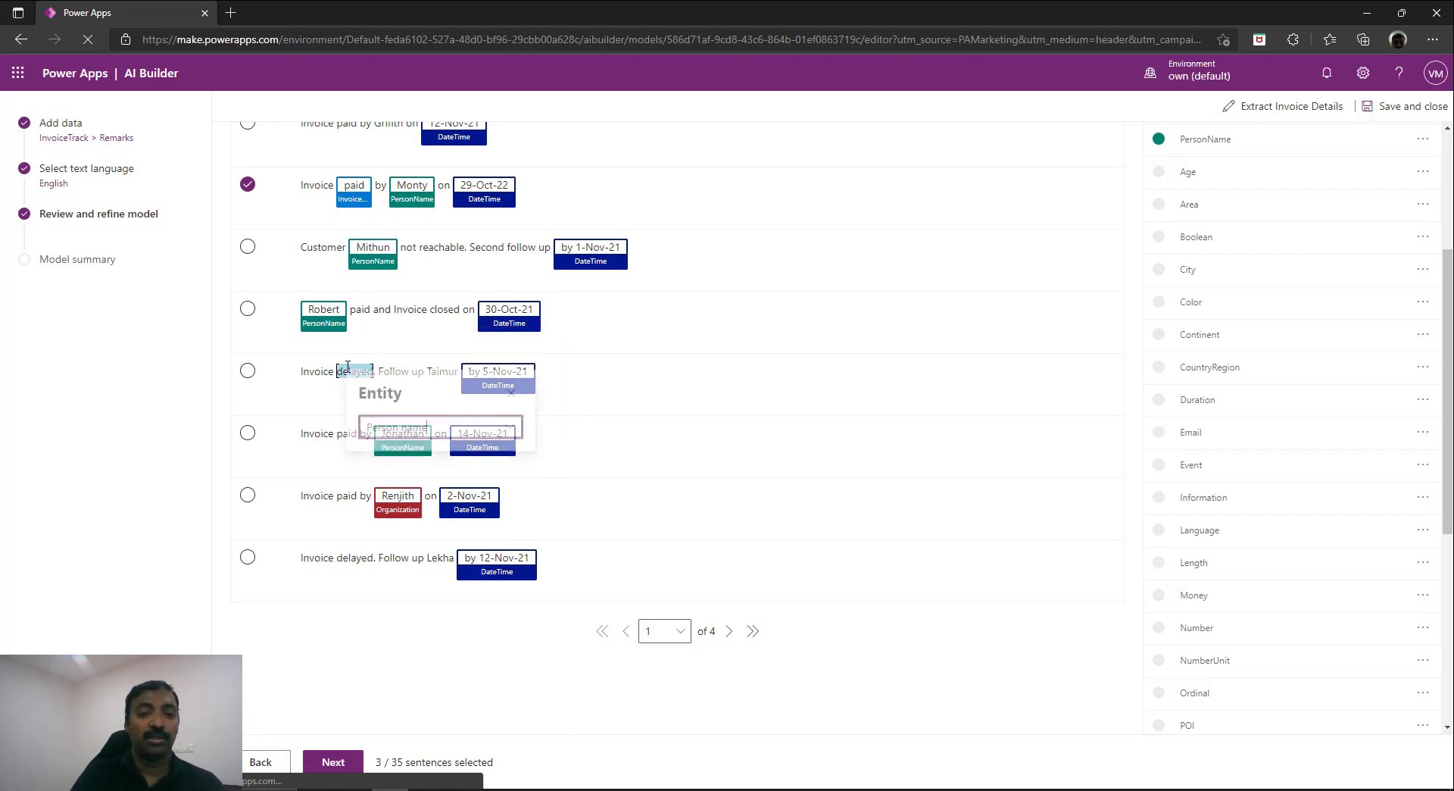
left_click(518, 433)
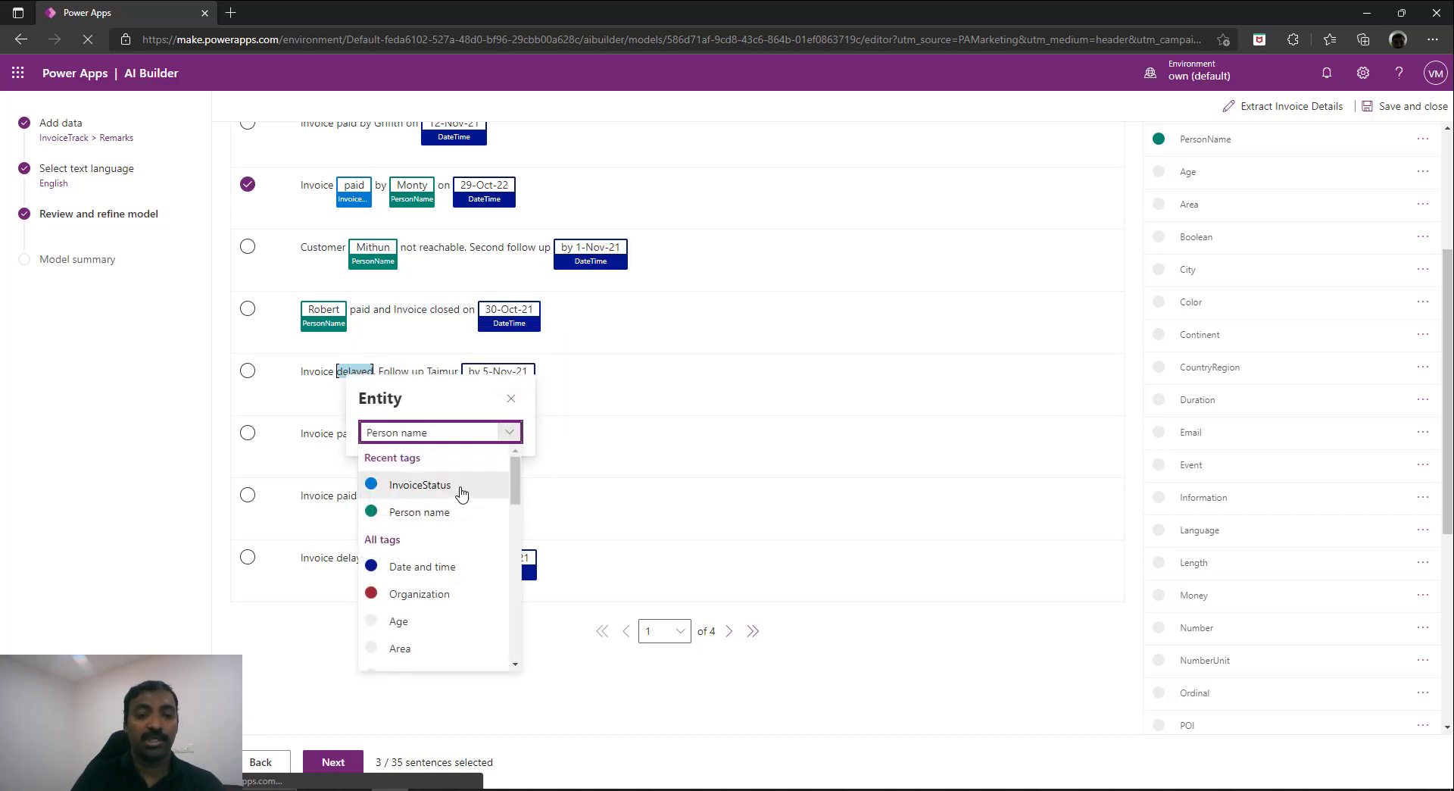
left_click(458, 485)
double_click(468, 372)
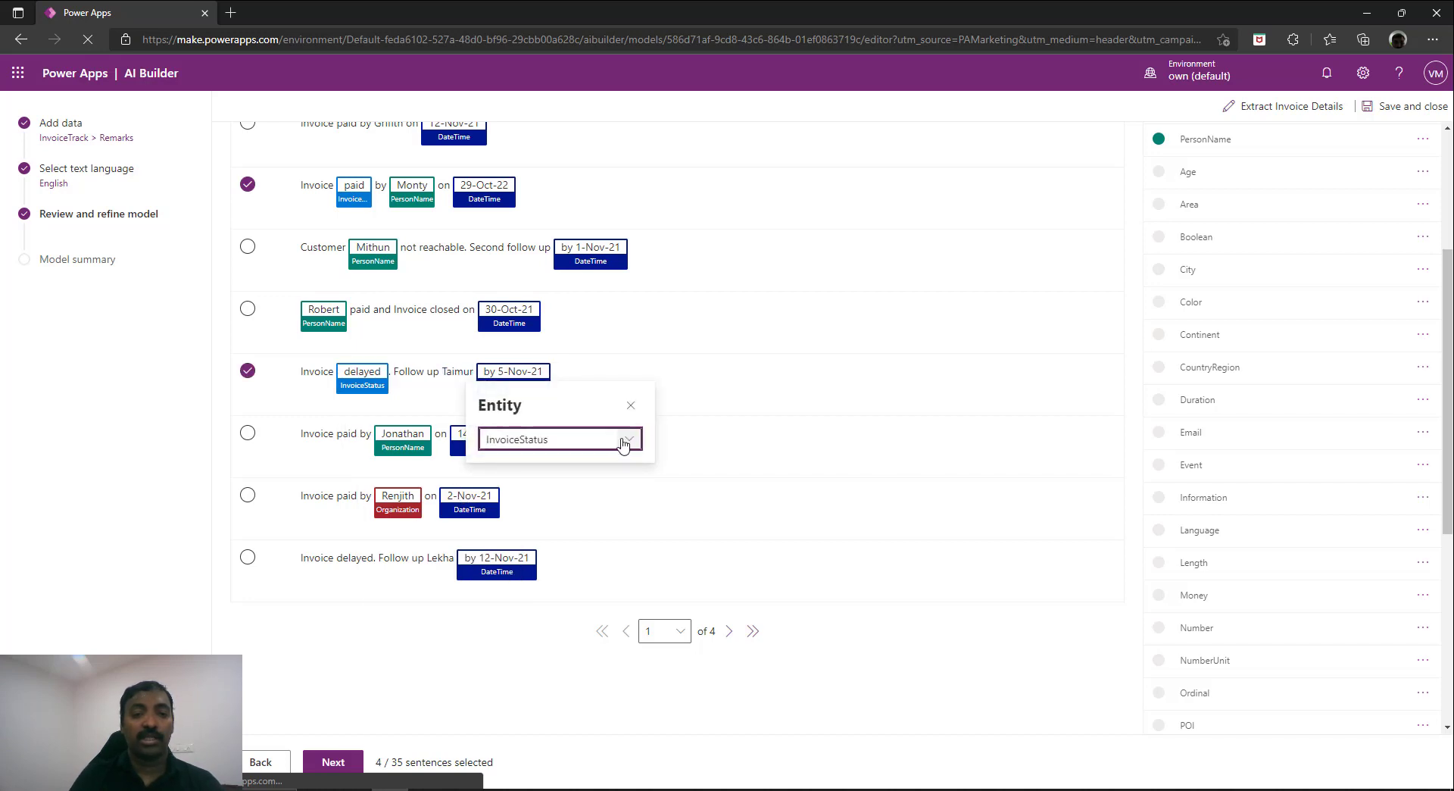
left_click(628, 439)
left_click(538, 519)
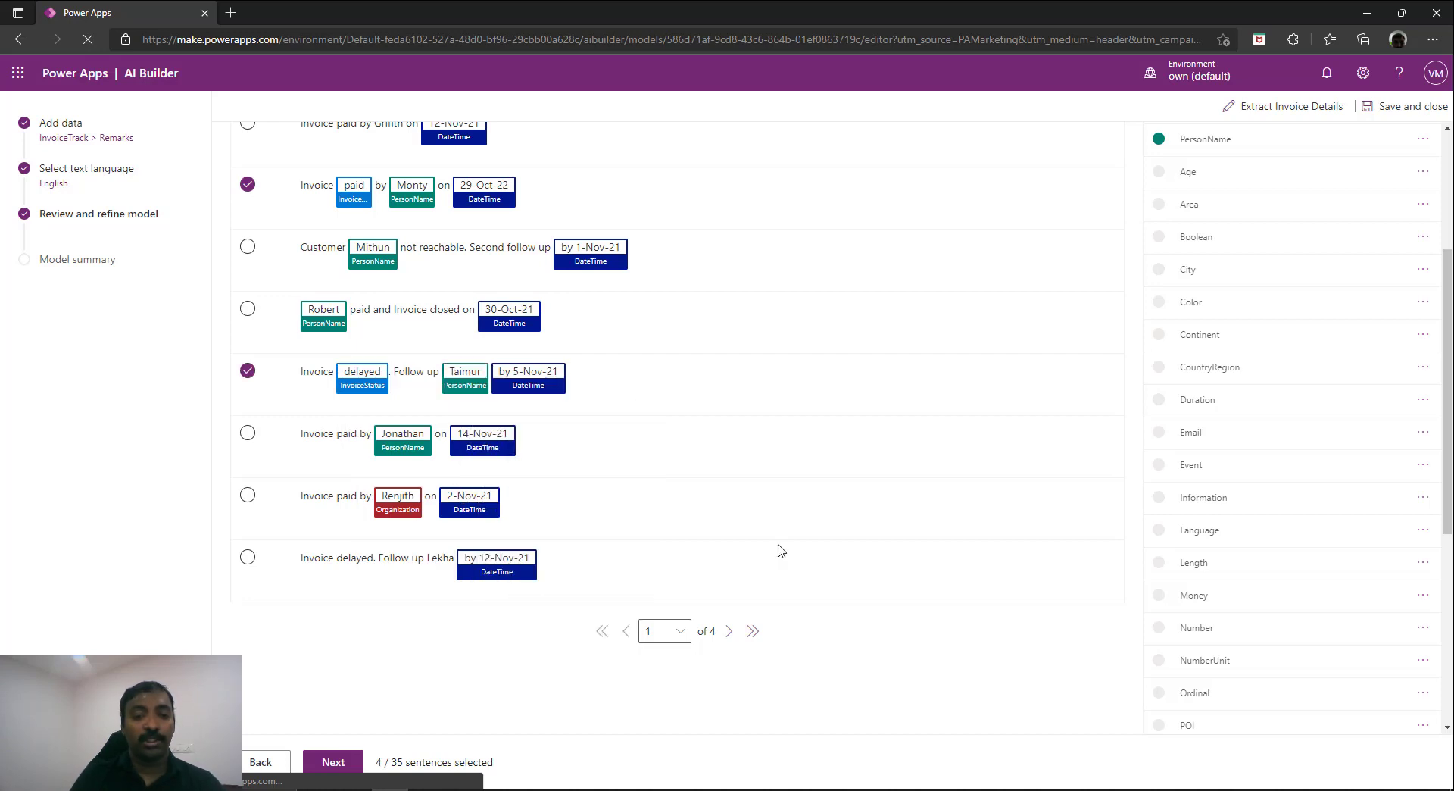
On the second page of training sentences, tag "paid" in the 16-Nov-21 sentence as InvoiceStatus
left_click(732, 632)
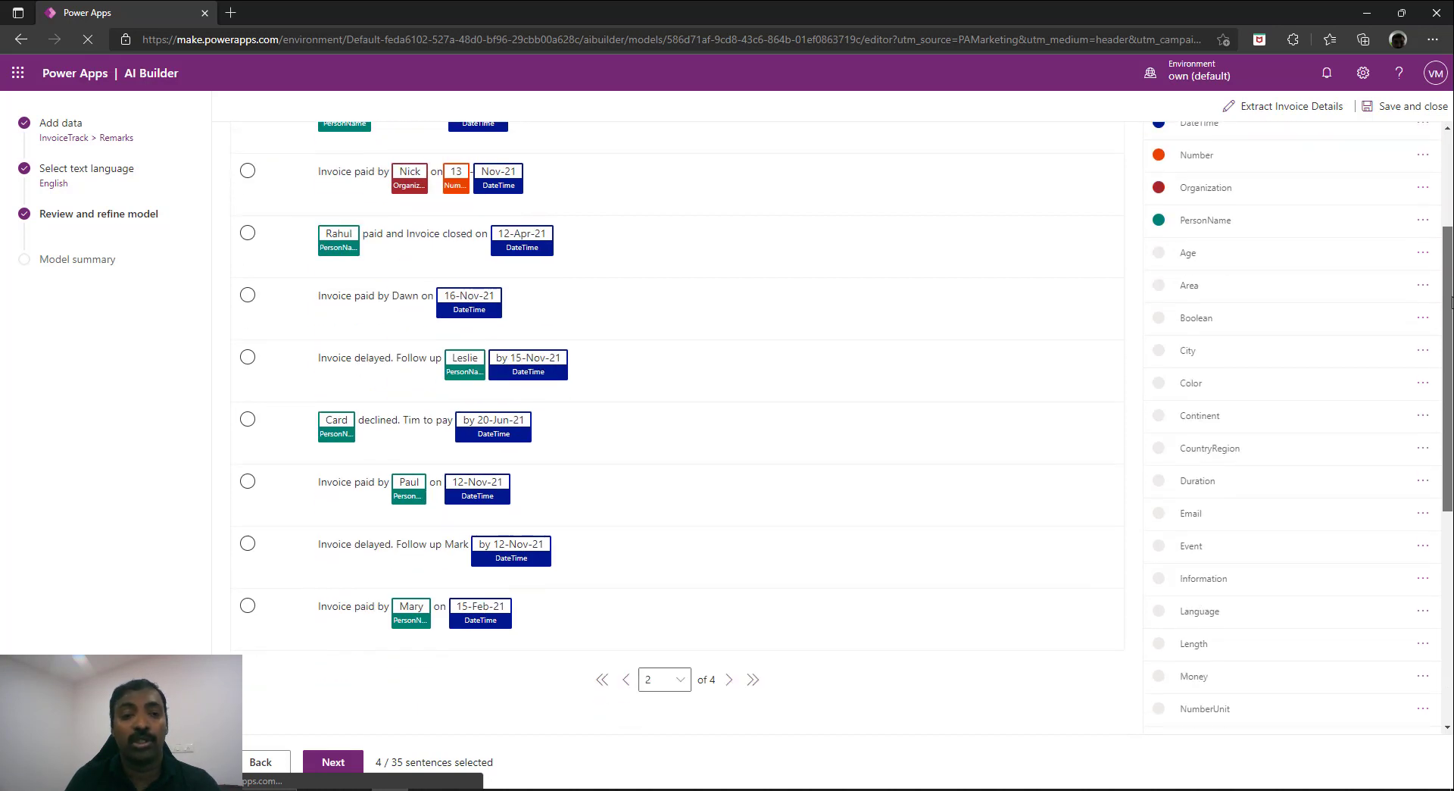
double_click(372, 357)
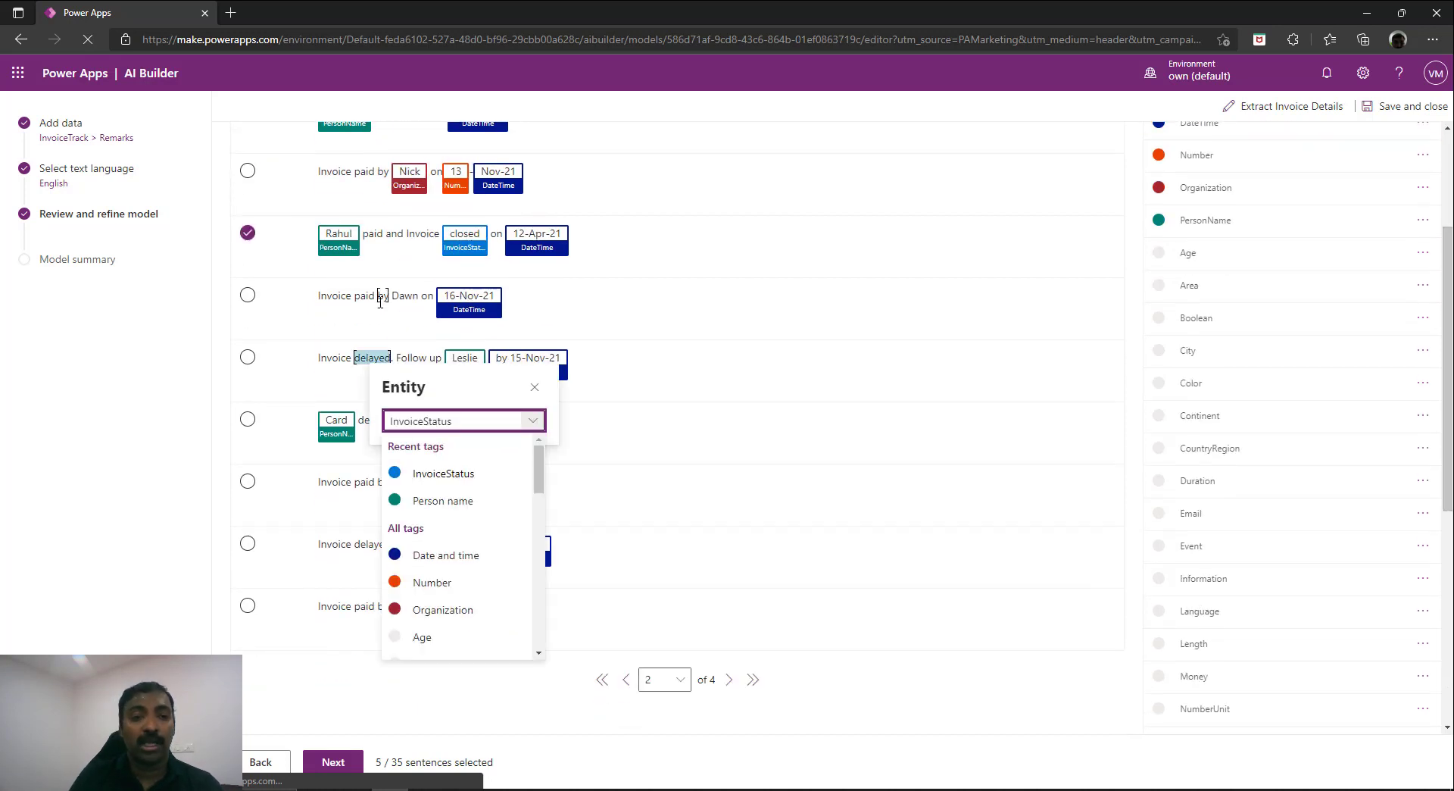
double_click(363, 296)
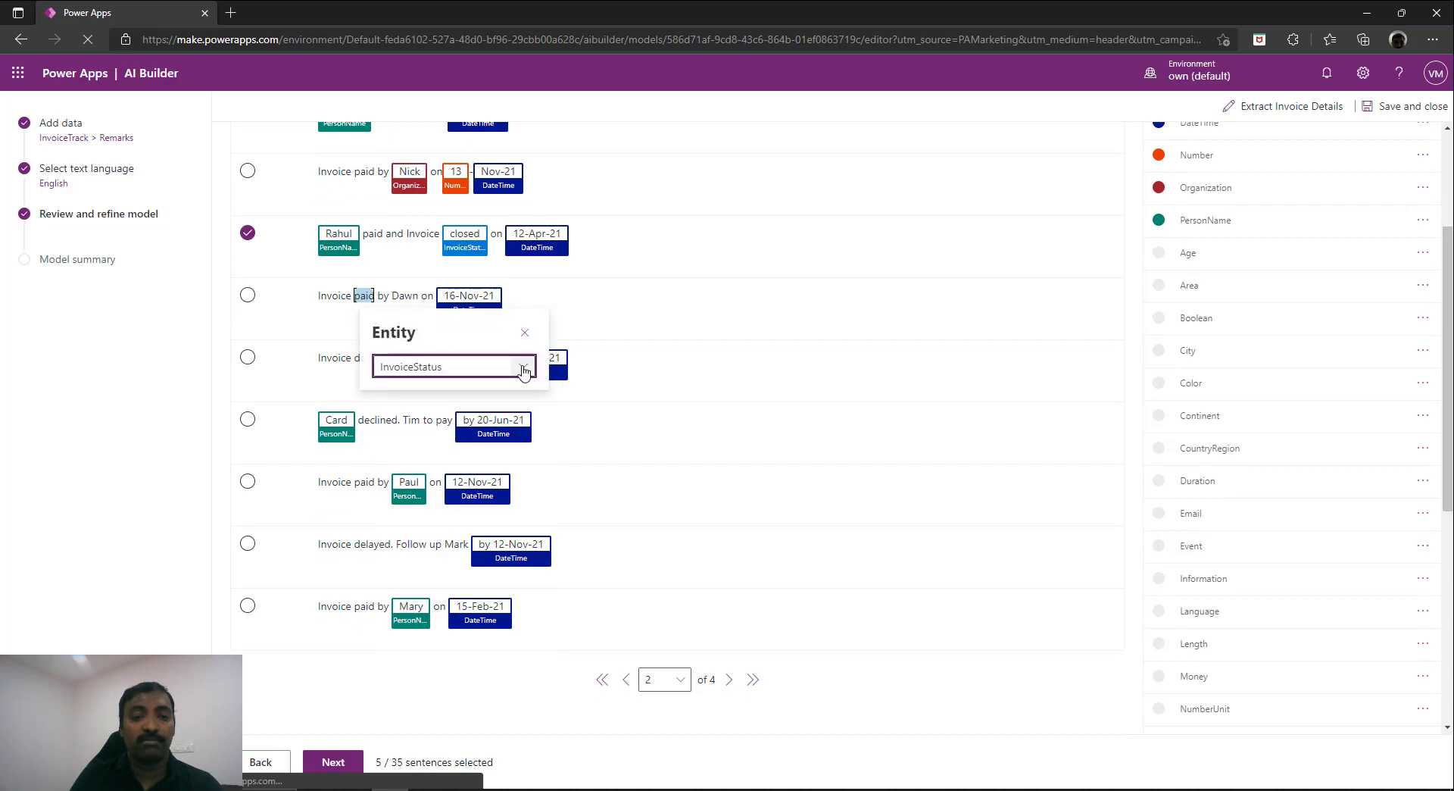
left_click(521, 367)
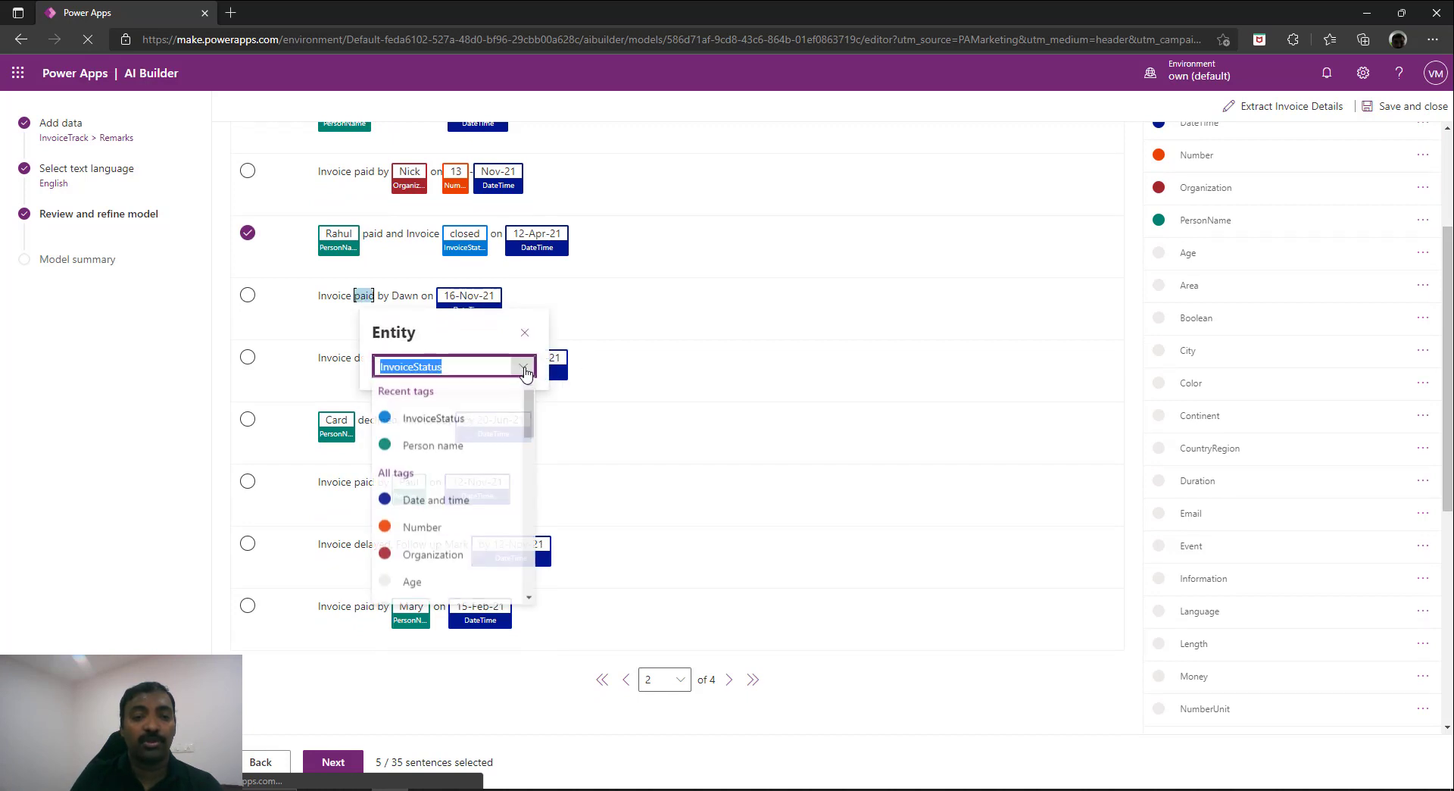
left_click(449, 447)
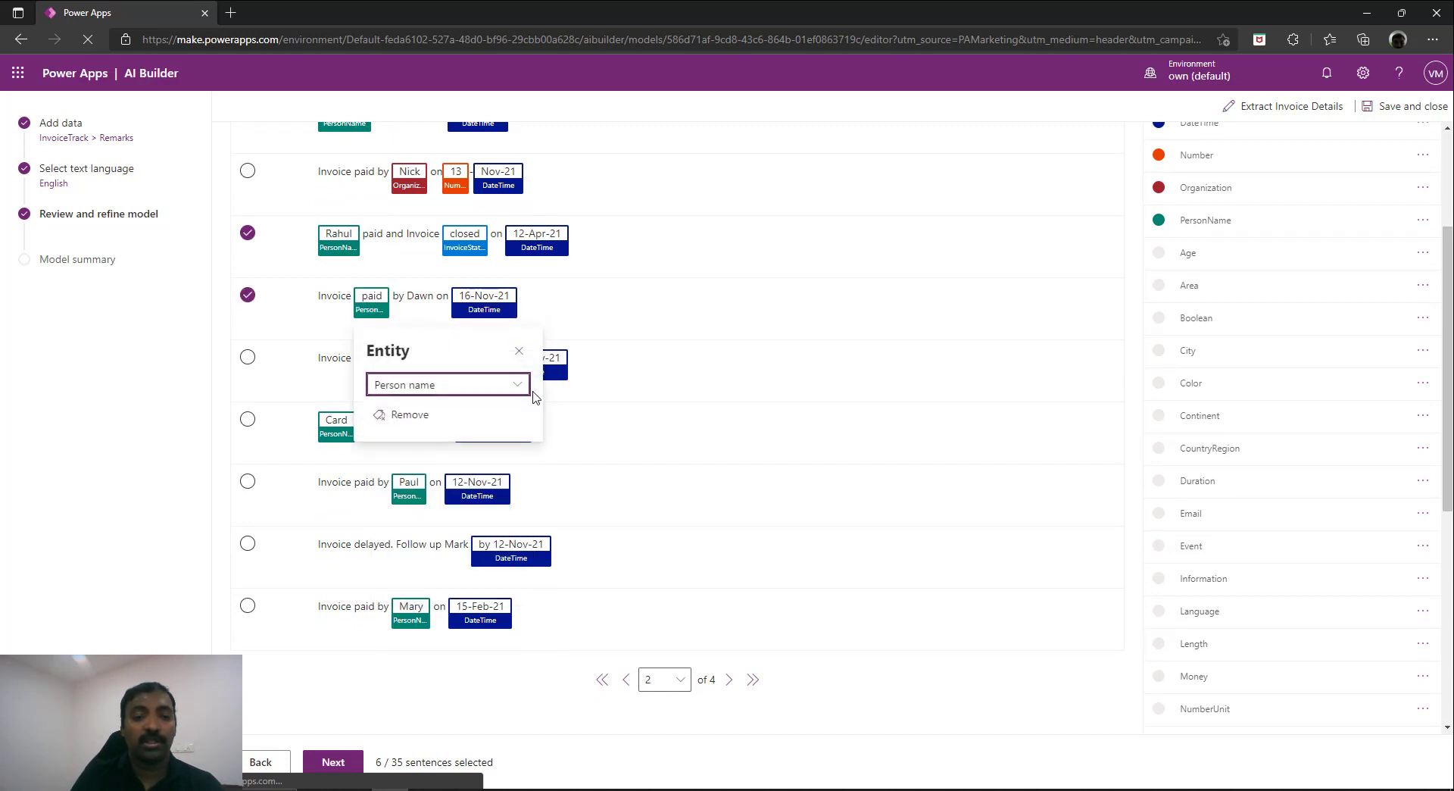
left_click(518, 384)
left_click(440, 429)
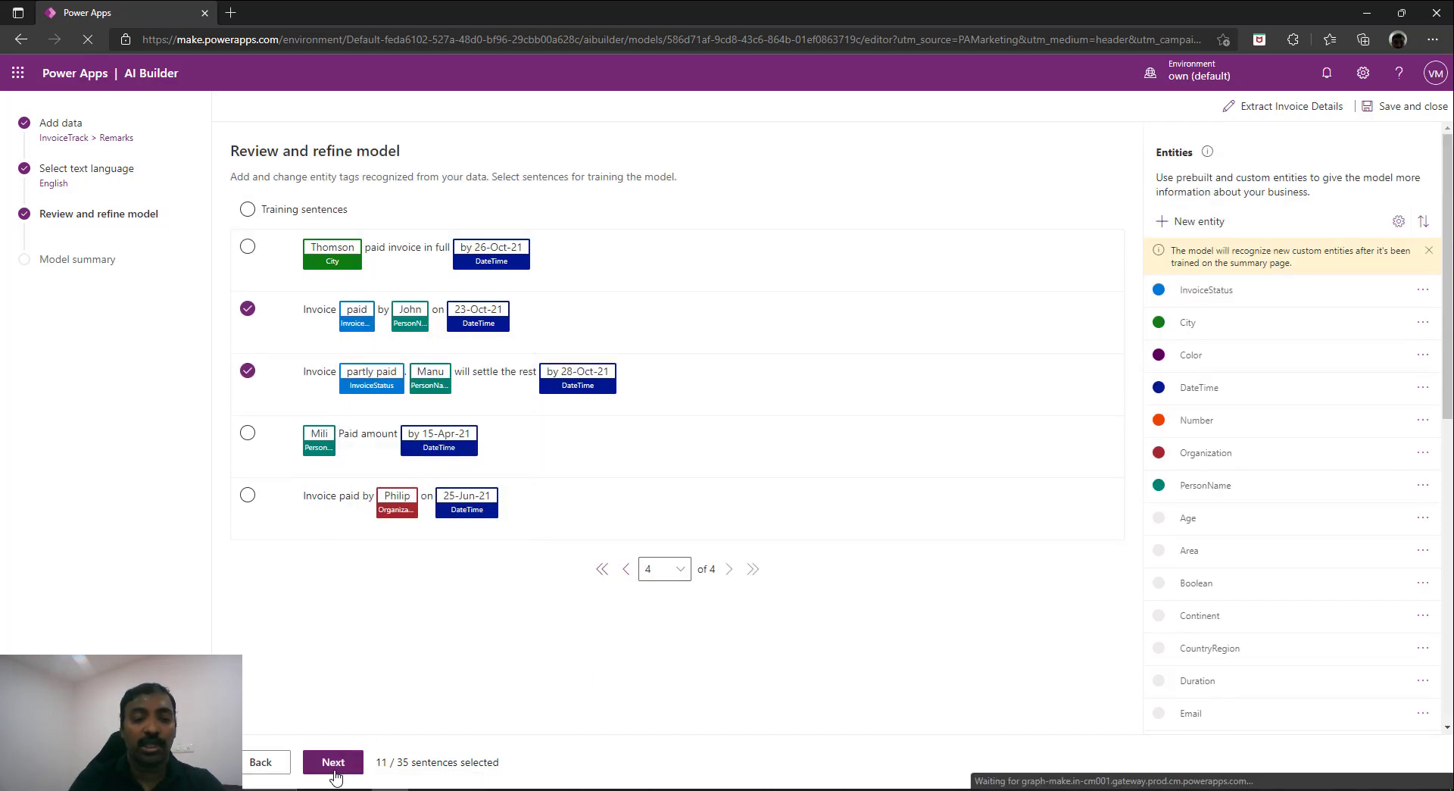
Proceed to the model summary, train the Extract Invoice Details model, and go to the models list
left_click(334, 767)
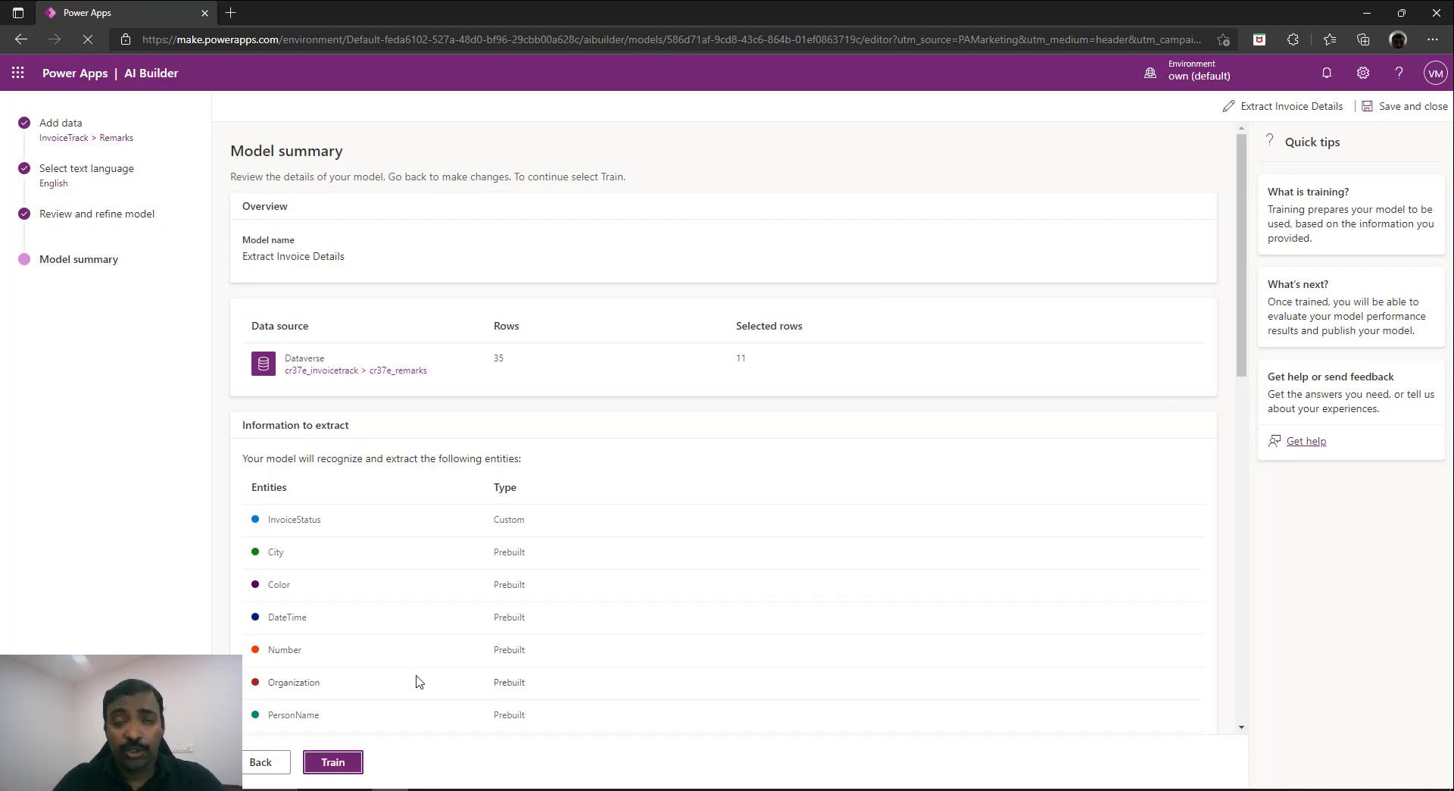
left_click(348, 760)
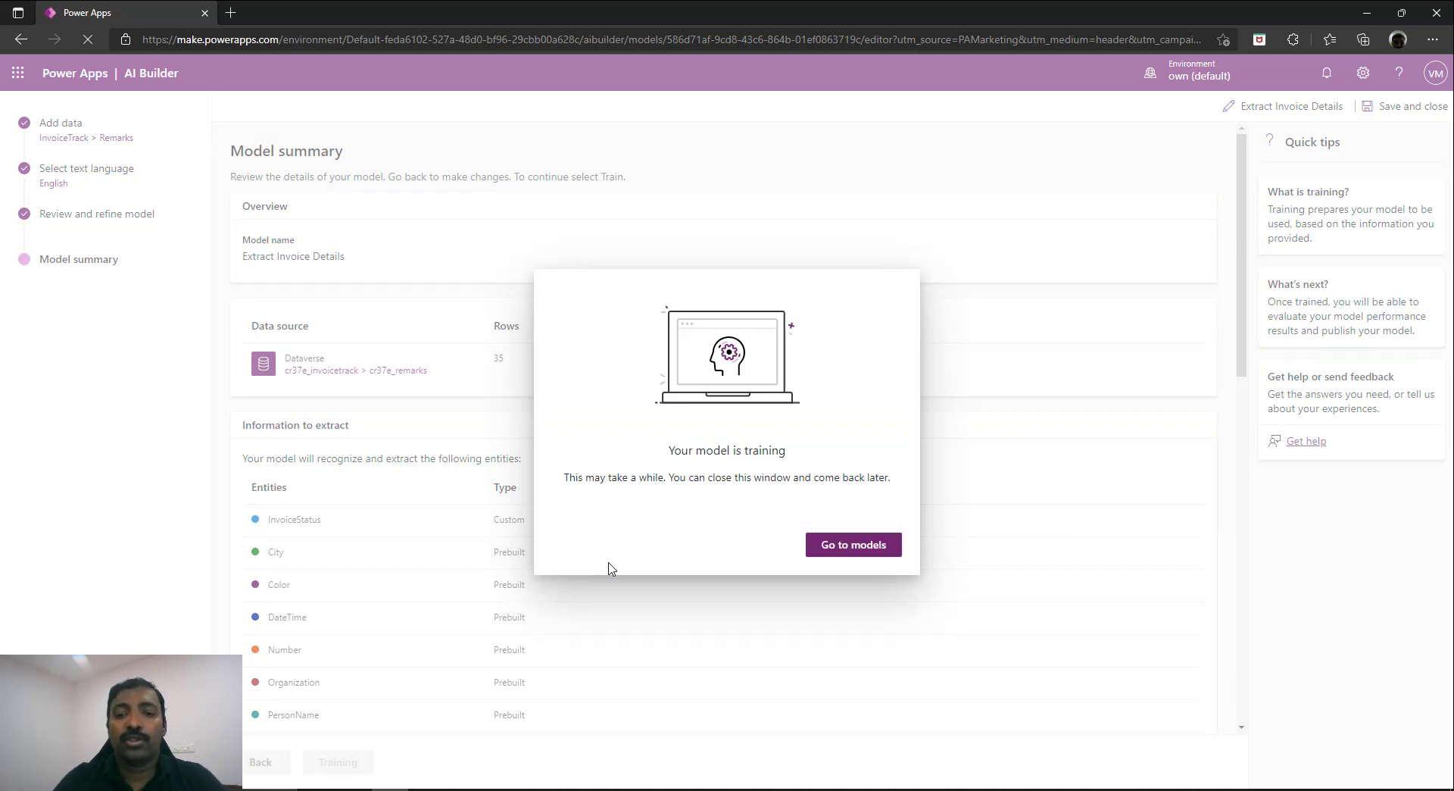
left_click(864, 549)
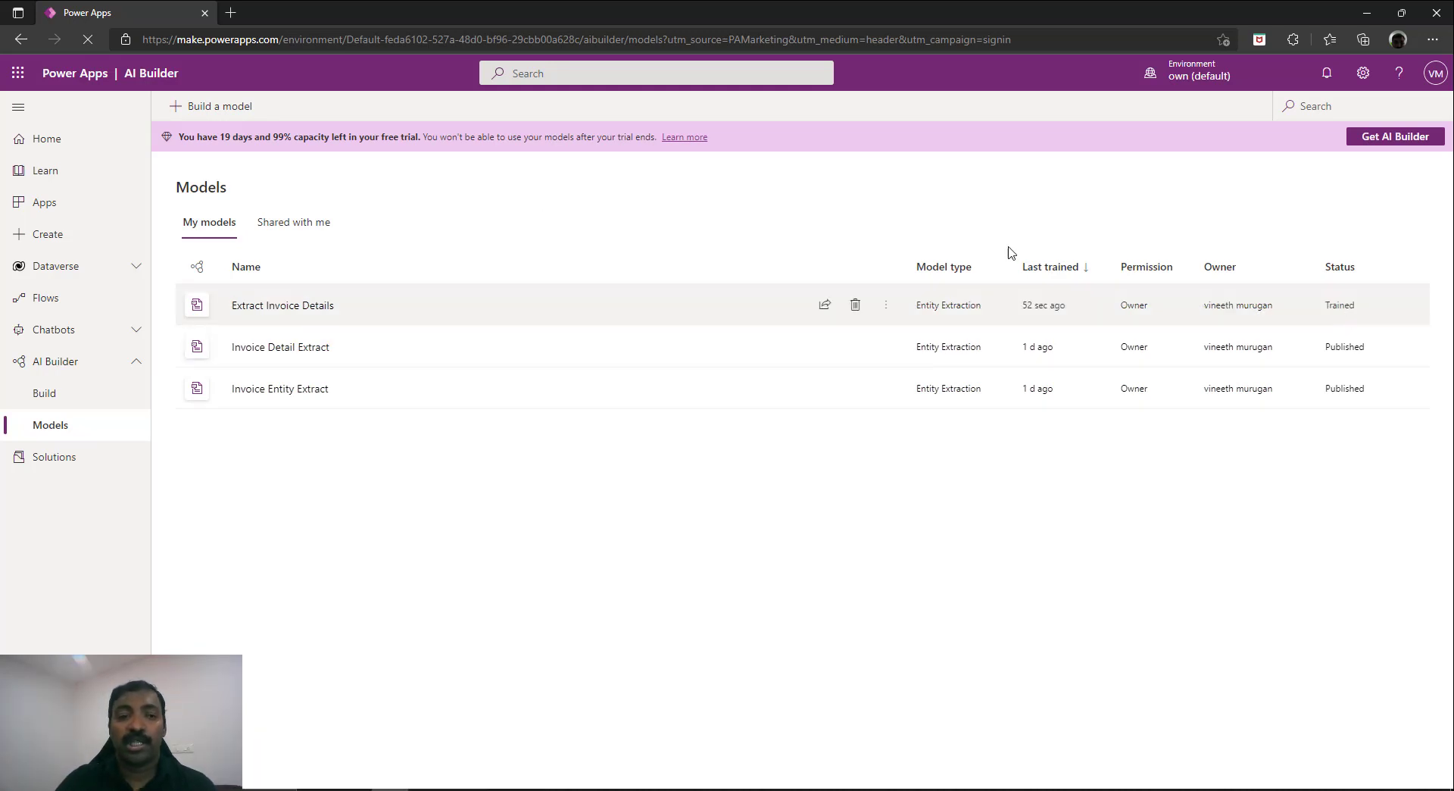
Open the trained Extract Invoice Details model and publish it for use in apps and flows
left_click(302, 315)
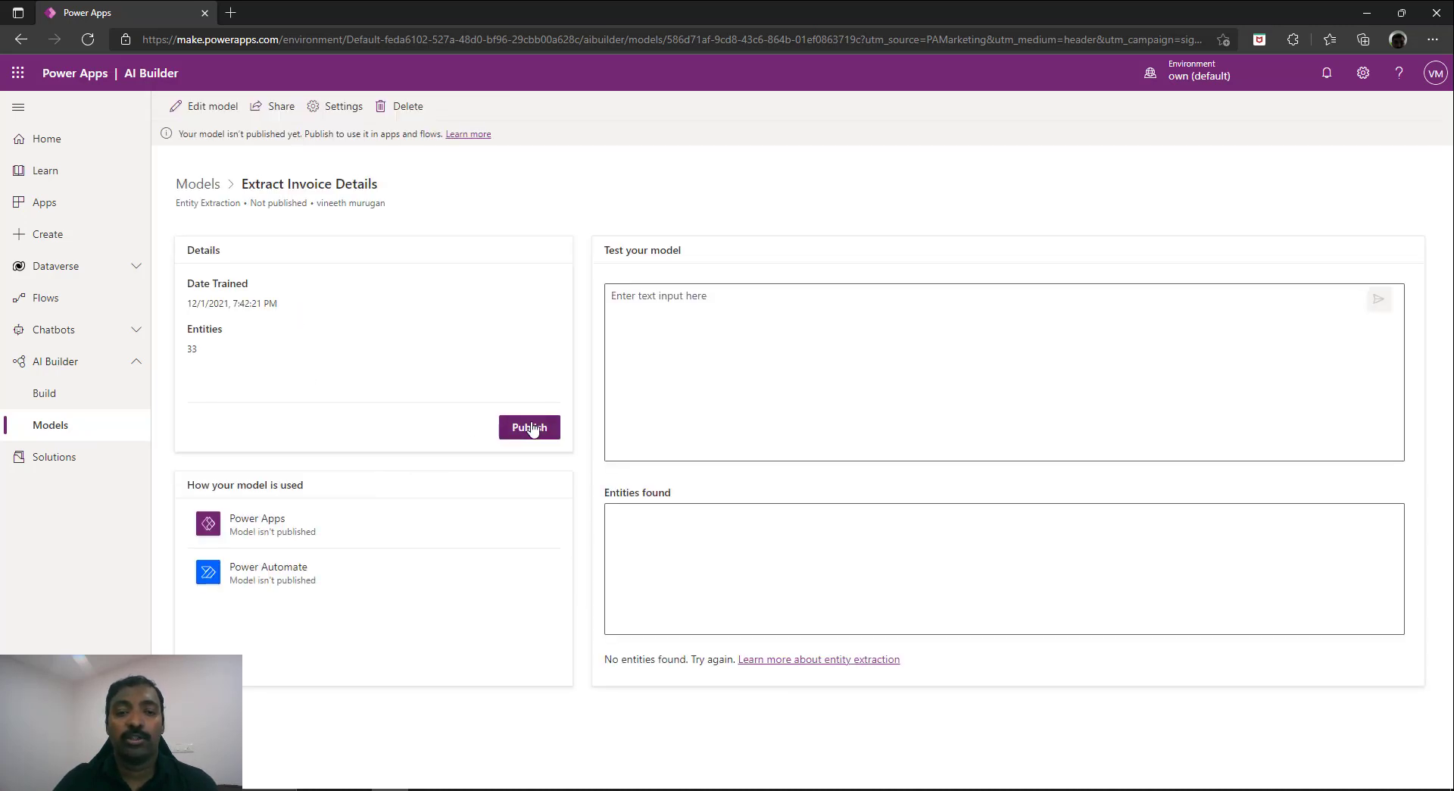
left_click(523, 428)
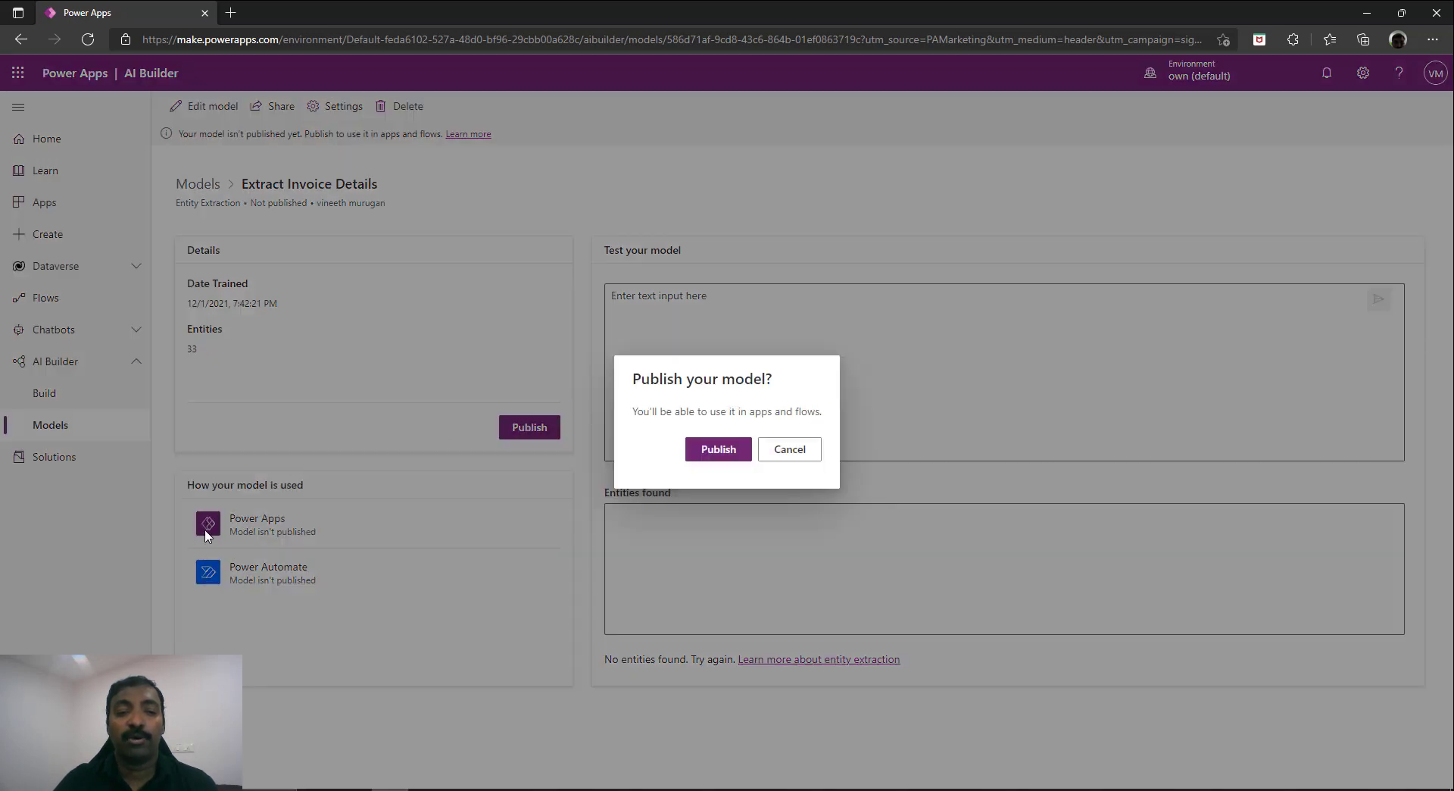
left_click(708, 455)
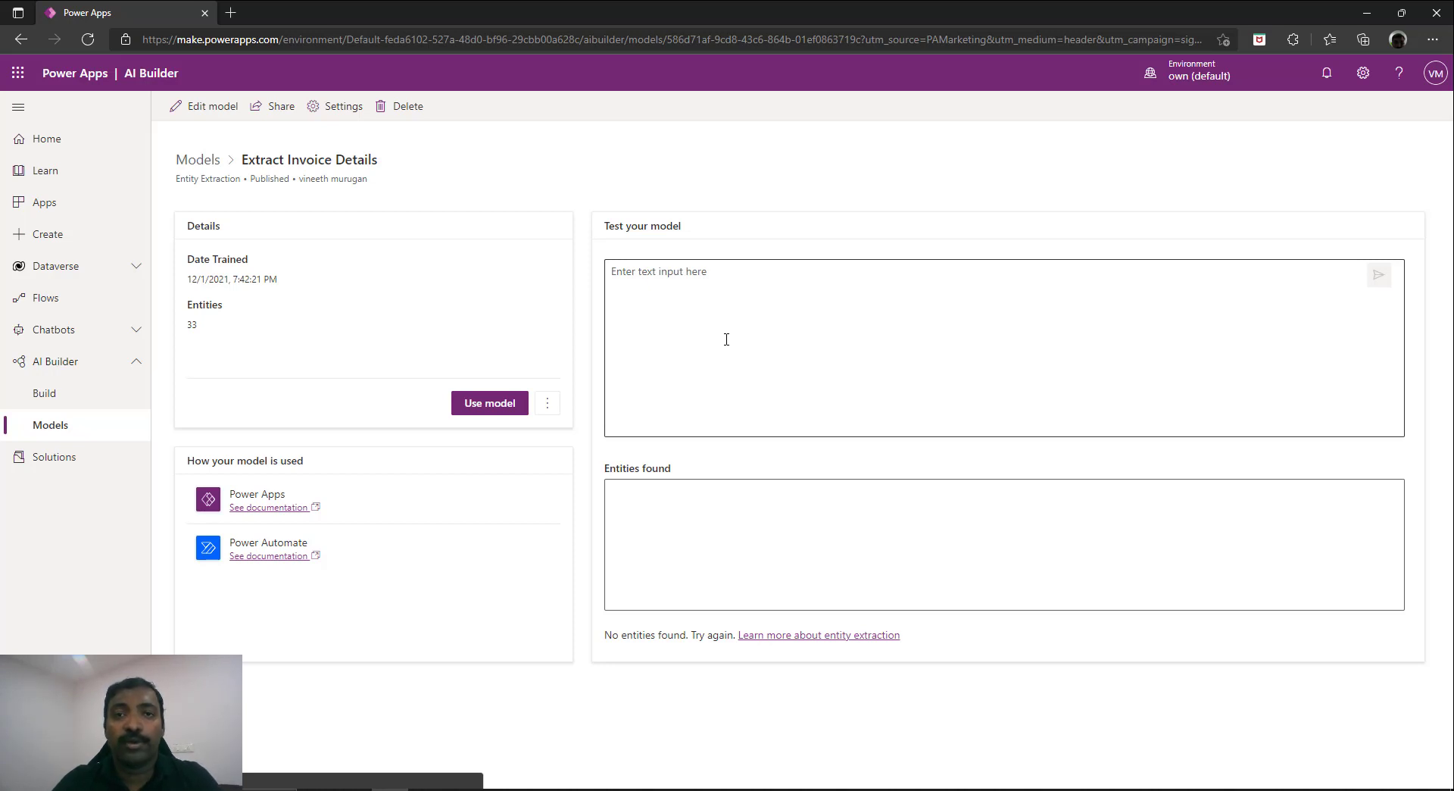
Ready the model's test input, then switch to the InvoicePaymentTrack workbook in Excel and copy the remark in cell C28
left_click(822, 307)
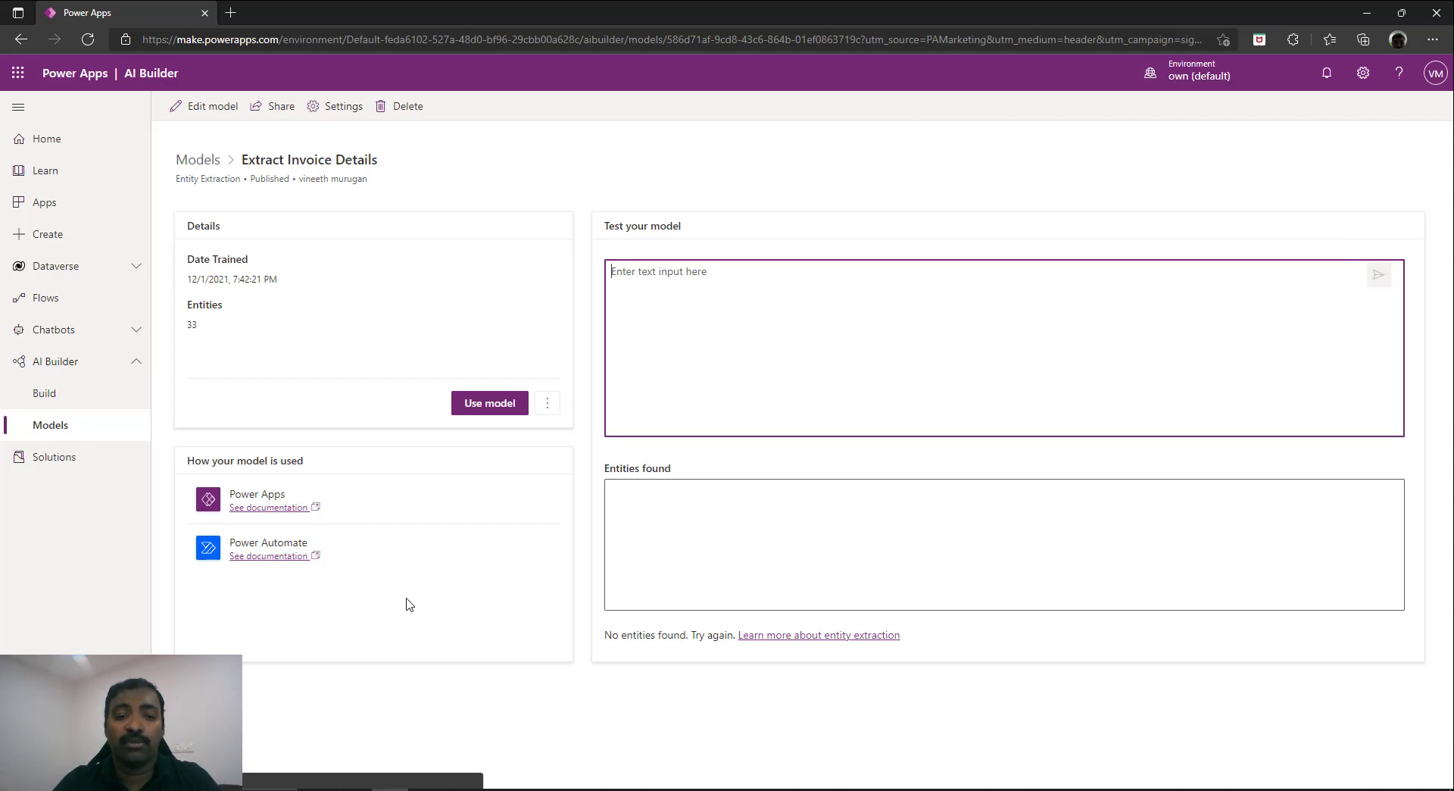
mouse_move(686, 787)
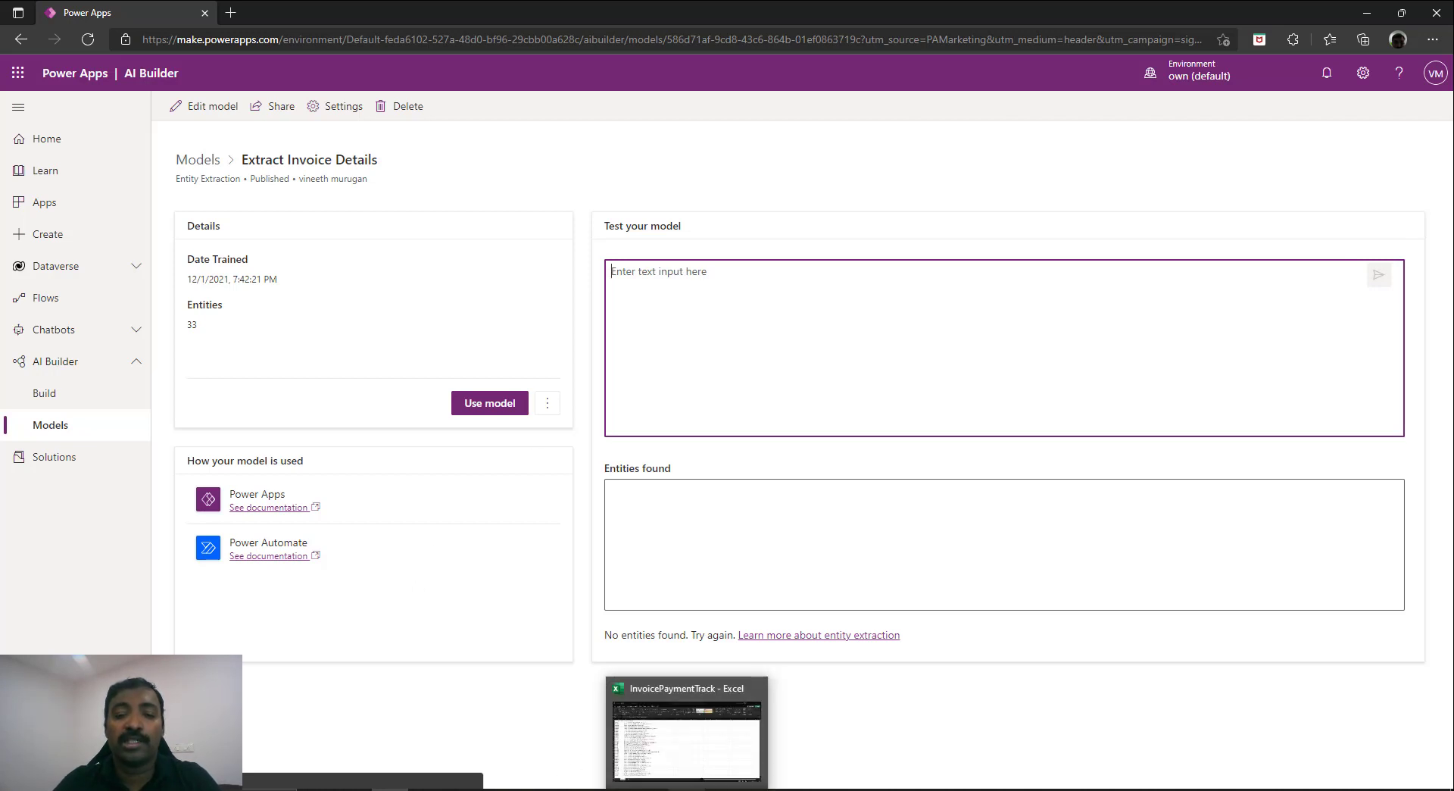
left_click(698, 746)
left_click(235, 600)
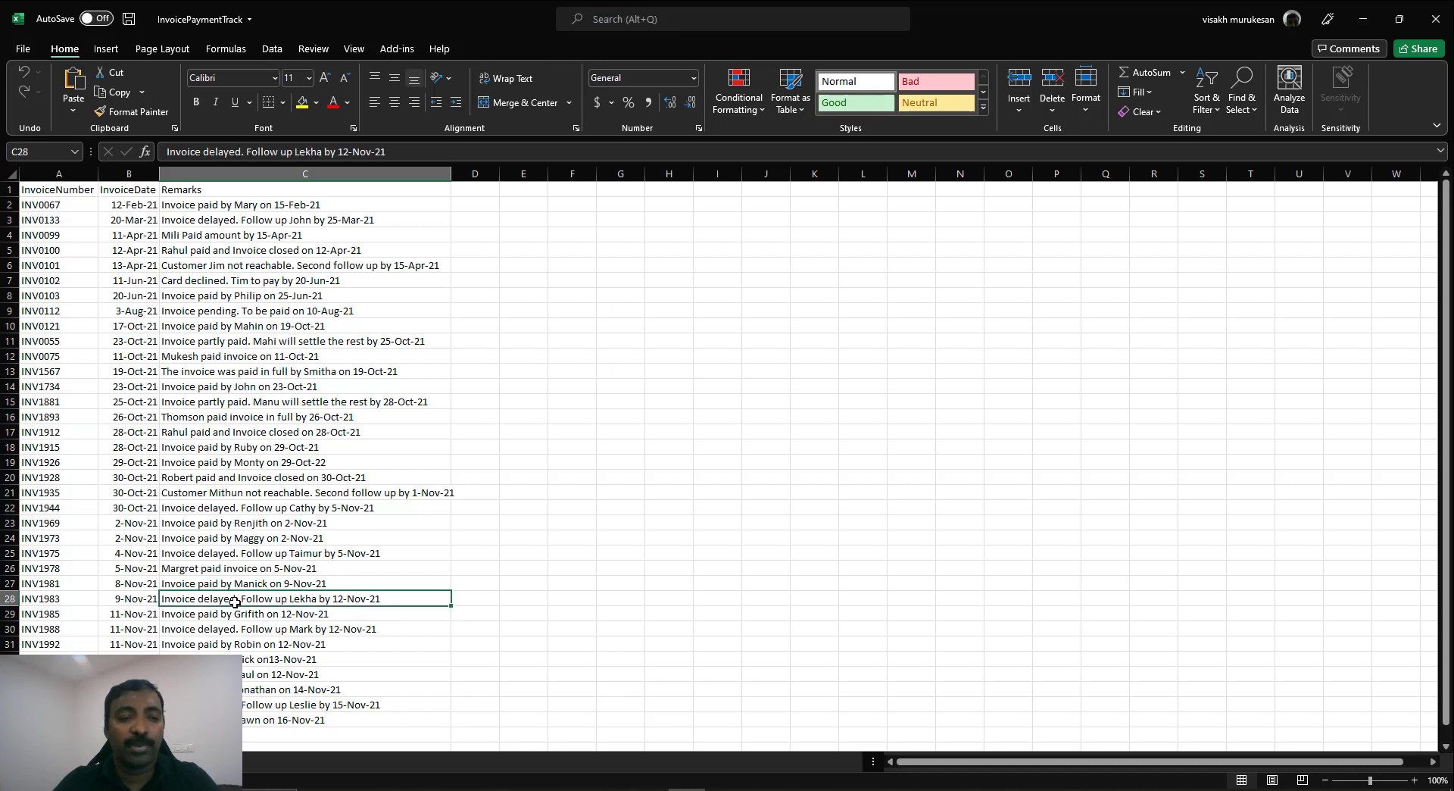
key("ctrl+c")
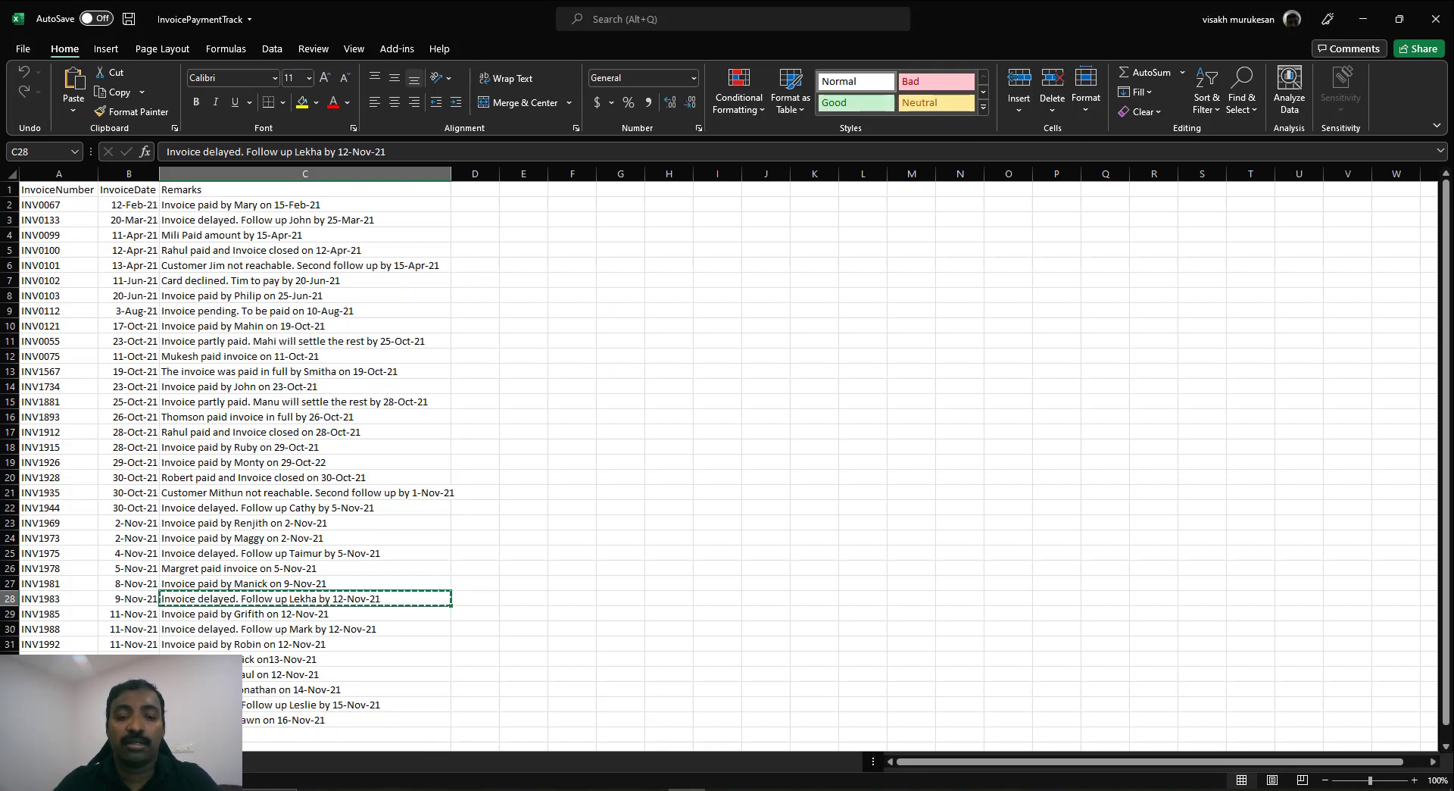
Return to the Extract Invoice Details model in Power Apps, paste the copied remark as test input, and run the test
left_click(390, 789)
key("ctrl+v")
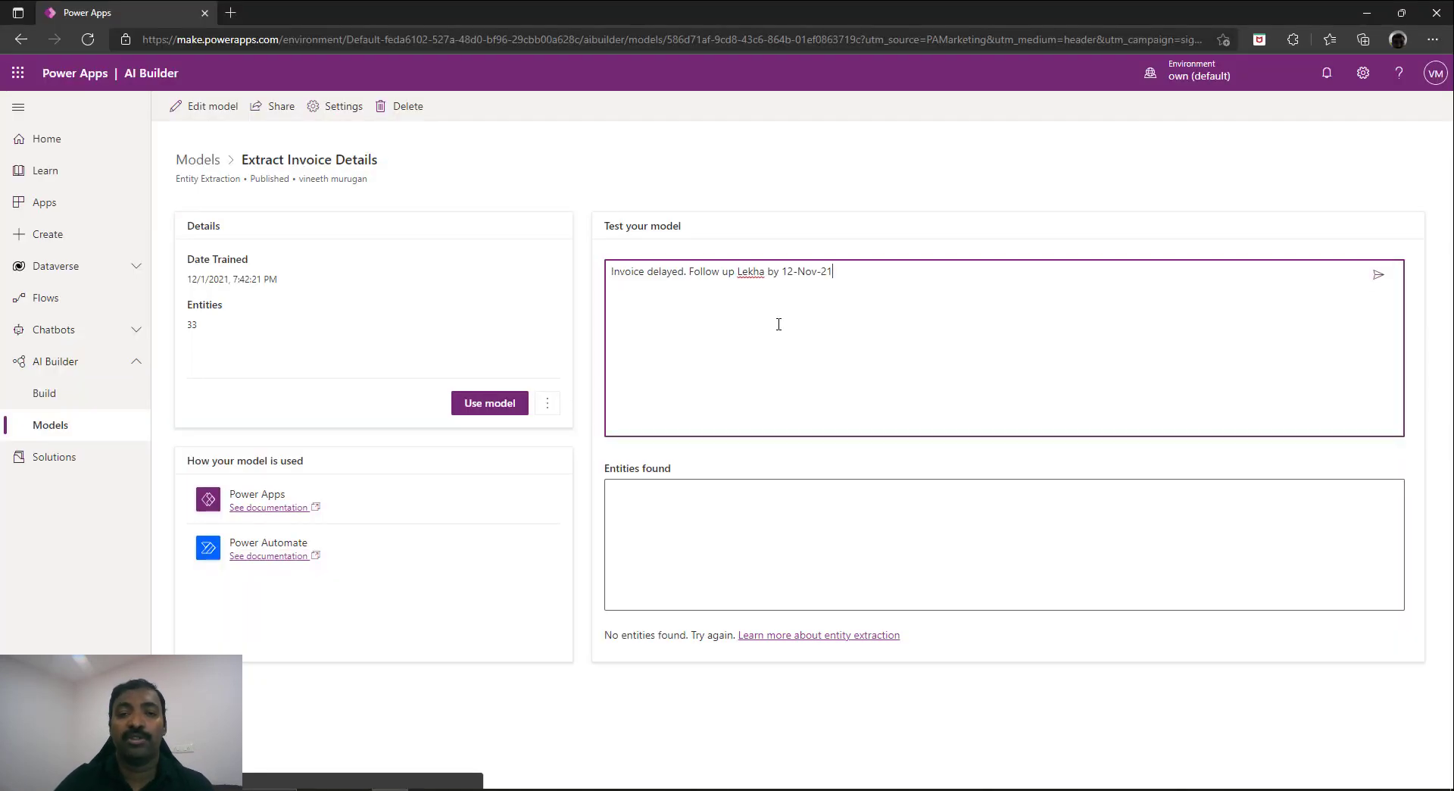
left_click(1379, 277)
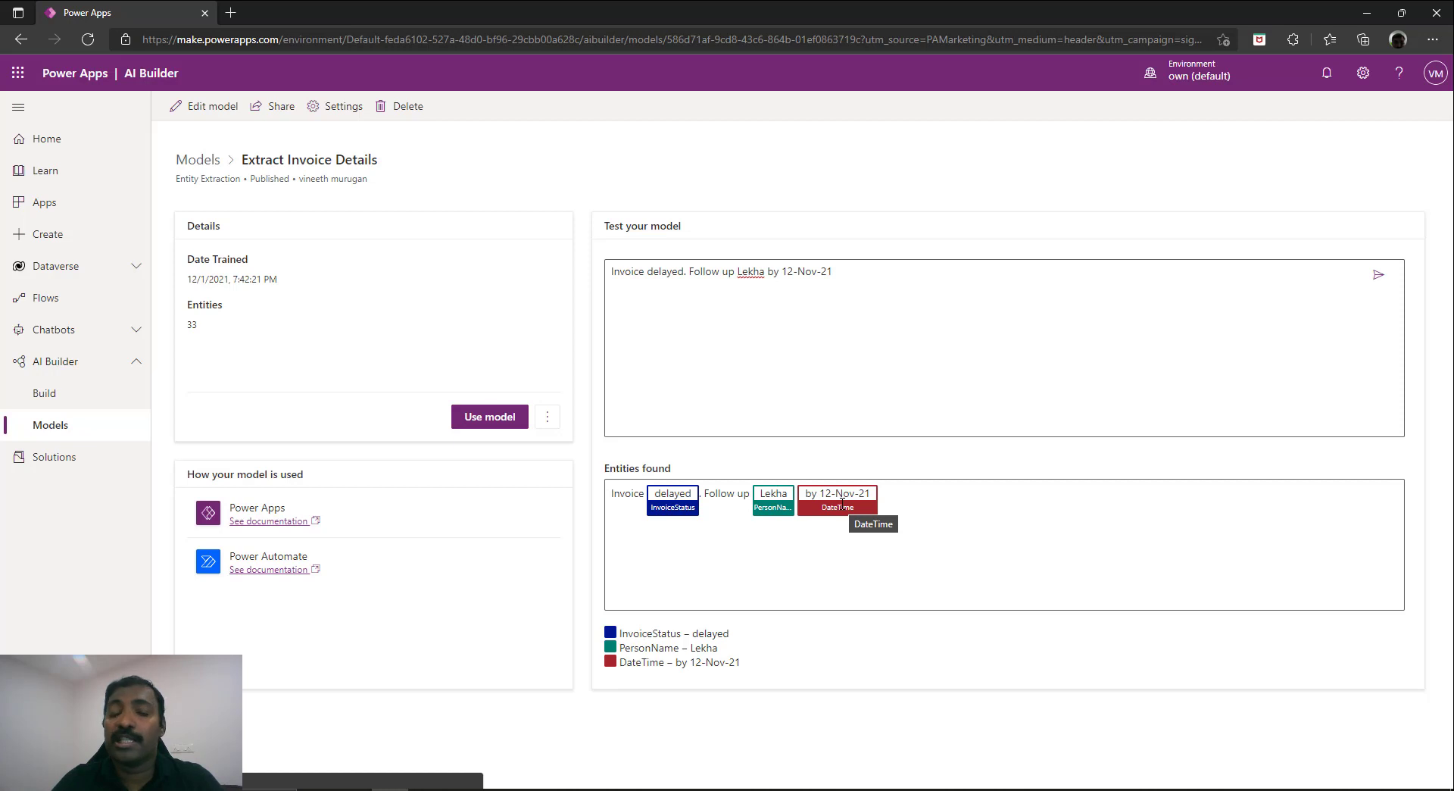
Copy the model ID from the page address and paste it into a new Notepad document
left_click_drag(667, 39, 865, 39)
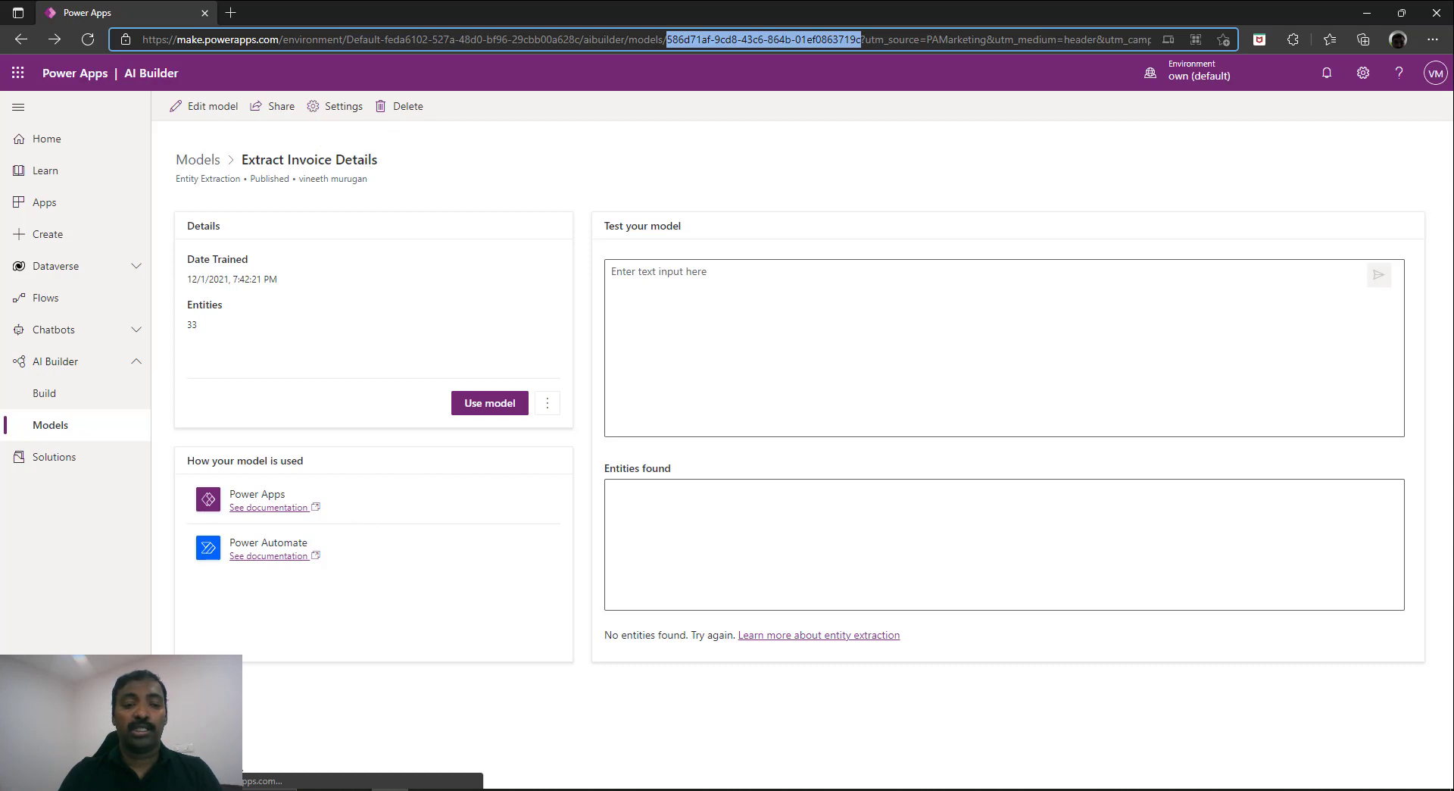
left_click(269, 788)
type("notepad")
key("Return")
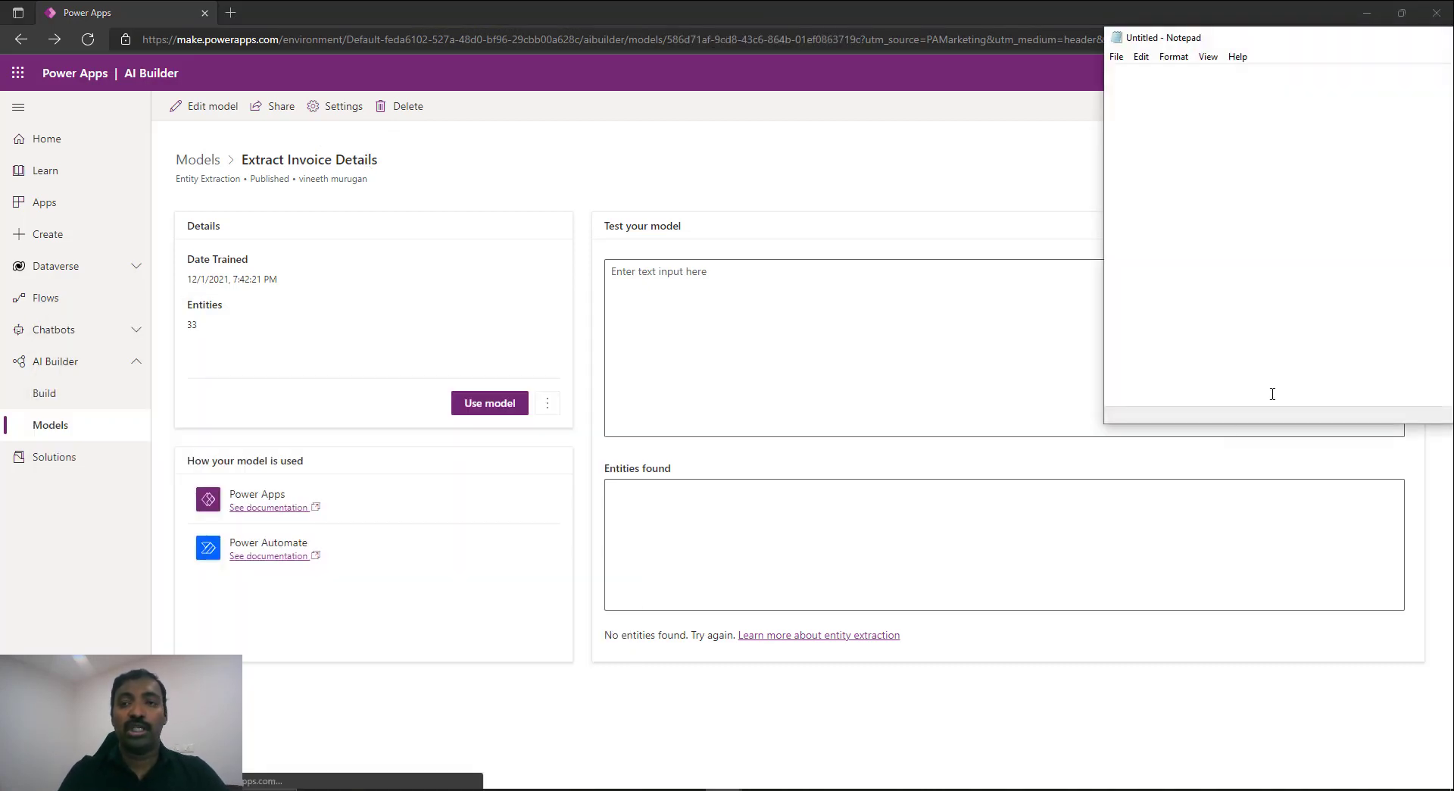
double_click(1265, 38)
key("ctrl+v")
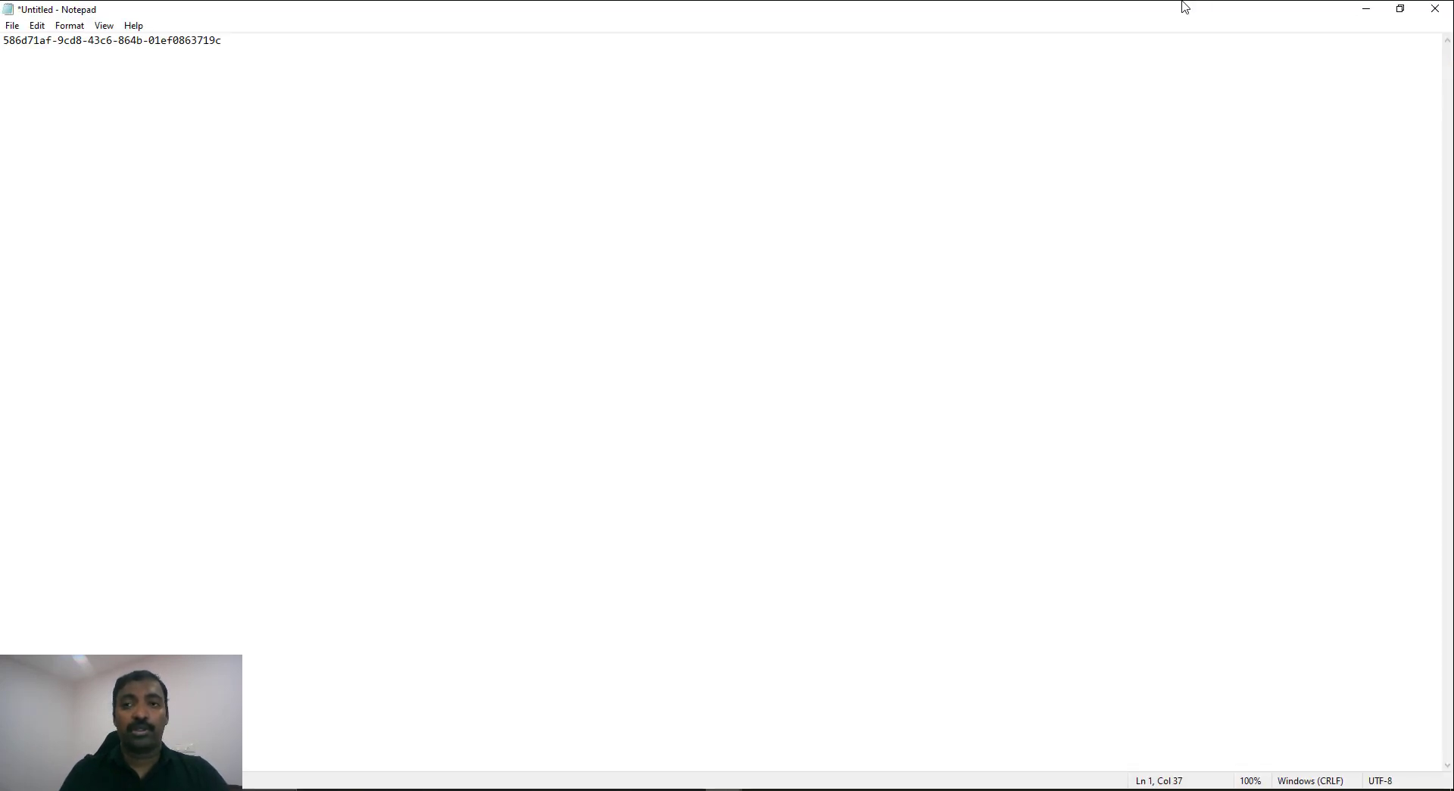
left_click(1400, 9)
Create a canvas app from Dataverse data using the InvoiceTracks table, skipping the welcome message
left_click(41, 233)
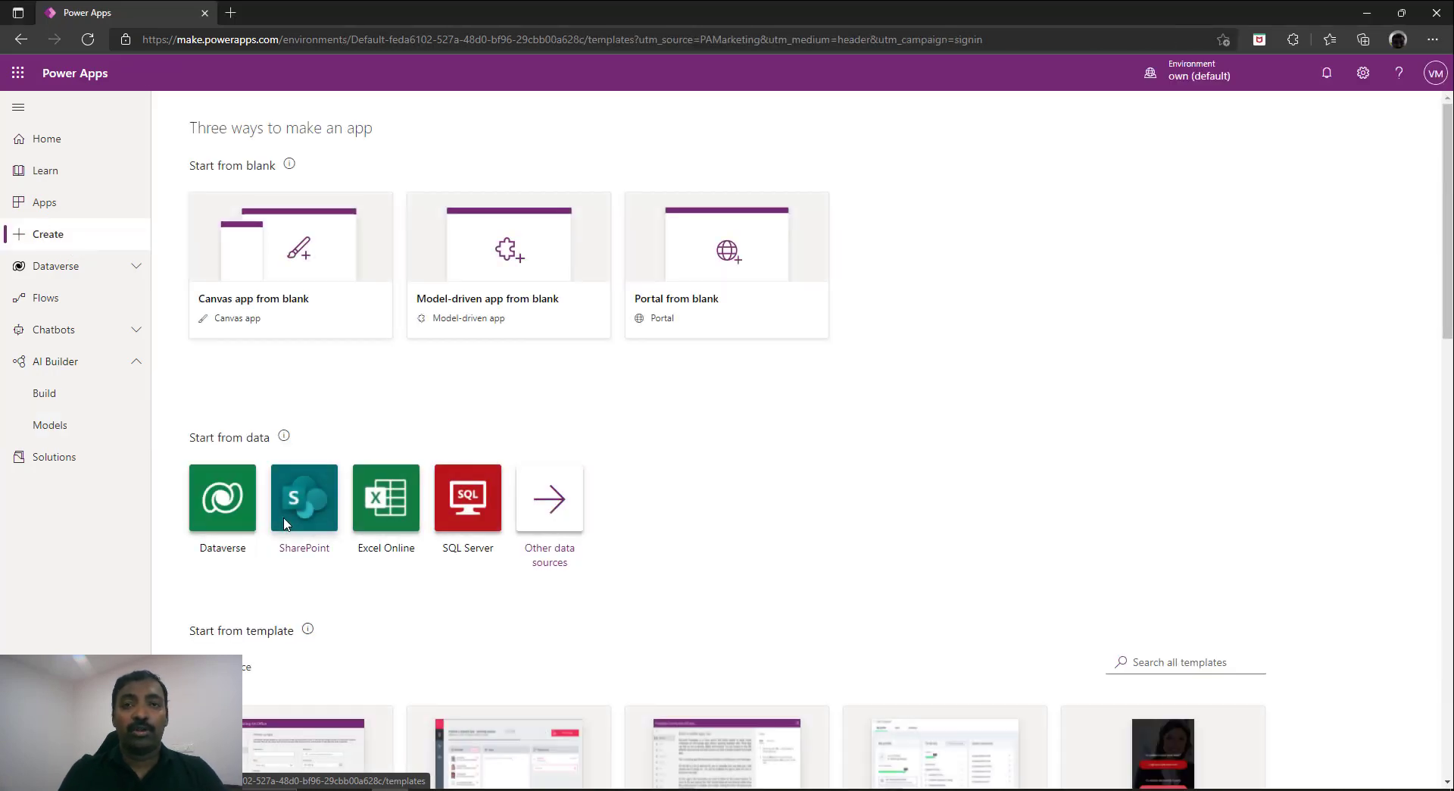
left_click(229, 524)
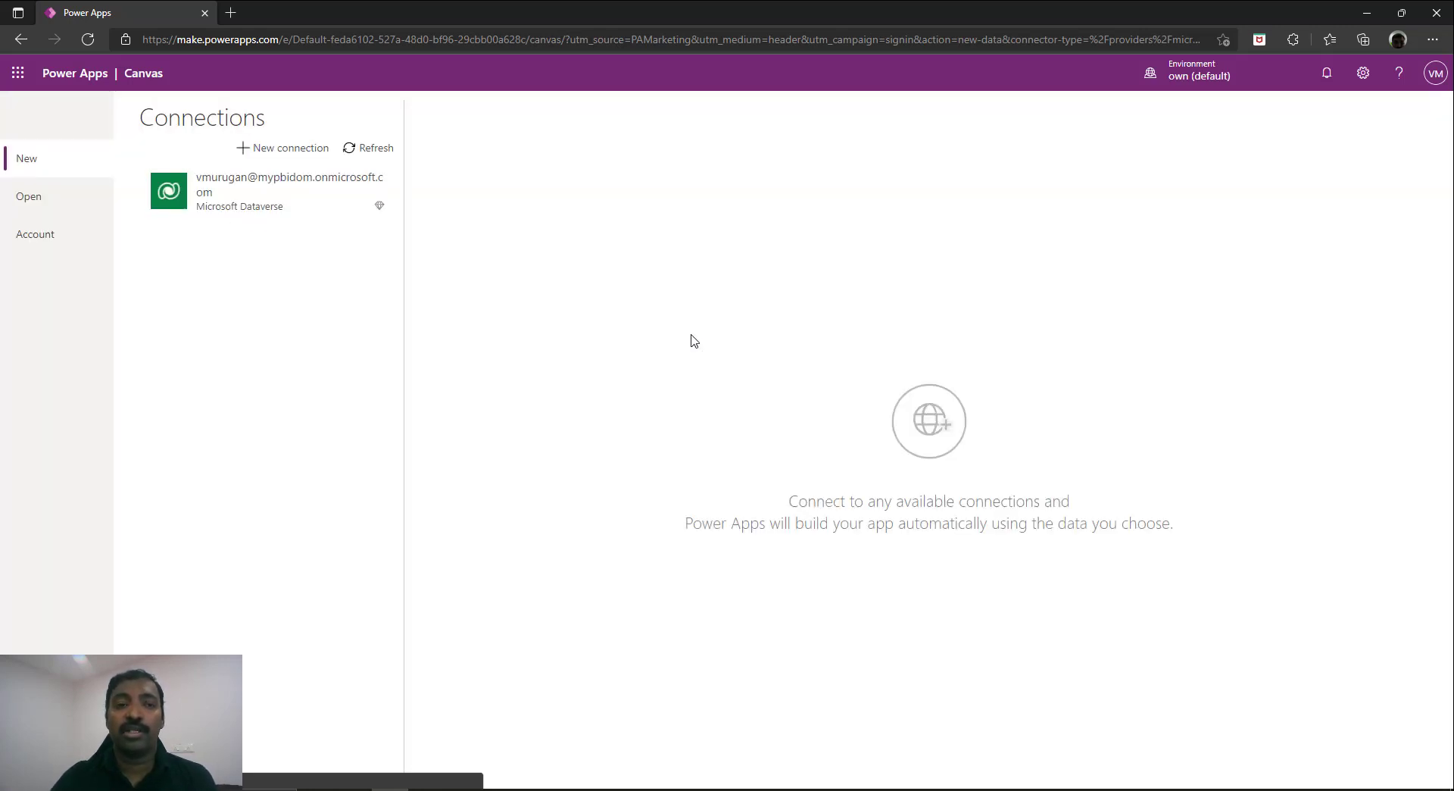
left_click(269, 200)
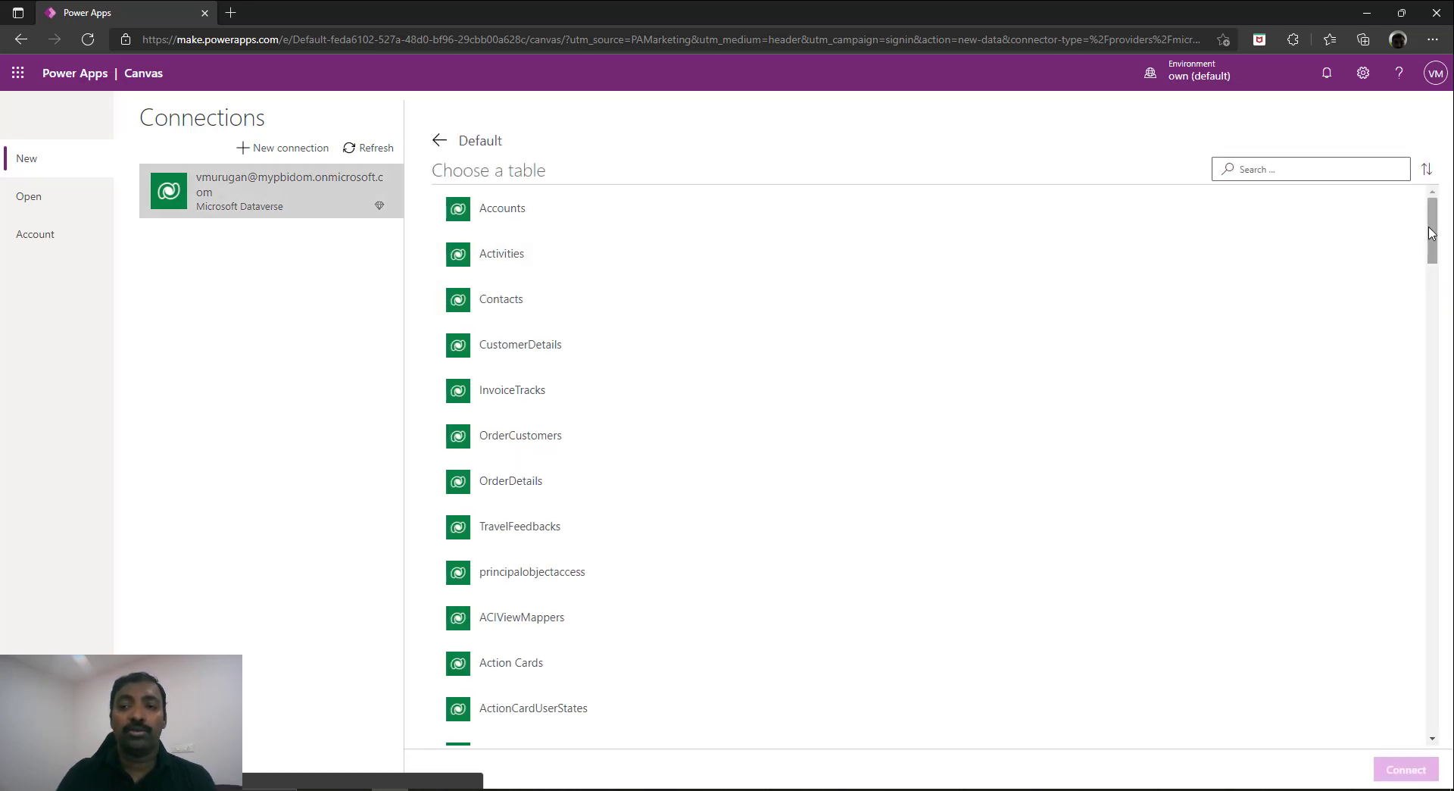
left_click(1312, 174)
type("invoice")
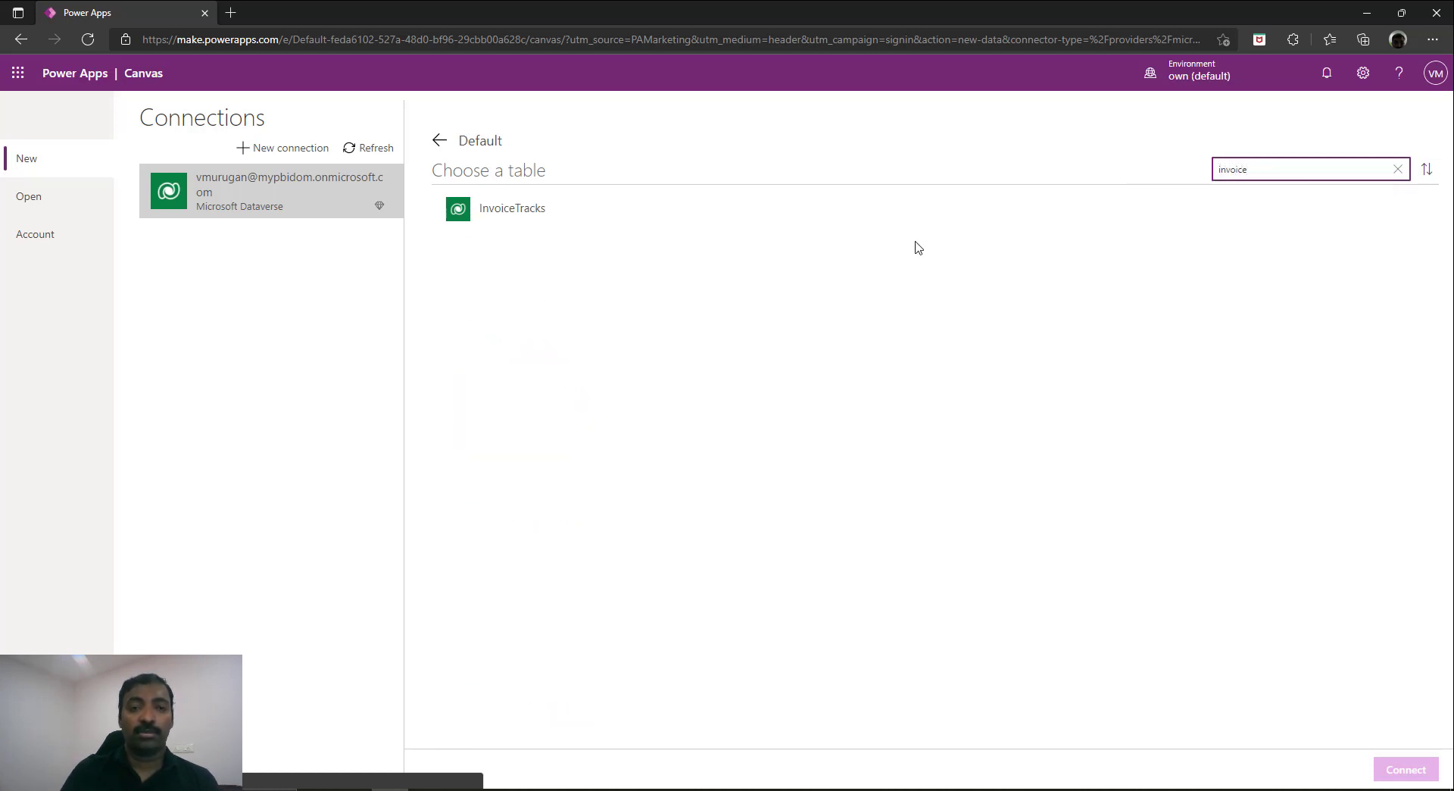
left_click(490, 218)
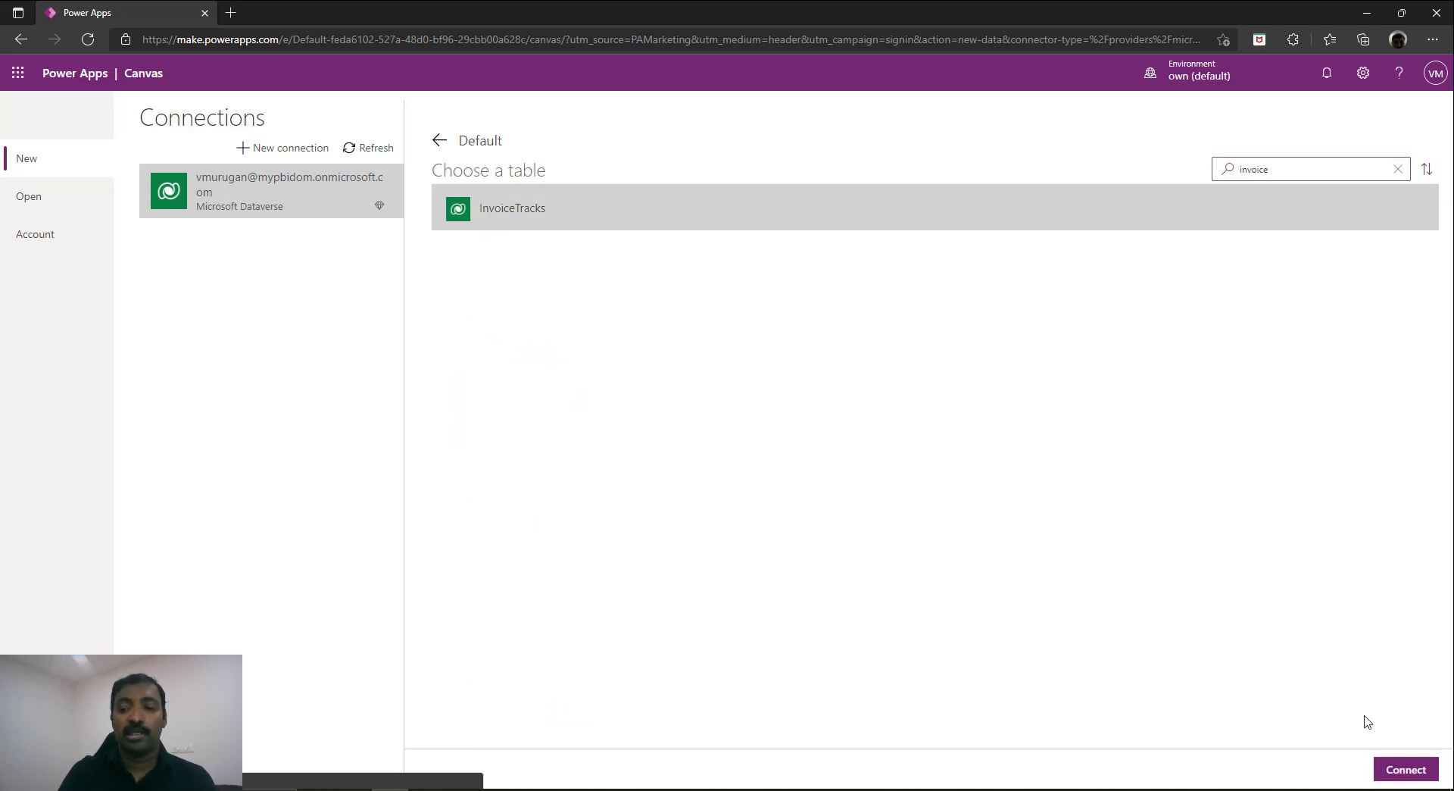
left_click(1433, 770)
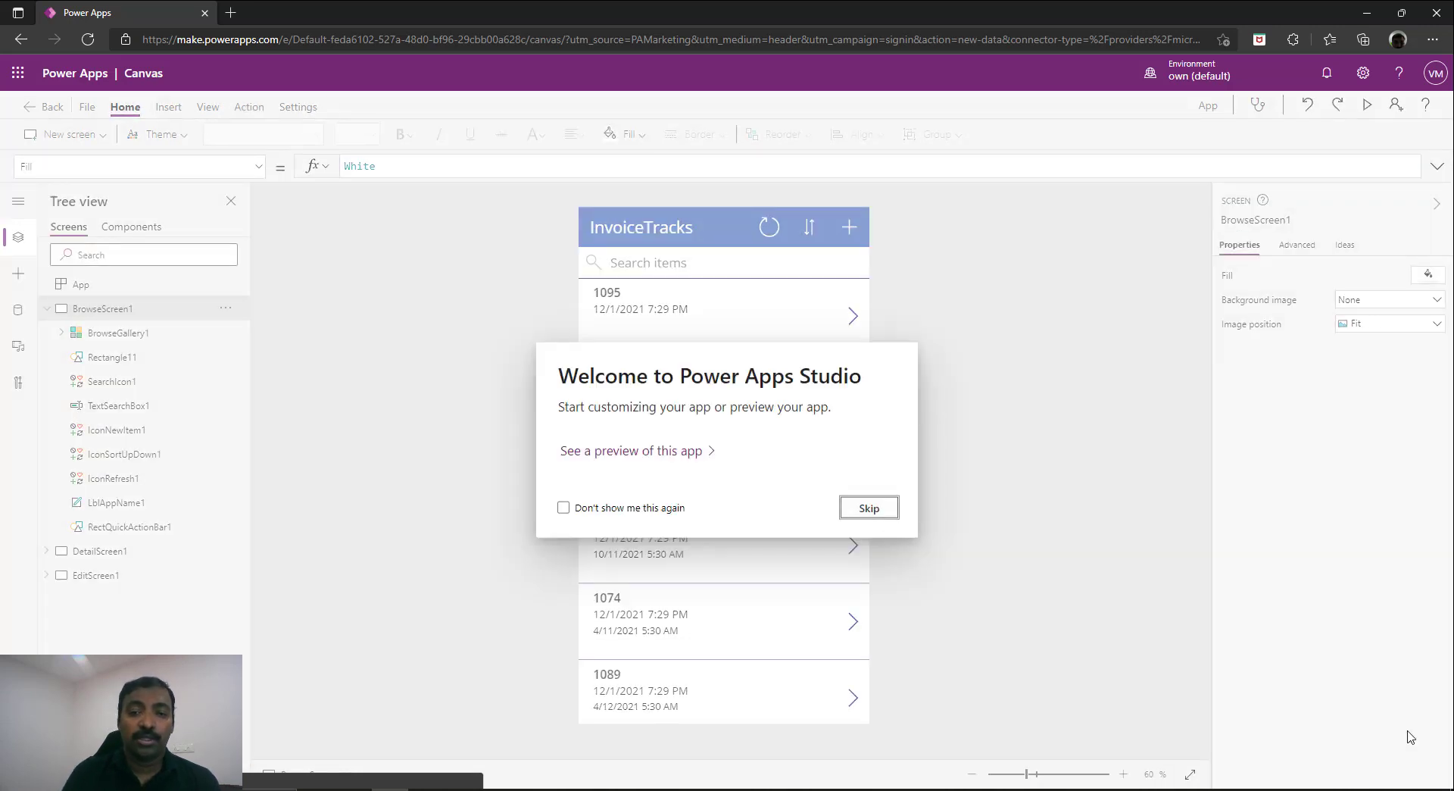
left_click(869, 509)
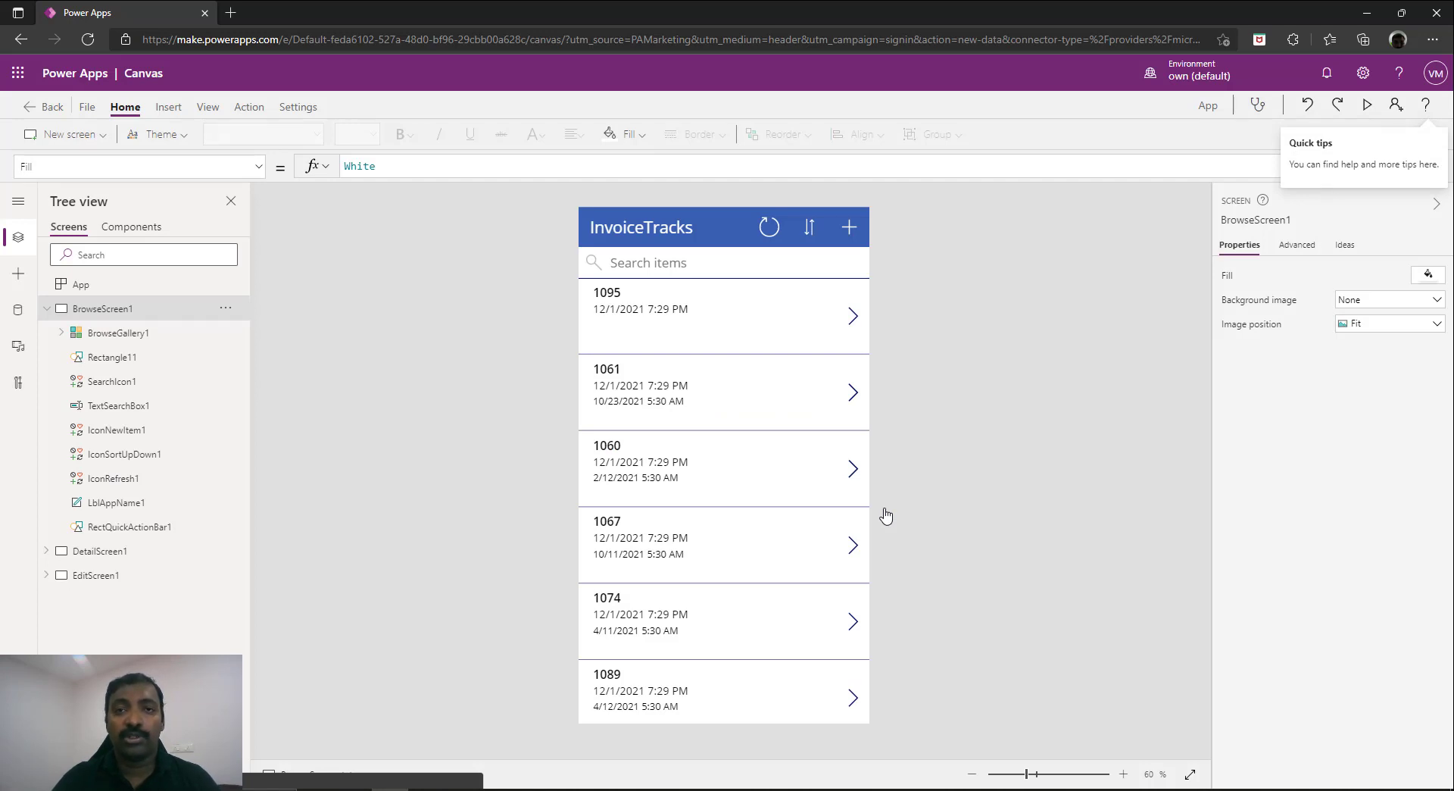
Remove the Created On and Name fields from EditForm1 on EditScreen1
left_click(46, 575)
left_click(112, 601)
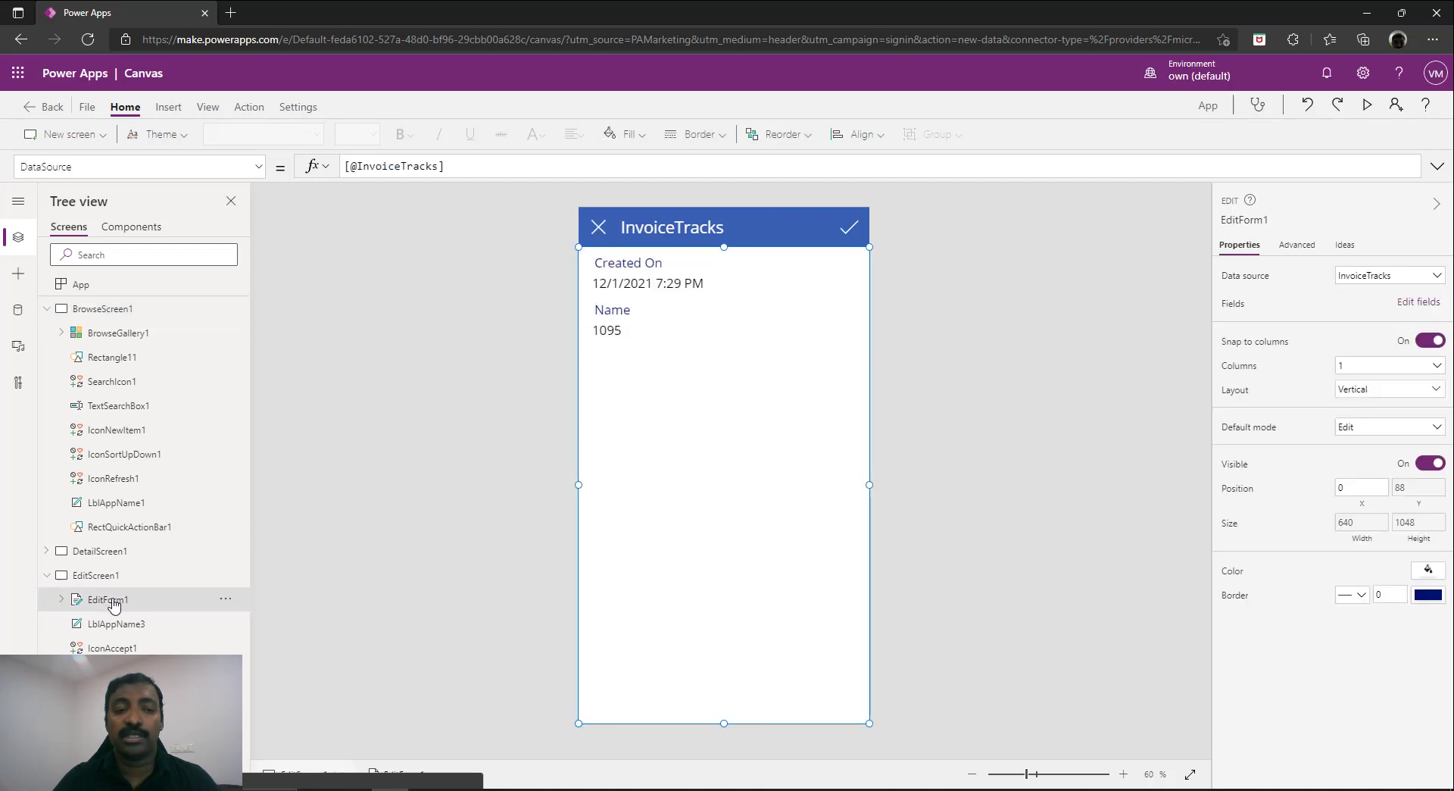
left_click(1424, 303)
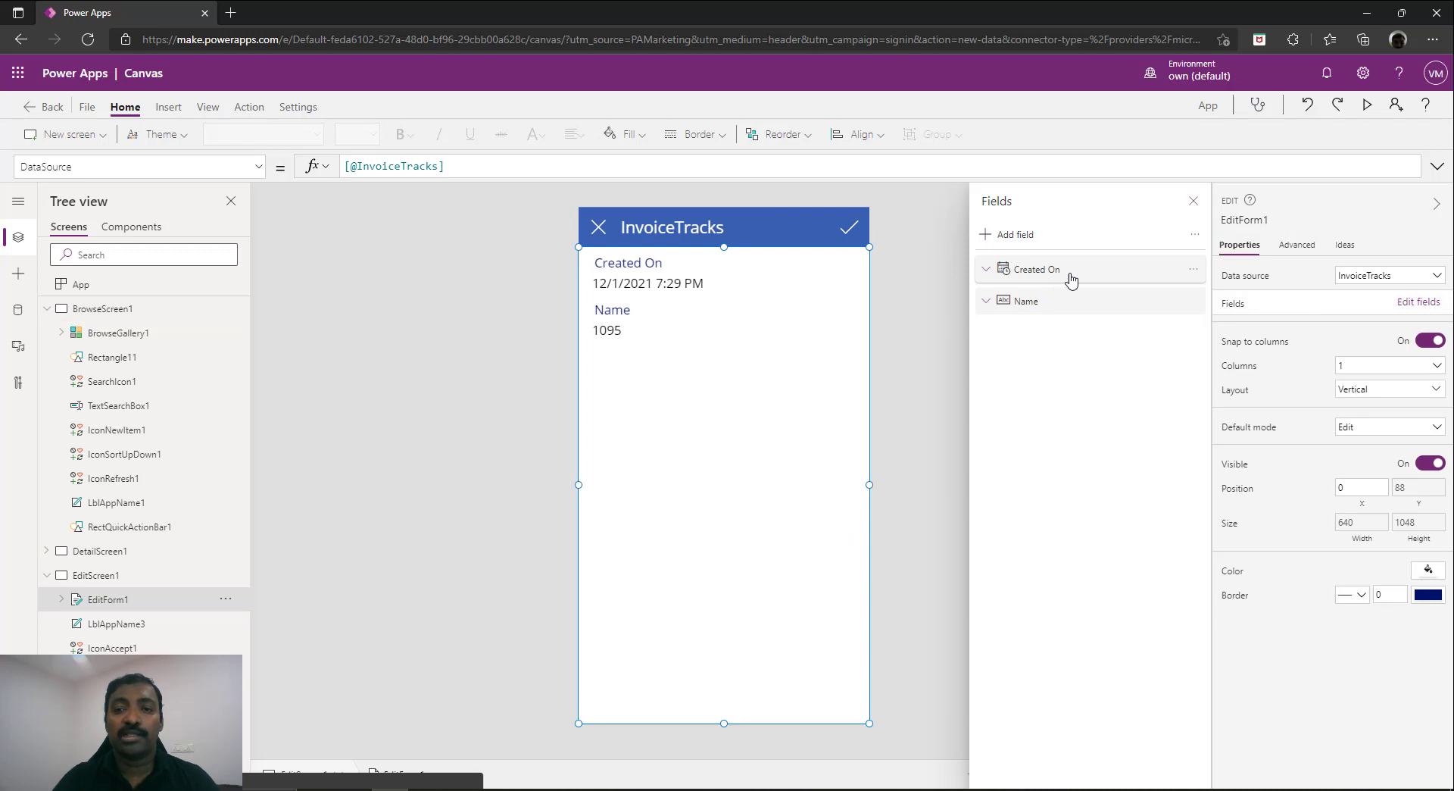
left_click(1194, 270)
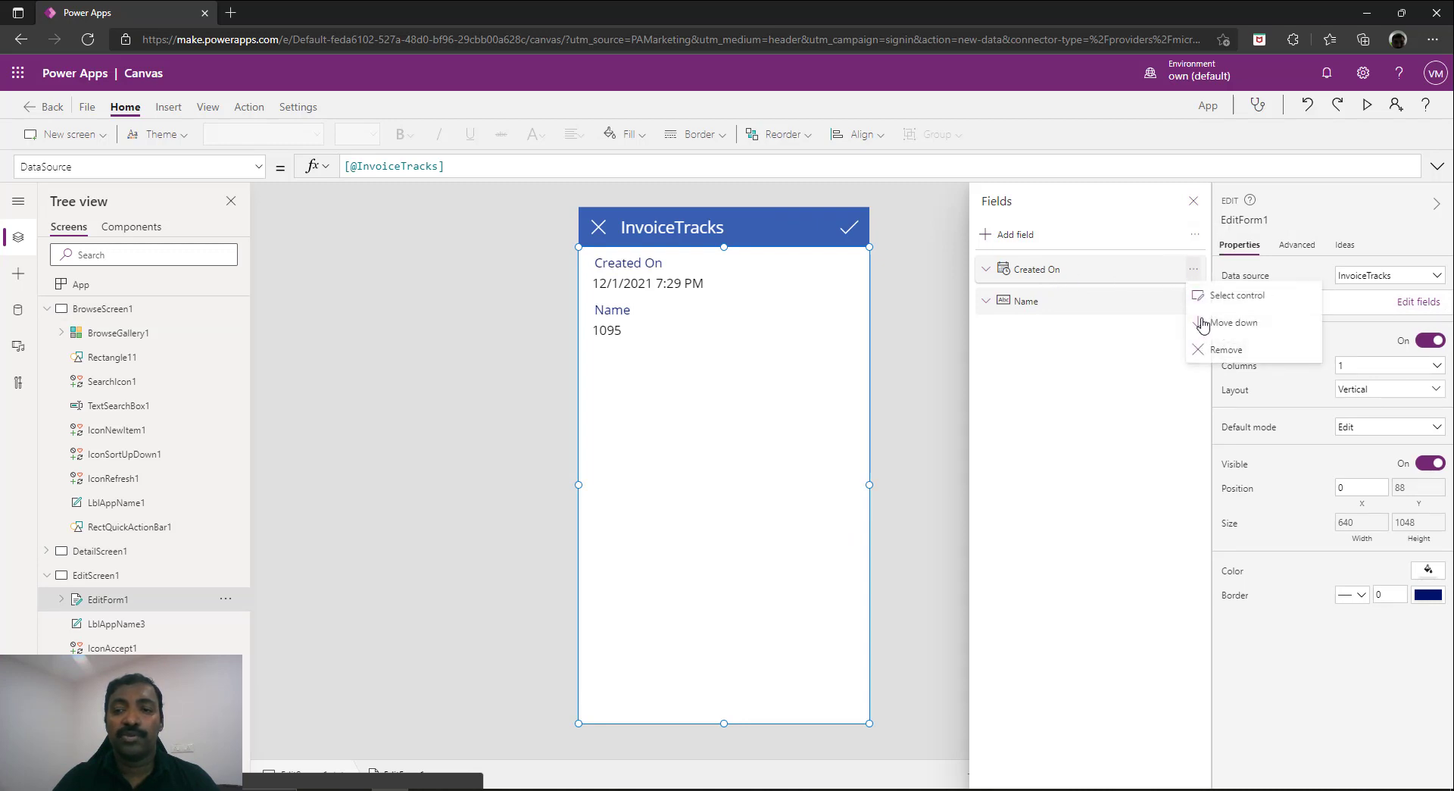
left_click(1219, 349)
left_click(1181, 272)
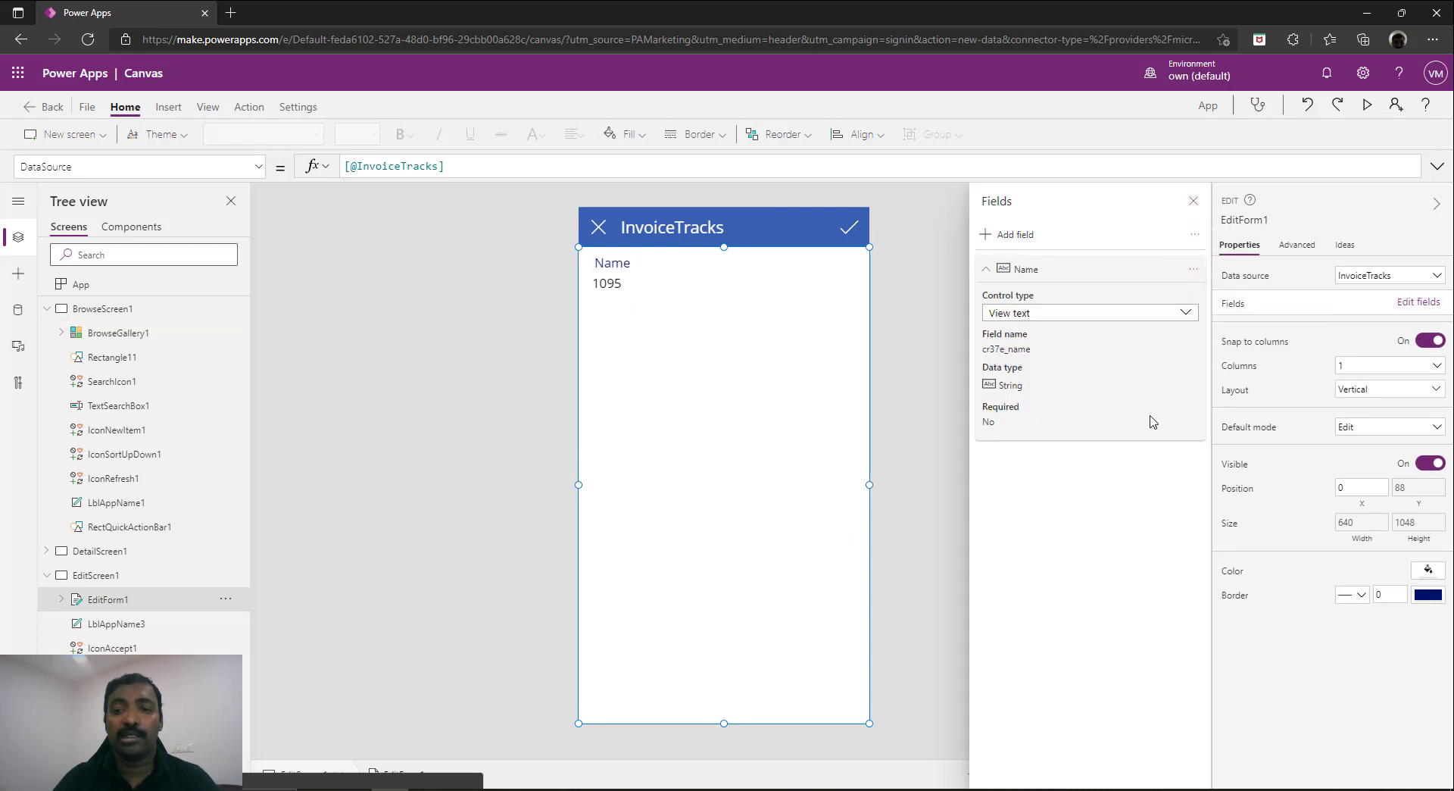
left_click(1202, 274)
left_click(1197, 277)
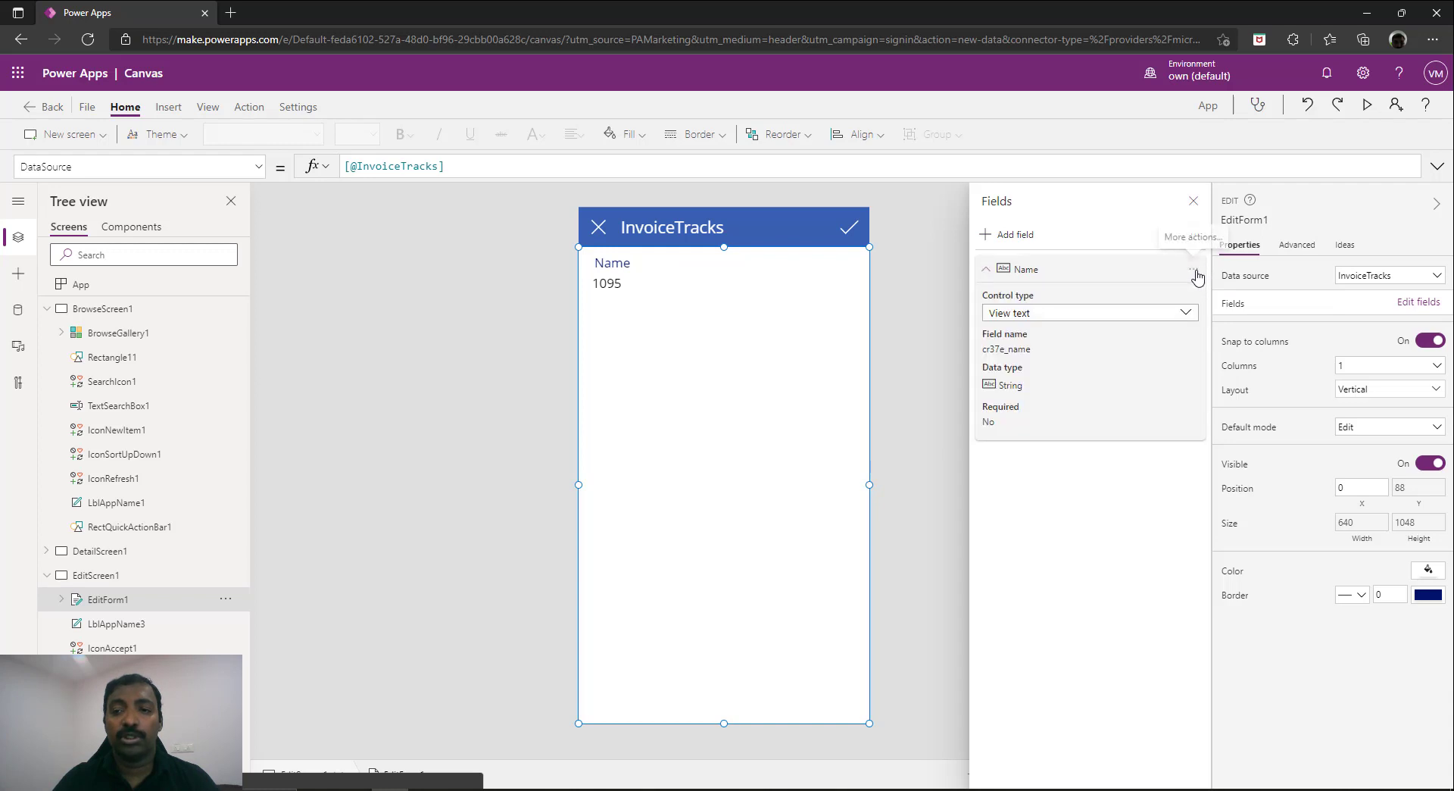
Add the invoice fields to EditForm1, including InvoiceNumber, Remarks, PaidBy and PaidDate
left_click(989, 236)
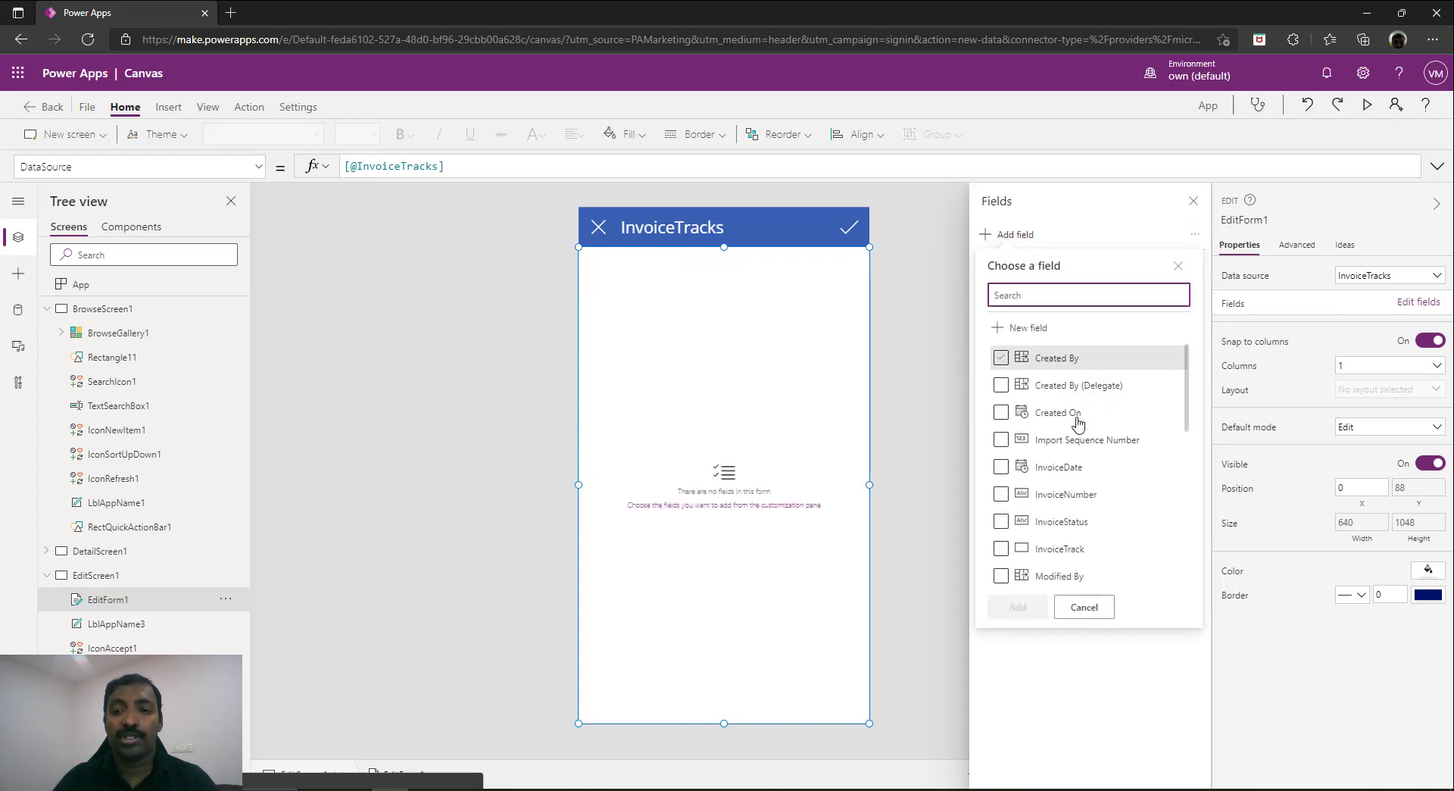
left_click(1003, 493)
left_click(1002, 467)
left_click_drag(1186, 393, 1191, 525)
right_click(1191, 527)
left_click(1005, 503)
left_click(1006, 504)
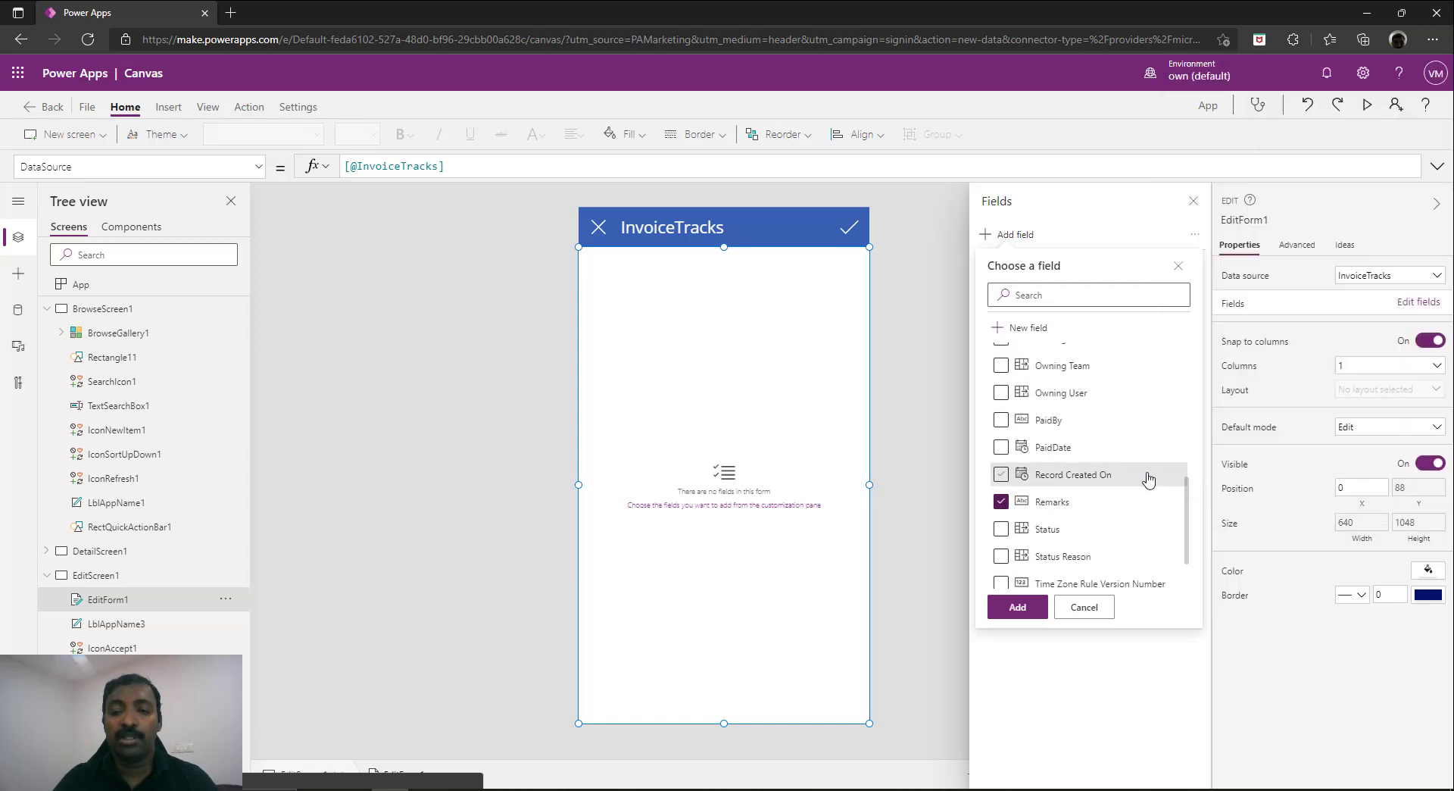
right_click(1190, 526)
left_click(1000, 419)
left_click(1000, 420)
left_click(1001, 452)
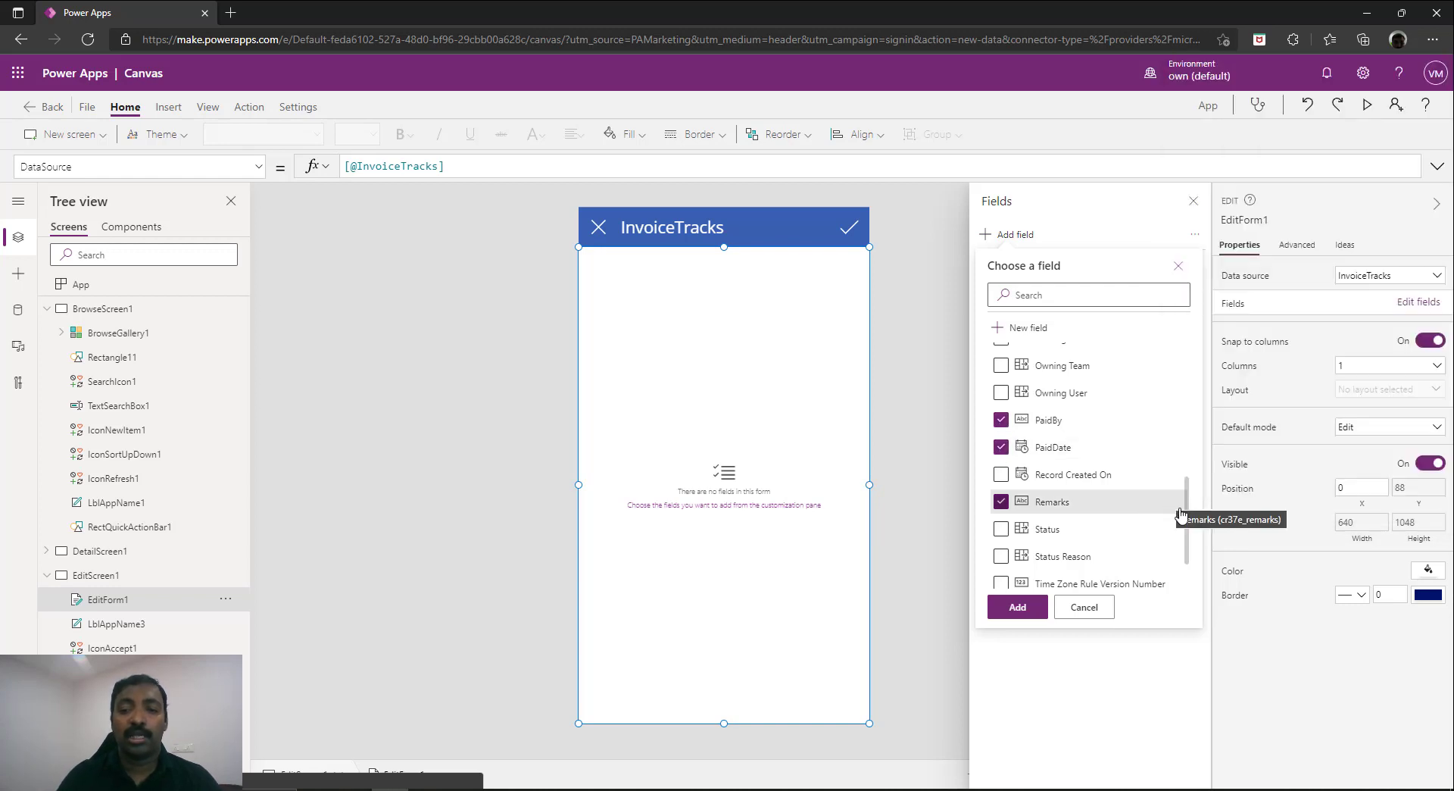
left_click_drag(1188, 542, 1186, 468)
scroll(1186, 467, "up", 3)
left_click(1022, 610)
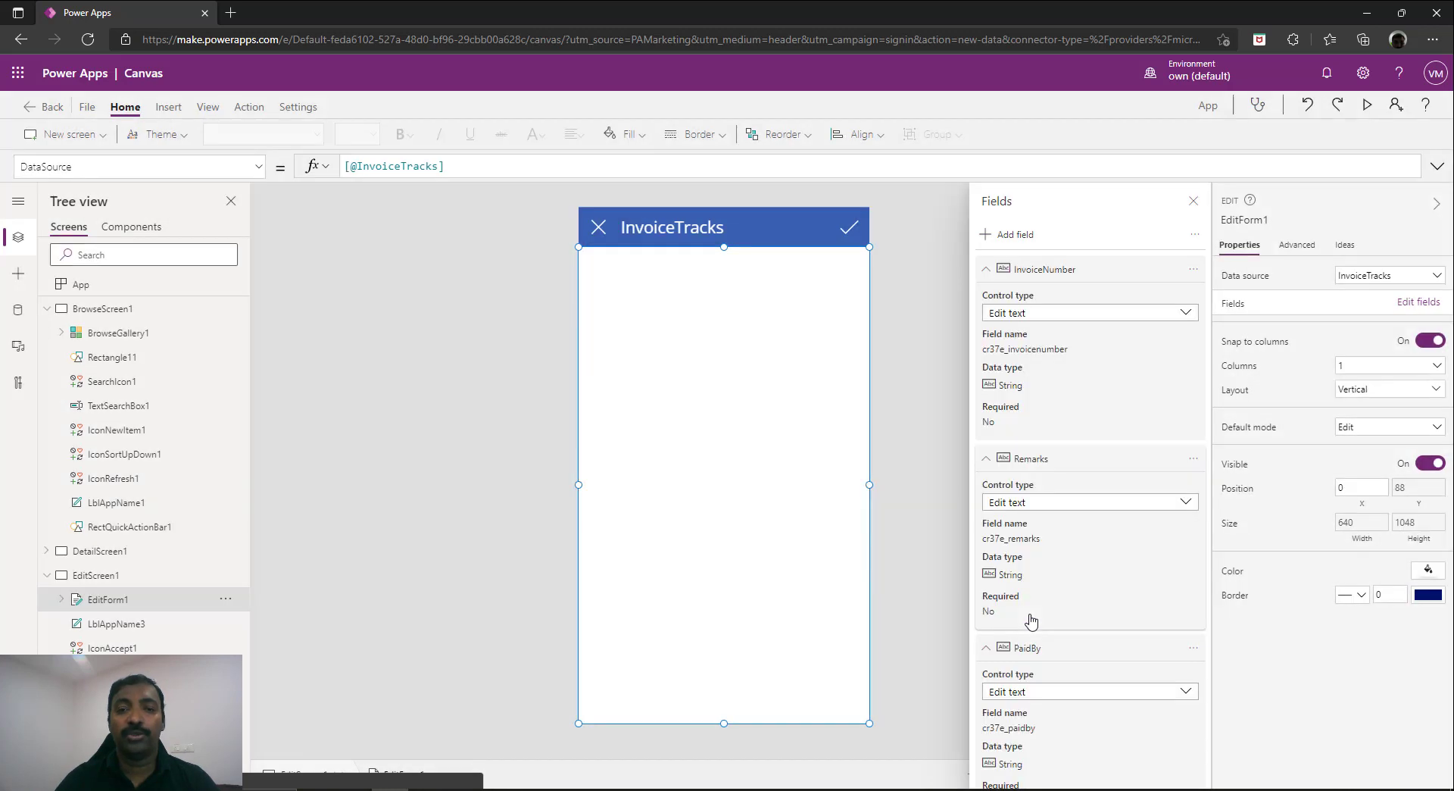
Replace the Created On and Name fields of DetailForm1 with InvoiceNumber, InvoiceDate, Remarks, PaidBy, PaidDate and InvoiceStatus
left_click(50, 550)
left_click(114, 576)
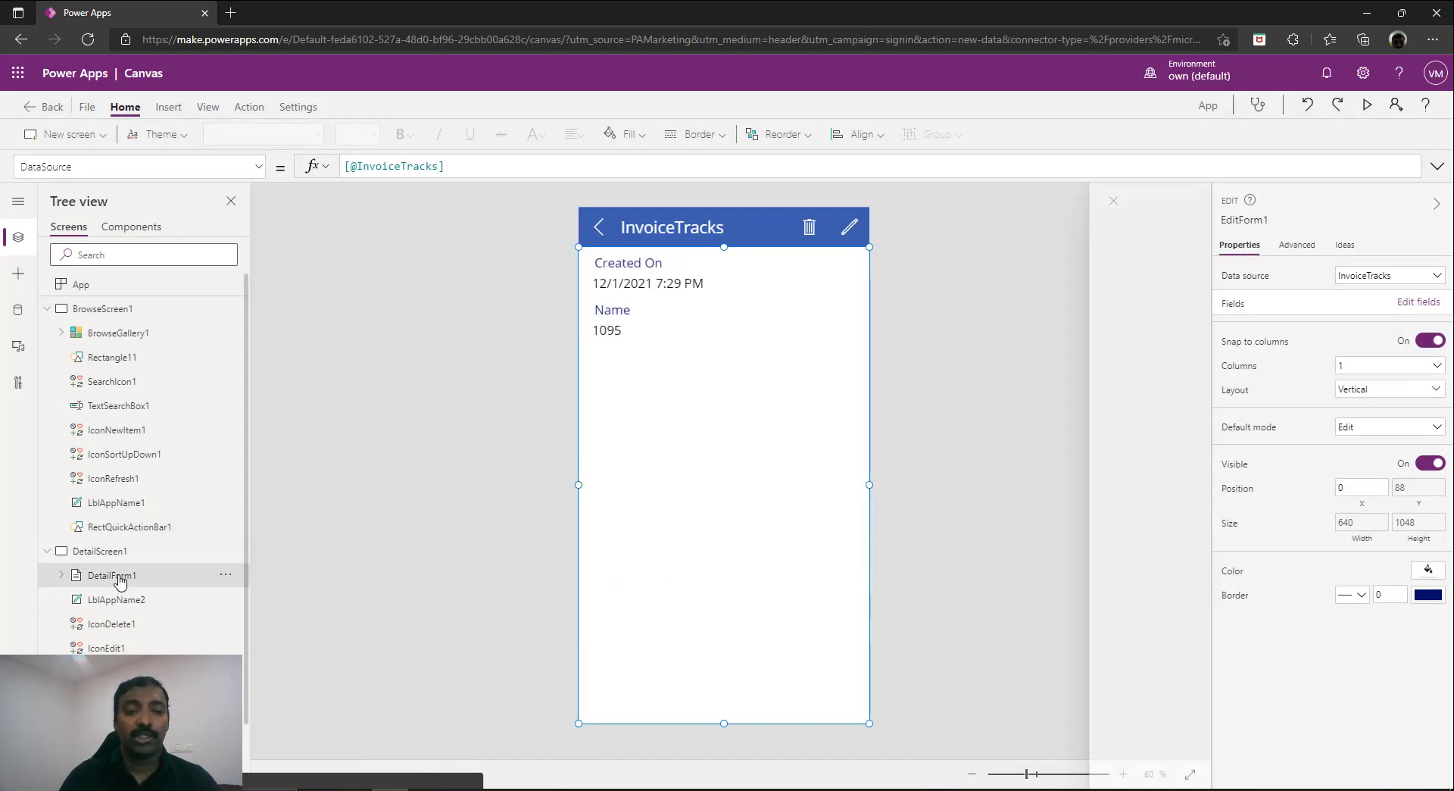
left_click(1419, 302)
left_click(1194, 269)
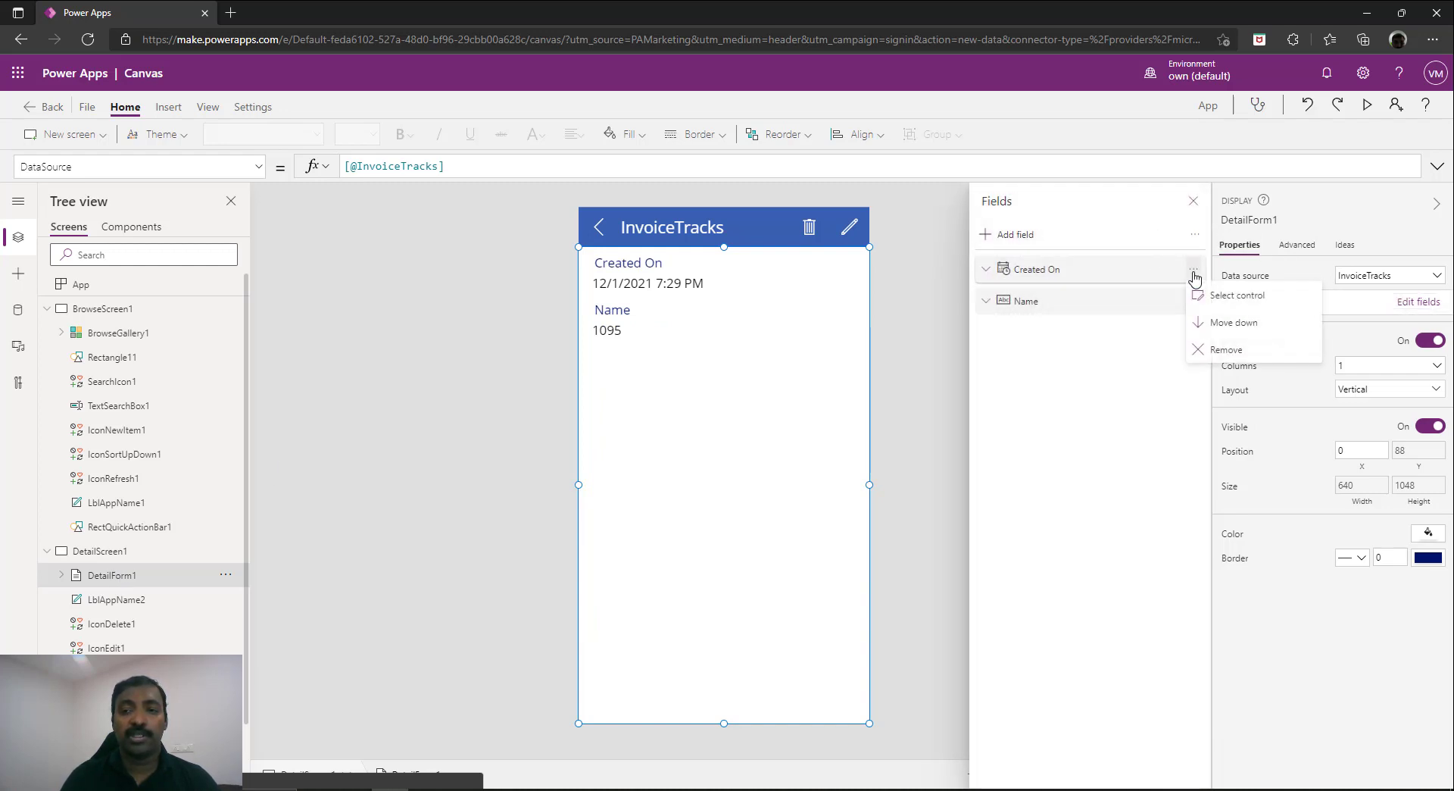
left_click(1205, 346)
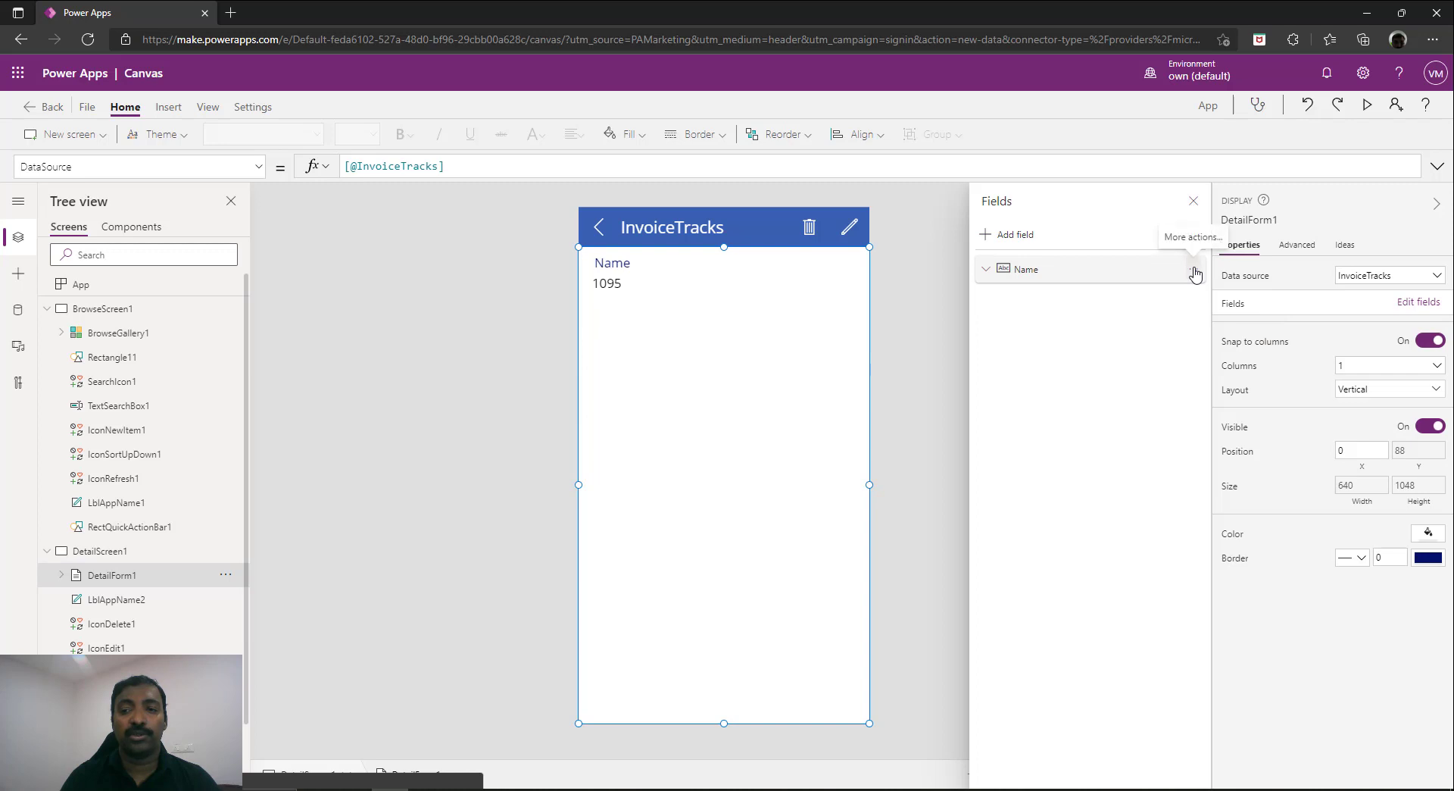
left_click(1194, 269)
left_click(1207, 334)
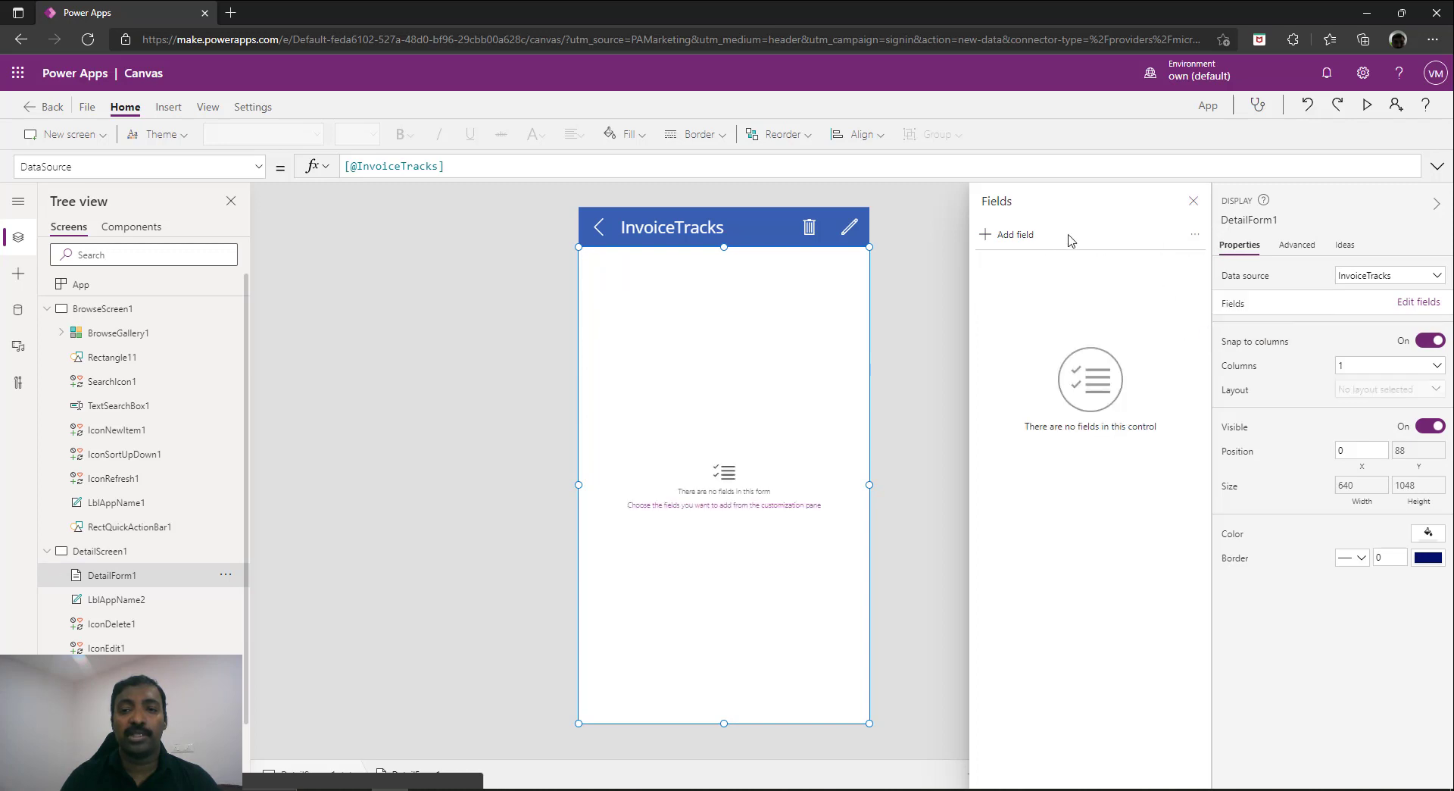
left_click(1018, 235)
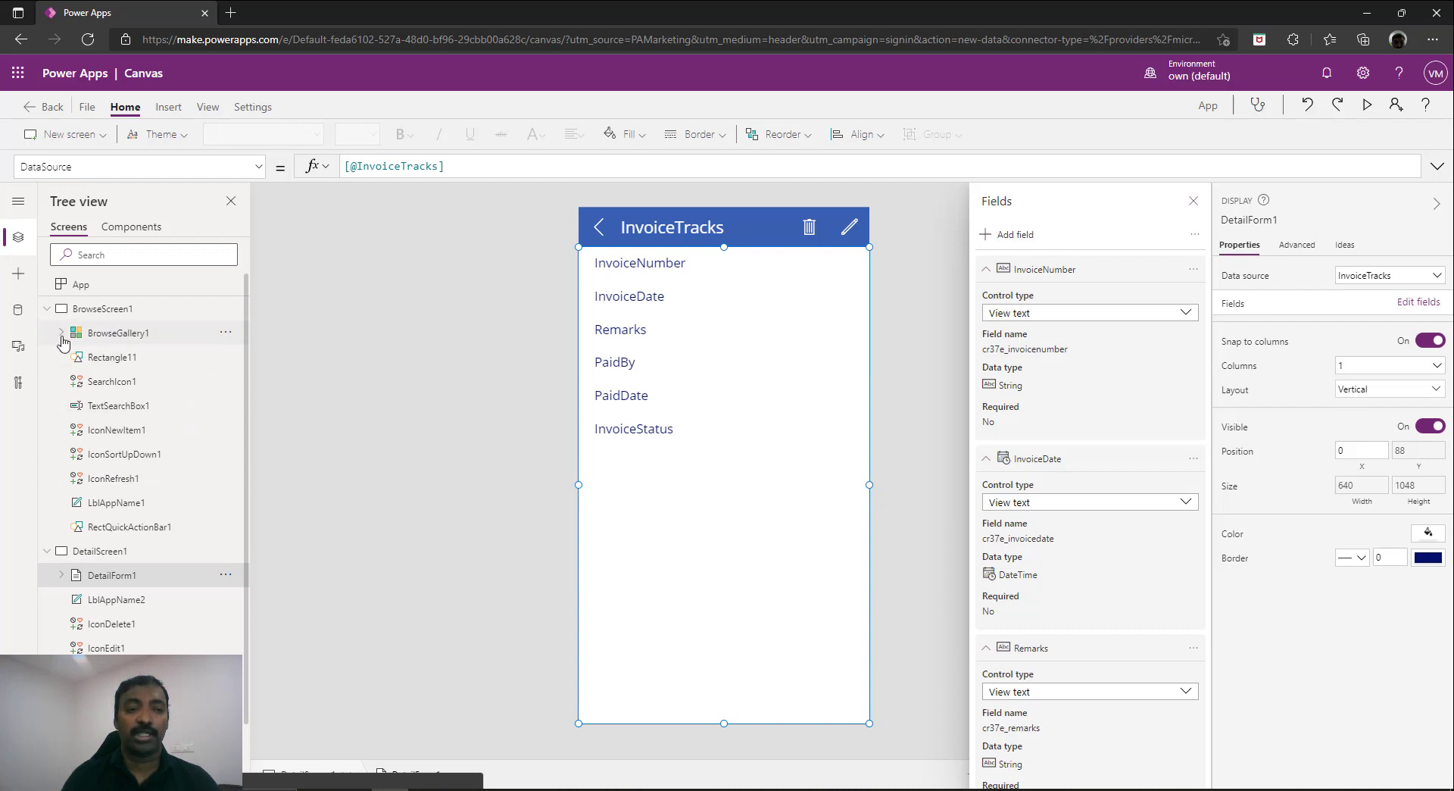
Set the BrowseGallery1 fields to InvoiceNumber for Title1, Remarks for Body1 and InvoiceDate for Subtitle1
left_click(62, 338)
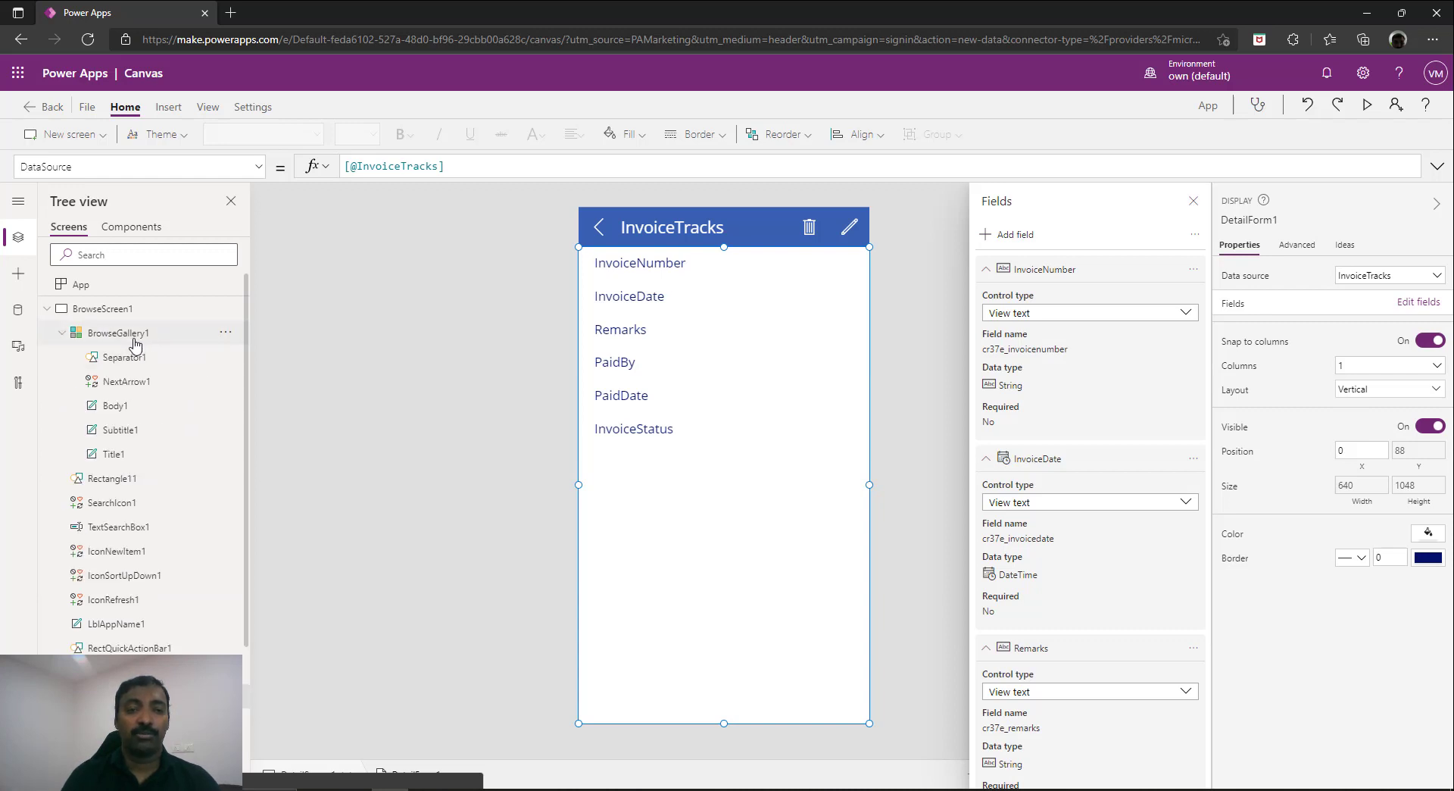
left_click(135, 342)
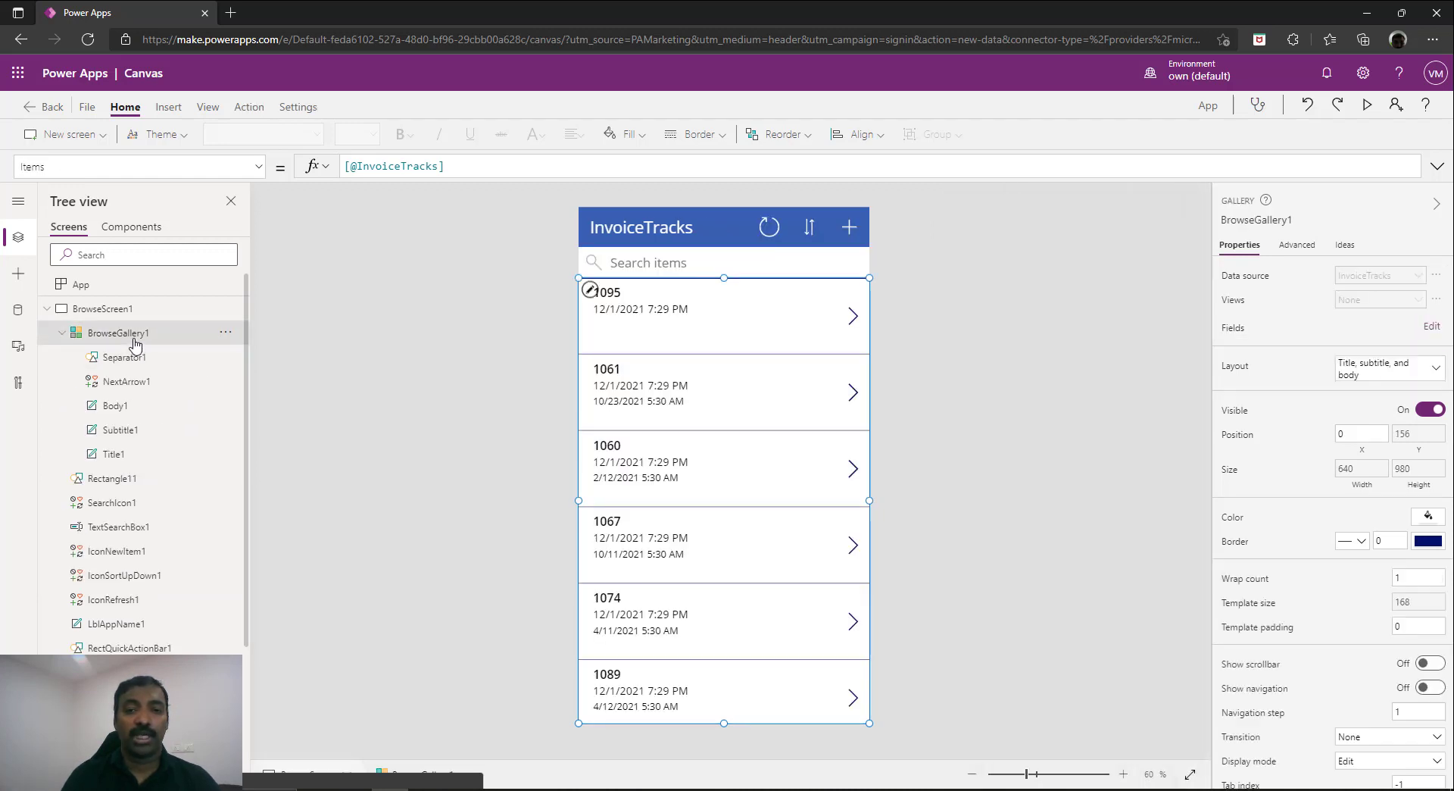
left_click(1438, 327)
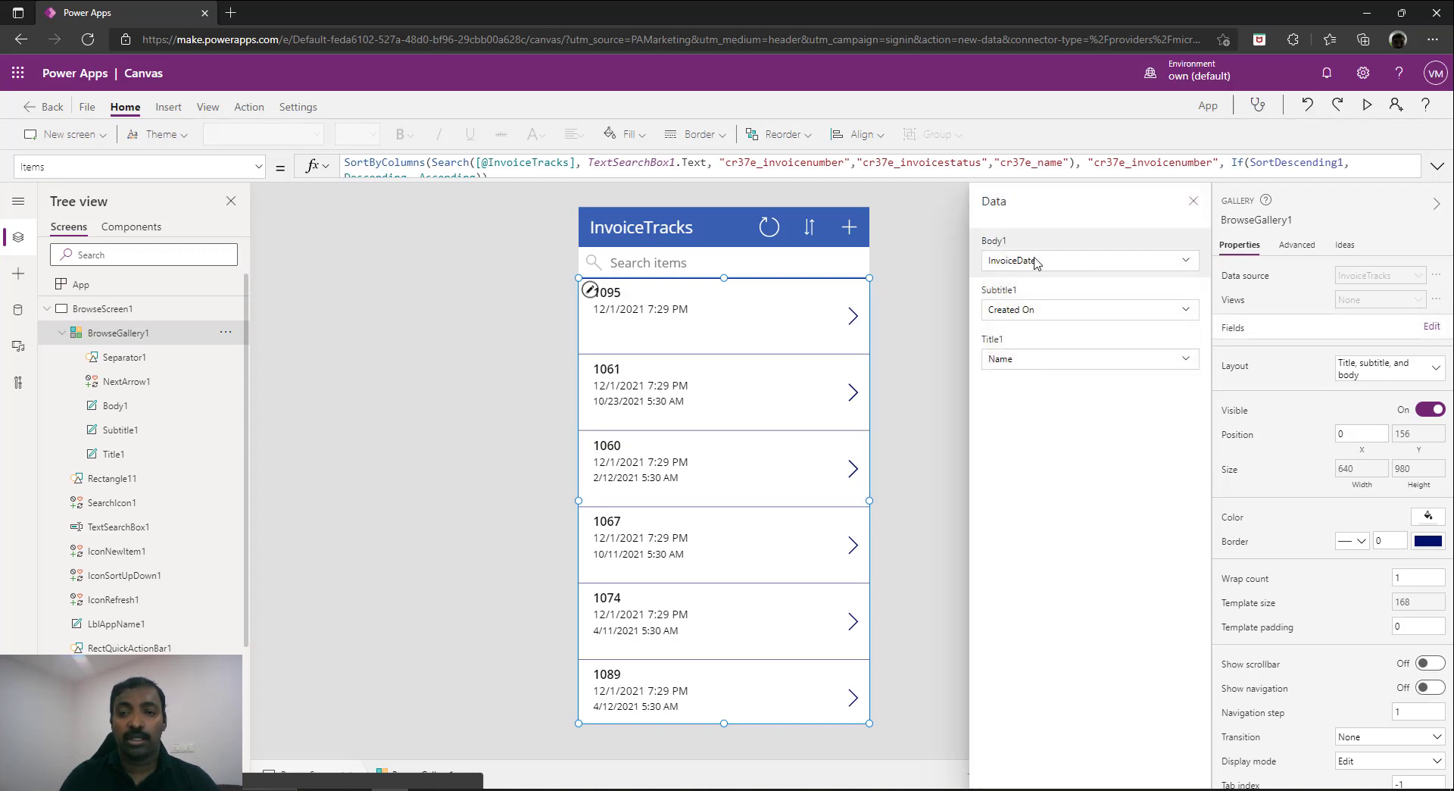
left_click(1186, 363)
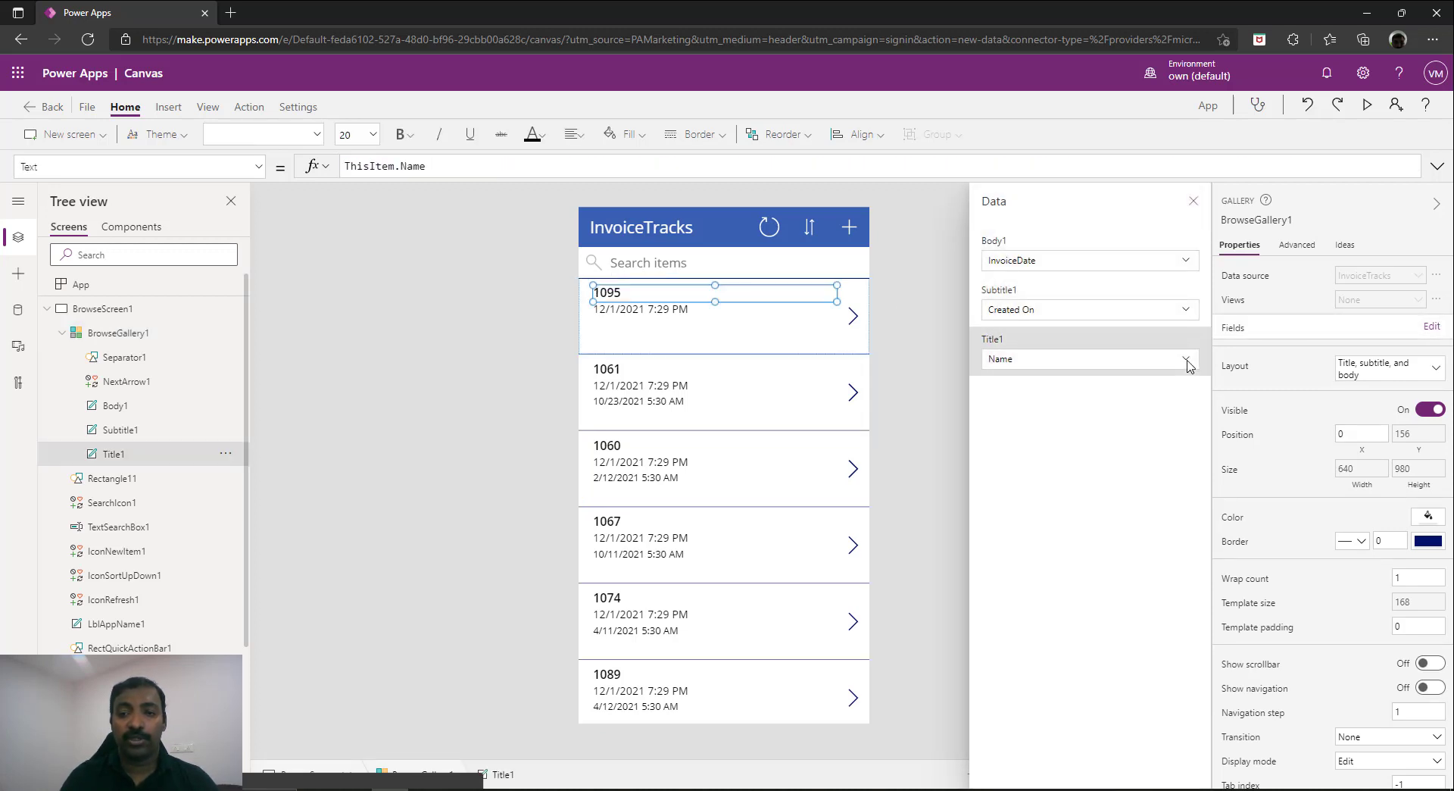
left_click(1188, 366)
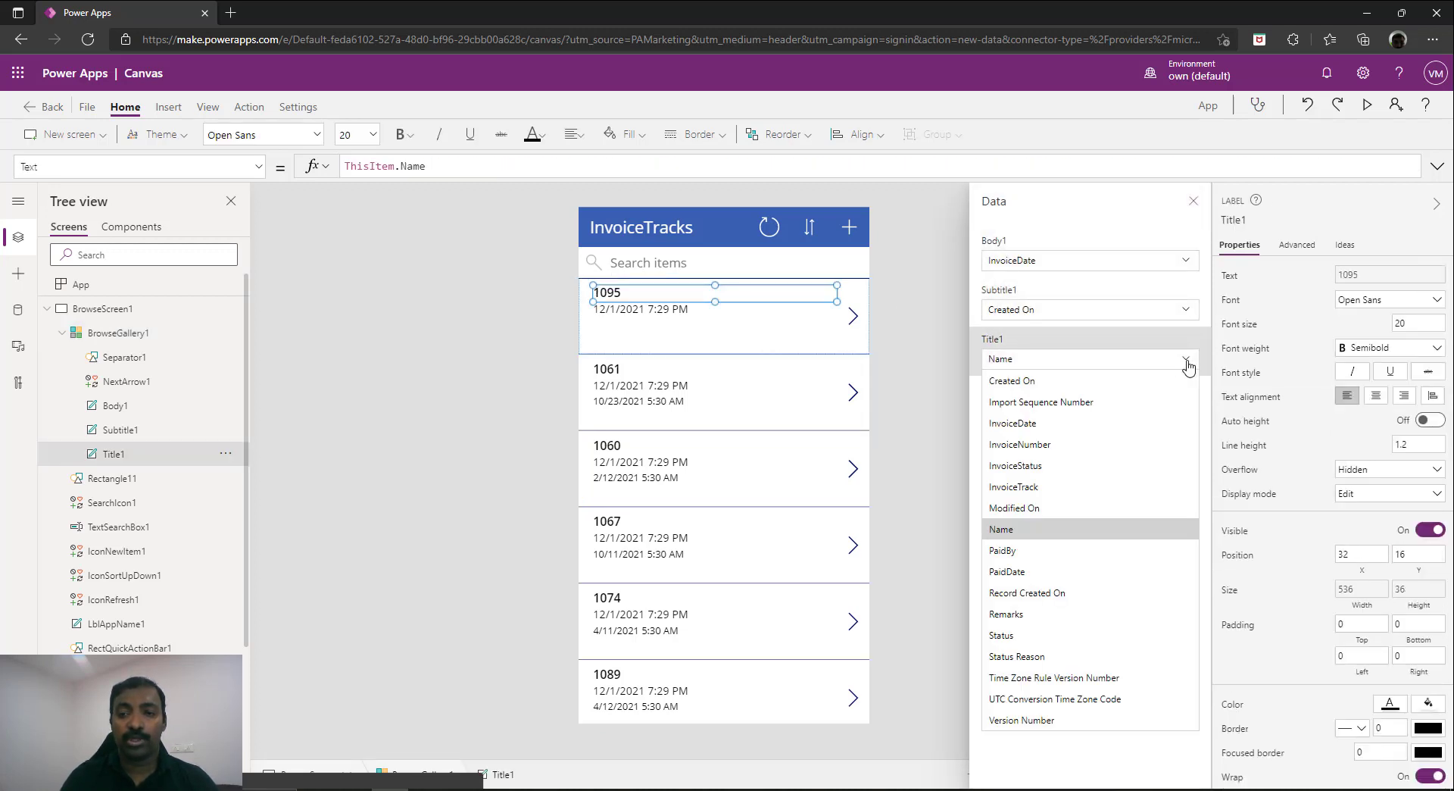
left_click(1049, 444)
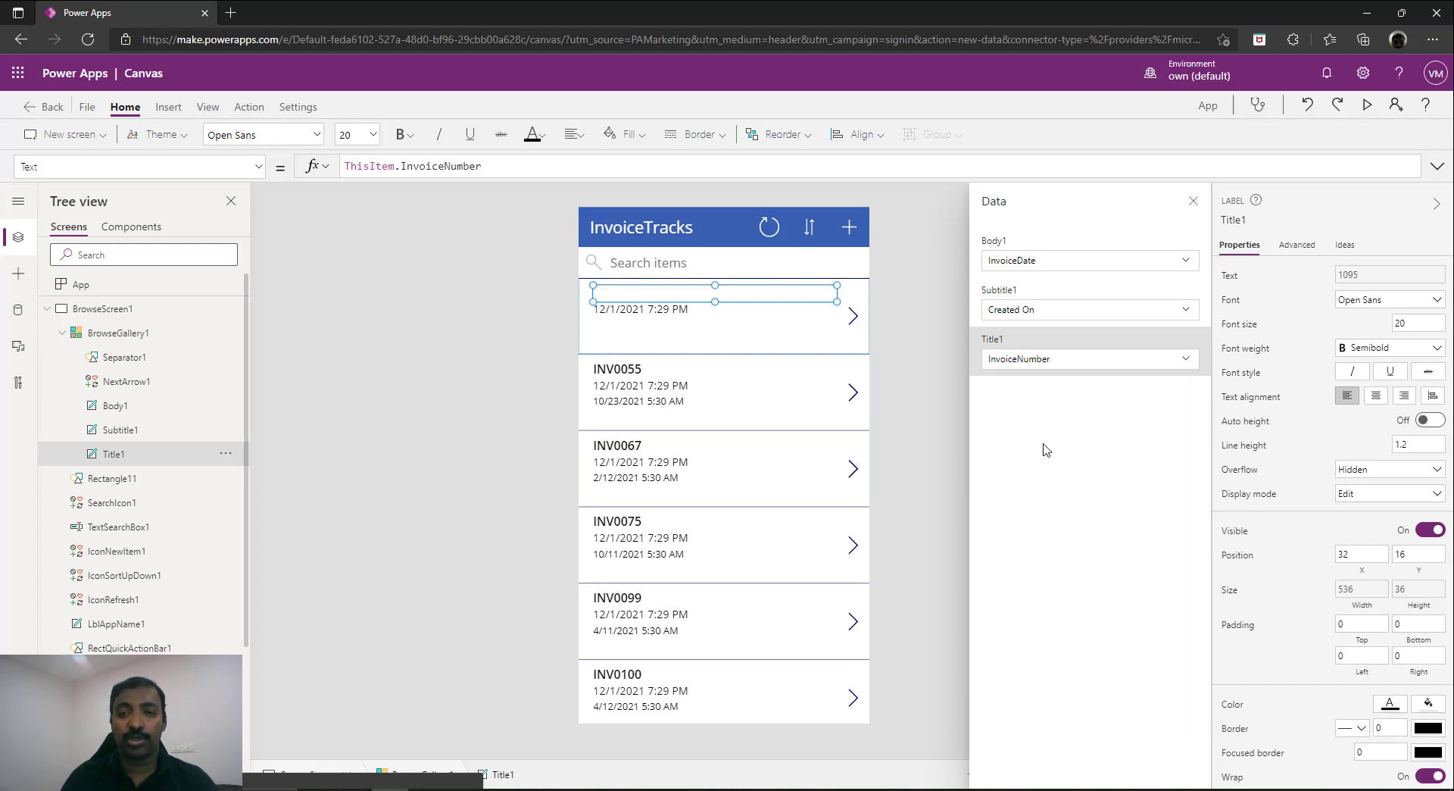
left_click(1186, 260)
left_click(1089, 423)
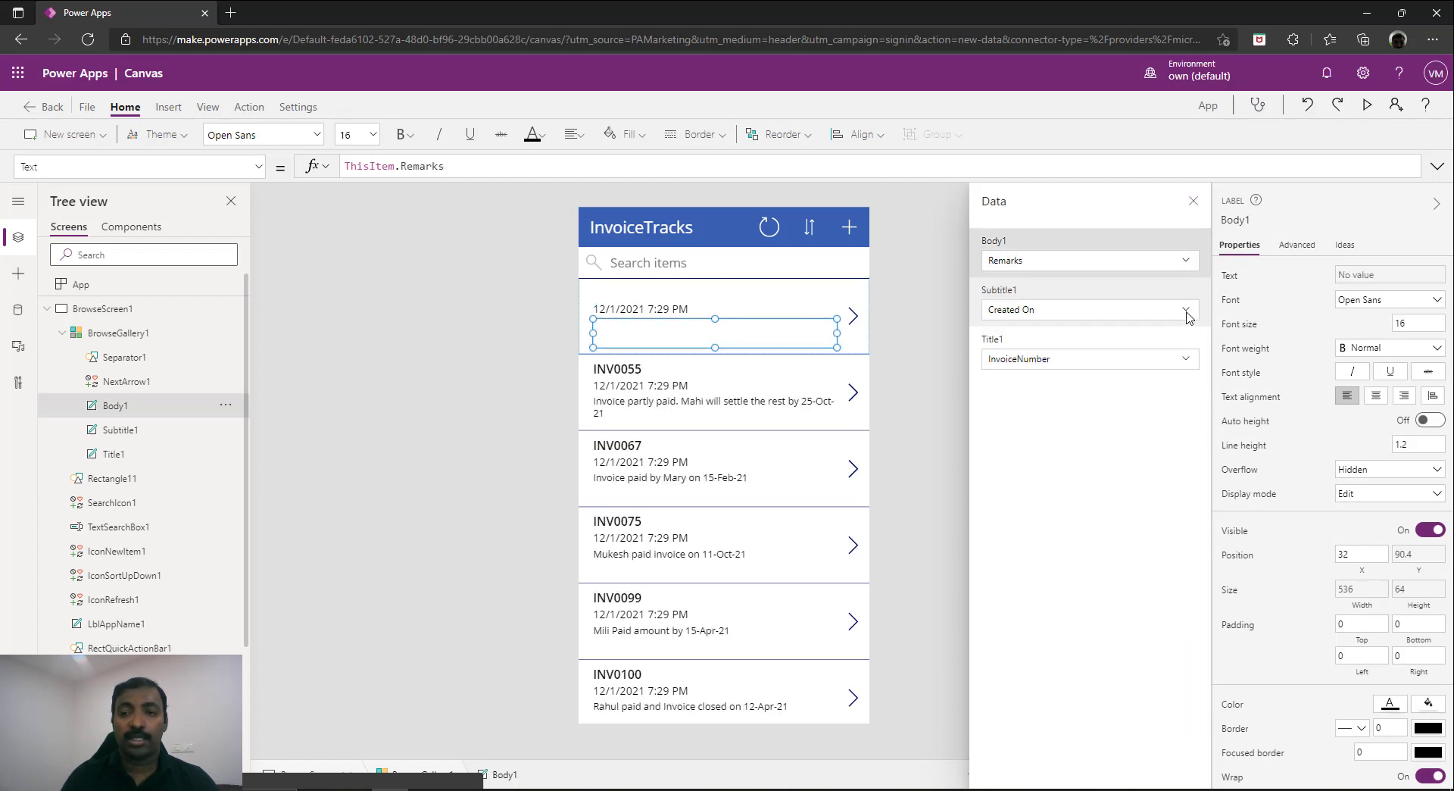
left_click(1186, 310)
left_click(1050, 377)
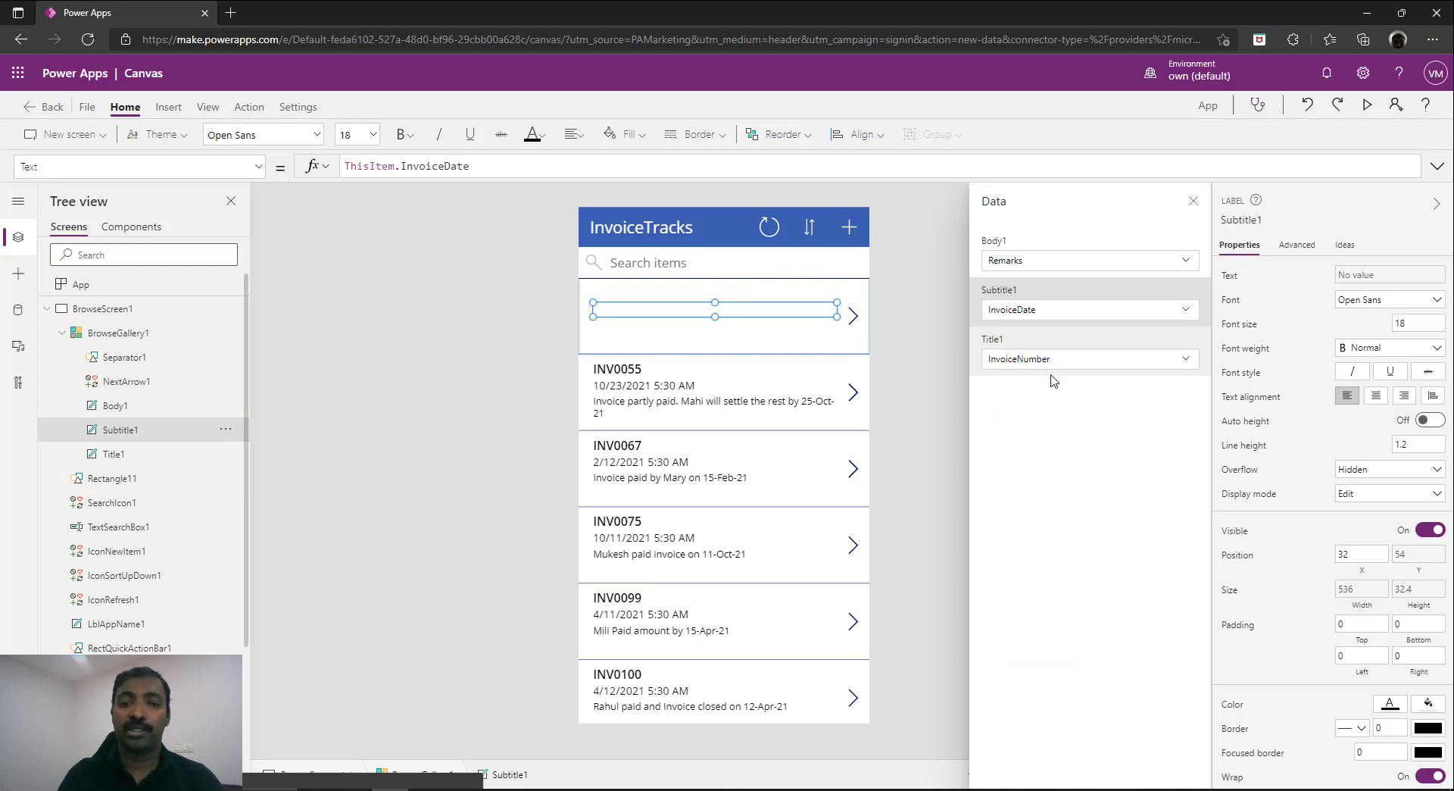
left_click(967, 225)
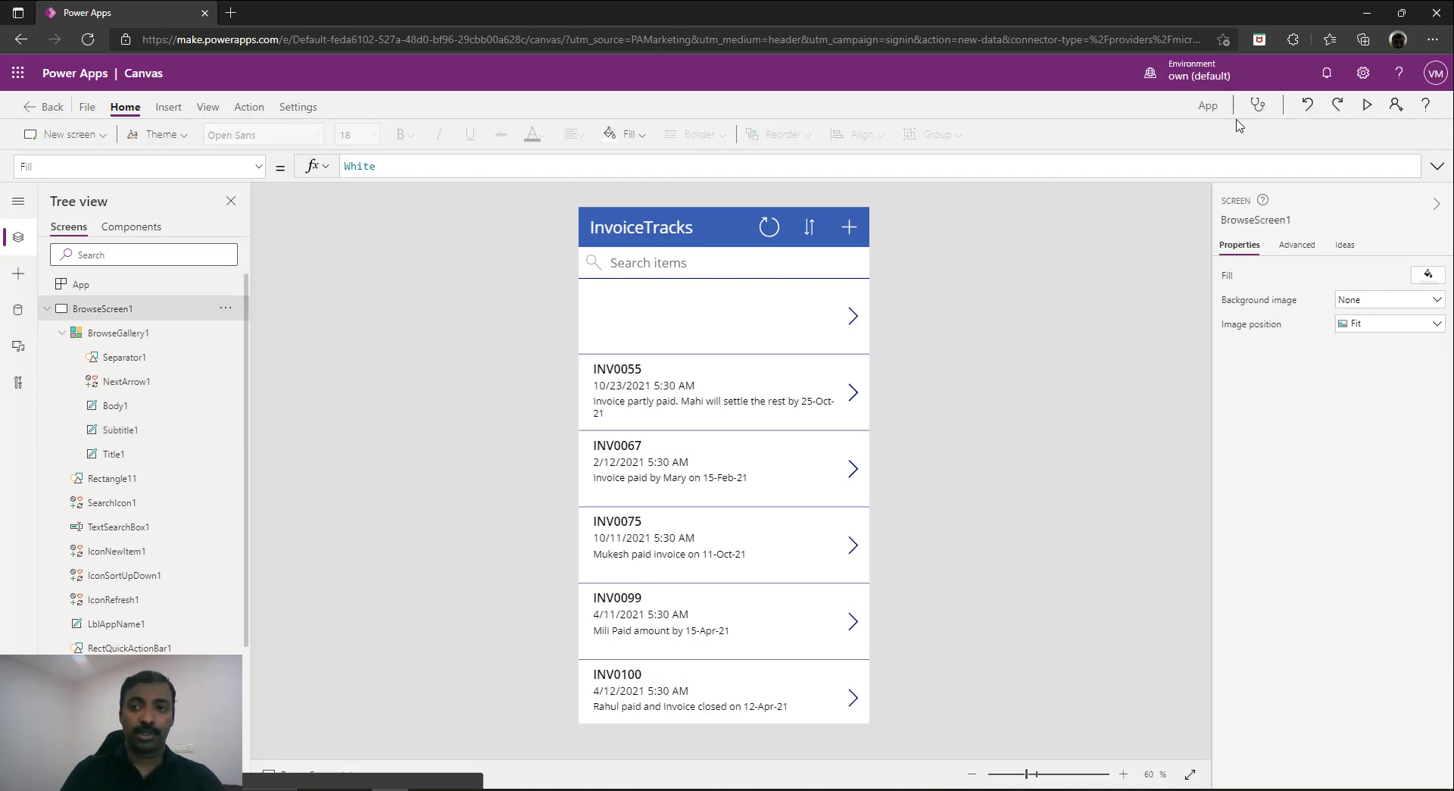
Preview the InvoiceTracks browse screen to check the gallery's invoice number, date and remarks, and close the preview
left_click(1368, 109)
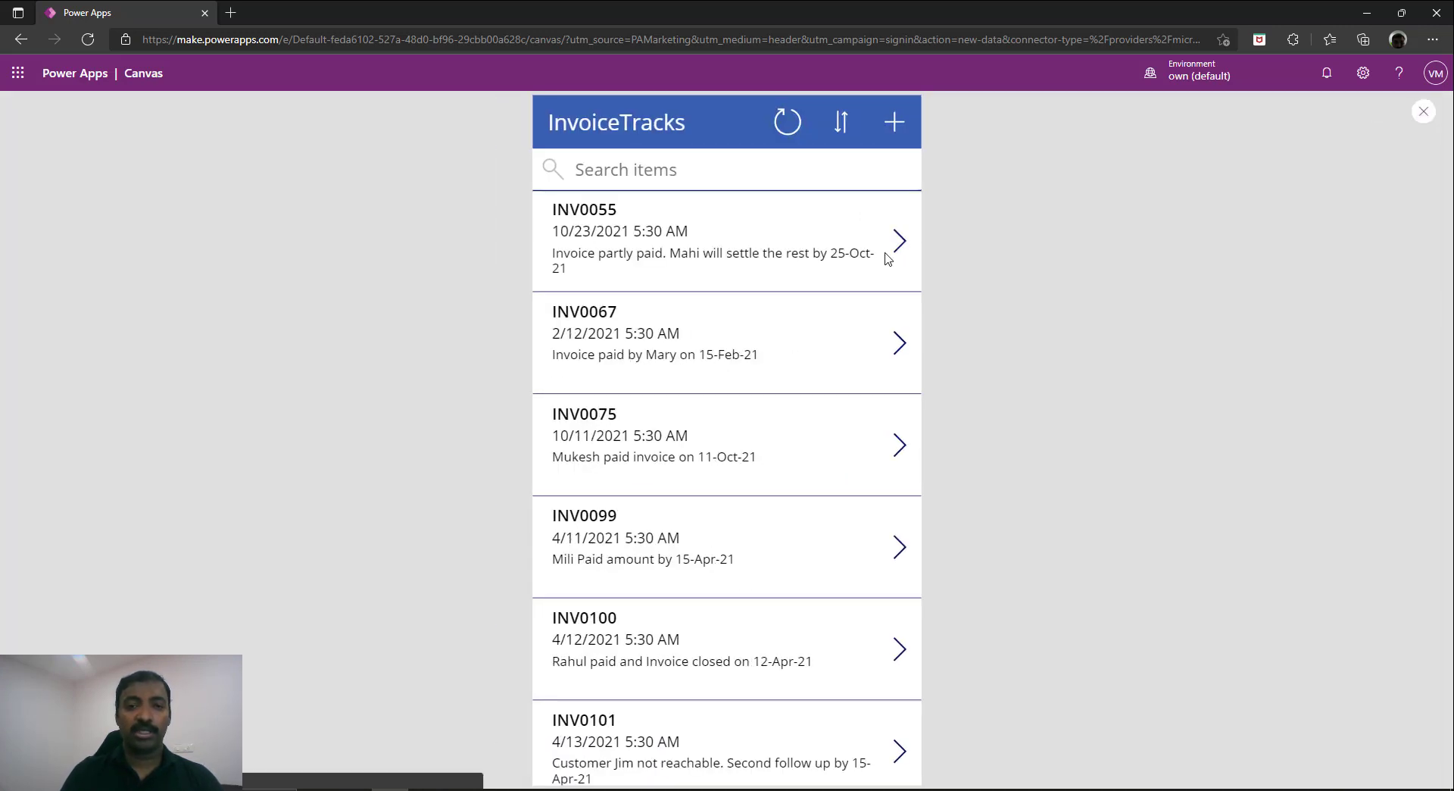
left_click(1424, 113)
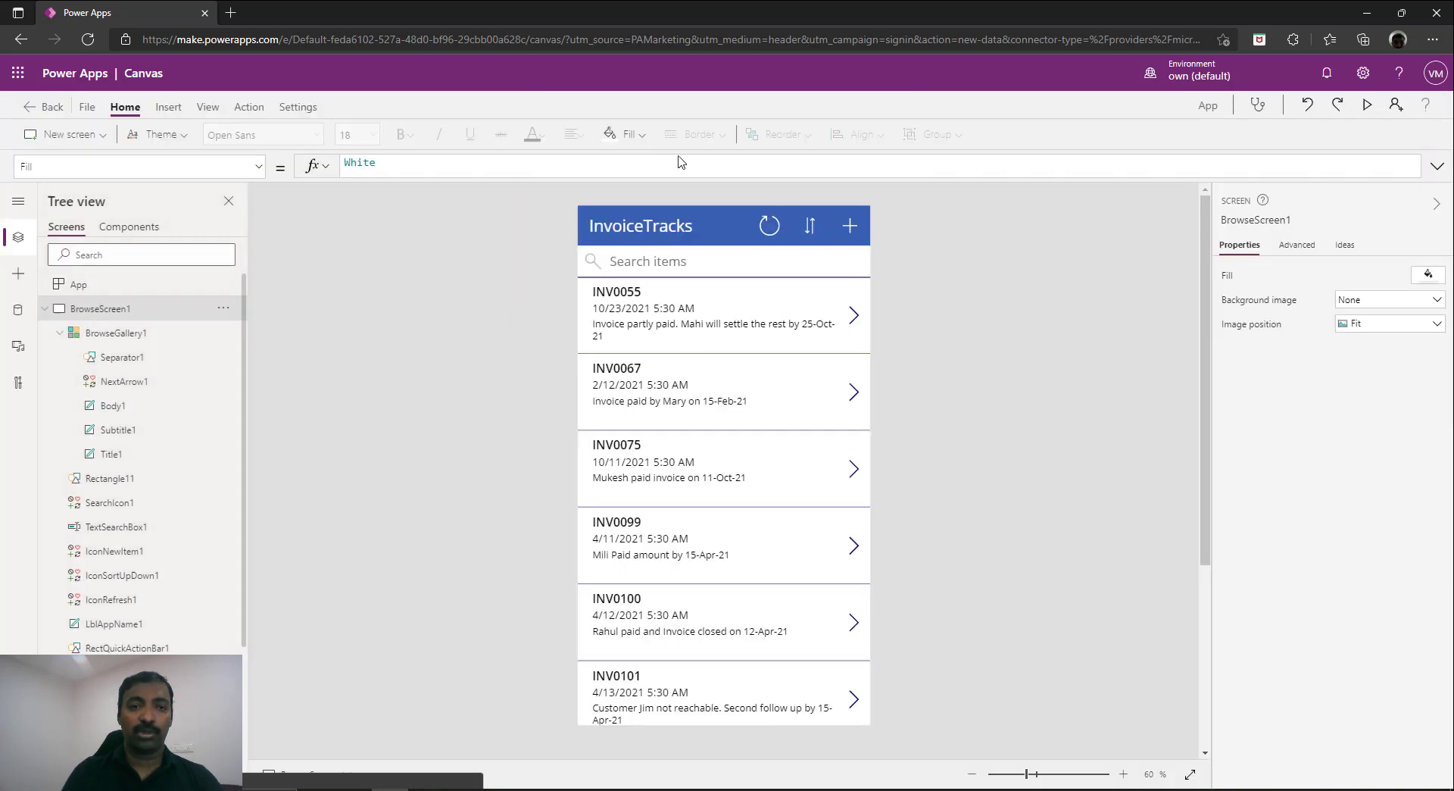
left_click(869, 495)
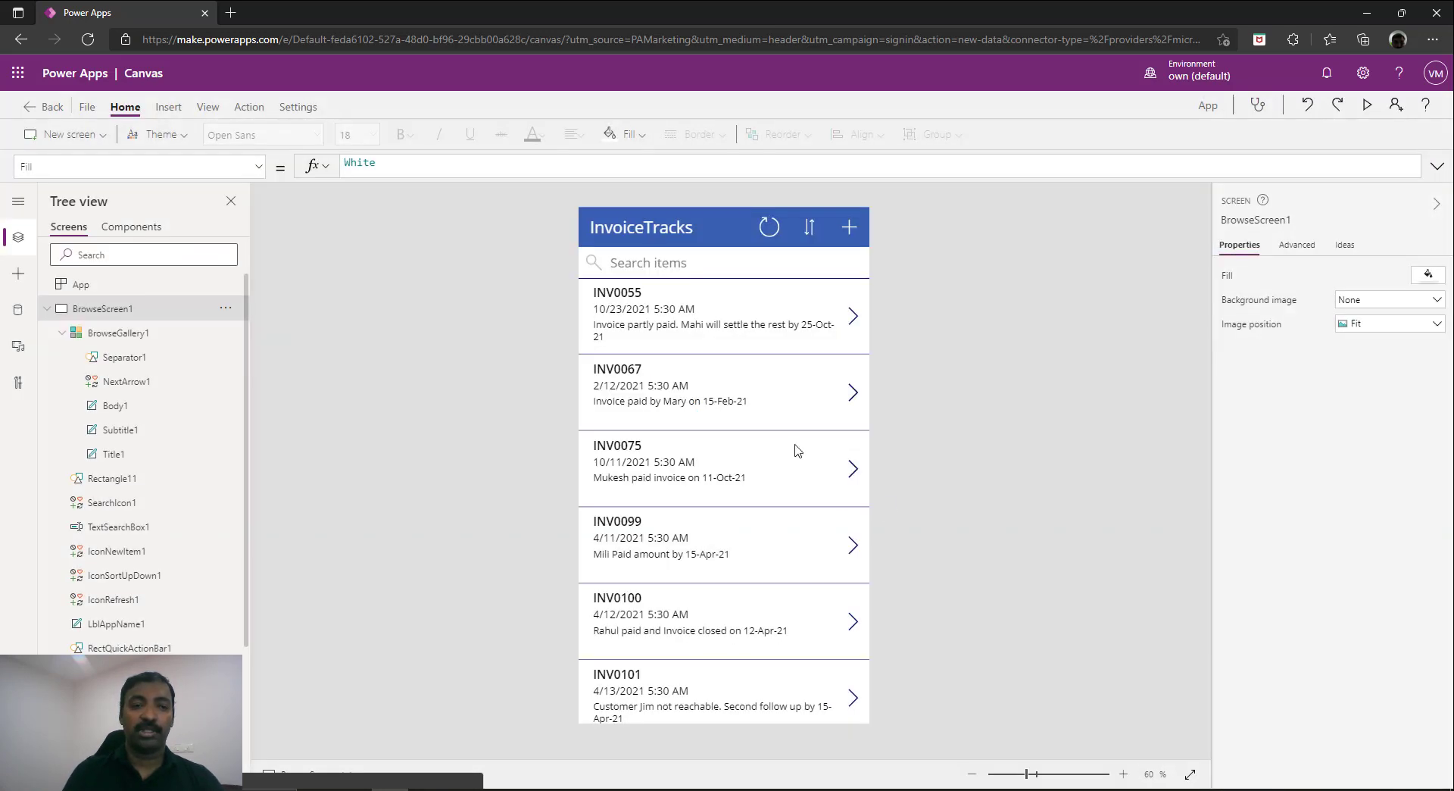
Add the Entity extraction AI model to the app as a data source
left_click_drag(247, 459, 264, 703)
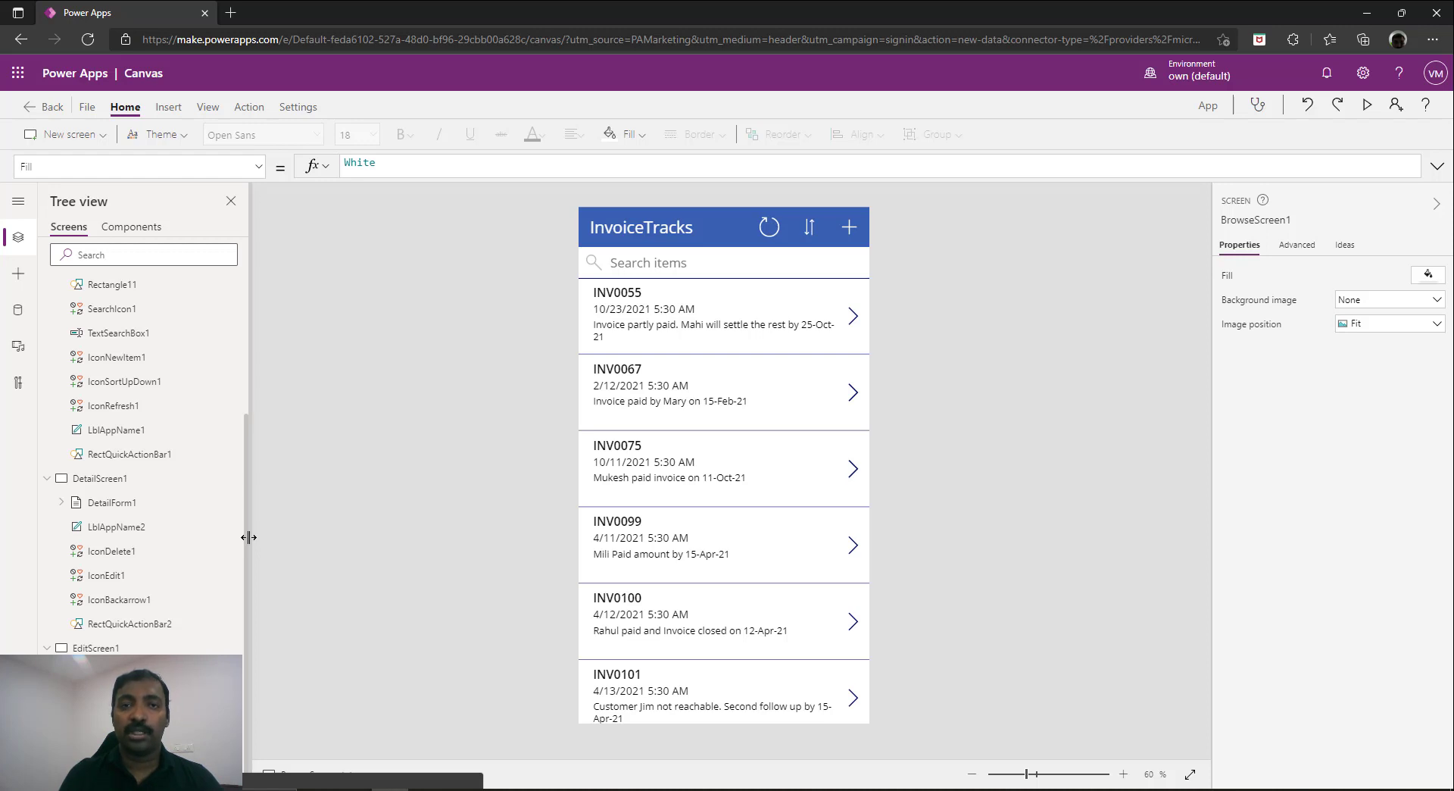
left_click(21, 311)
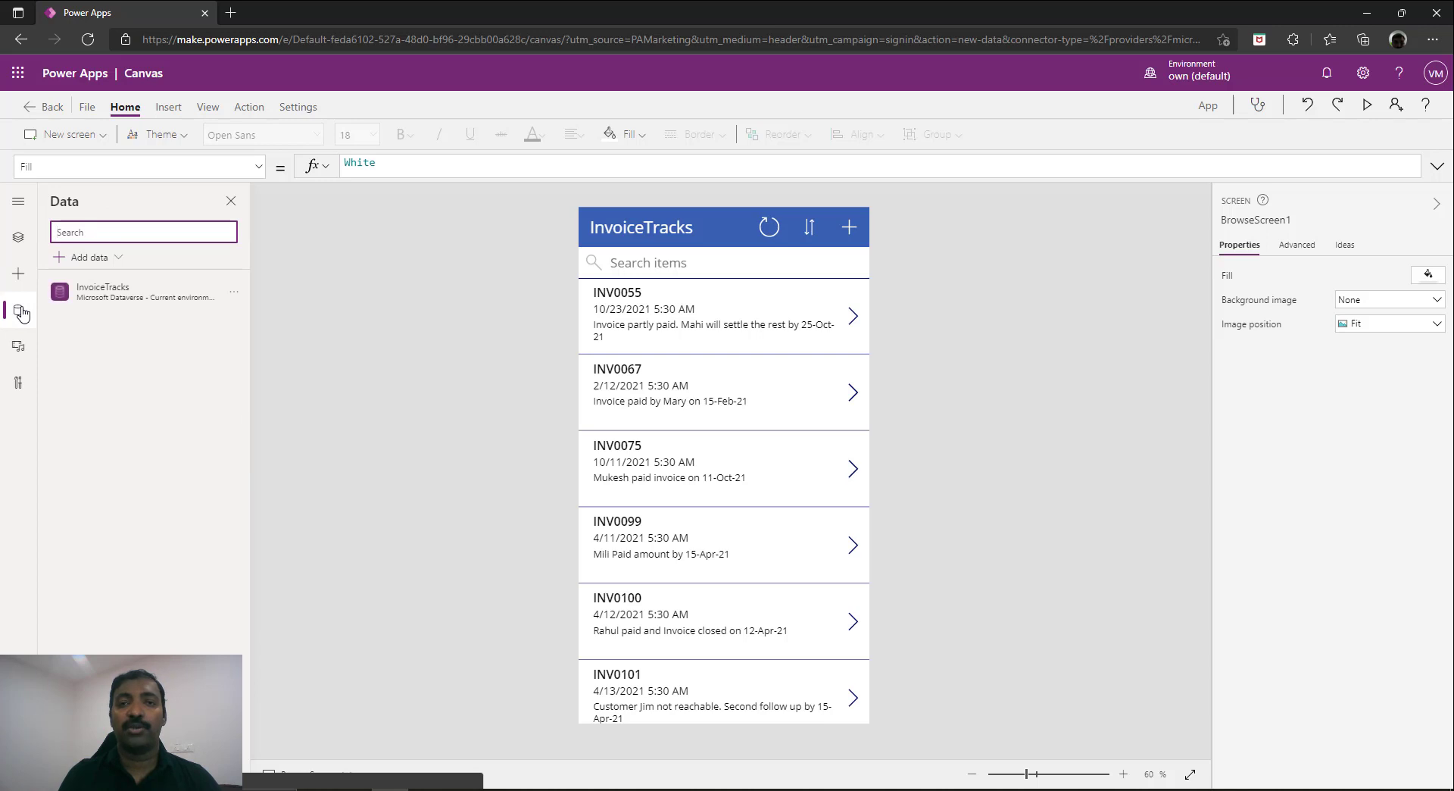
left_click(105, 259)
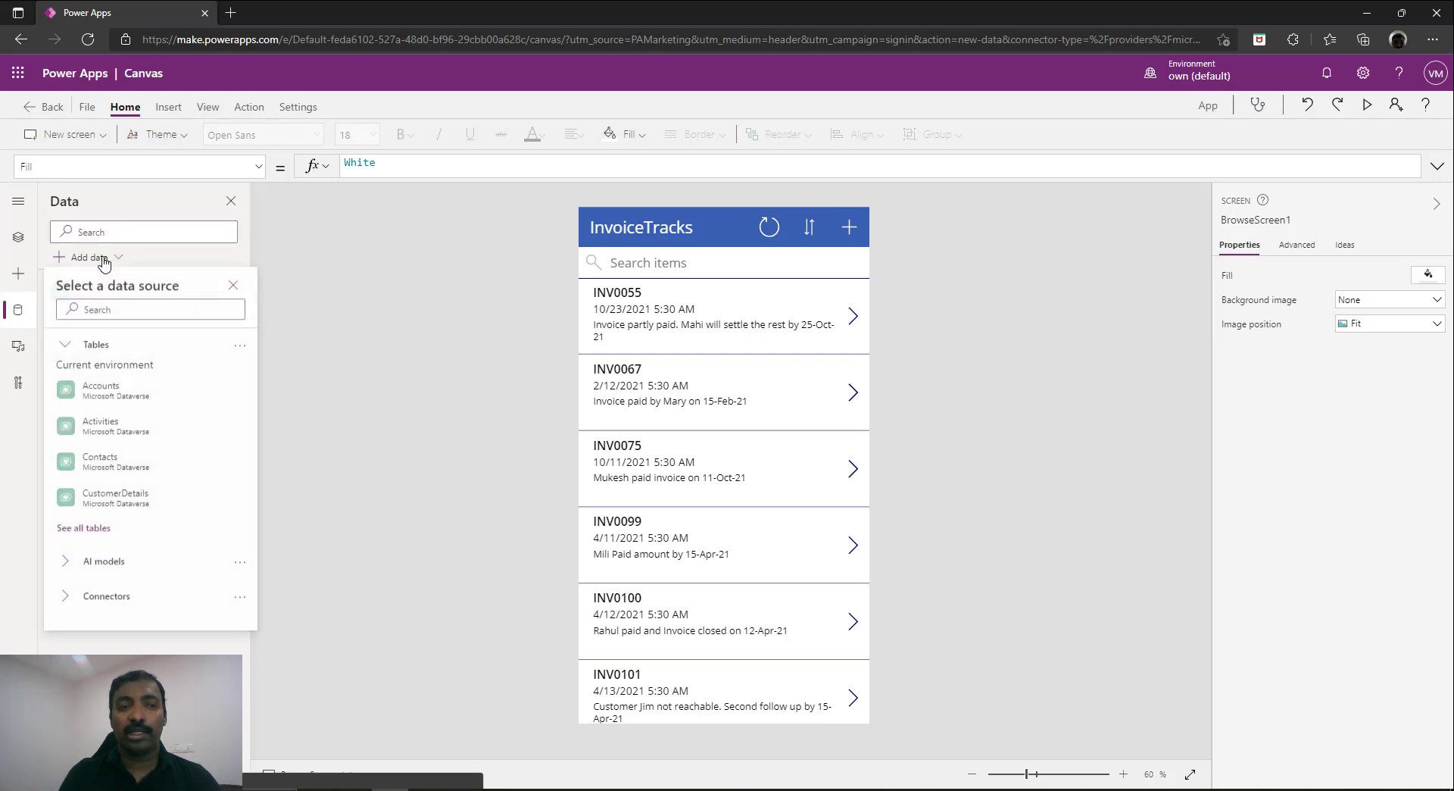
left_click(66, 565)
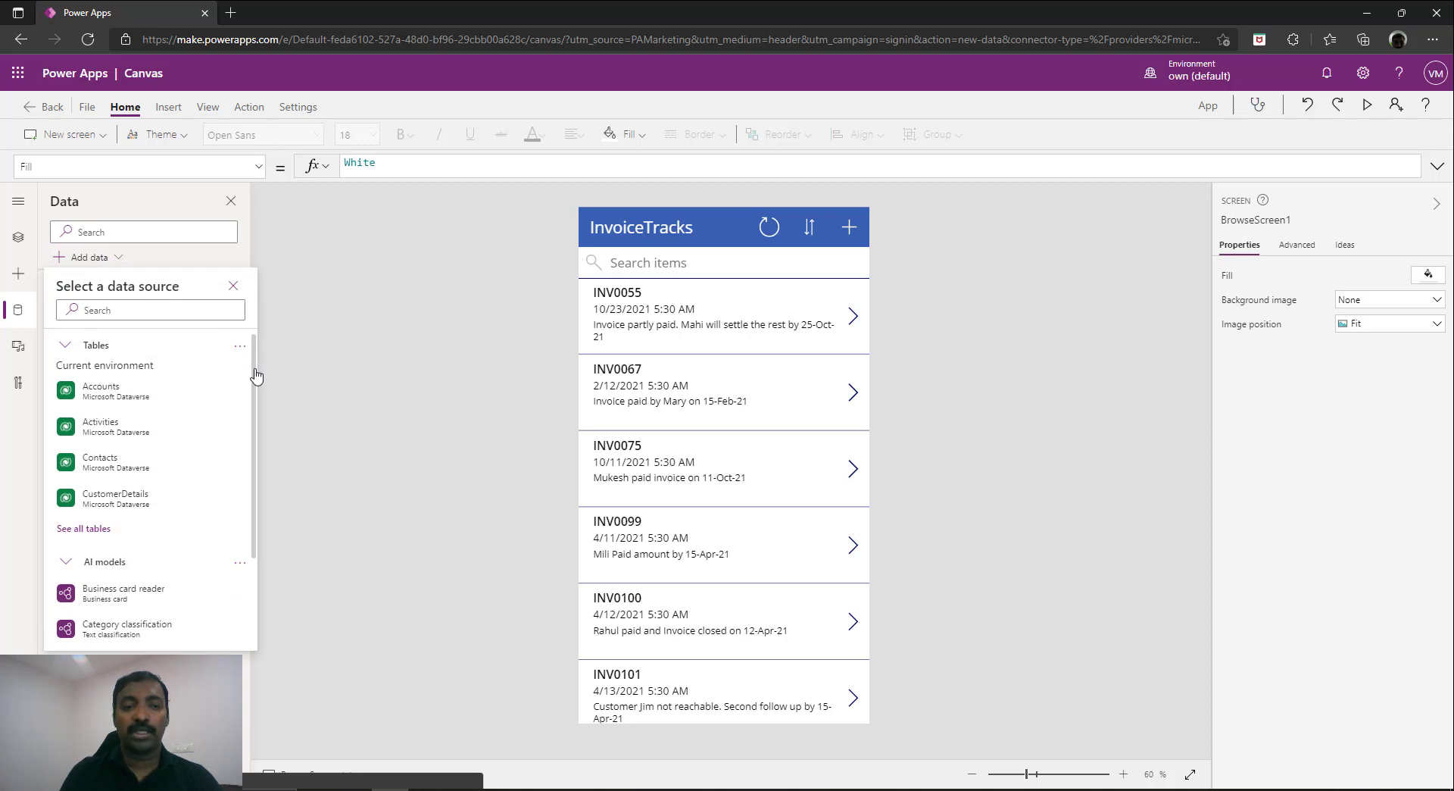
scroll(256, 374, "down", 2)
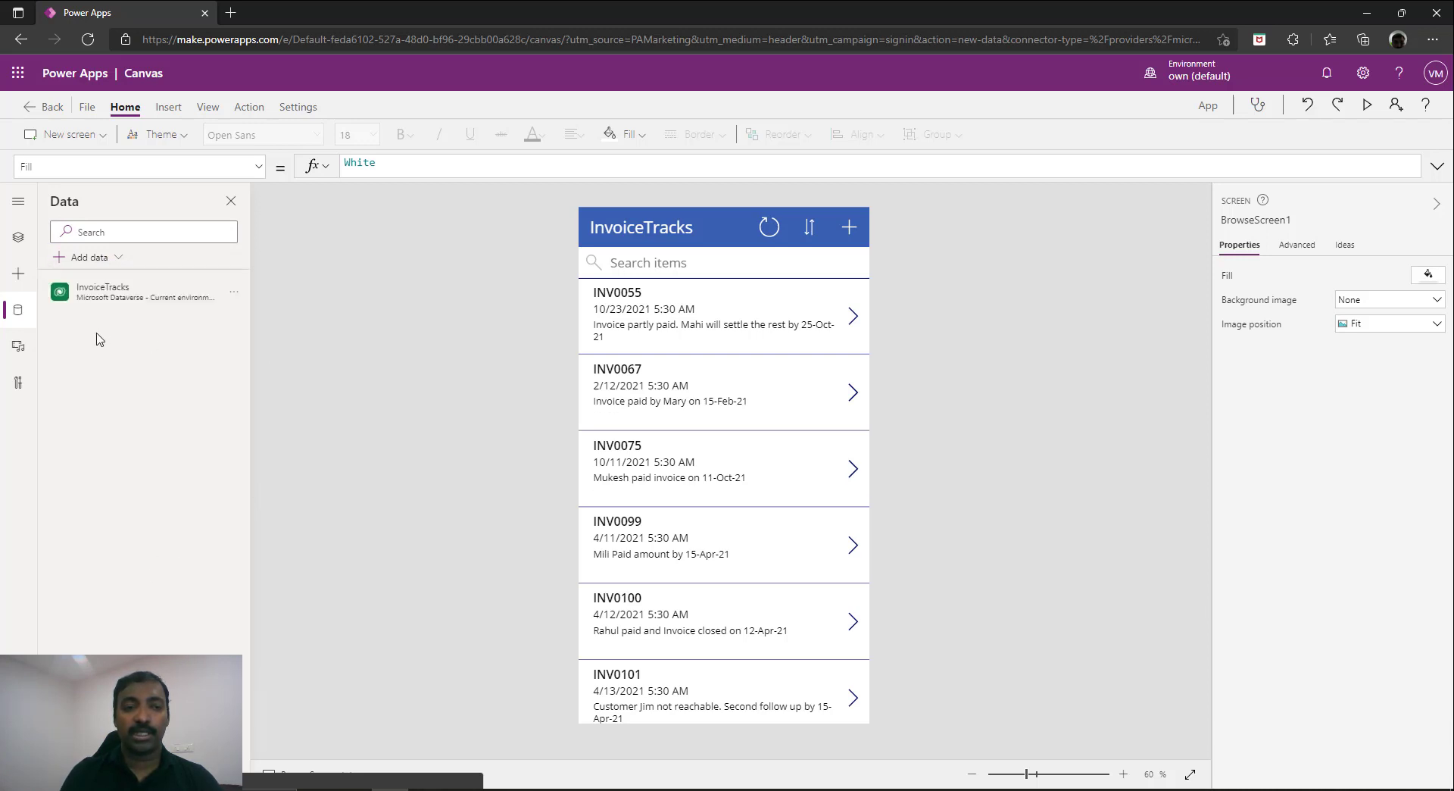
left_click(61, 261)
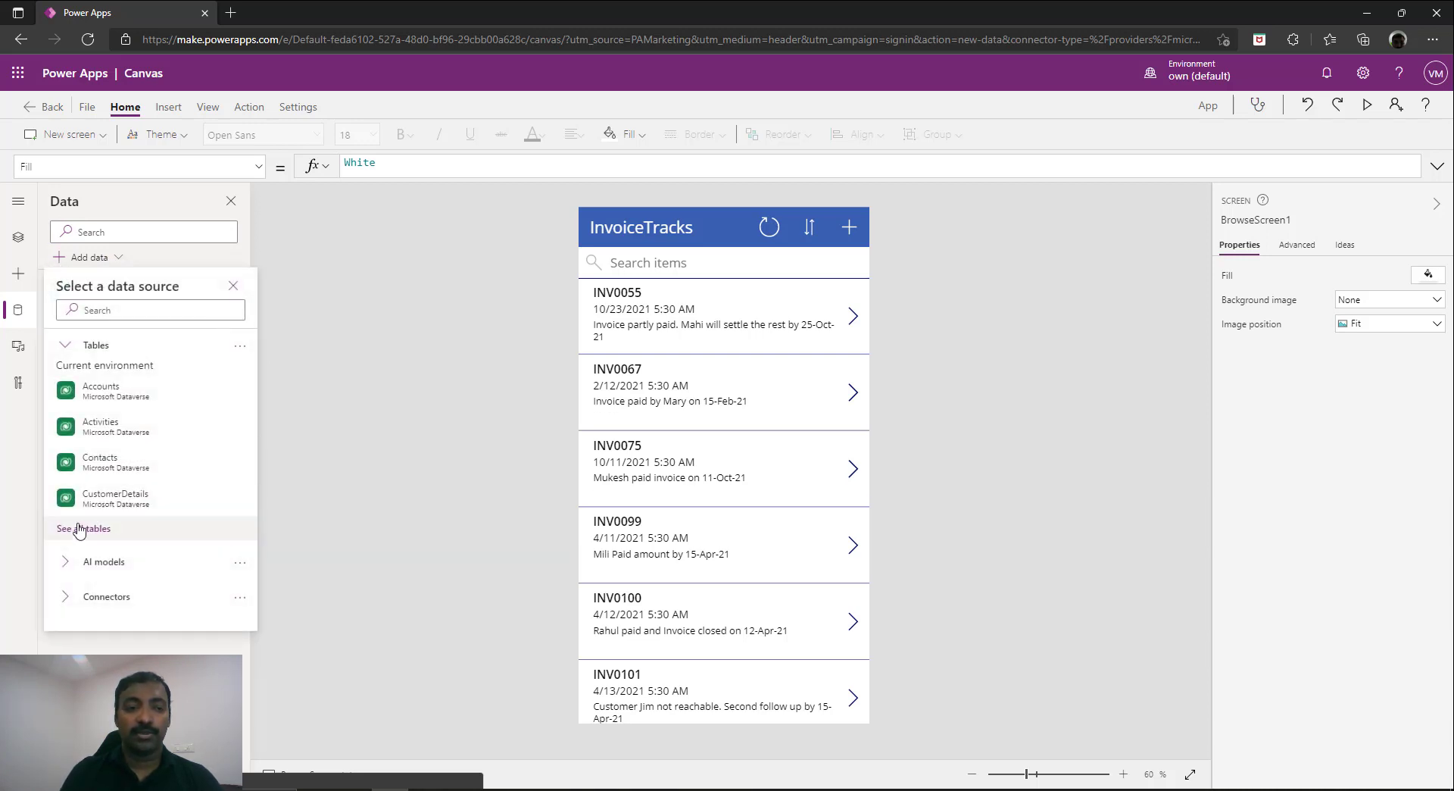
left_click(65, 562)
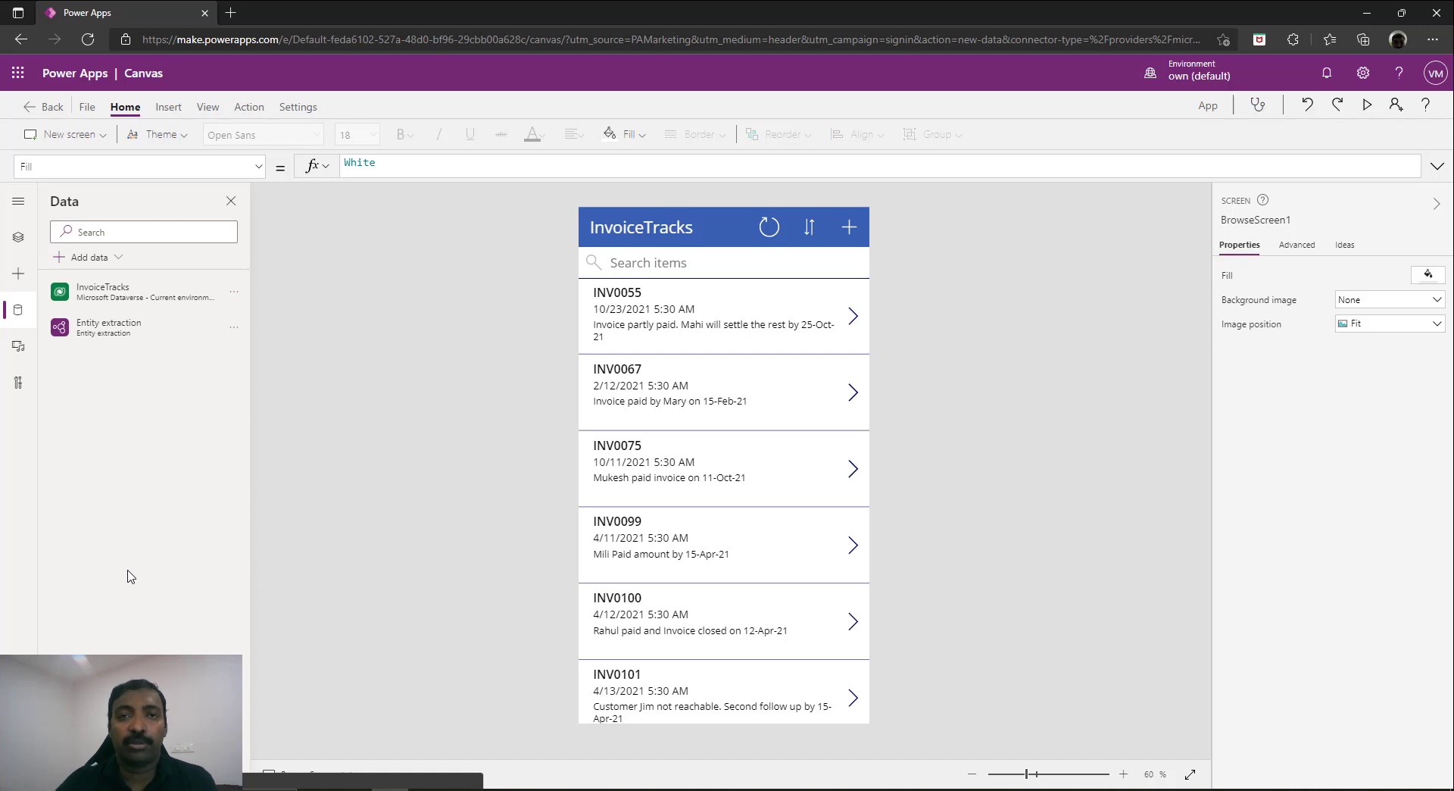
Unlock the PaidBy card of EditForm1 on EditScreen1 and select its whole Default formula for editing
left_click(21, 237)
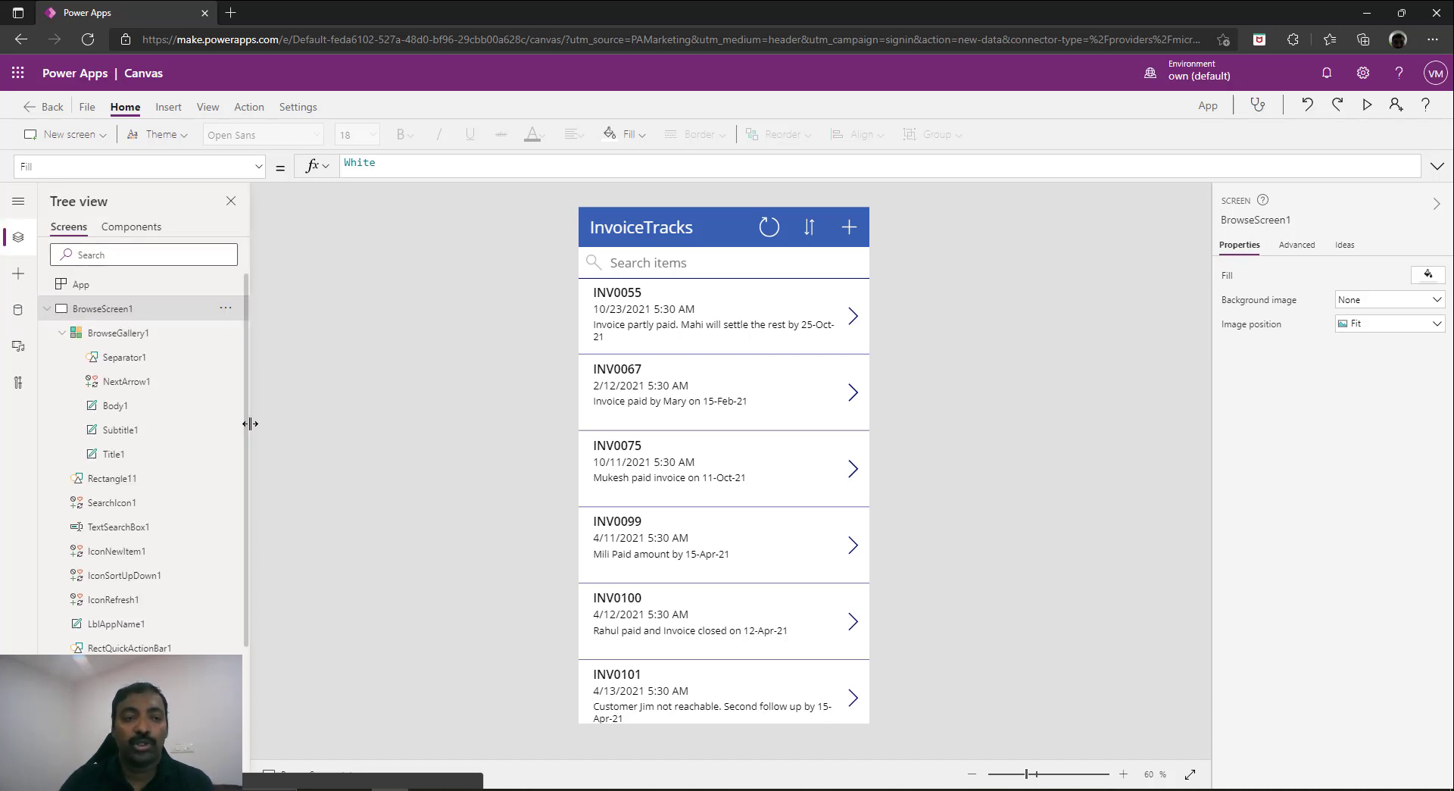
left_click_drag(246, 447, 261, 652)
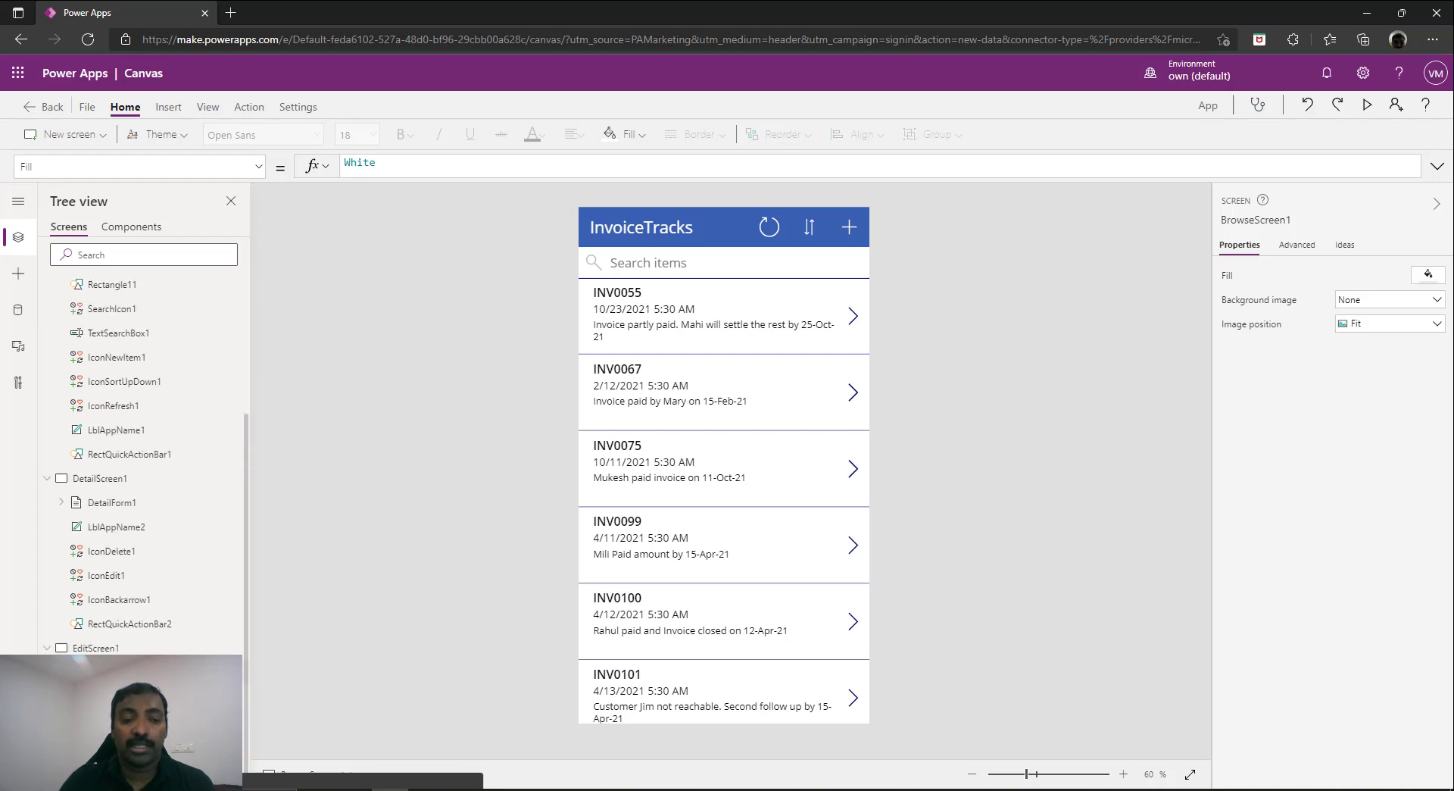
left_click(112, 672)
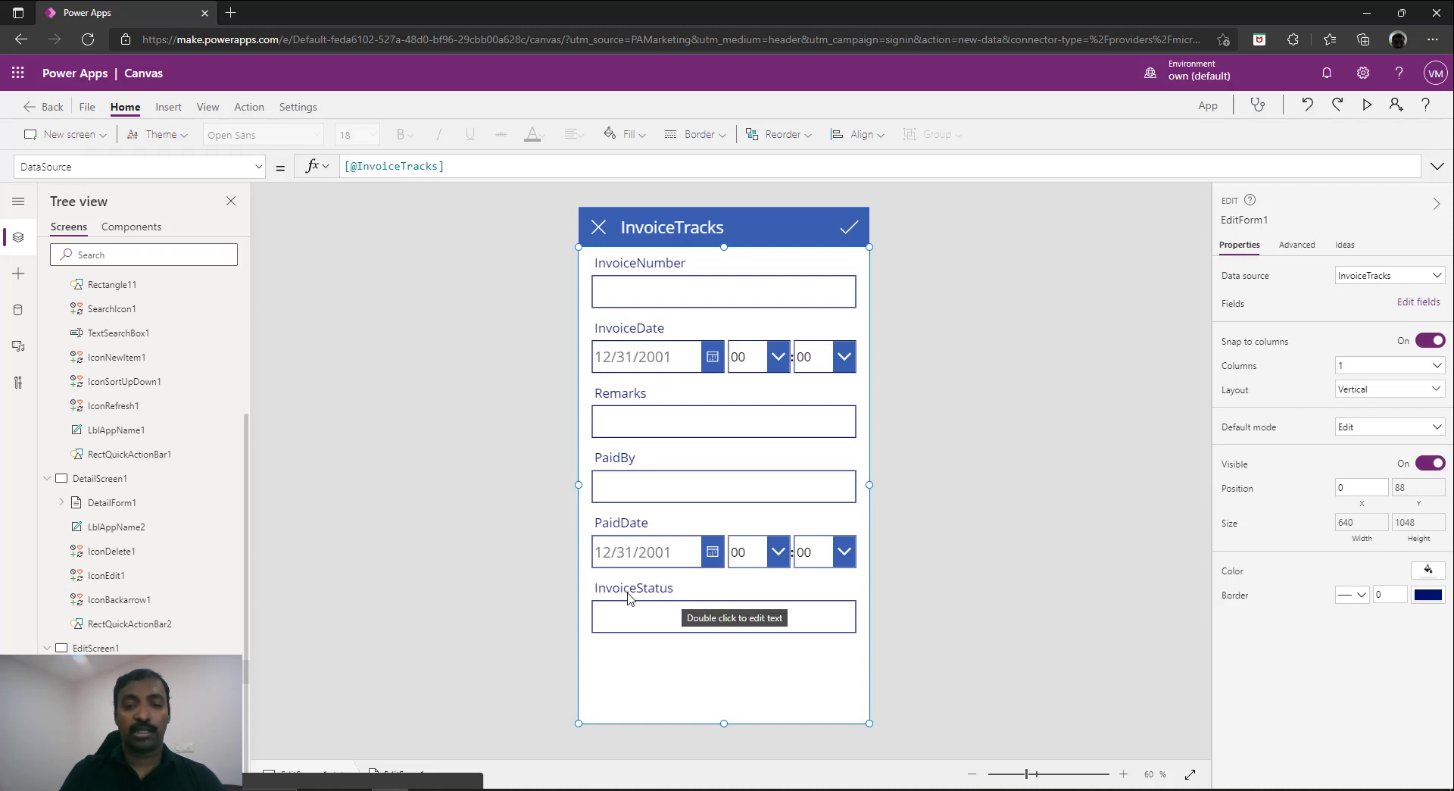
left_click(677, 465)
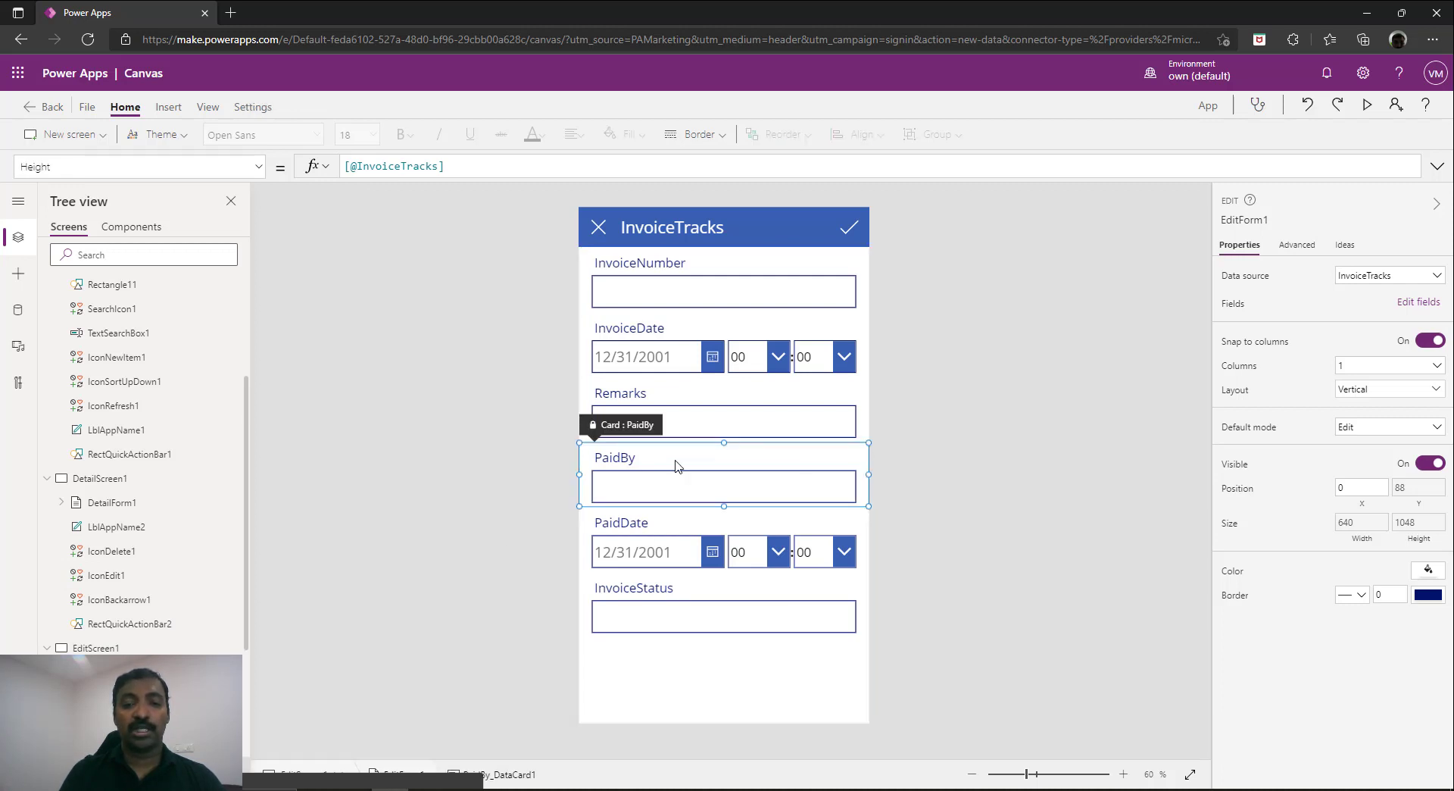
left_click(1297, 245)
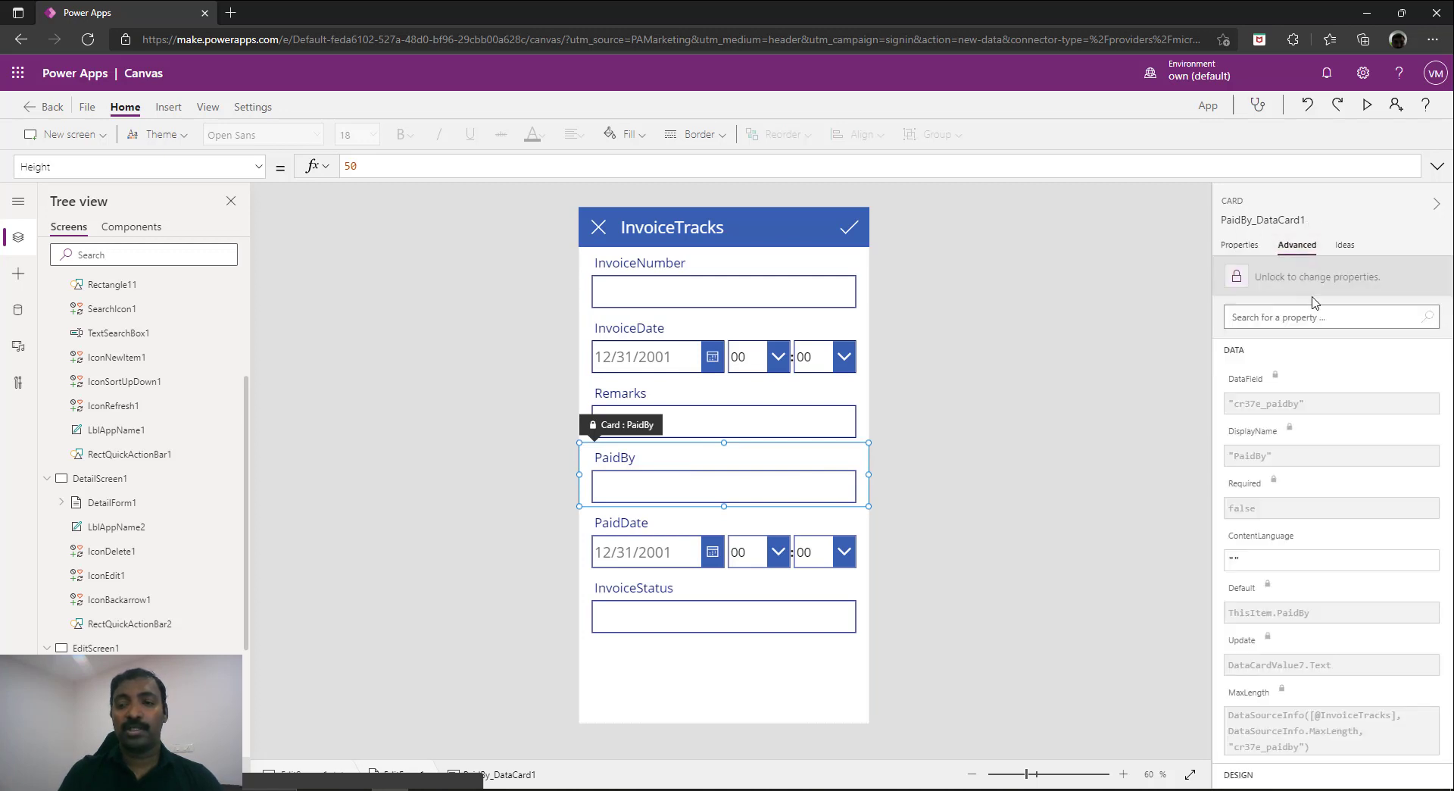
left_click(1282, 283)
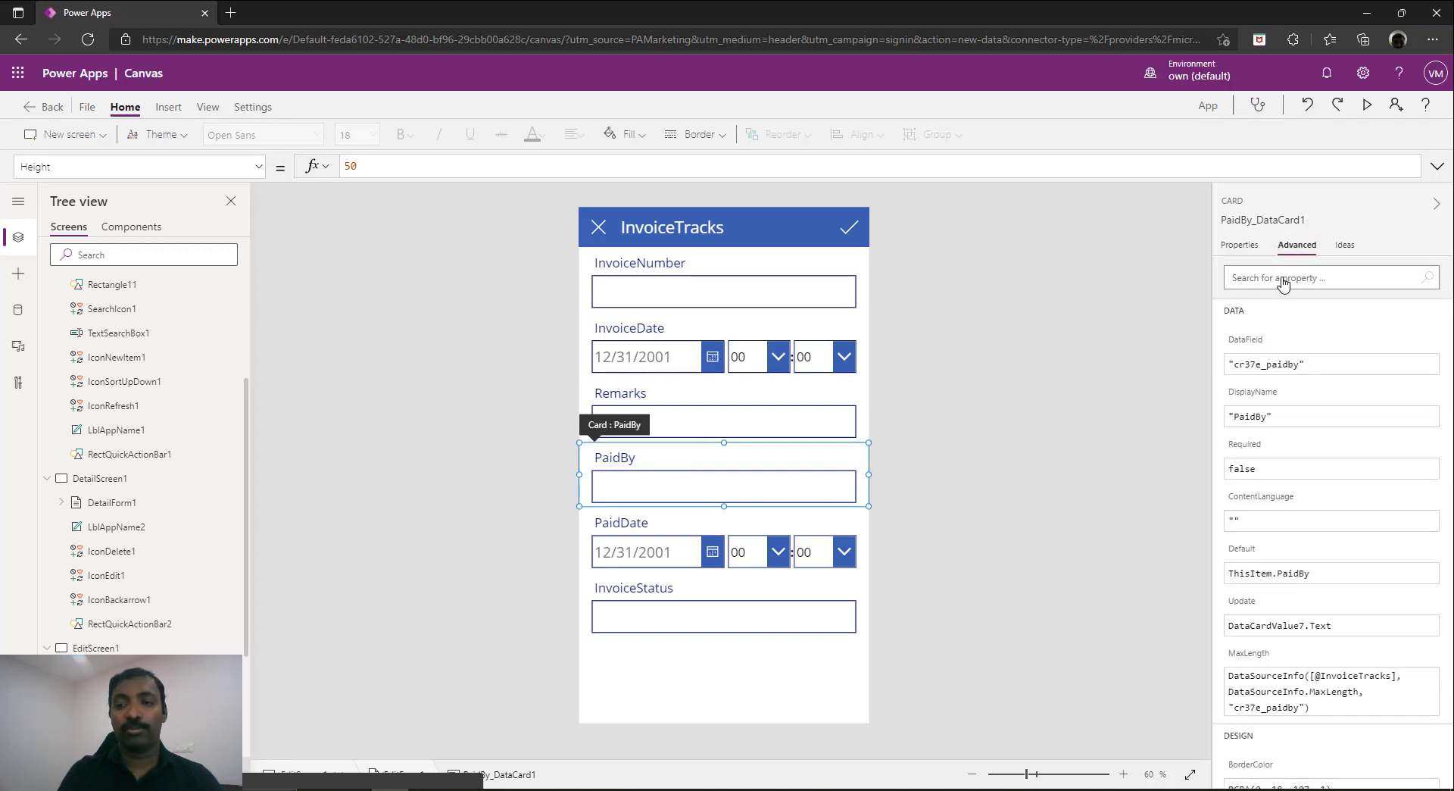
left_click(1311, 579)
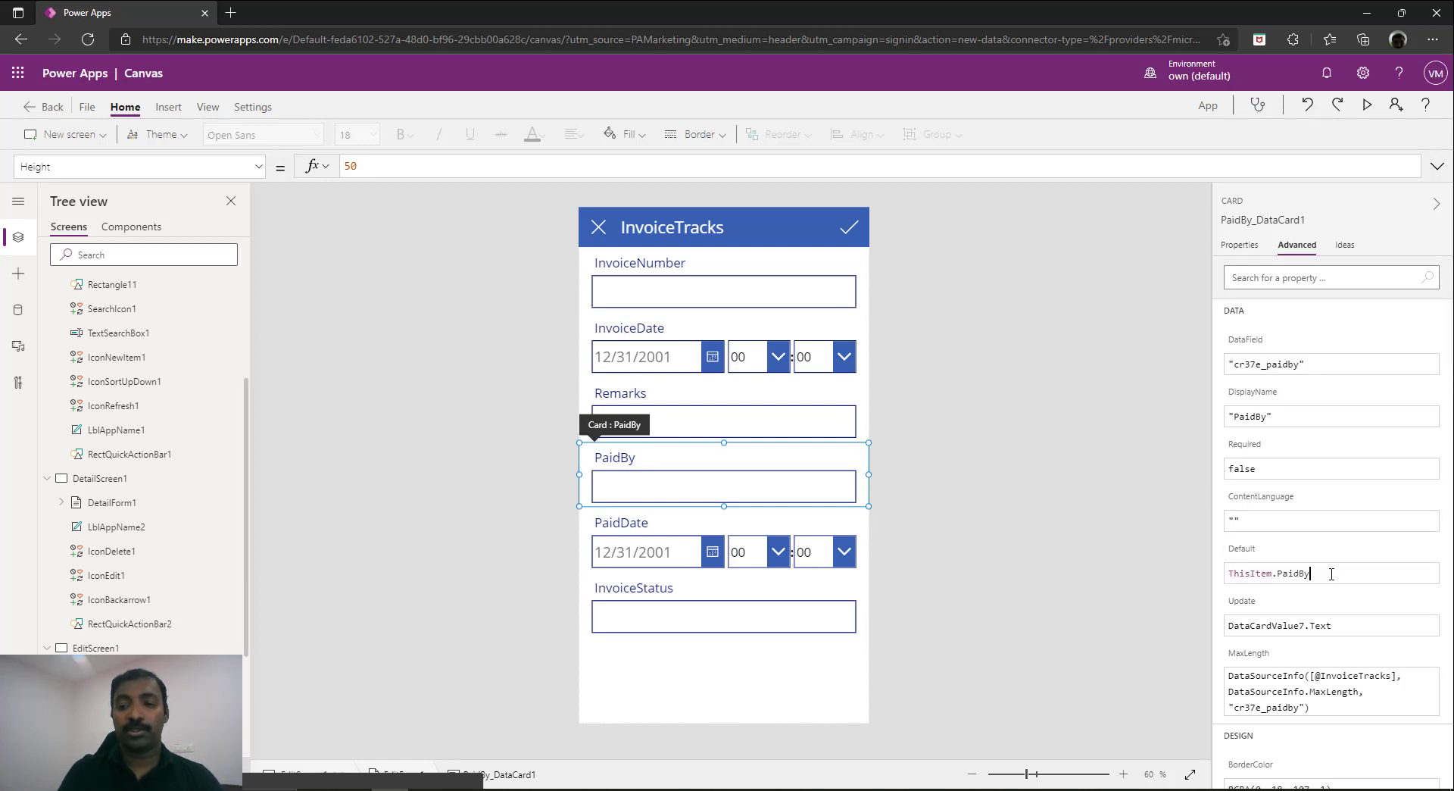
key("ctrl+a")
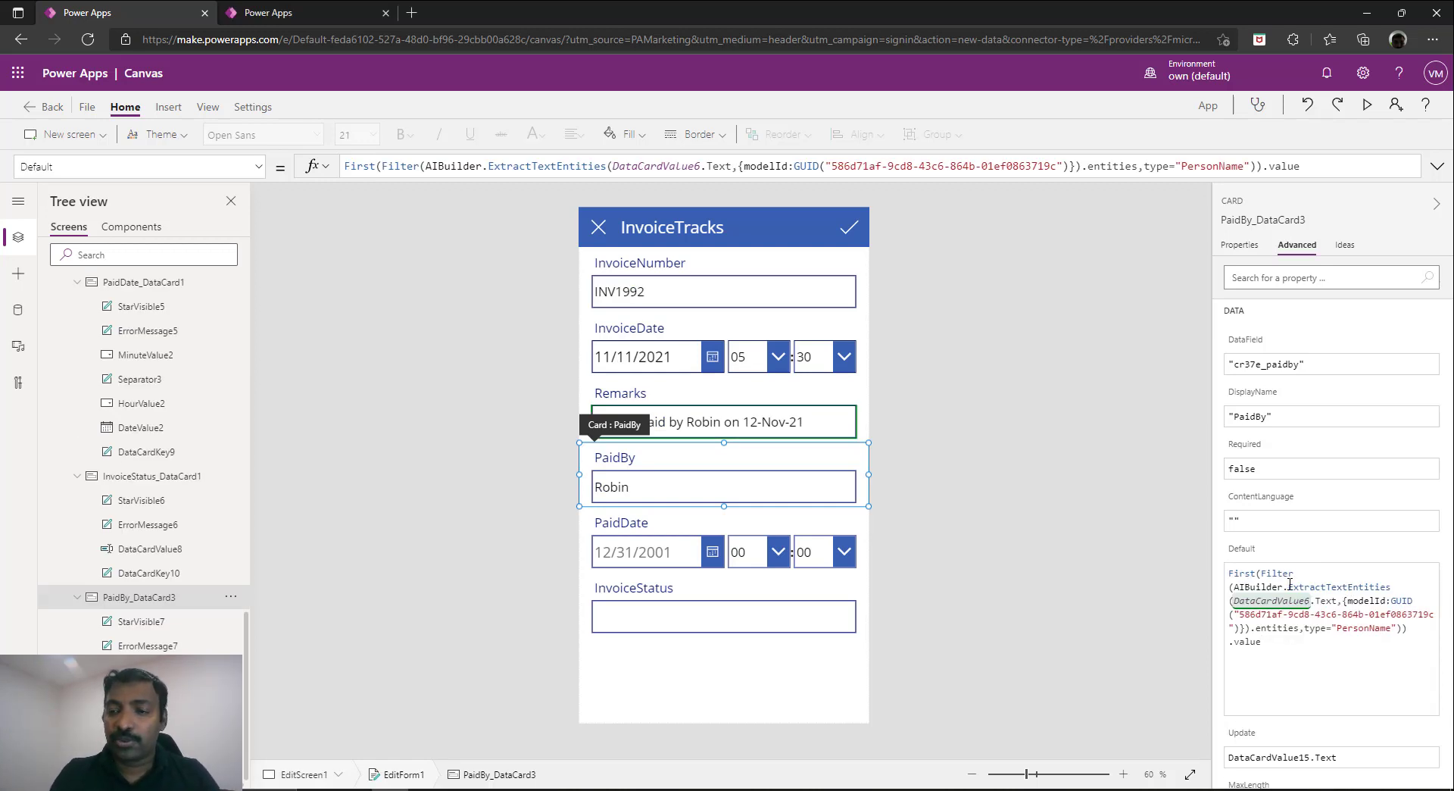
Examine the AIBuilder.ExtractTextEntities call in the PaidBy card's Default formula and check which control supplies its text from Remarks
key("BackSpace")
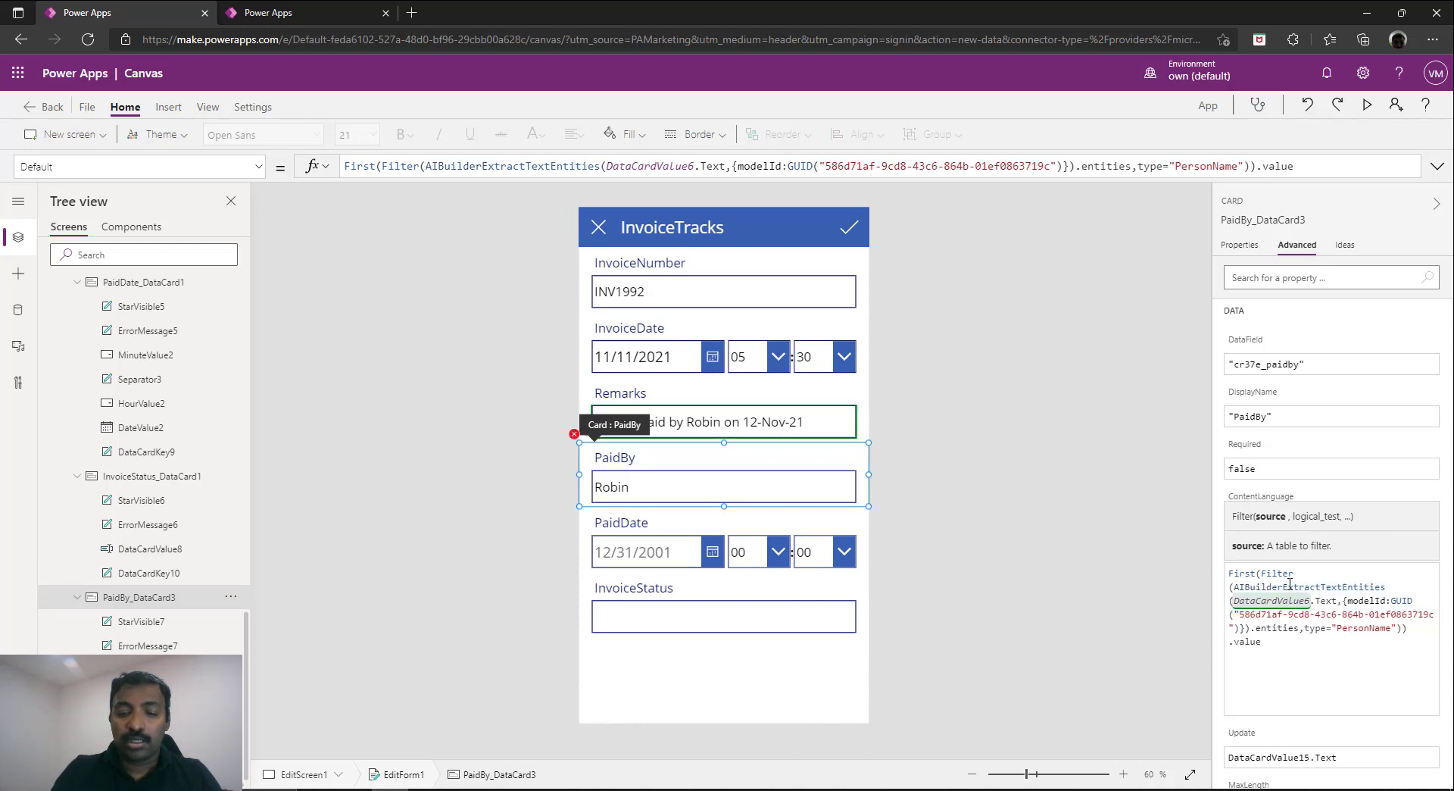
type(".")
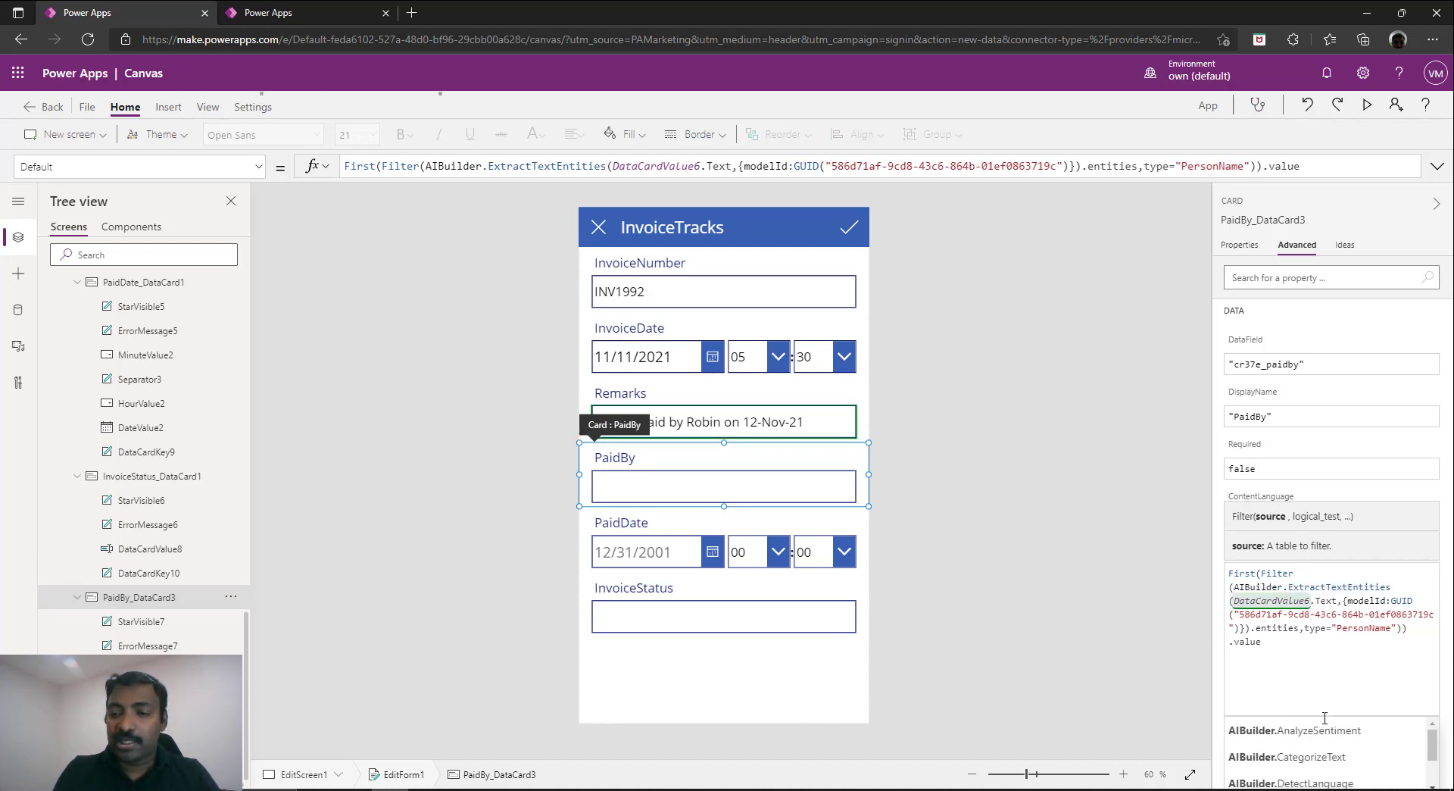
double_click(1318, 583)
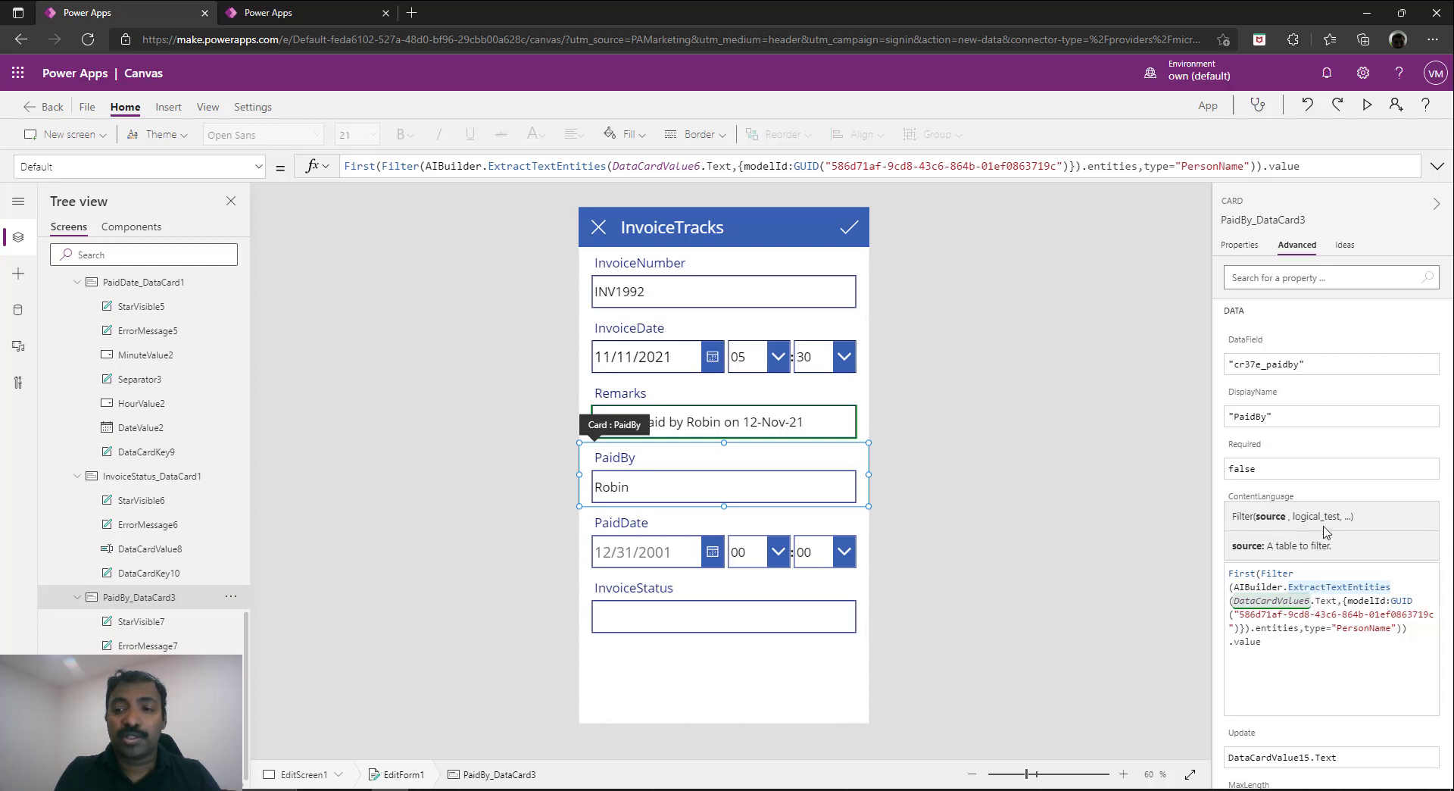
left_click(1327, 614)
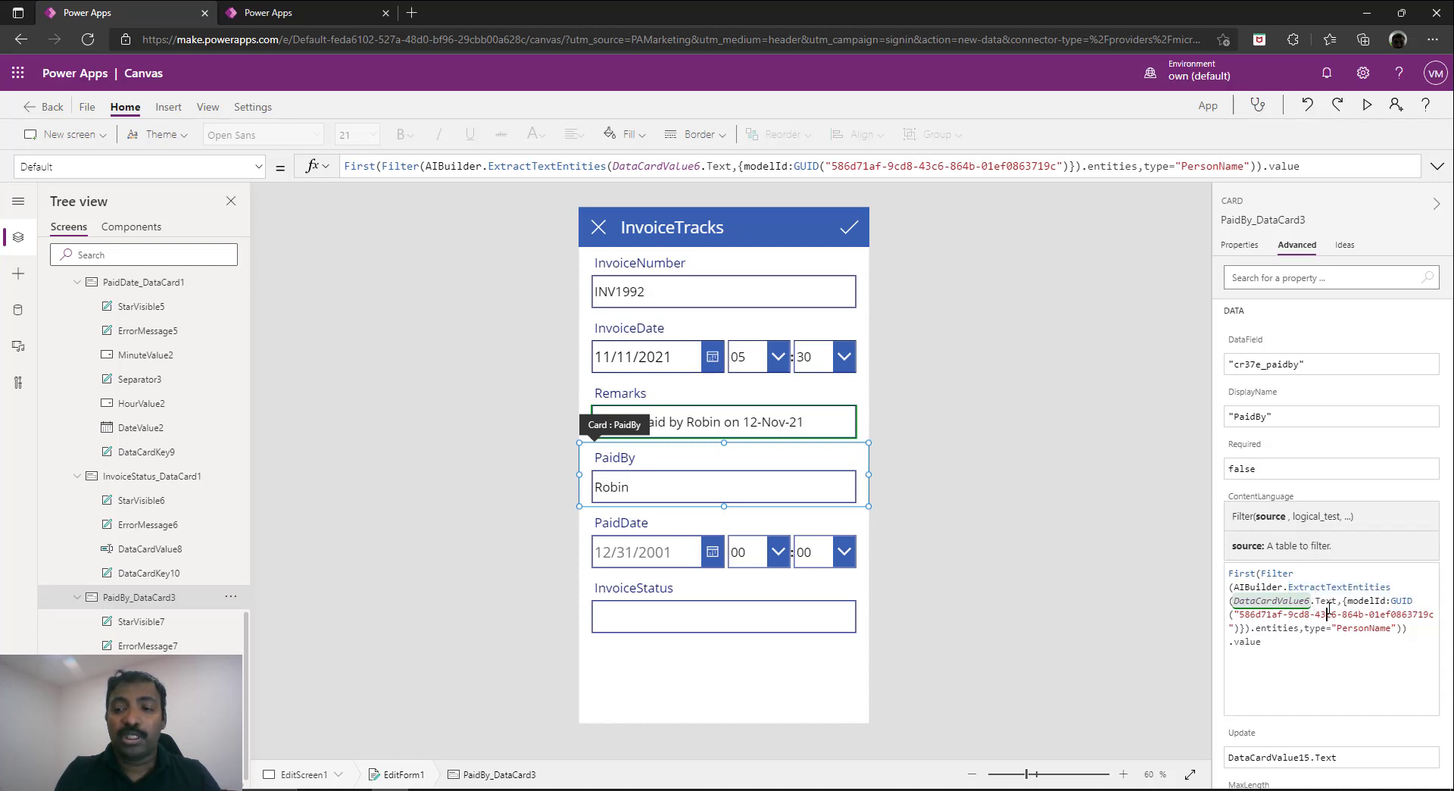
left_click(1327, 600)
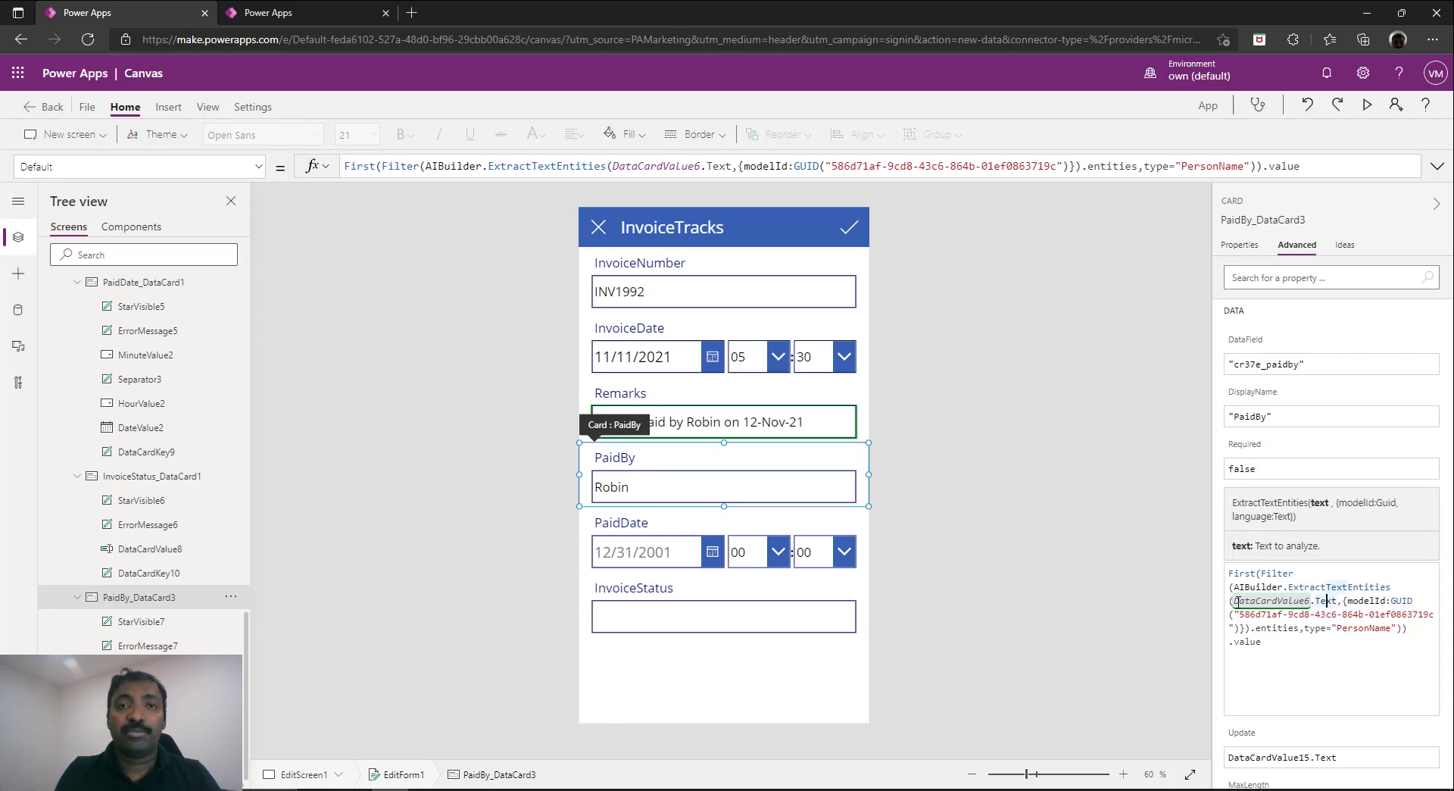
left_click(763, 397)
left_click(765, 421)
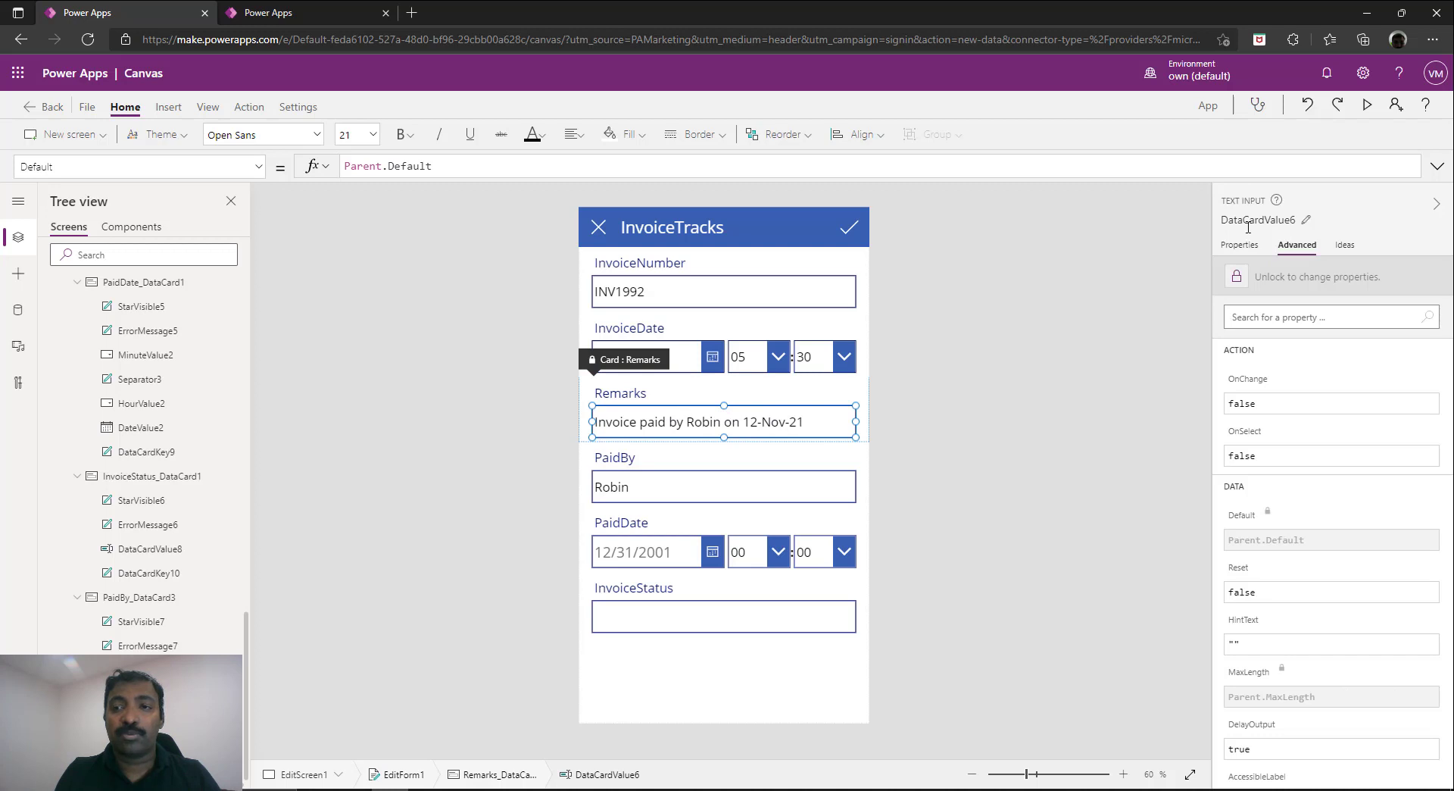
left_click(694, 521)
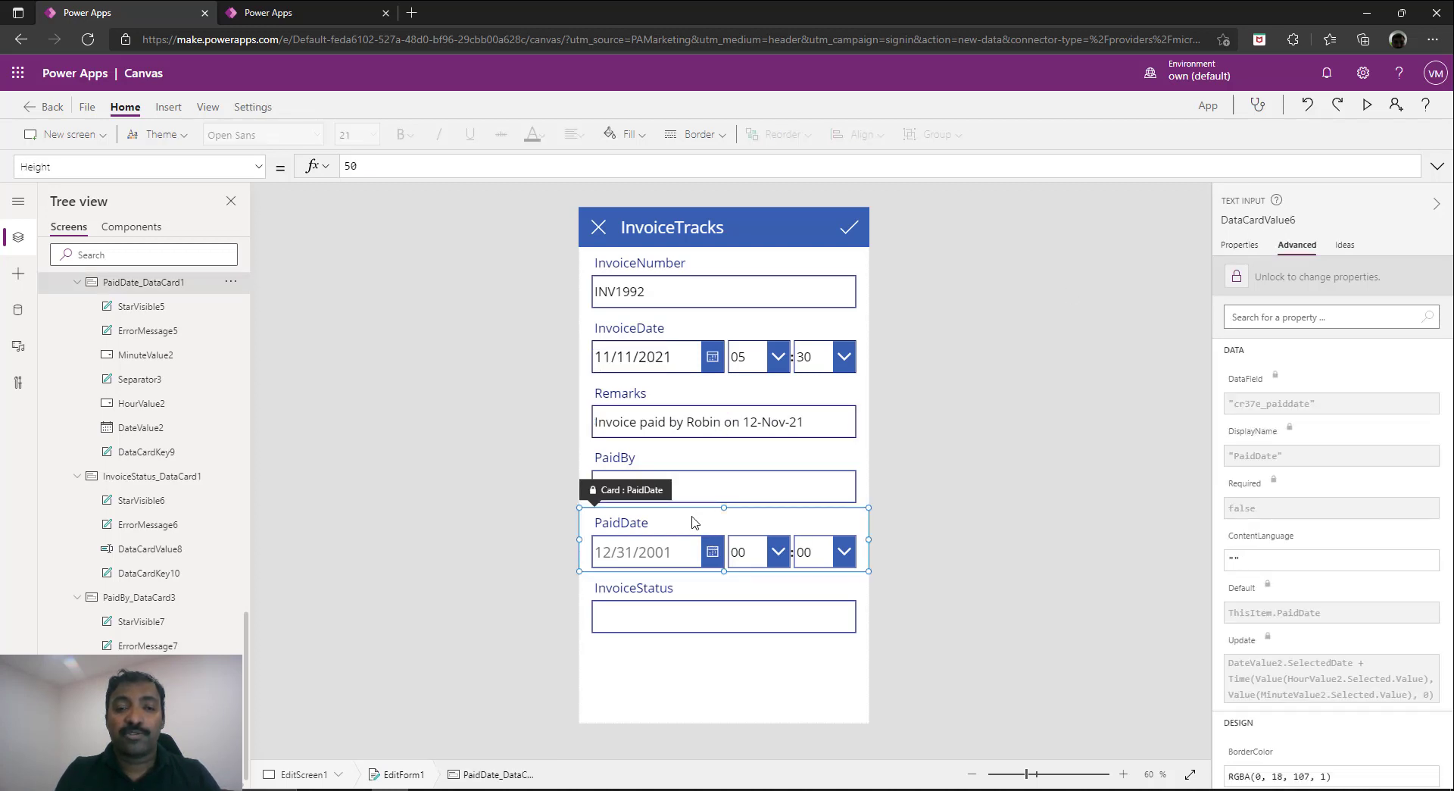
left_click(735, 474)
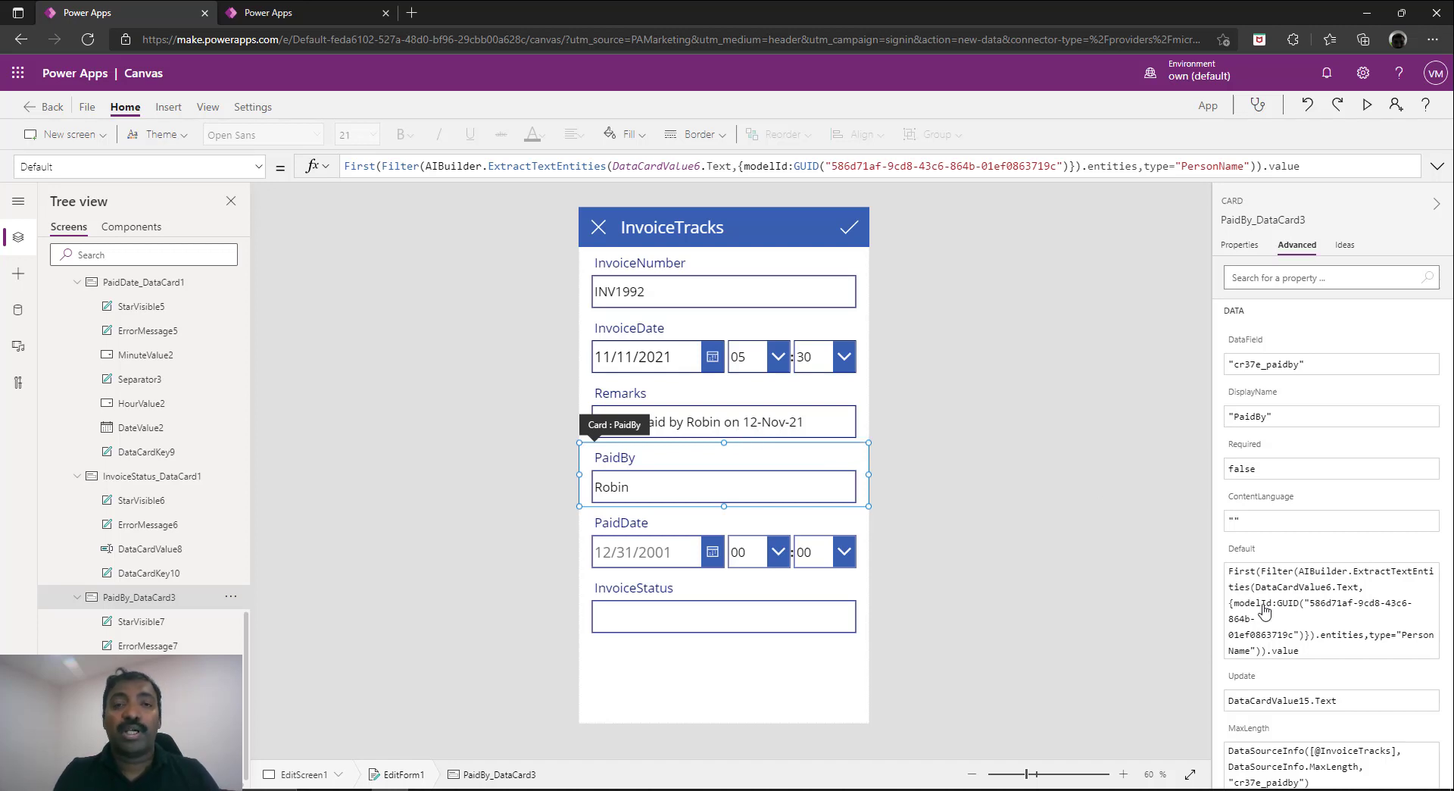
Examine the modelId argument in the PaidBy card's Default formula and compare its GUID with the one noted in Notepad
left_click(1371, 591)
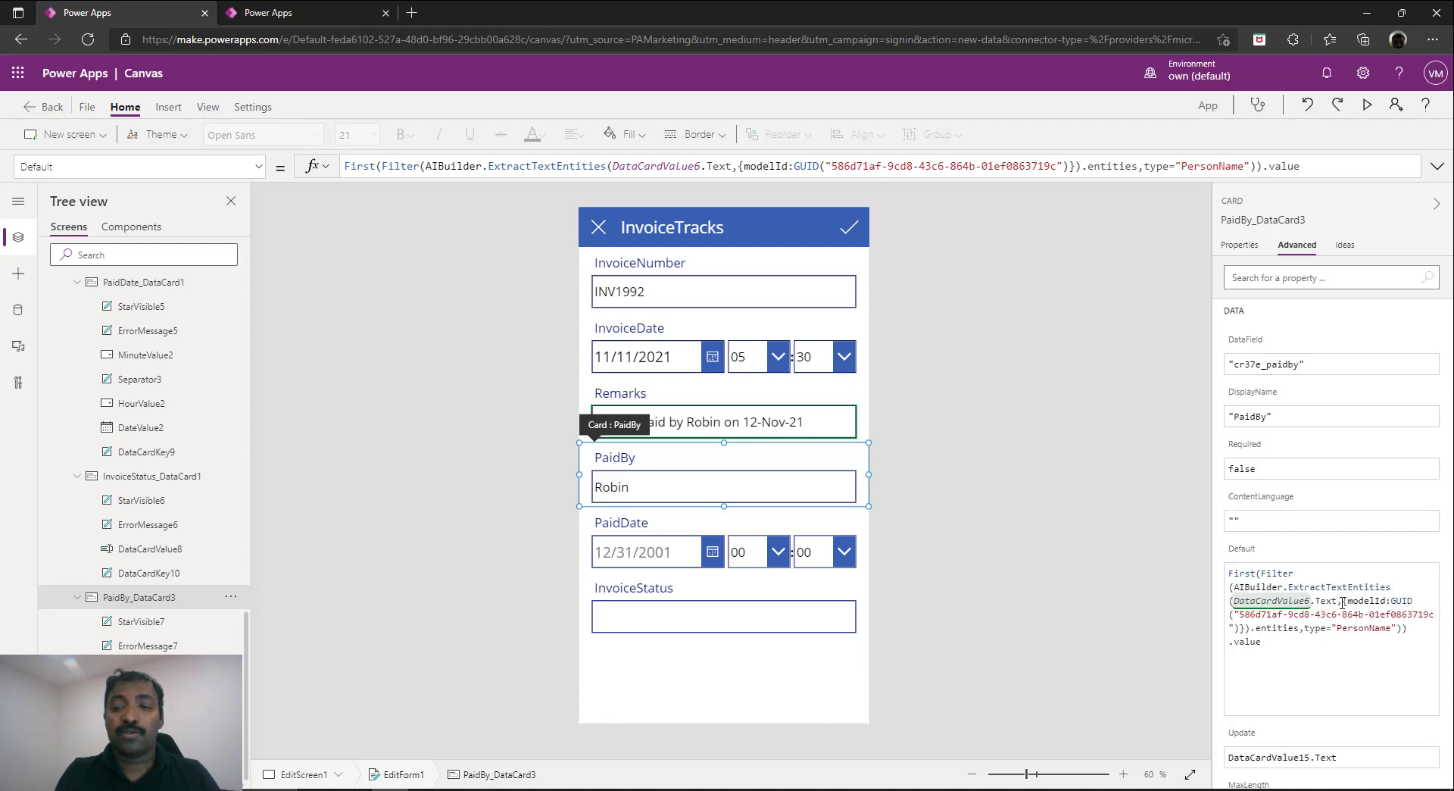
left_click(1343, 602)
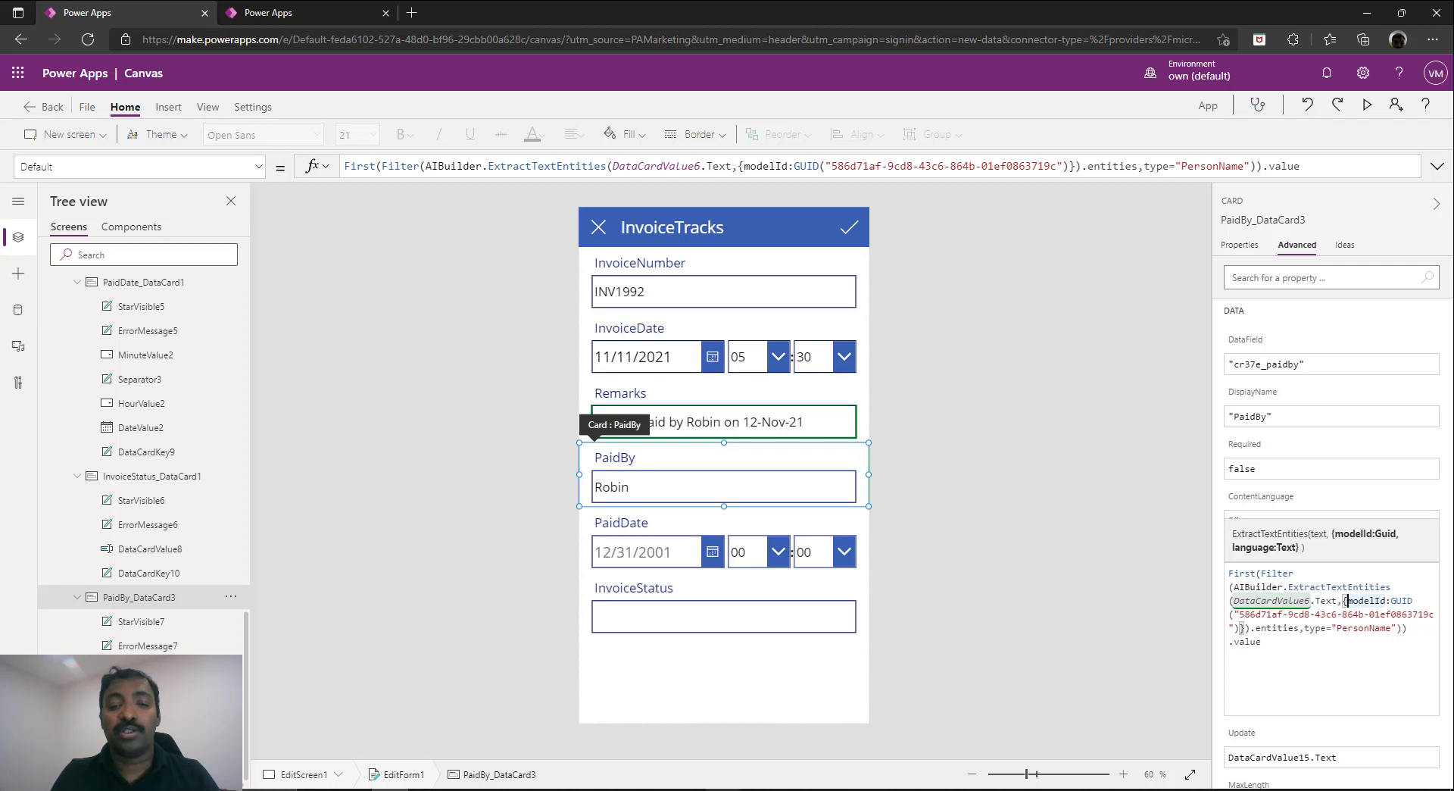
mouse_move(758, 788)
left_click(784, 709)
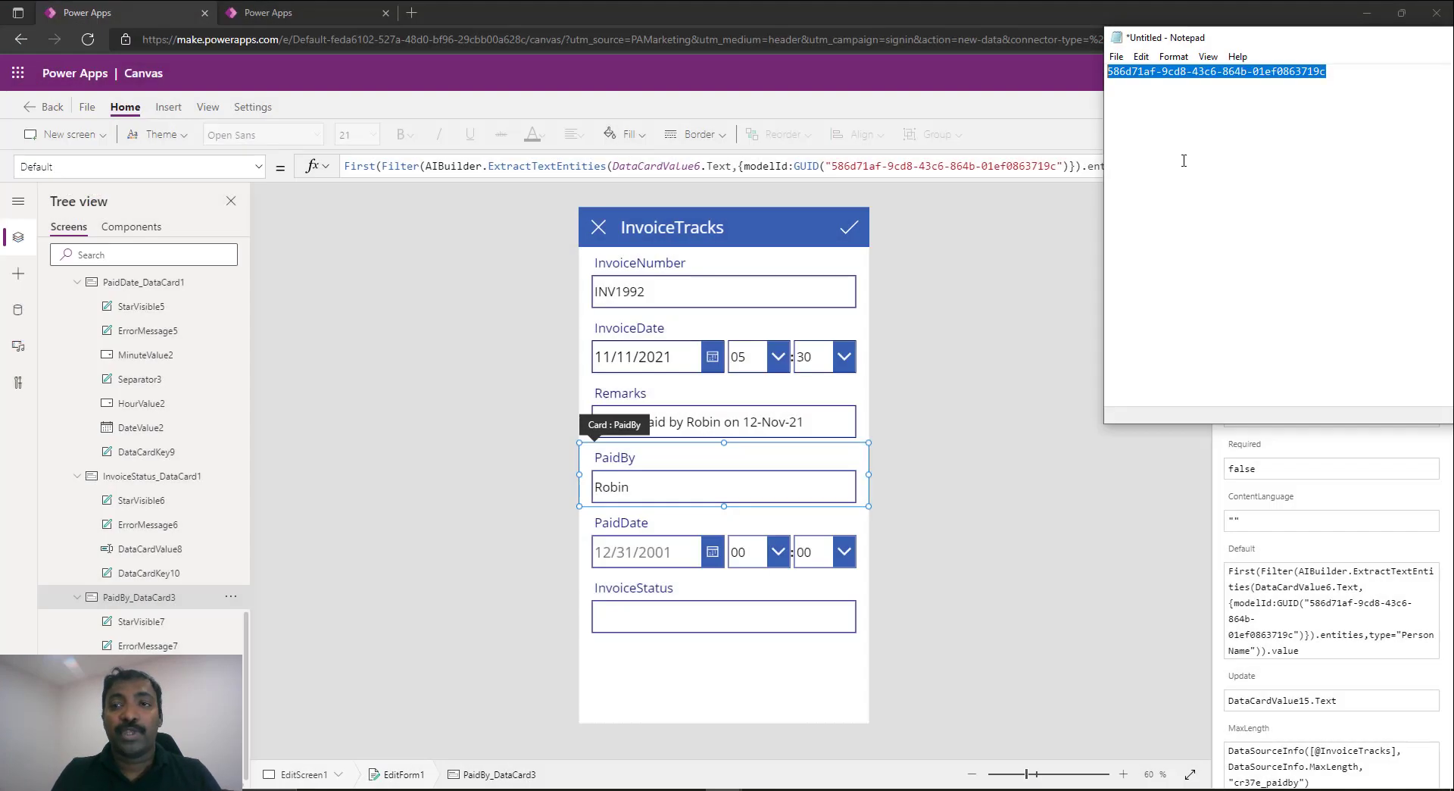
left_click(1324, 625)
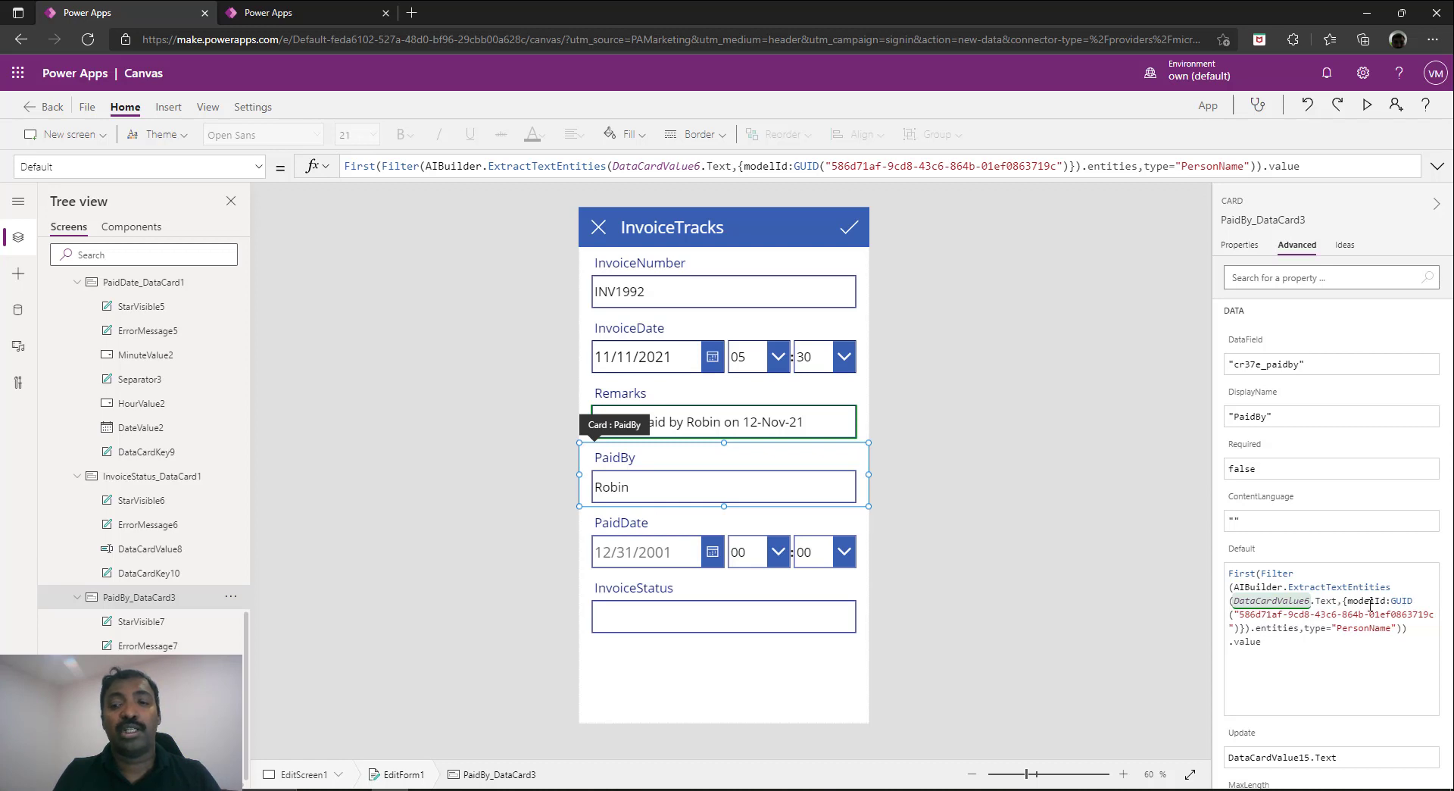
Examine how the PaidBy card's Default formula filters the returned entities by type "PersonName" and takes the first value
left_click(1256, 628)
key("BackSpace")
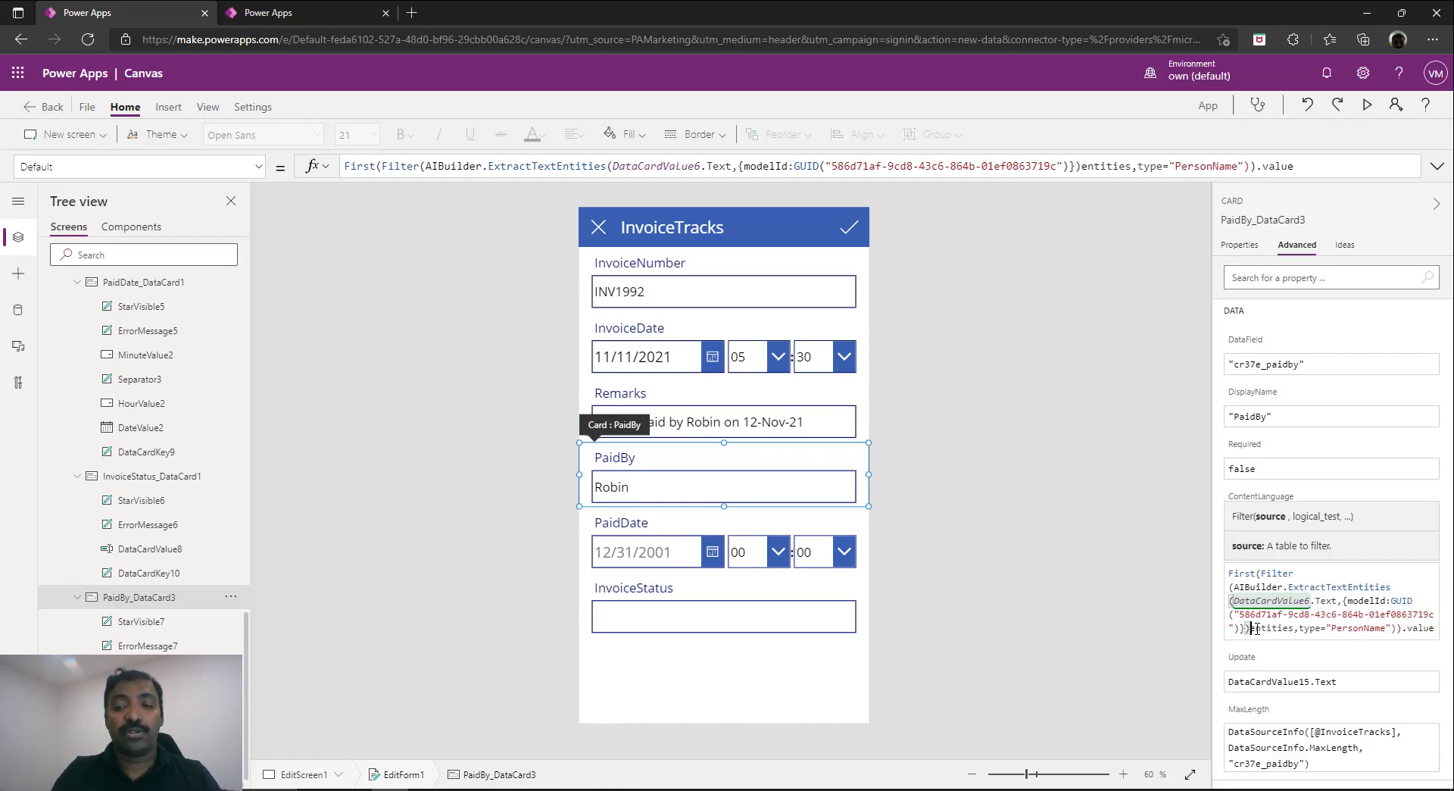
type(".")
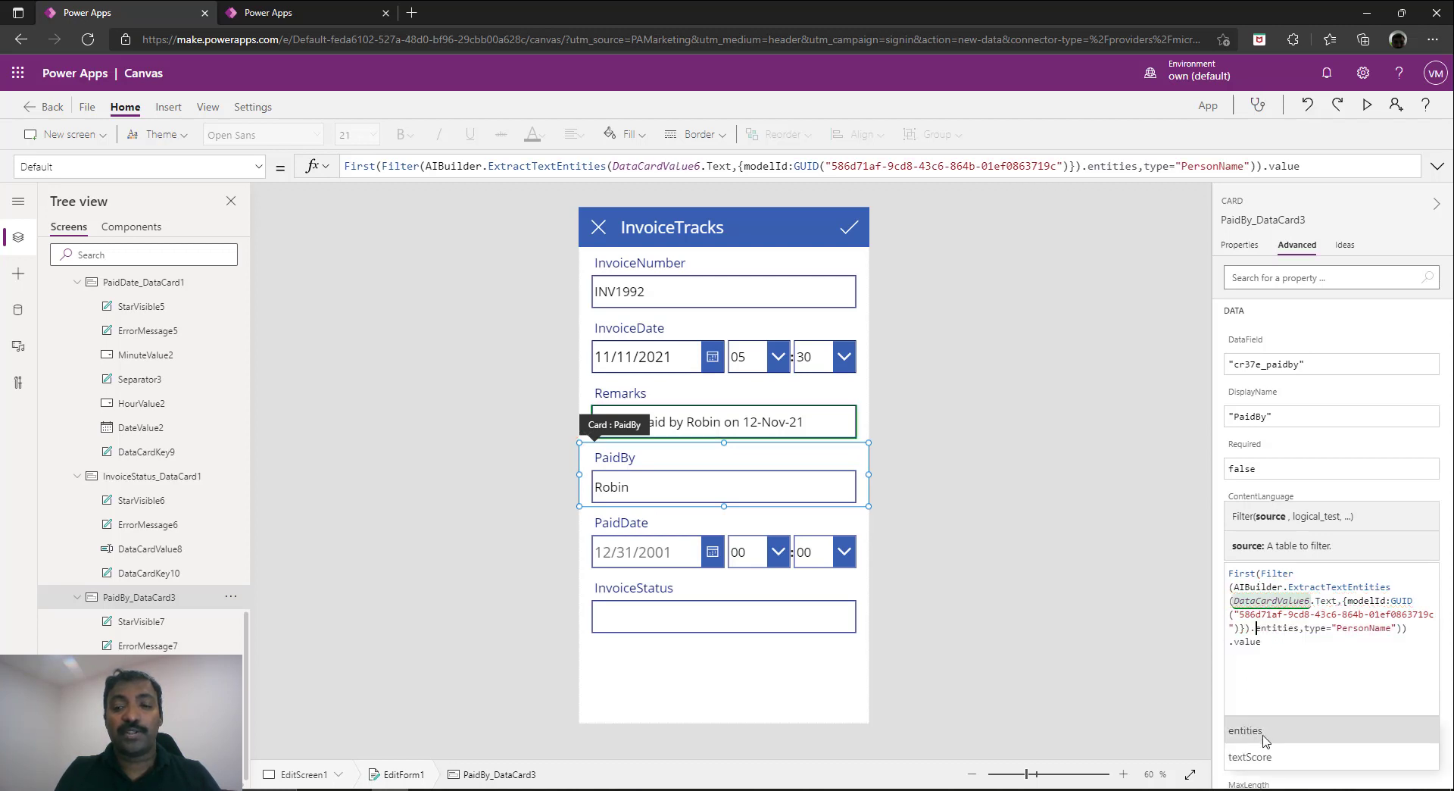
left_click(1285, 633)
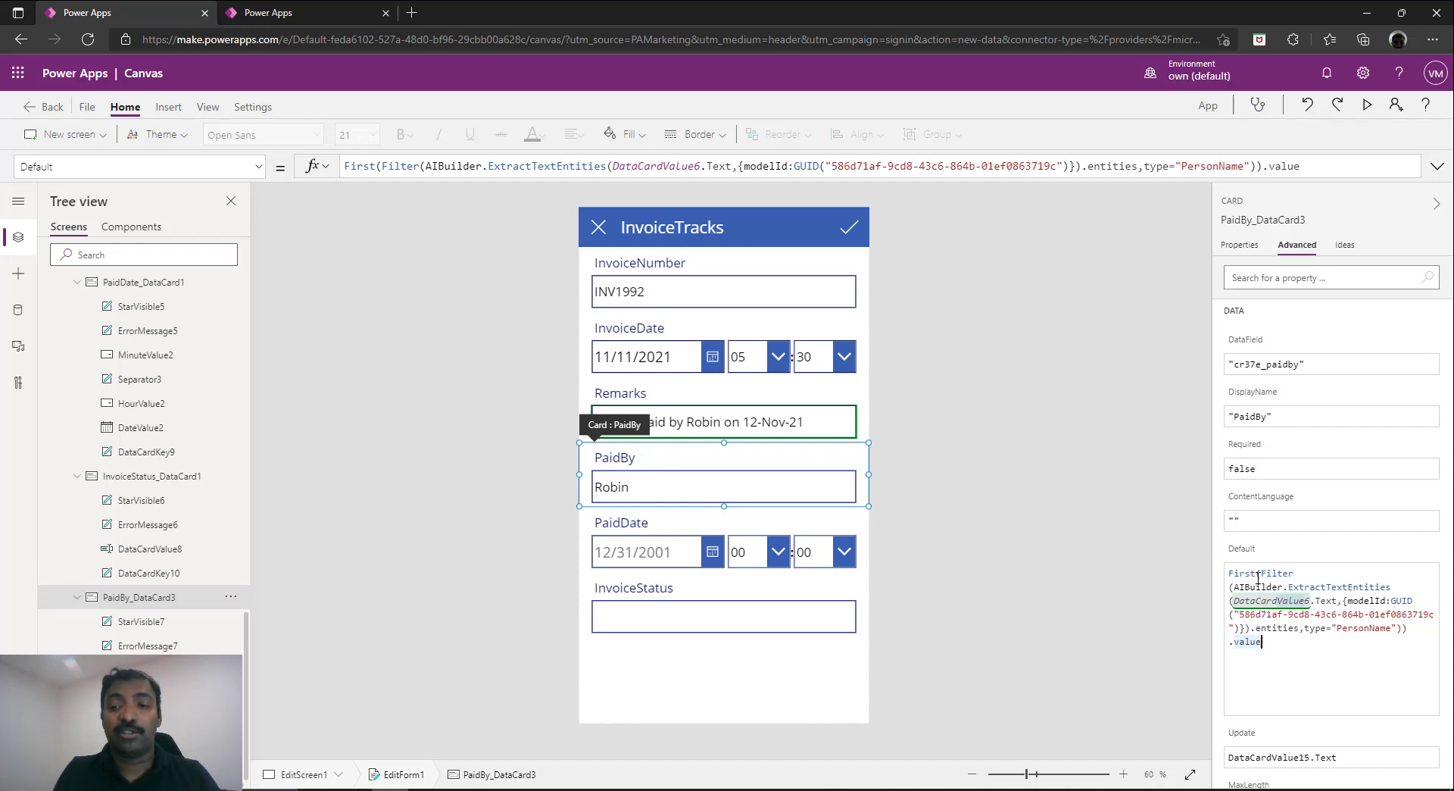
left_click_drag(1262, 574, 1296, 574)
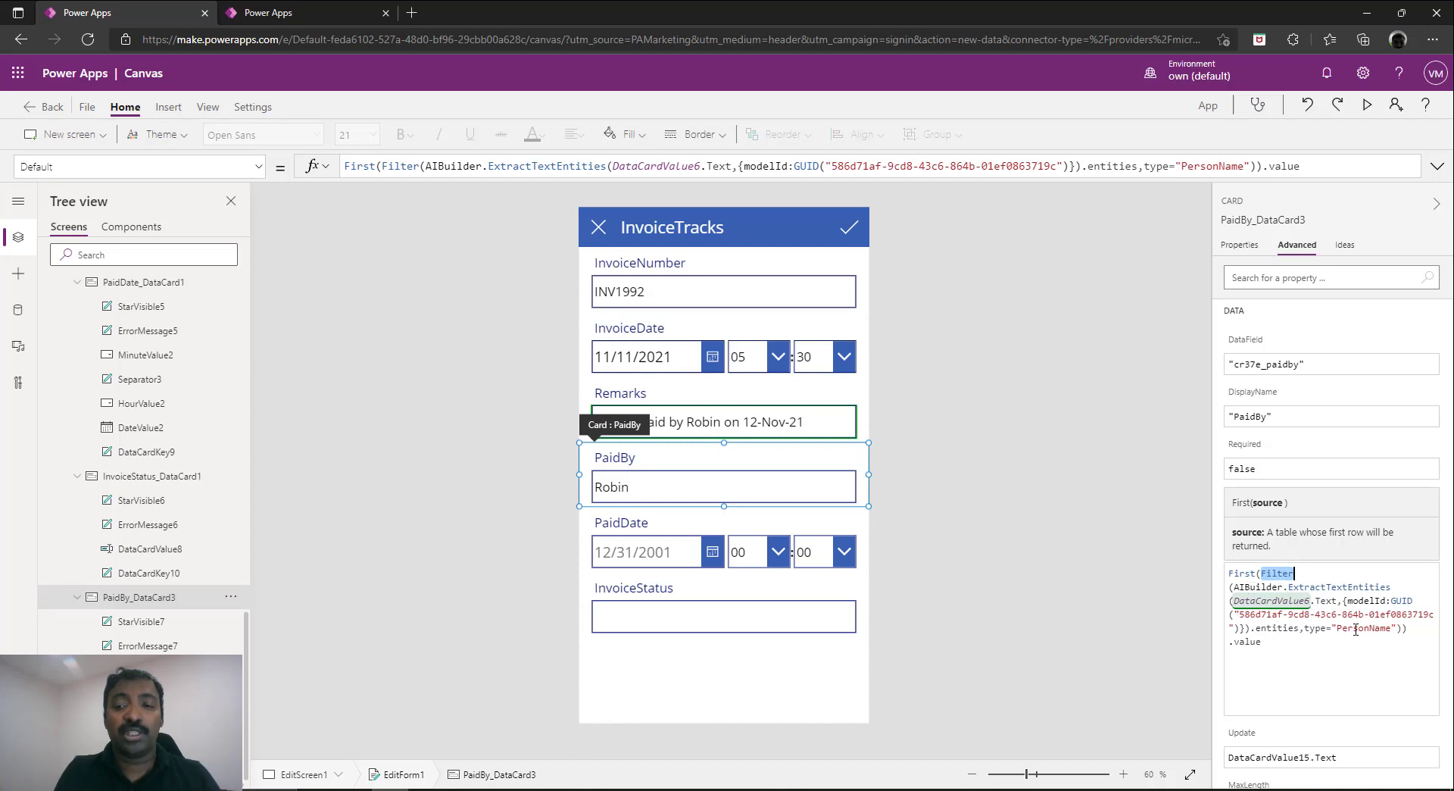
left_click_drag(1338, 629, 1397, 630)
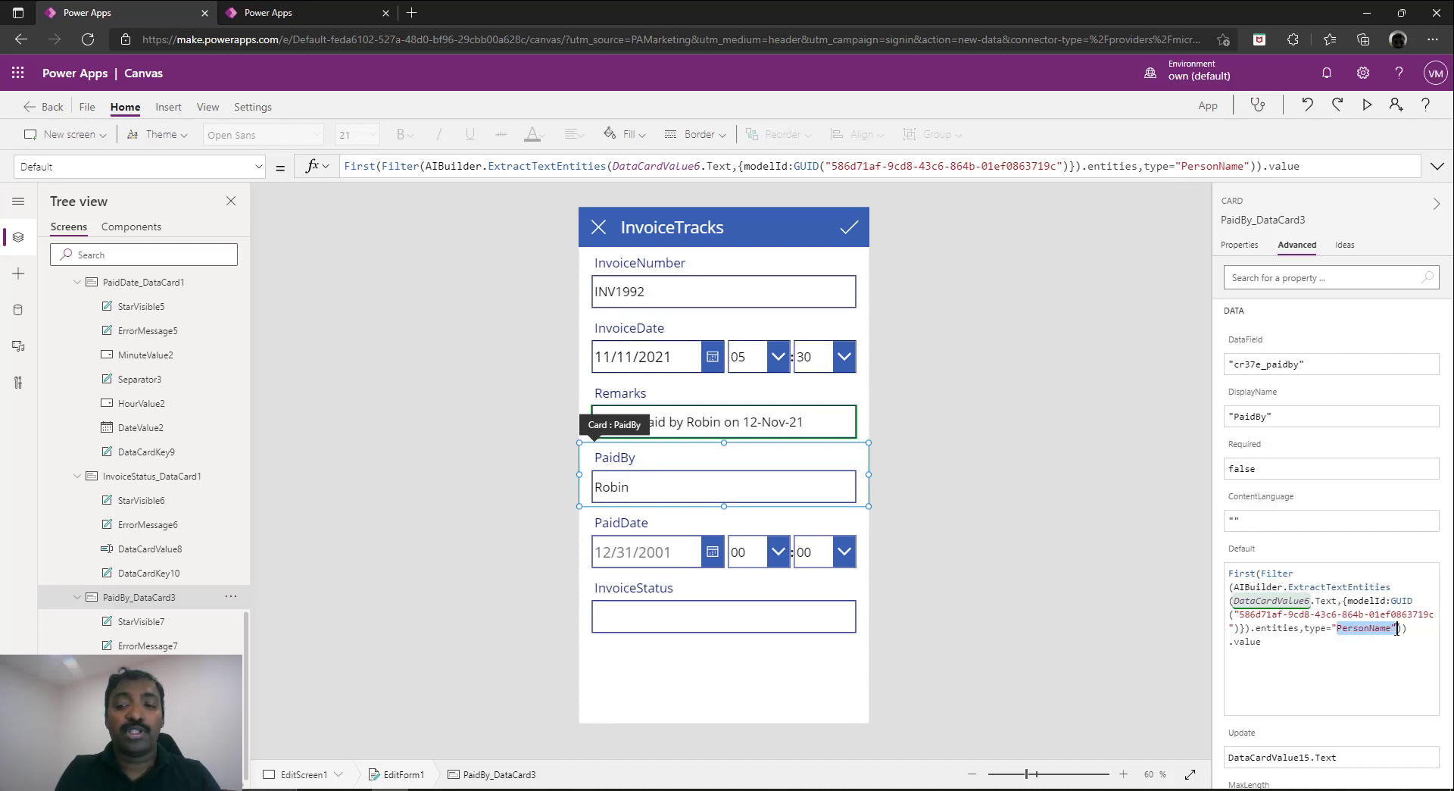
Copy the PaidBy card's whole Default formula, unlock the PaidDate card, and replace its Default with the copied formula
left_click_drag(1276, 646, 1235, 642)
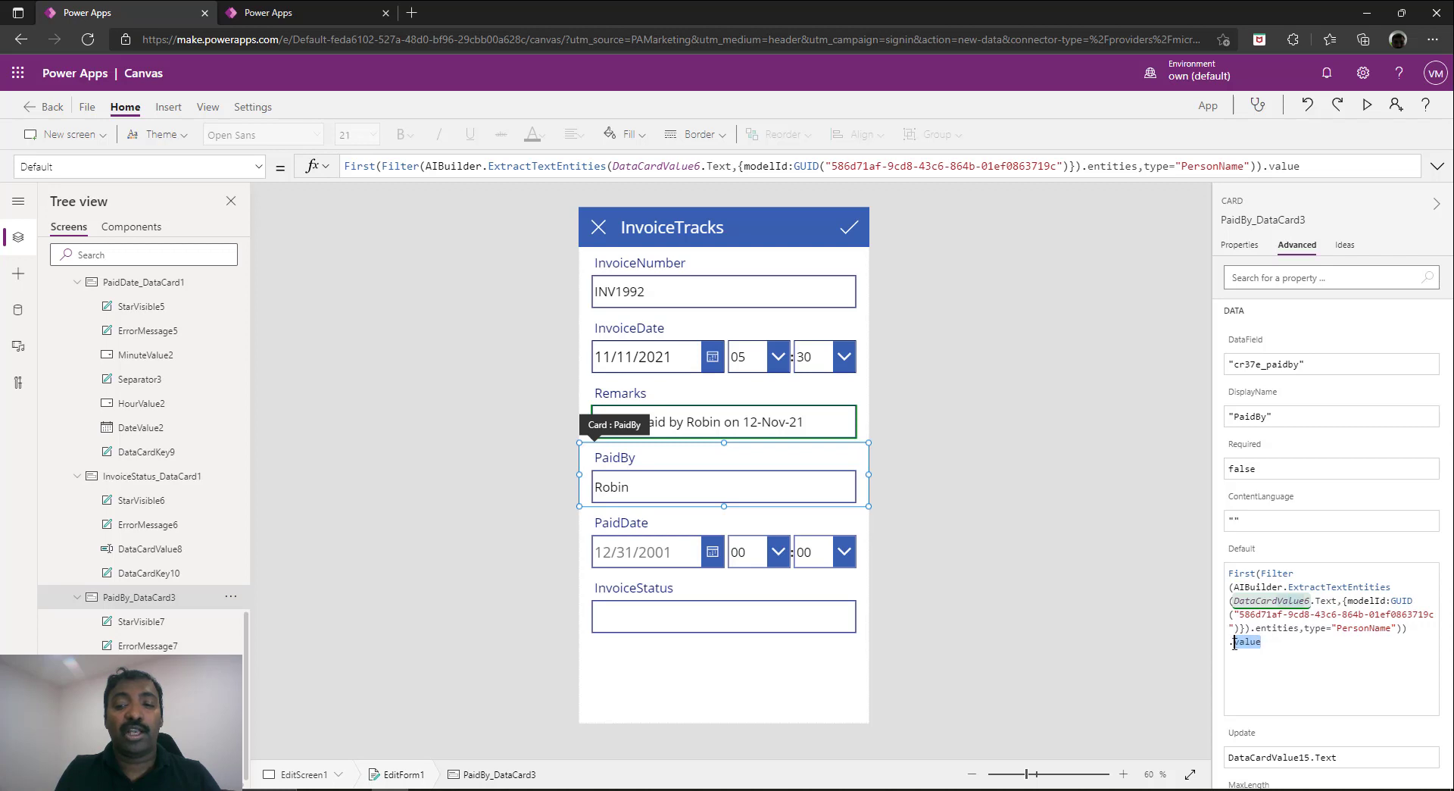
left_click(1265, 685)
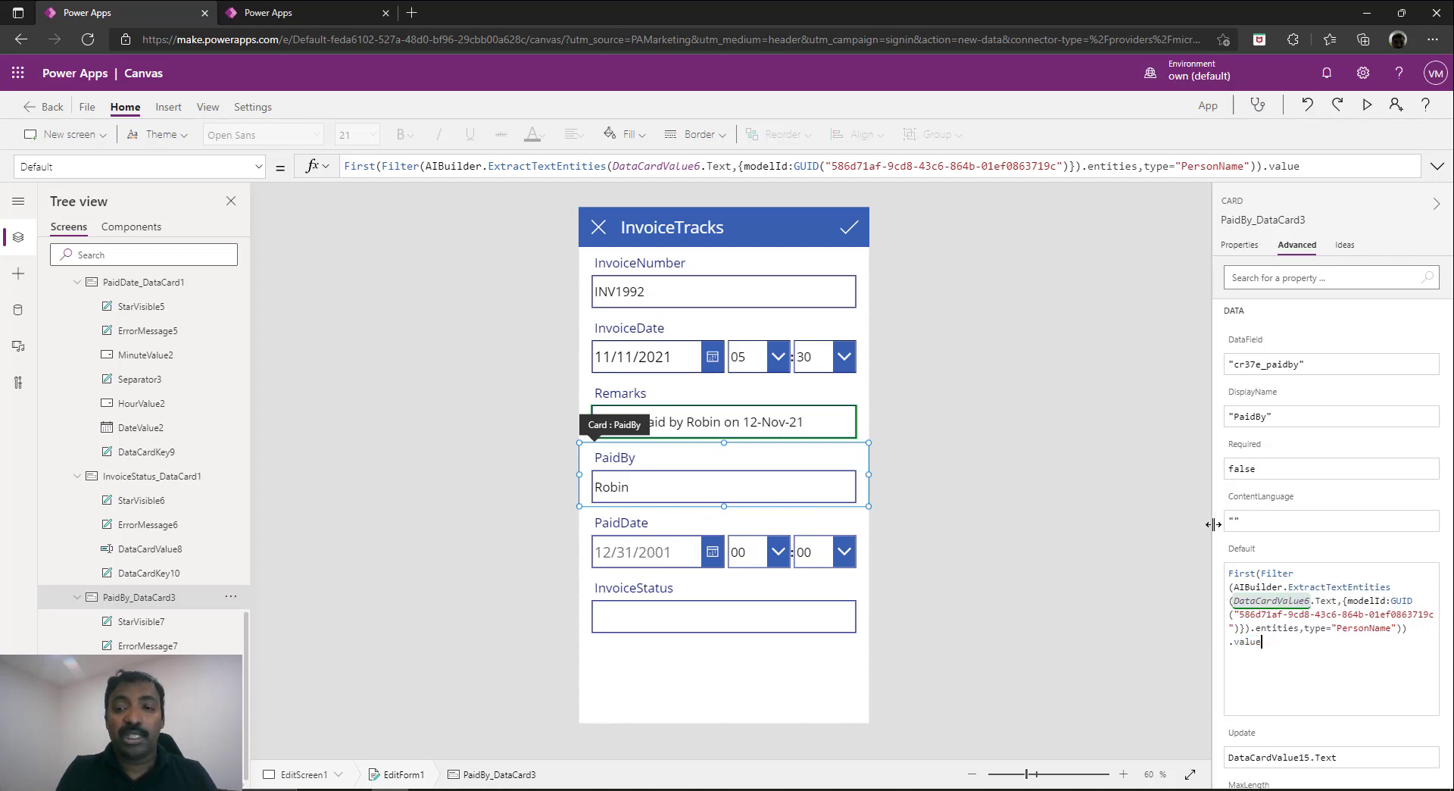
left_click_drag(1280, 642, 1210, 573)
key("ctrl+c")
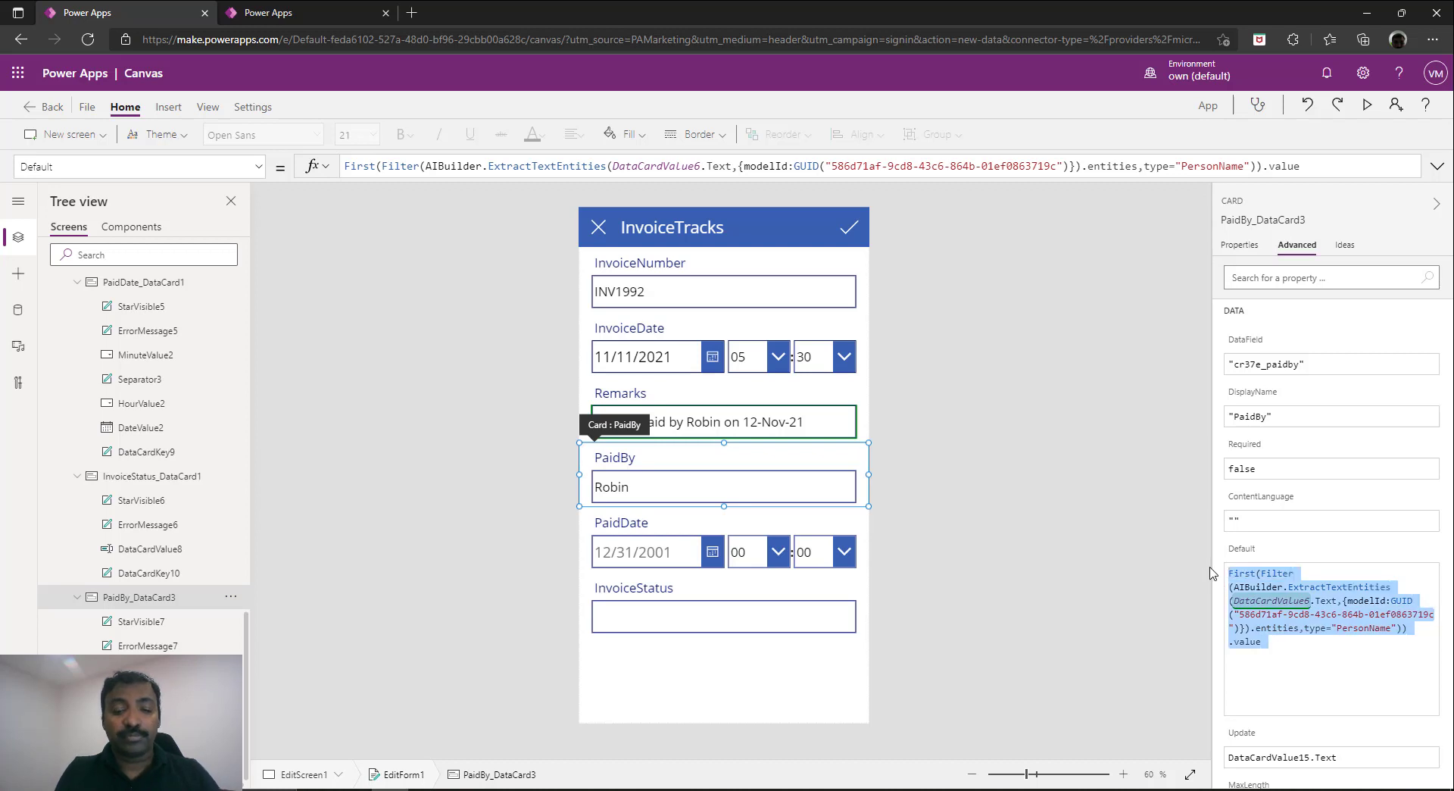
left_click(730, 525)
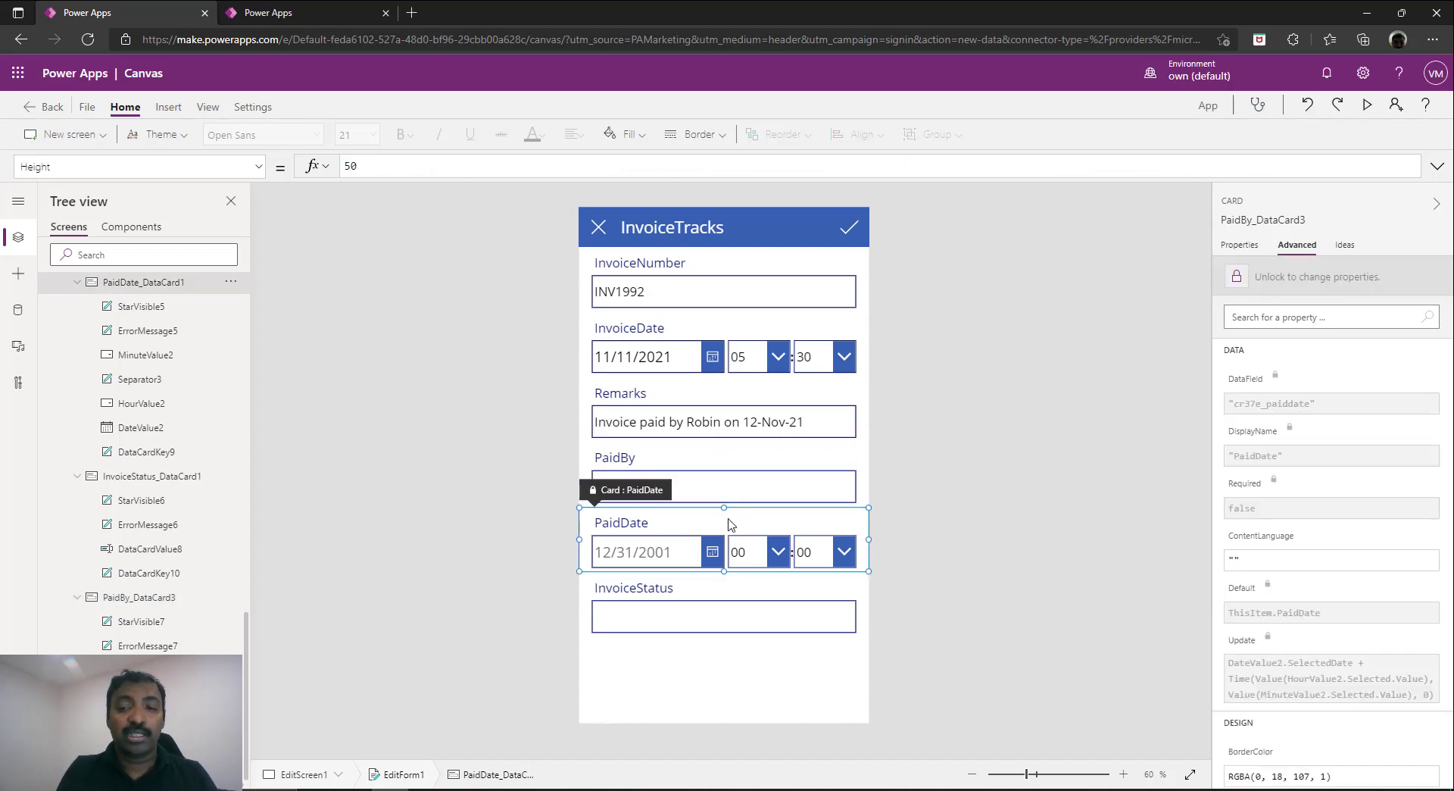
left_click(1315, 290)
left_click_drag(1352, 573, 1198, 573)
key("ctrl+v")
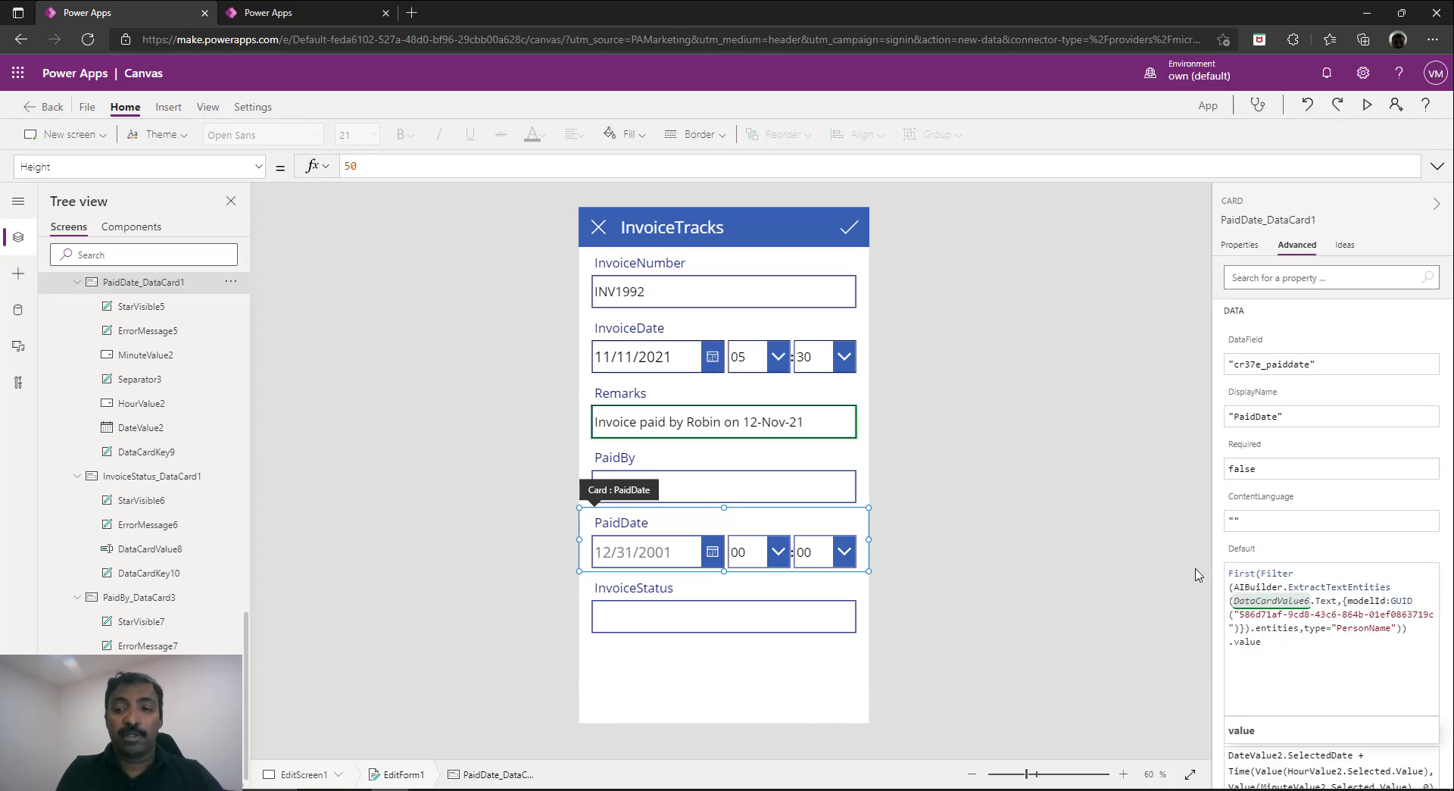
Set the entity type filter in the PaidDate card's Default formula to "DateTime"
double_click(1360, 628)
type("Date")
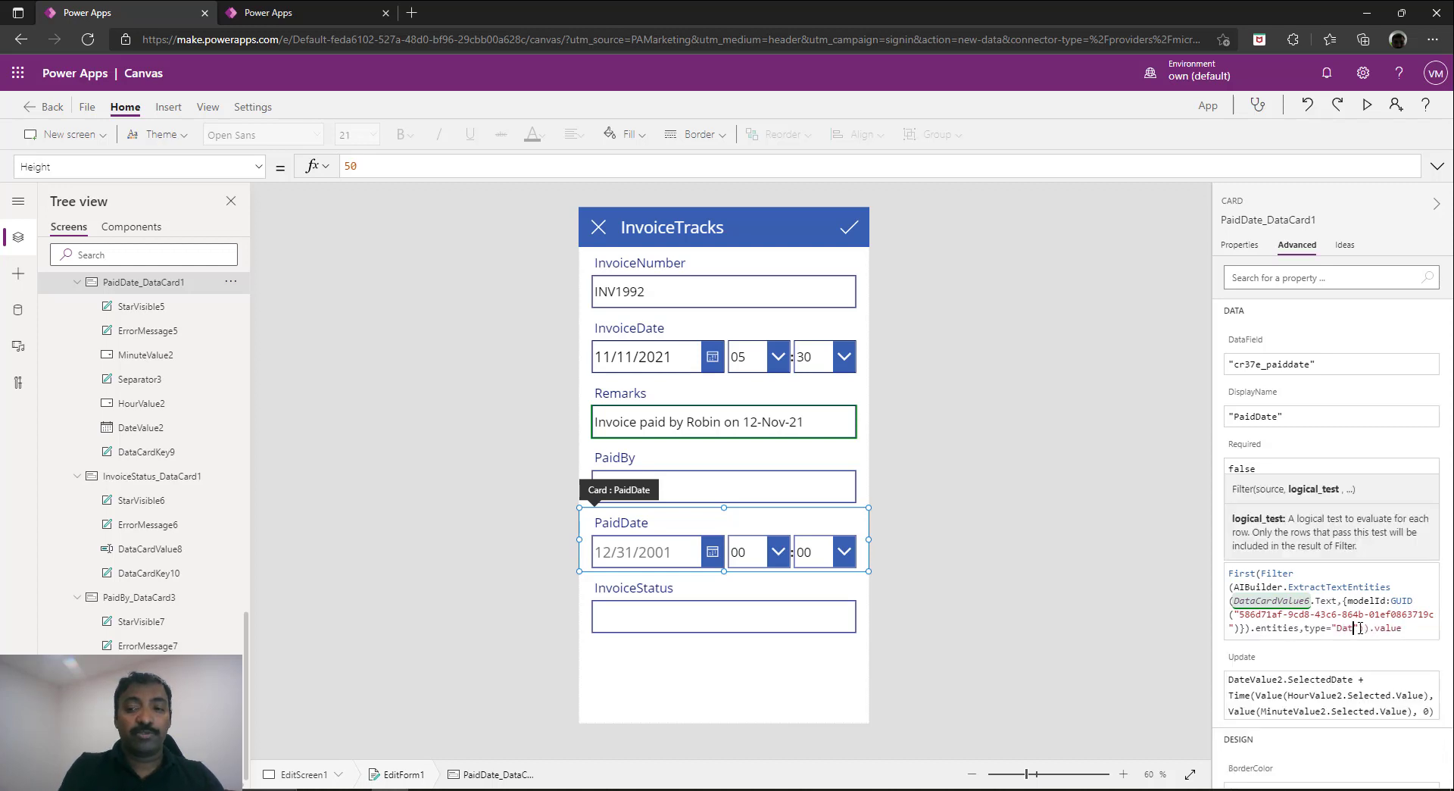
type("Time")
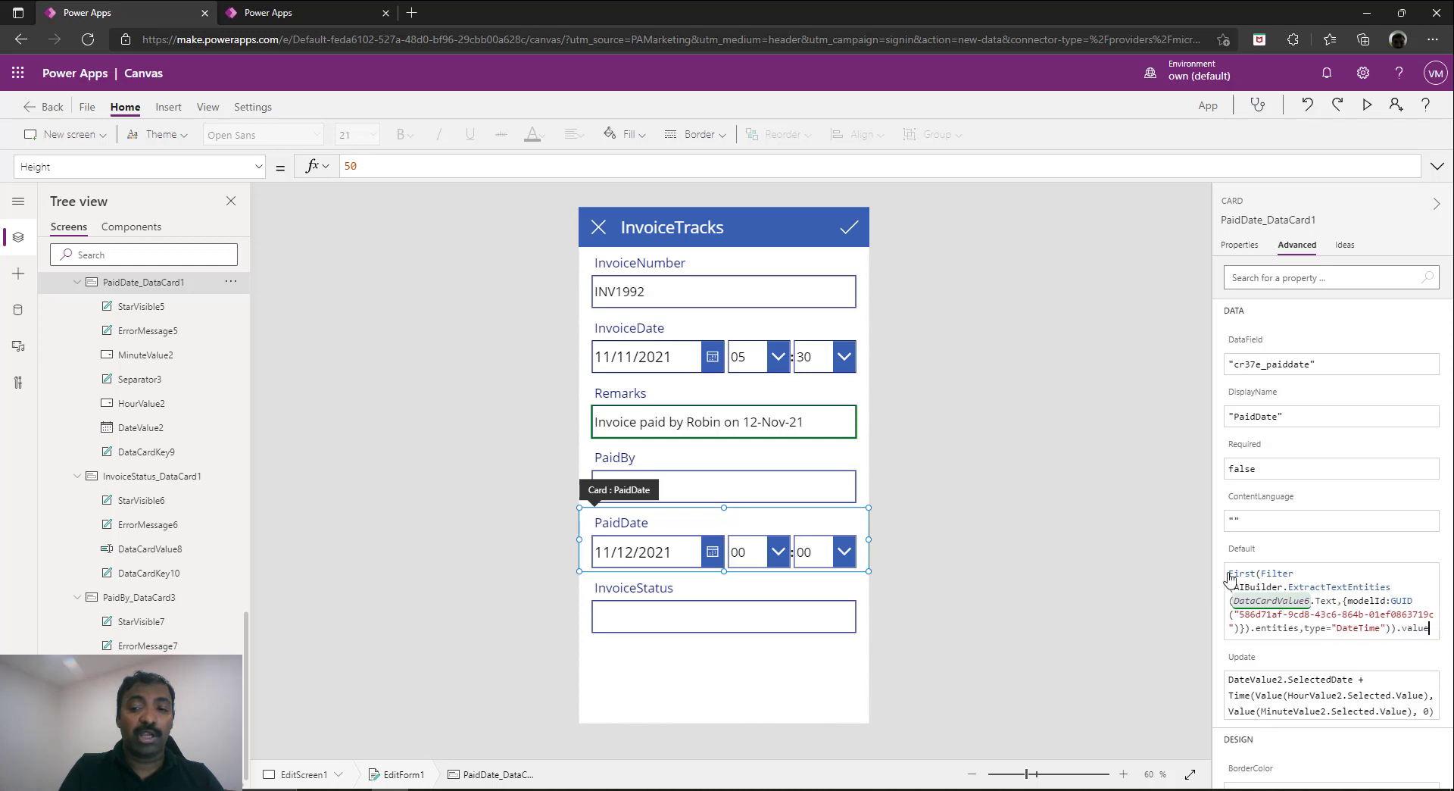
Wrap the PaidDate card's whole Default formula in DateValue( )
double_click(1250, 573)
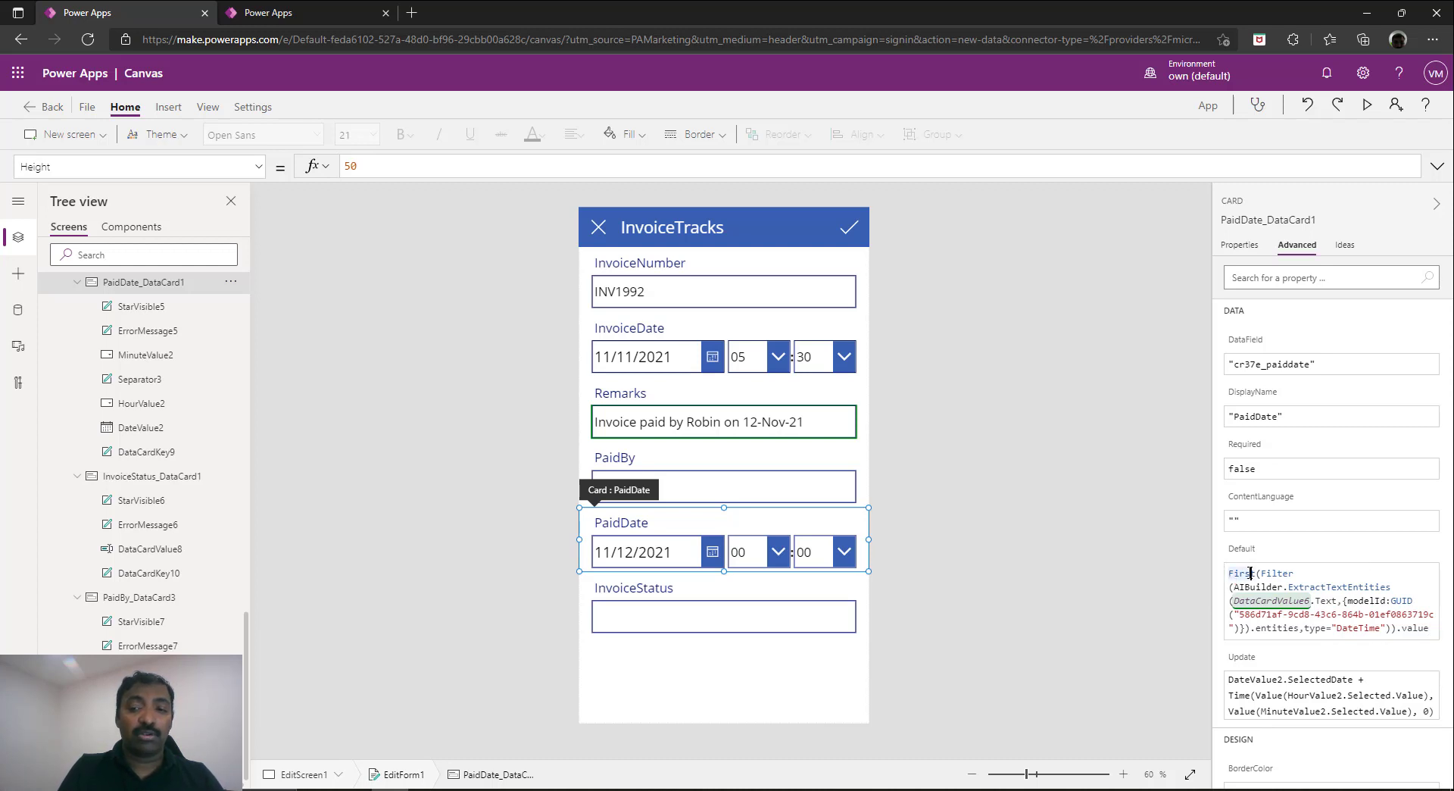
left_click(1249, 572)
type("DateValue")
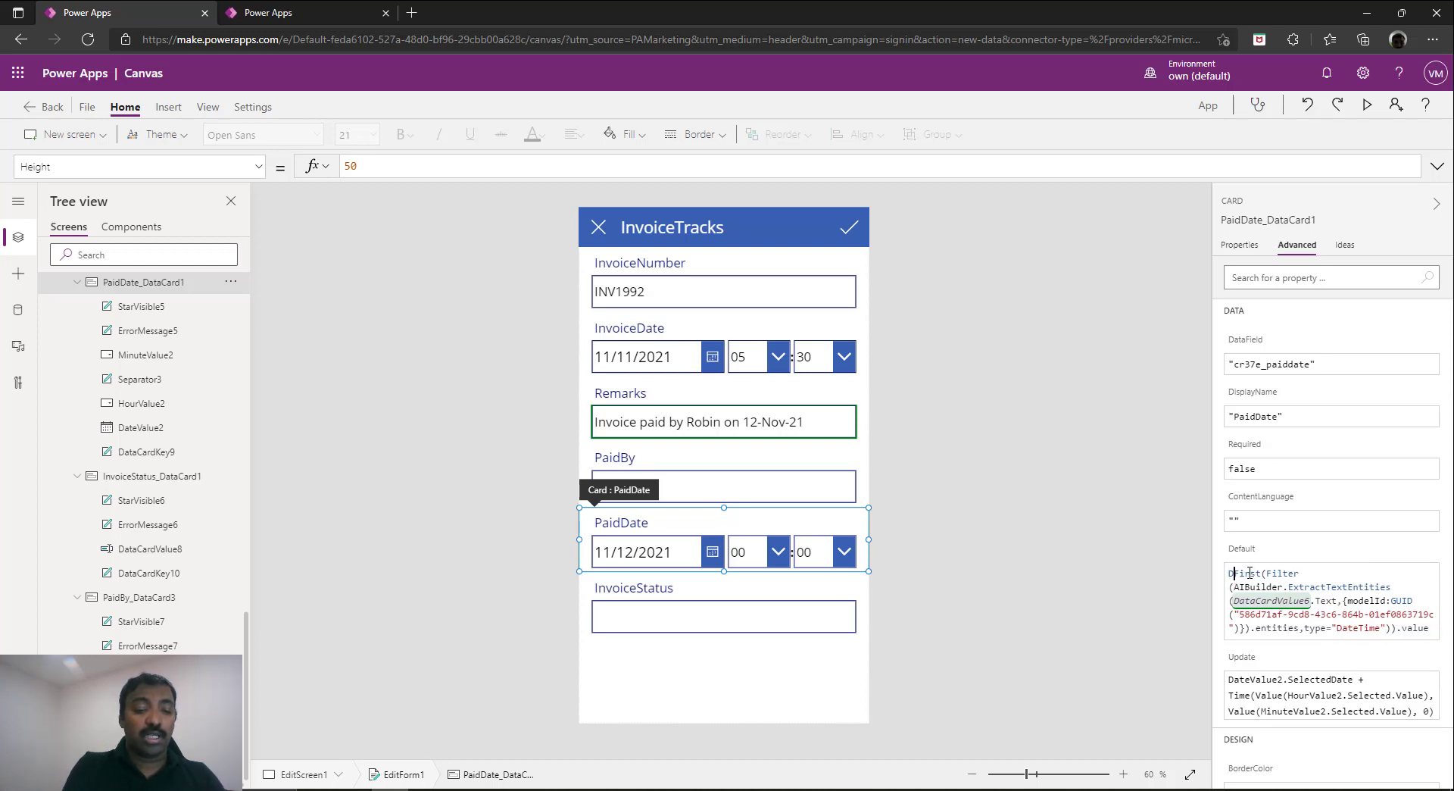
type("(")
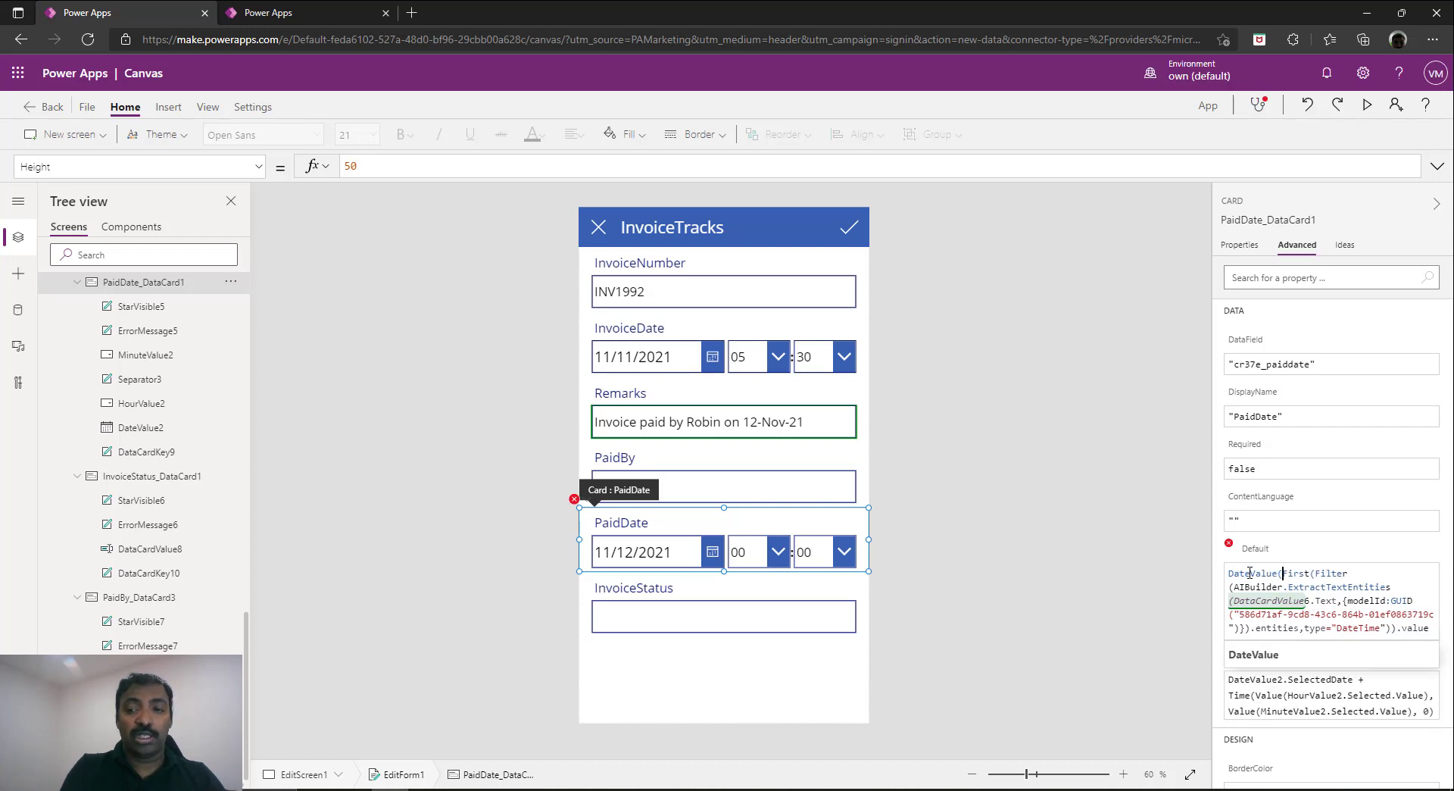
left_click(1431, 628)
type(")")
key("shift+Return")
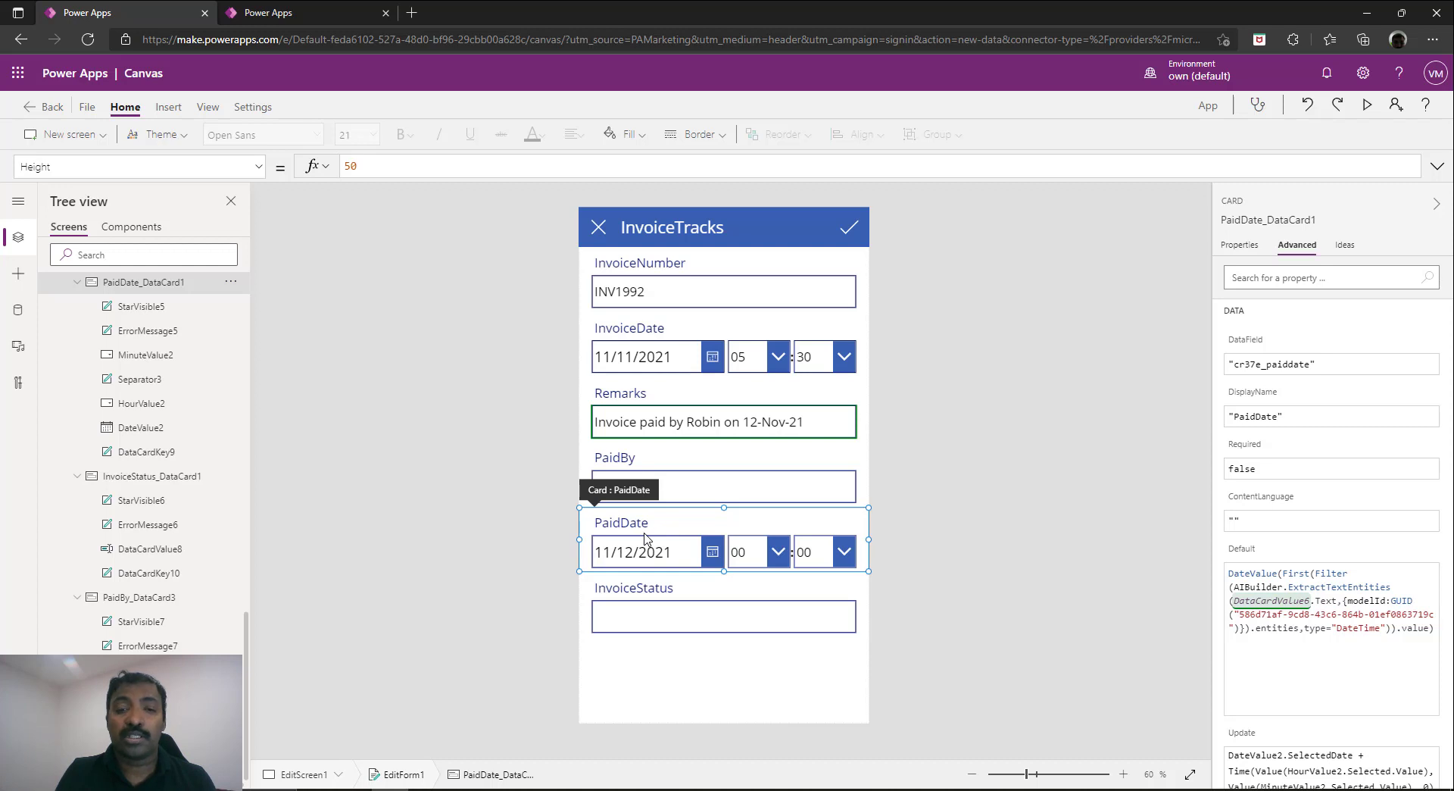
Unlock the InvoiceStatus card and replace its Default with the copied AIBuilder.ExtractTextEntities formula
left_click(676, 595)
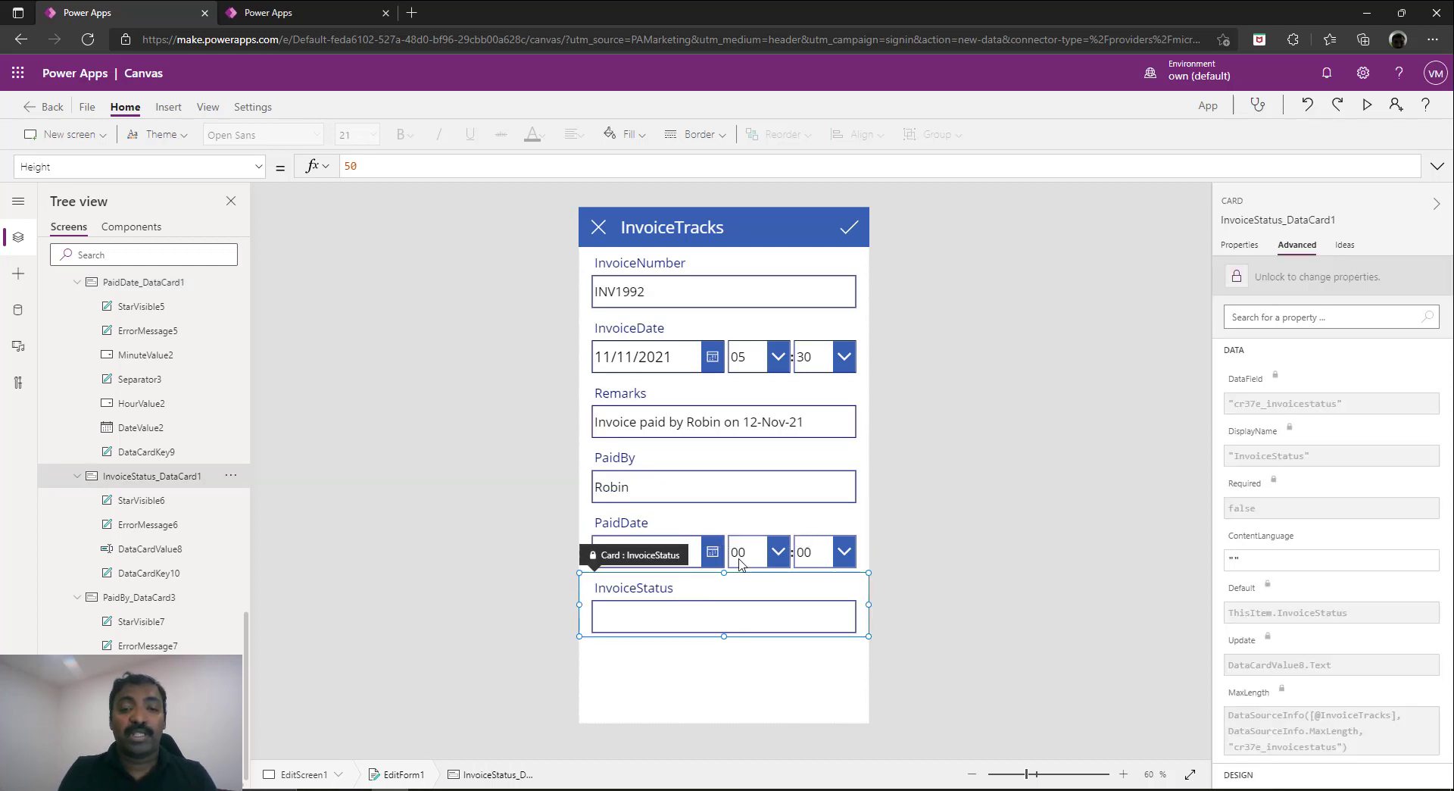
left_click(1321, 280)
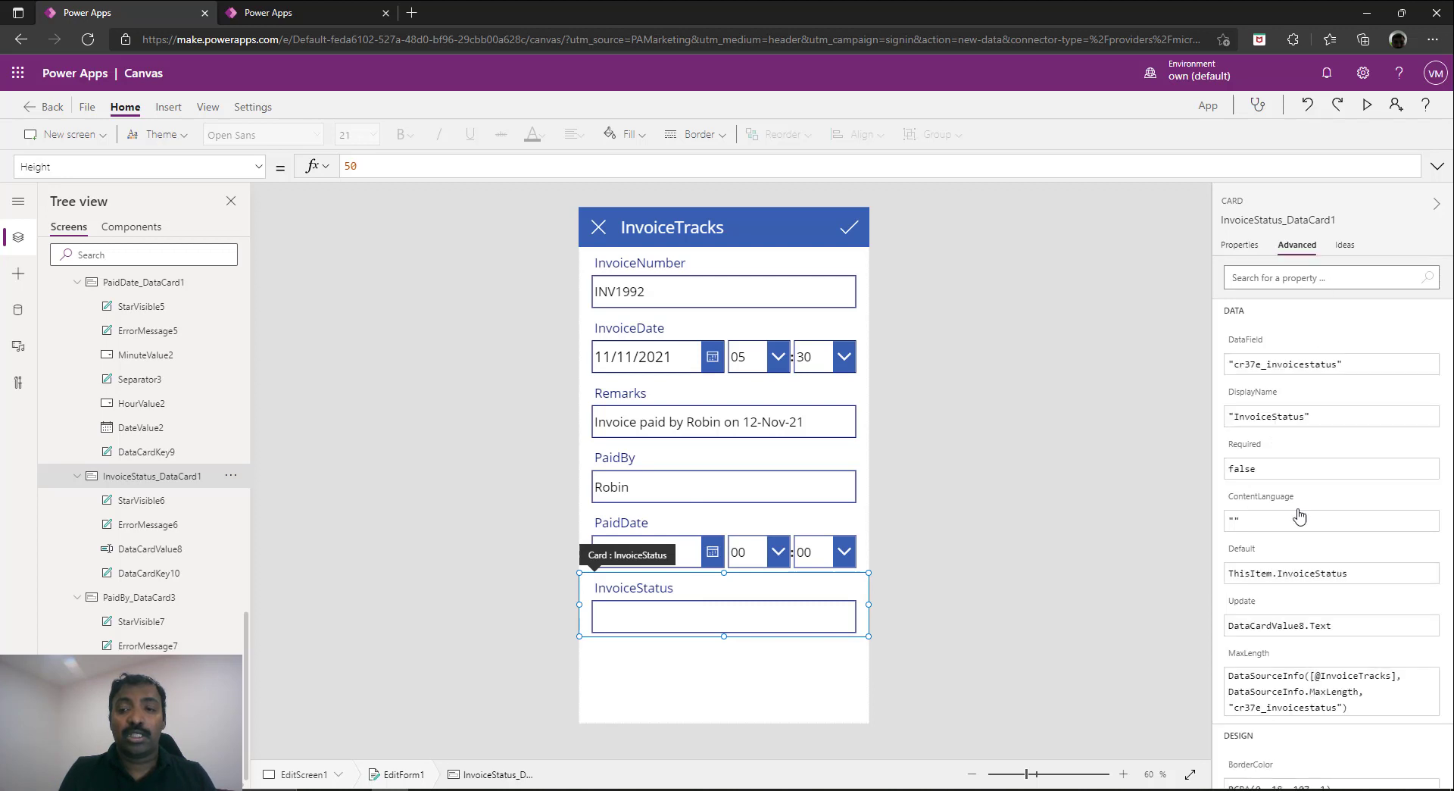
left_click_drag(1352, 573, 1092, 594)
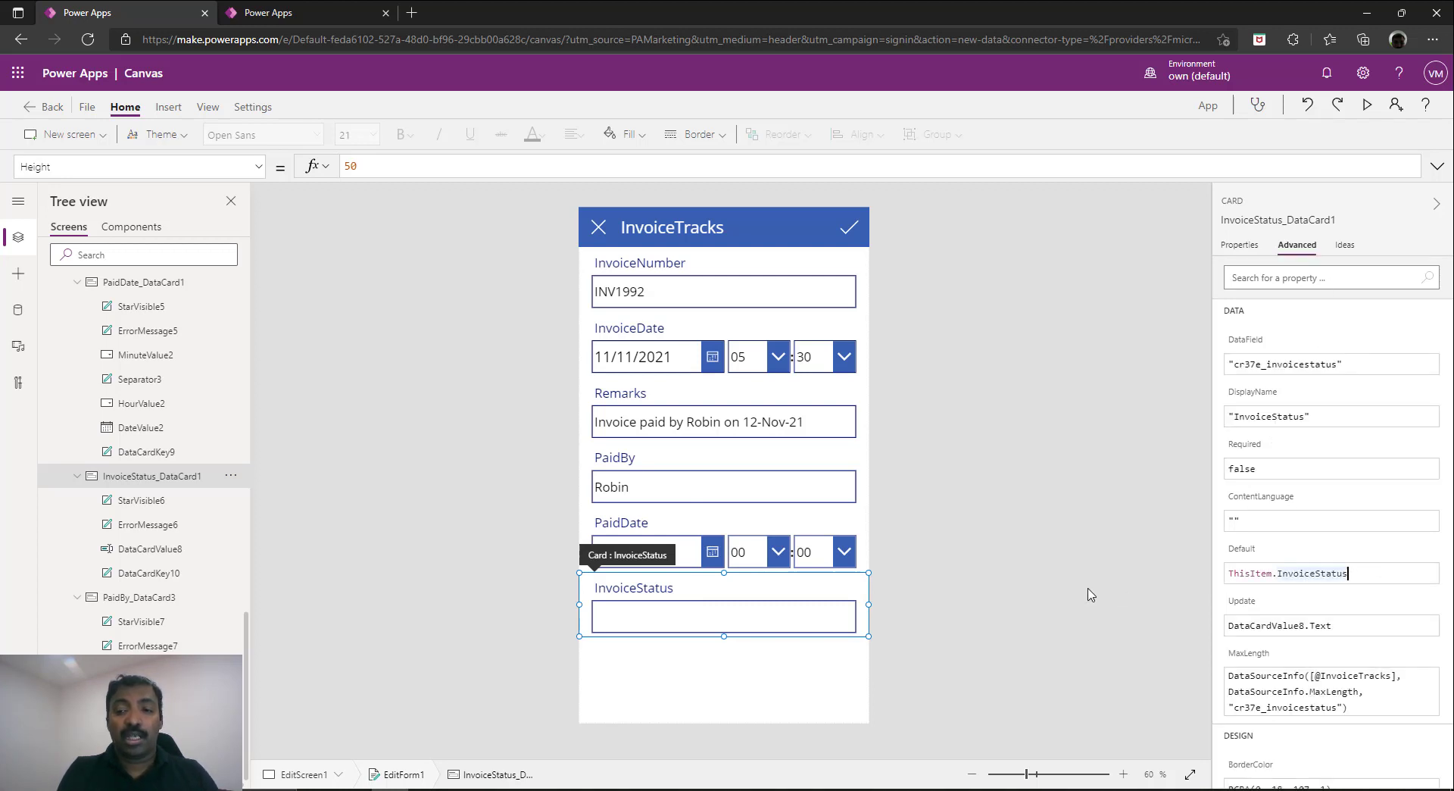
key("ctrl+v")
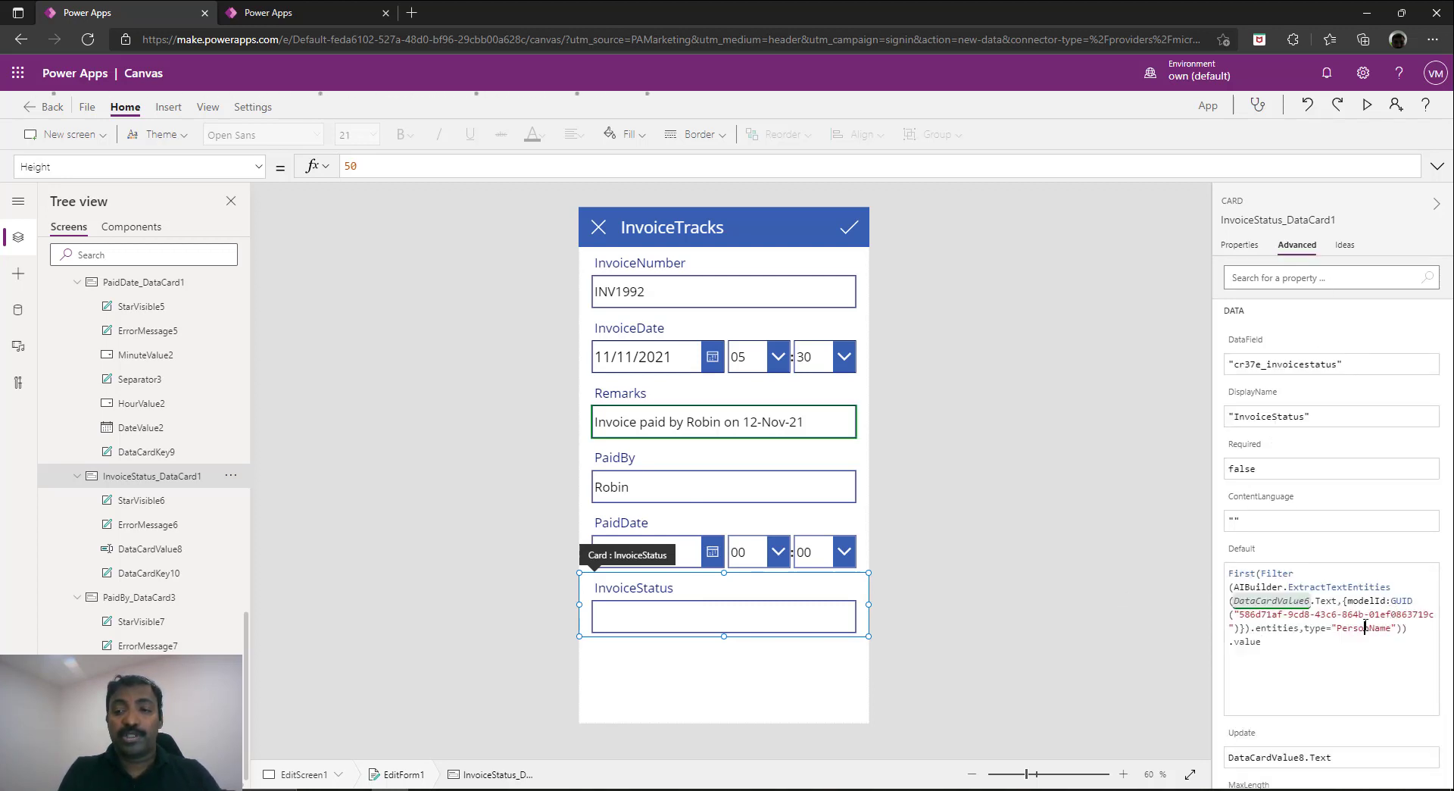
Set the entity type filter in the InvoiceStatus card's Default formula to "InvoiceStatus" and leave the formula
double_click(1366, 627)
type("InvoiceSTat")
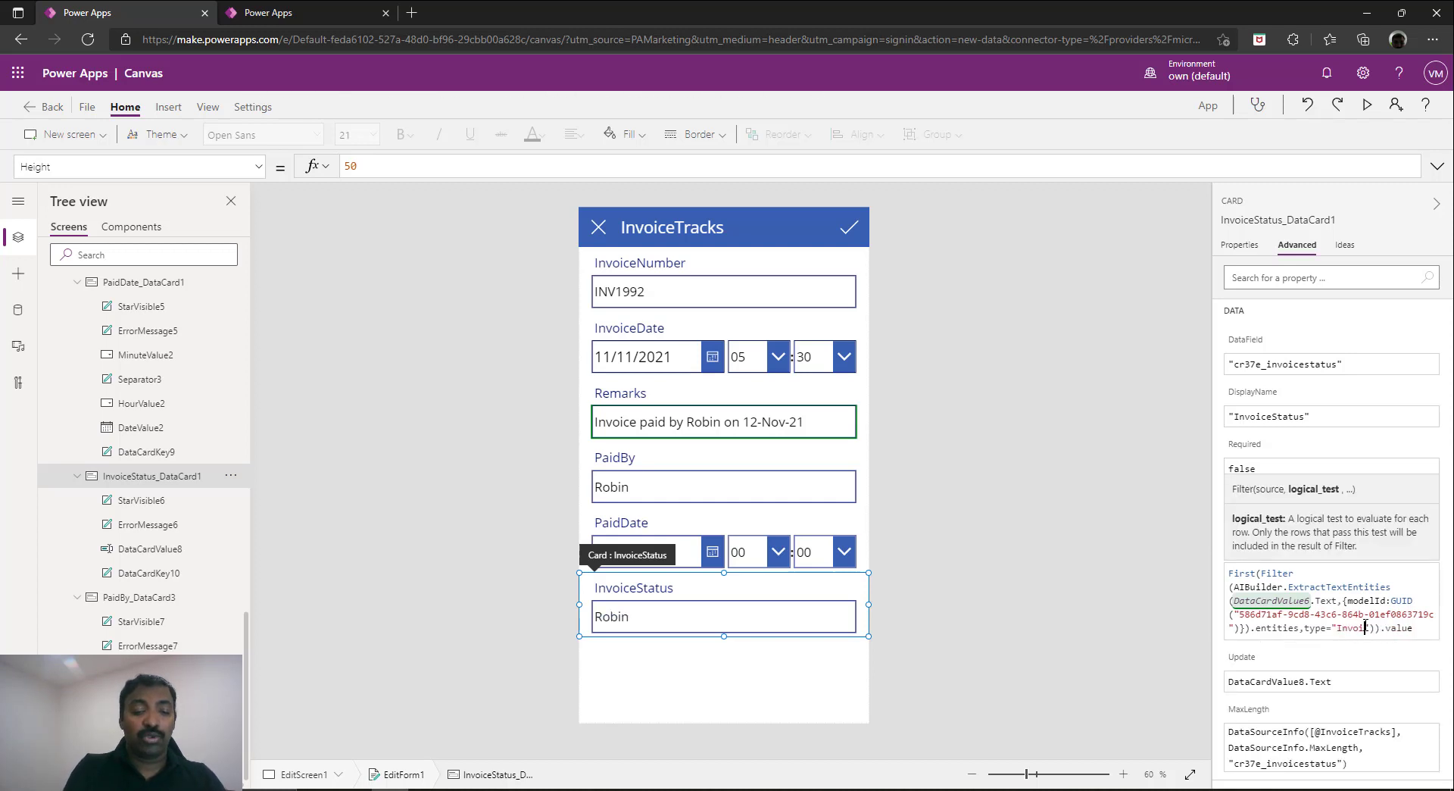
type("us")
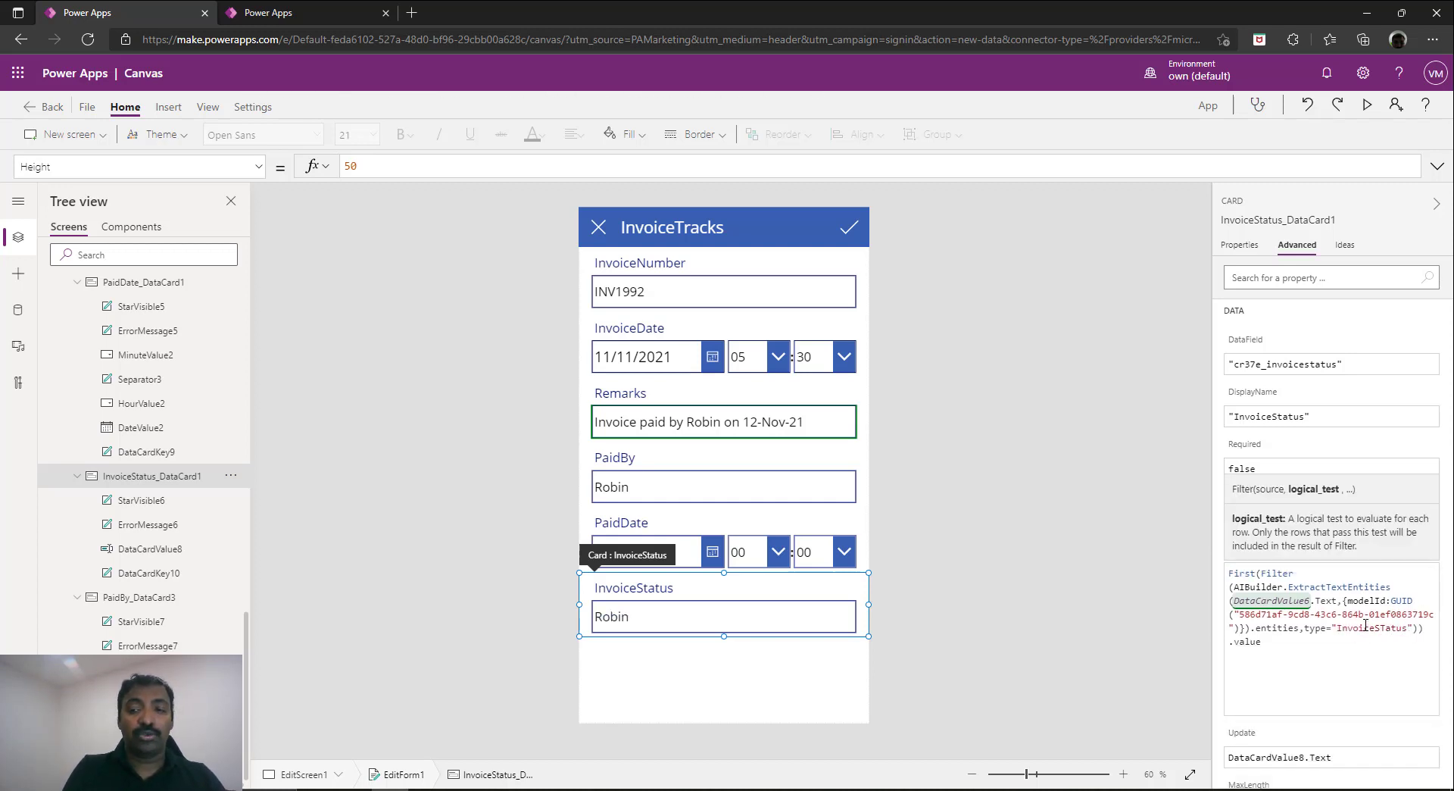
key("Left")
key("BackSpace")
type("t")
left_click(1374, 666)
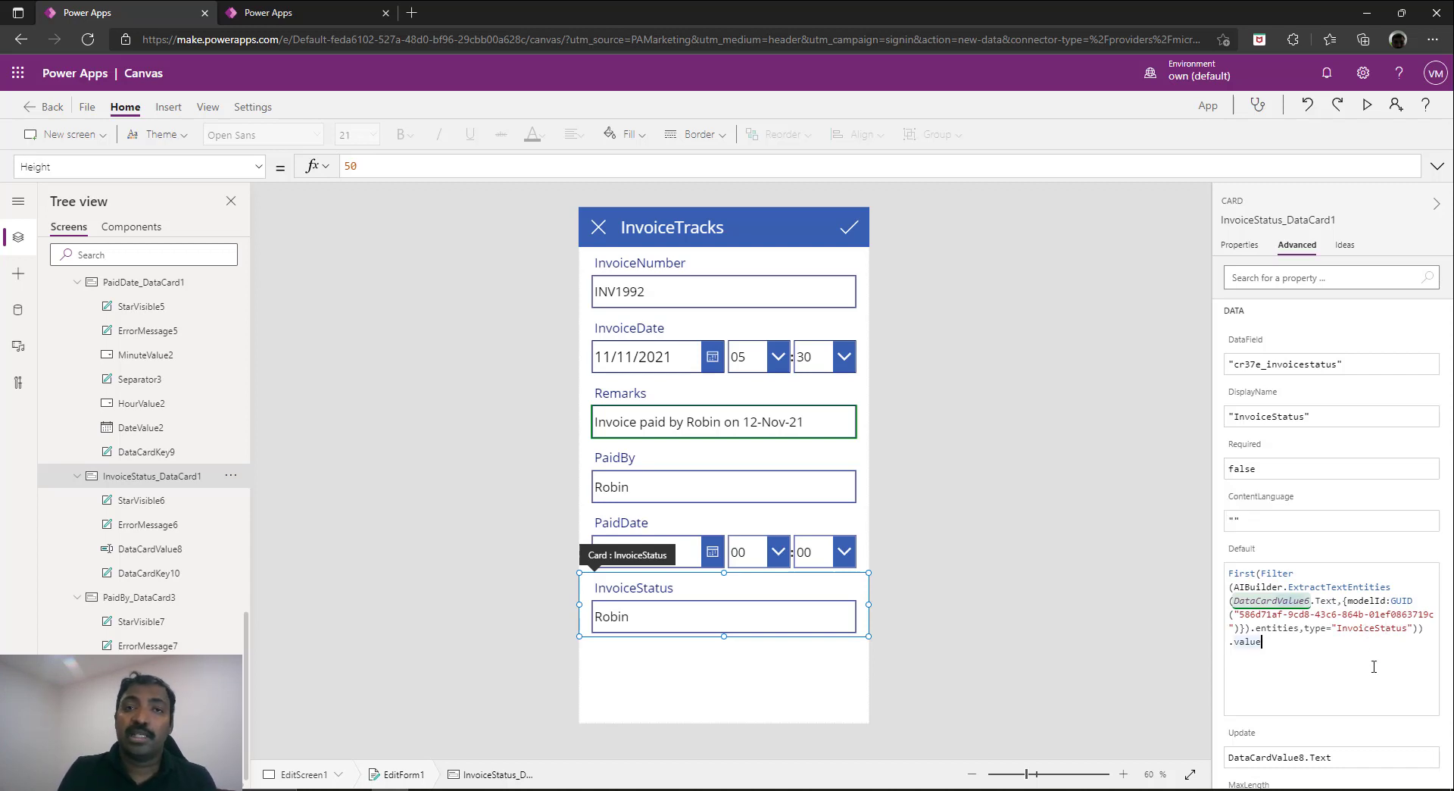
double_click(1337, 628)
left_click(1295, 645)
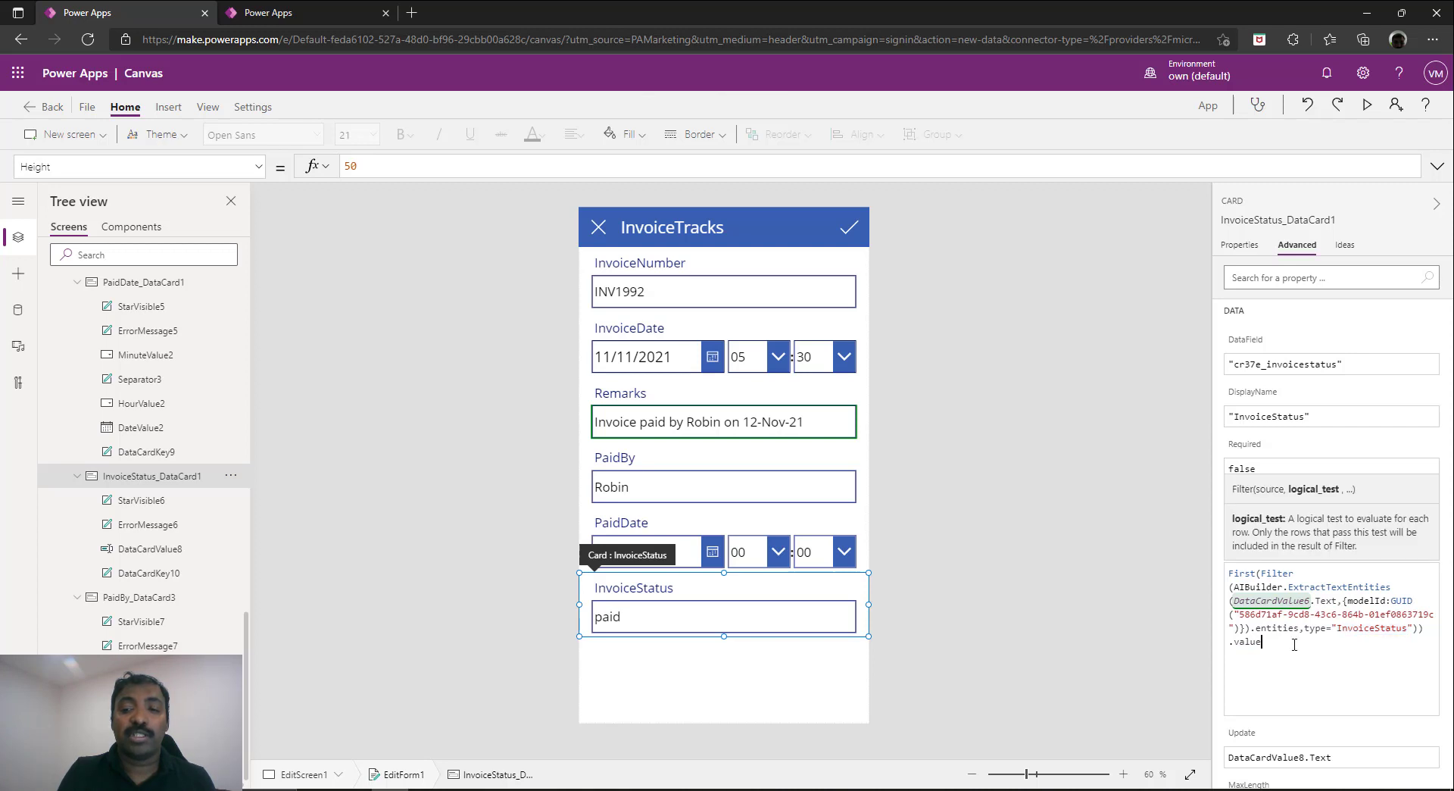
key("Return")
left_click(1155, 618)
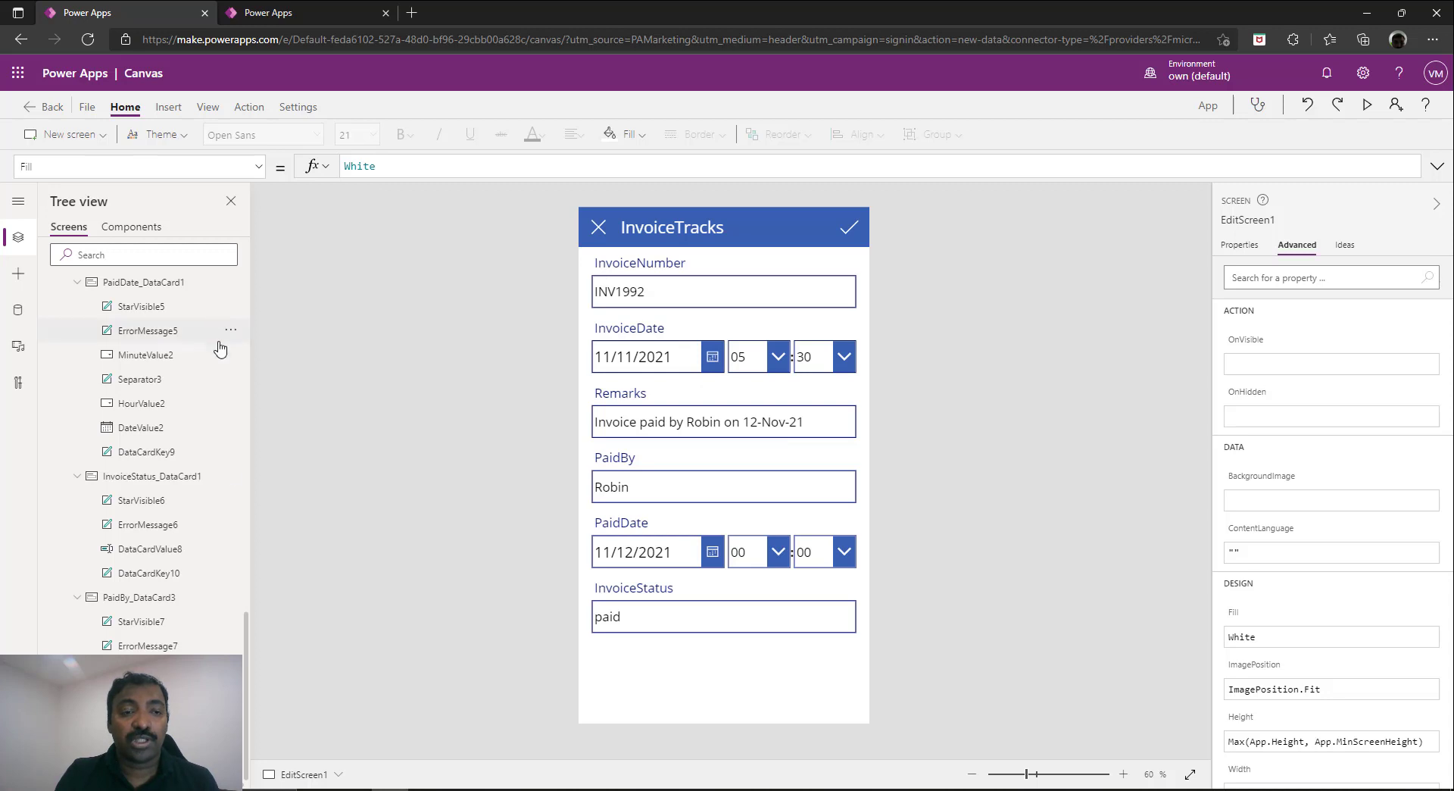
Select BrowseScreen1 and run the app in preview from there
left_click_drag(248, 645, 162, 286)
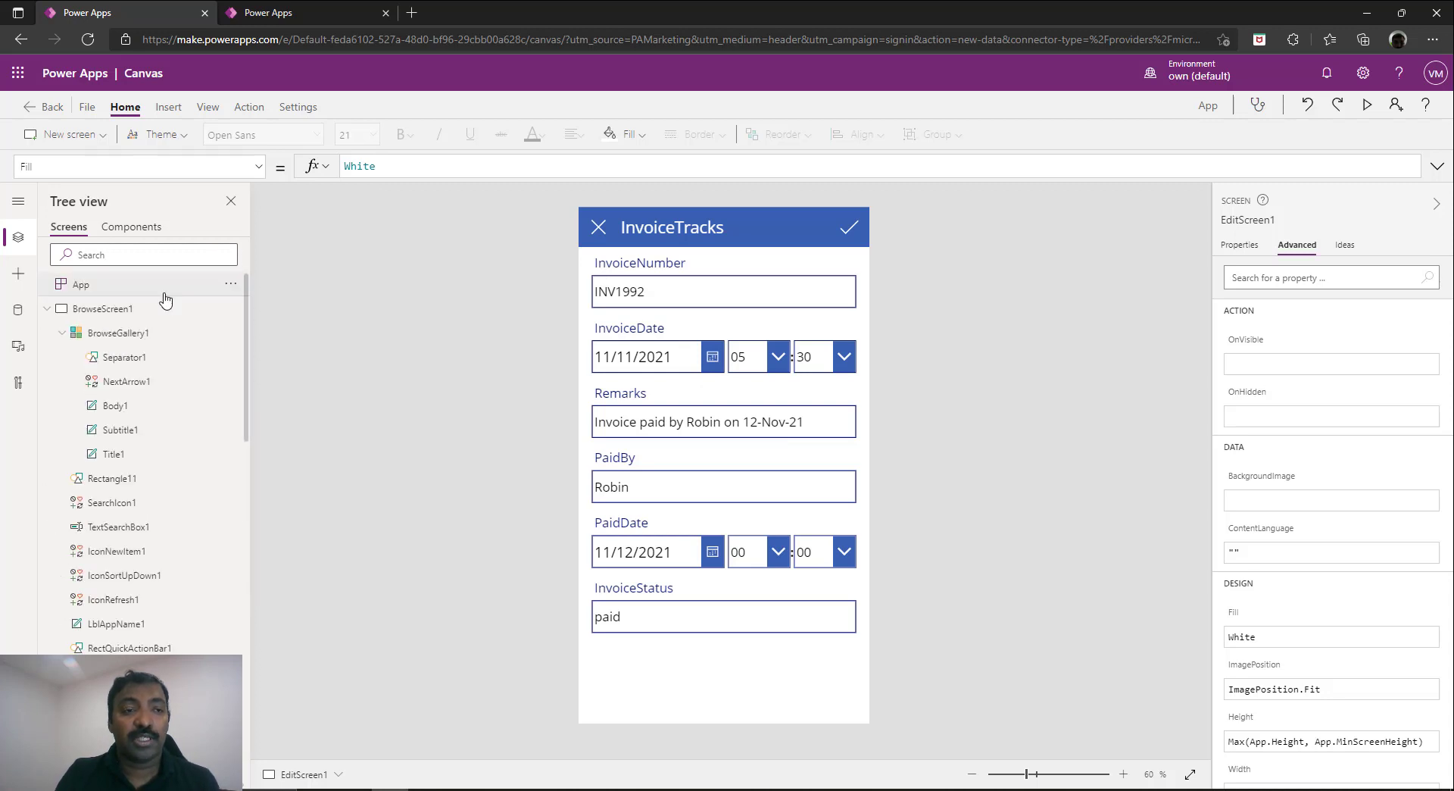
left_click(155, 314)
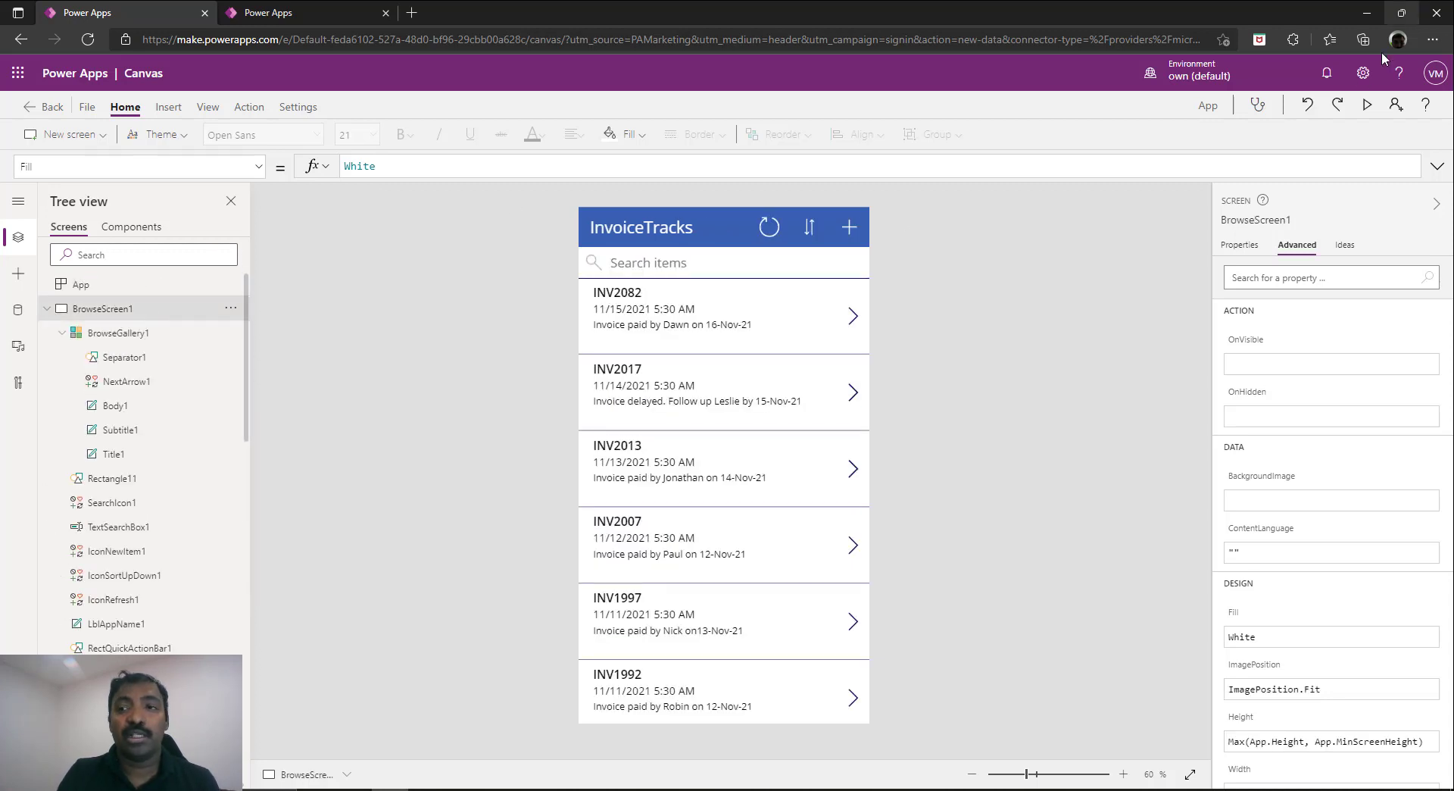
left_click(1365, 108)
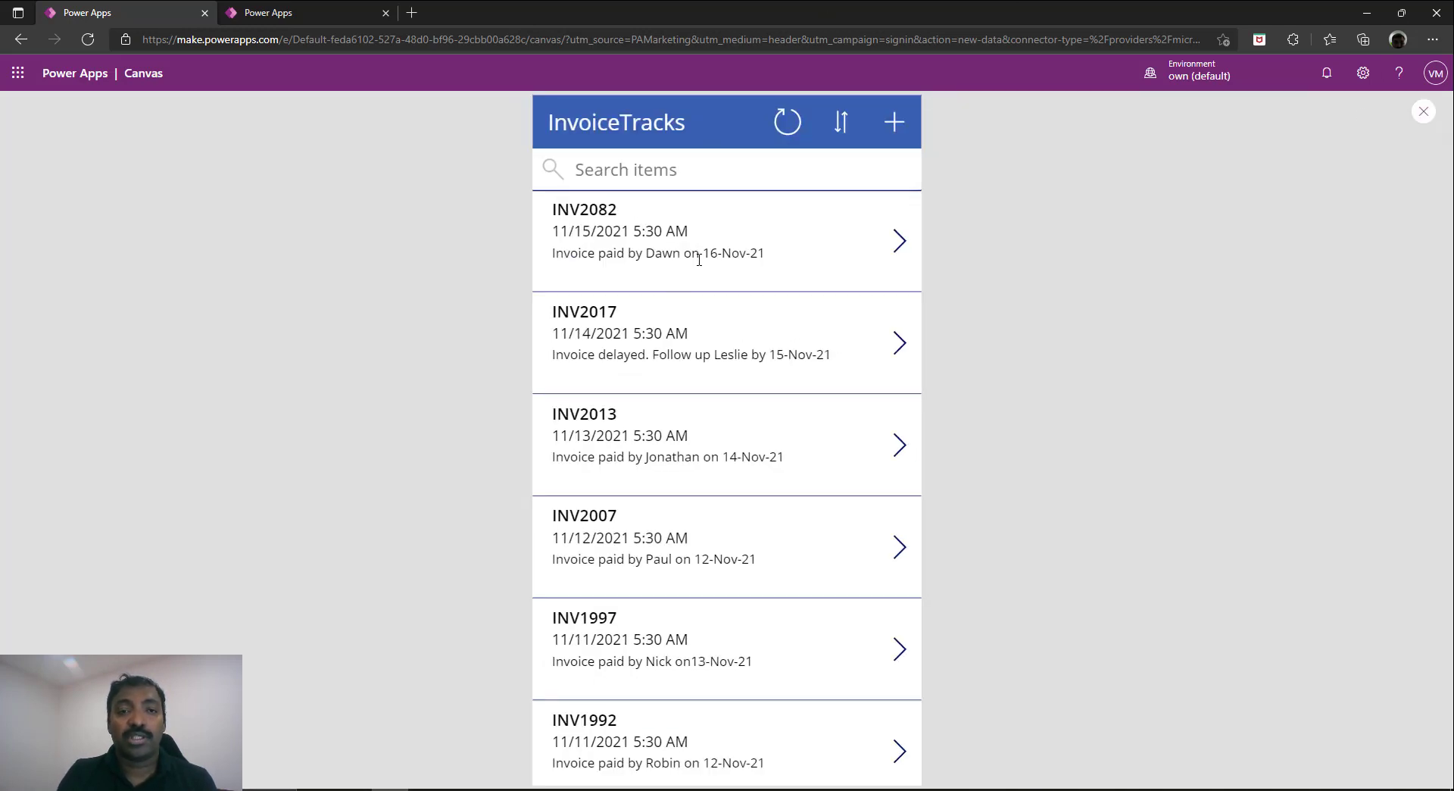
Edit the invoice dated 11/15/2021, enter the payer's name from Remarks in PaidBy, and save the record
left_click(903, 250)
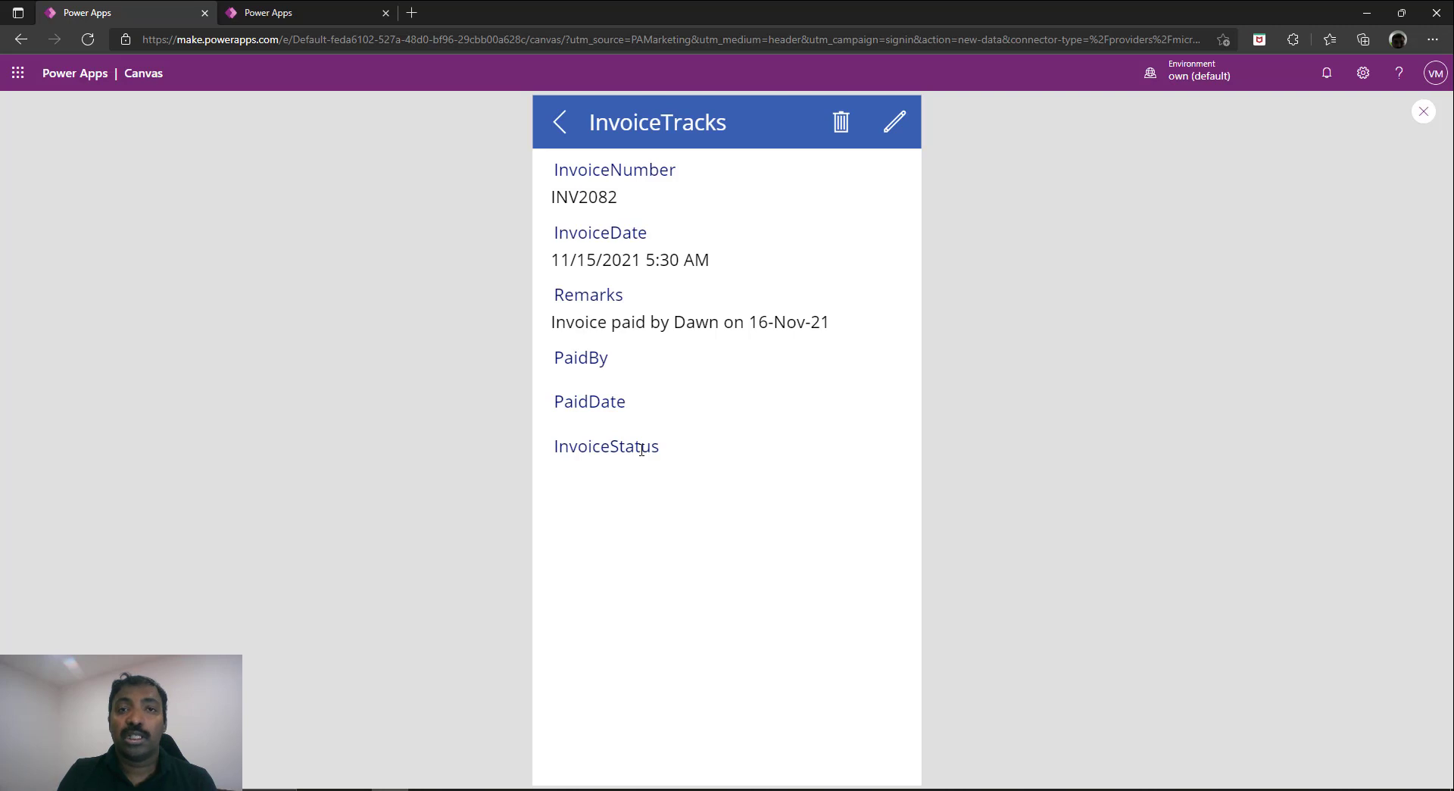
left_click(895, 122)
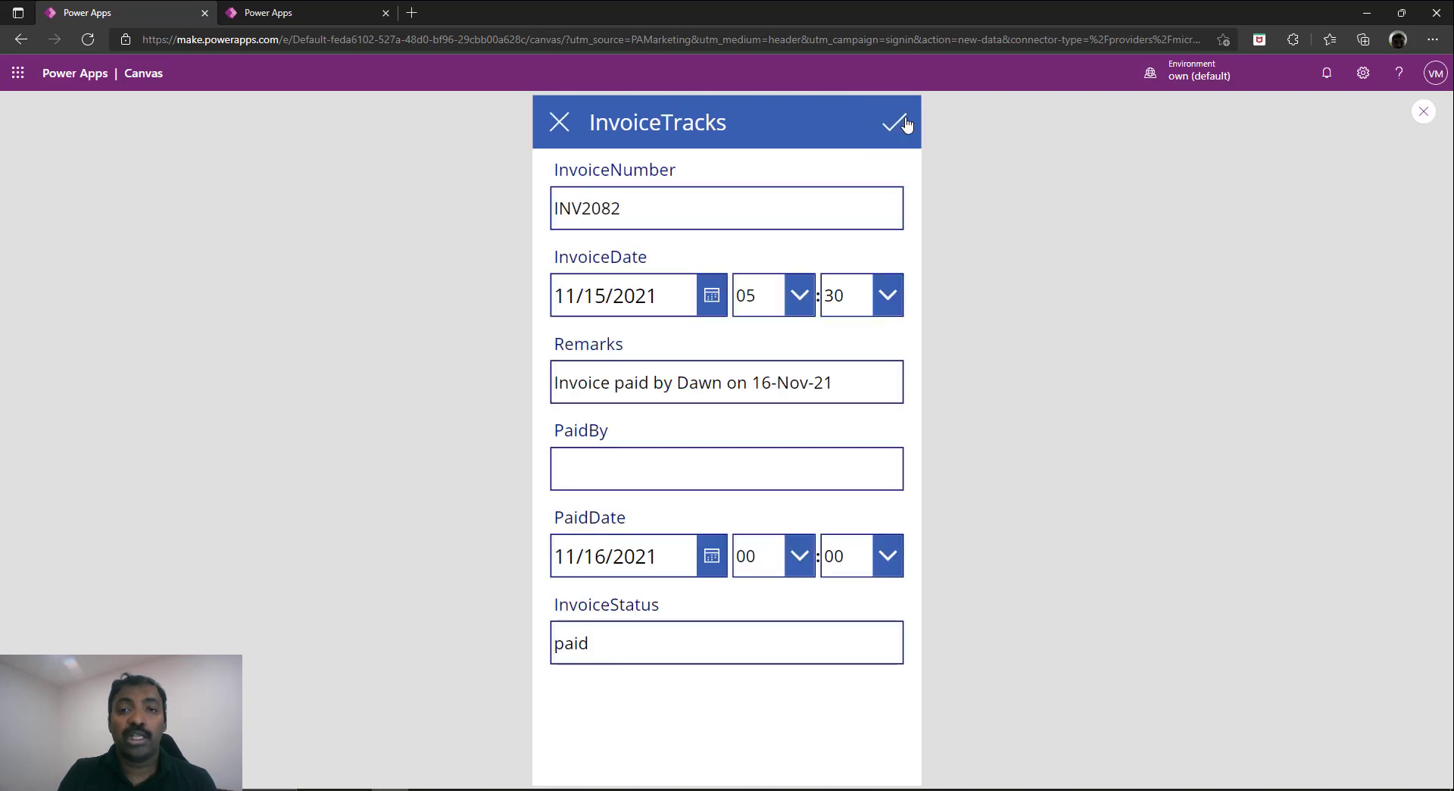
left_click(626, 462)
type("Dawn")
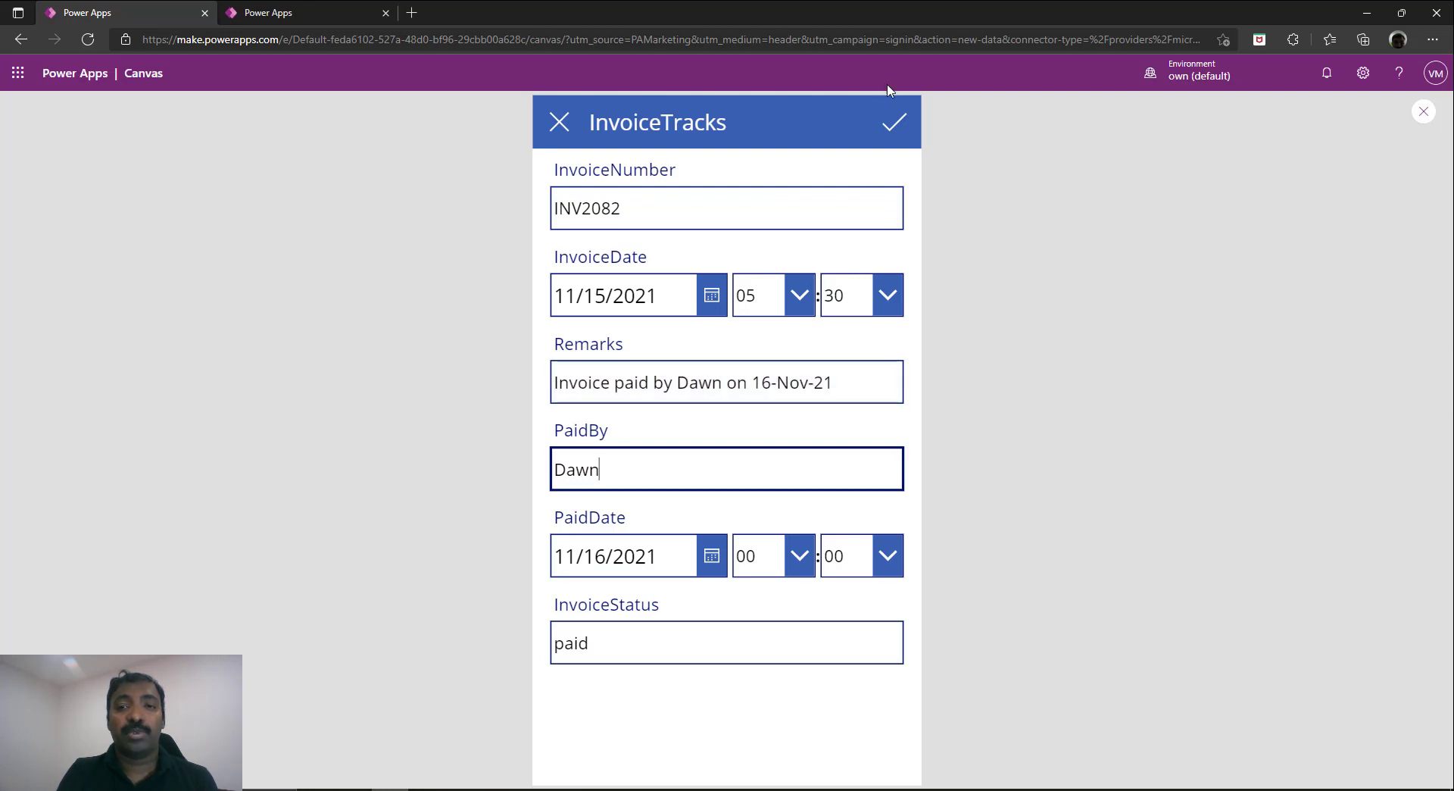
left_click(893, 116)
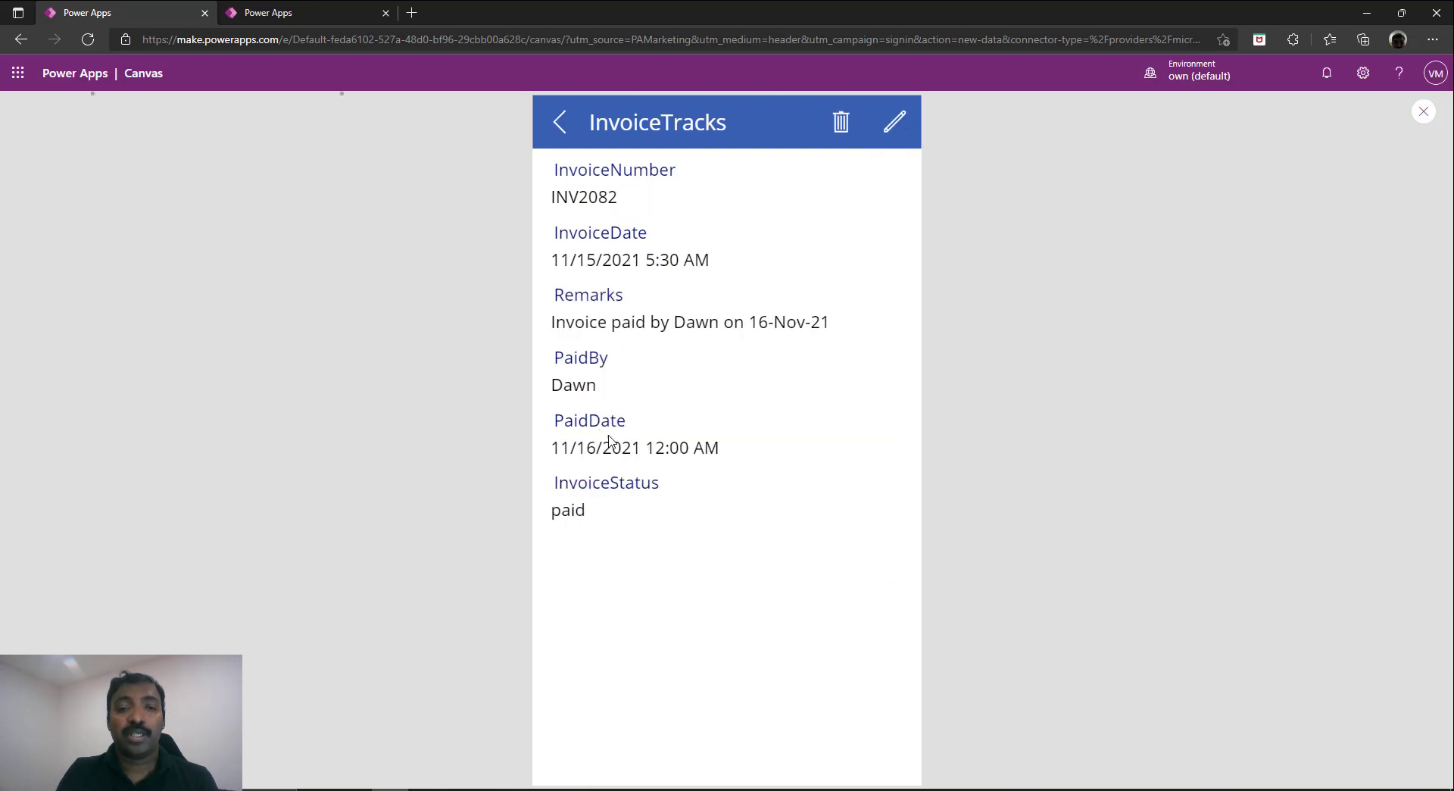
Return to the invoice list, open the delayed invoice dated 11/14/2021 for editing, and save it with the extracted values
left_click(569, 132)
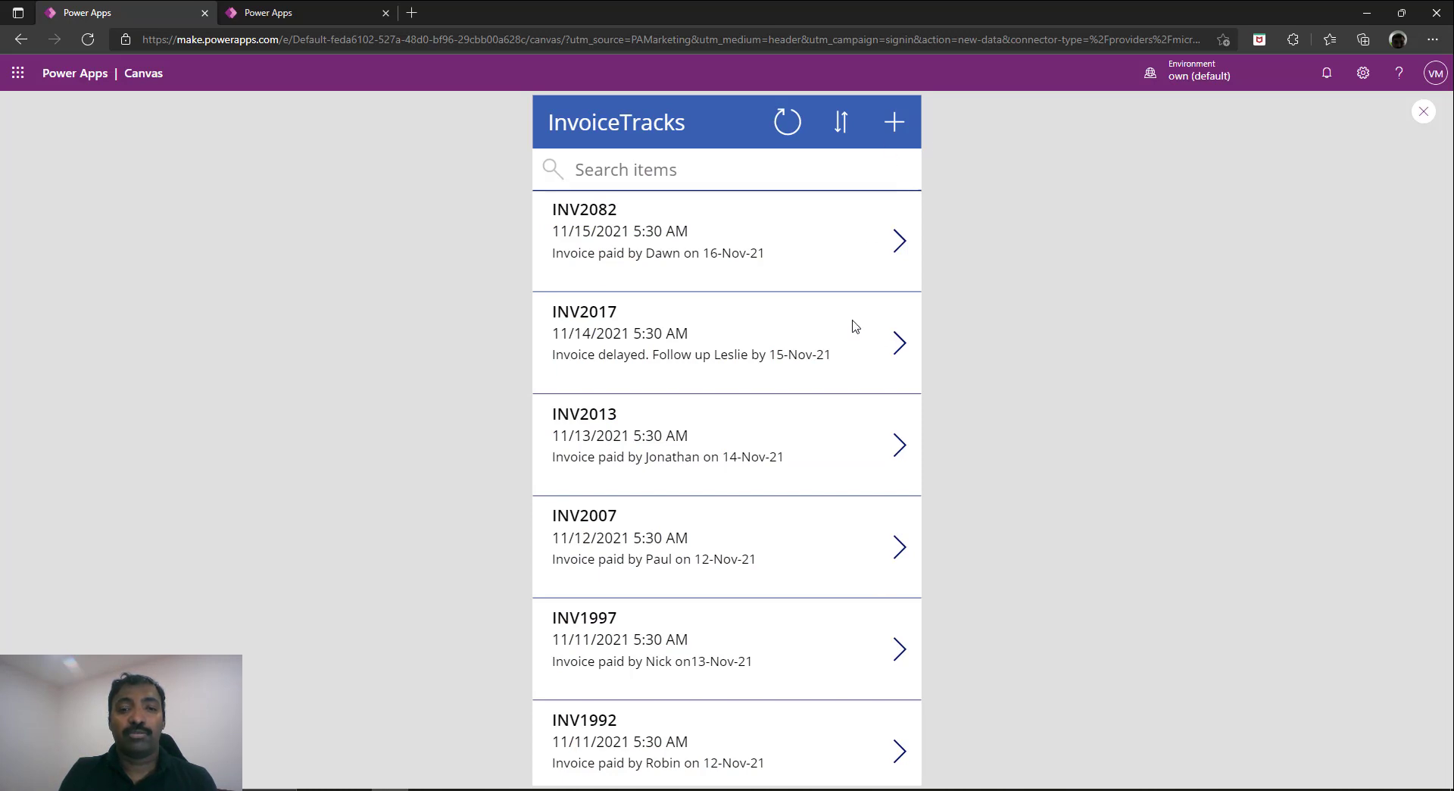
left_click(903, 342)
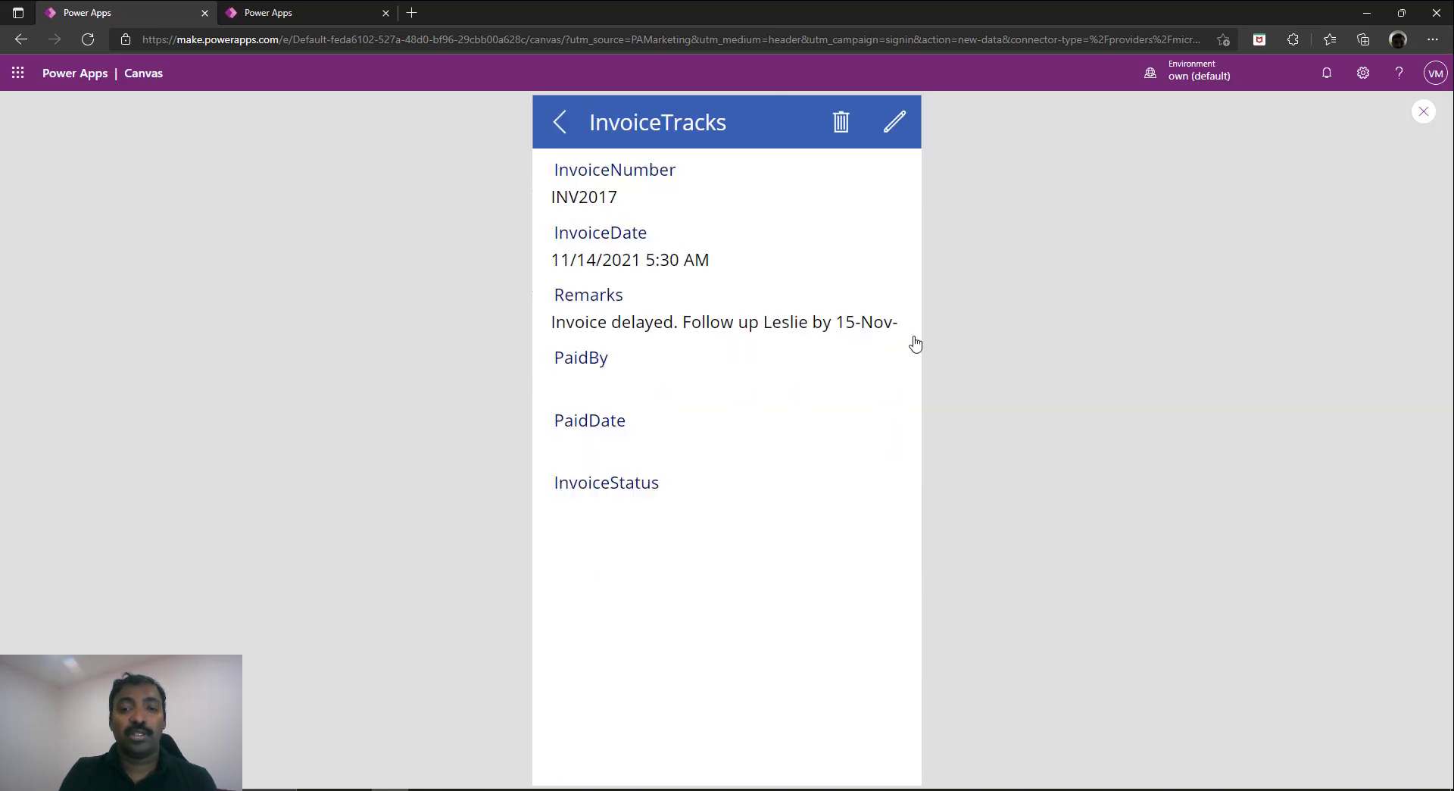
left_click(899, 138)
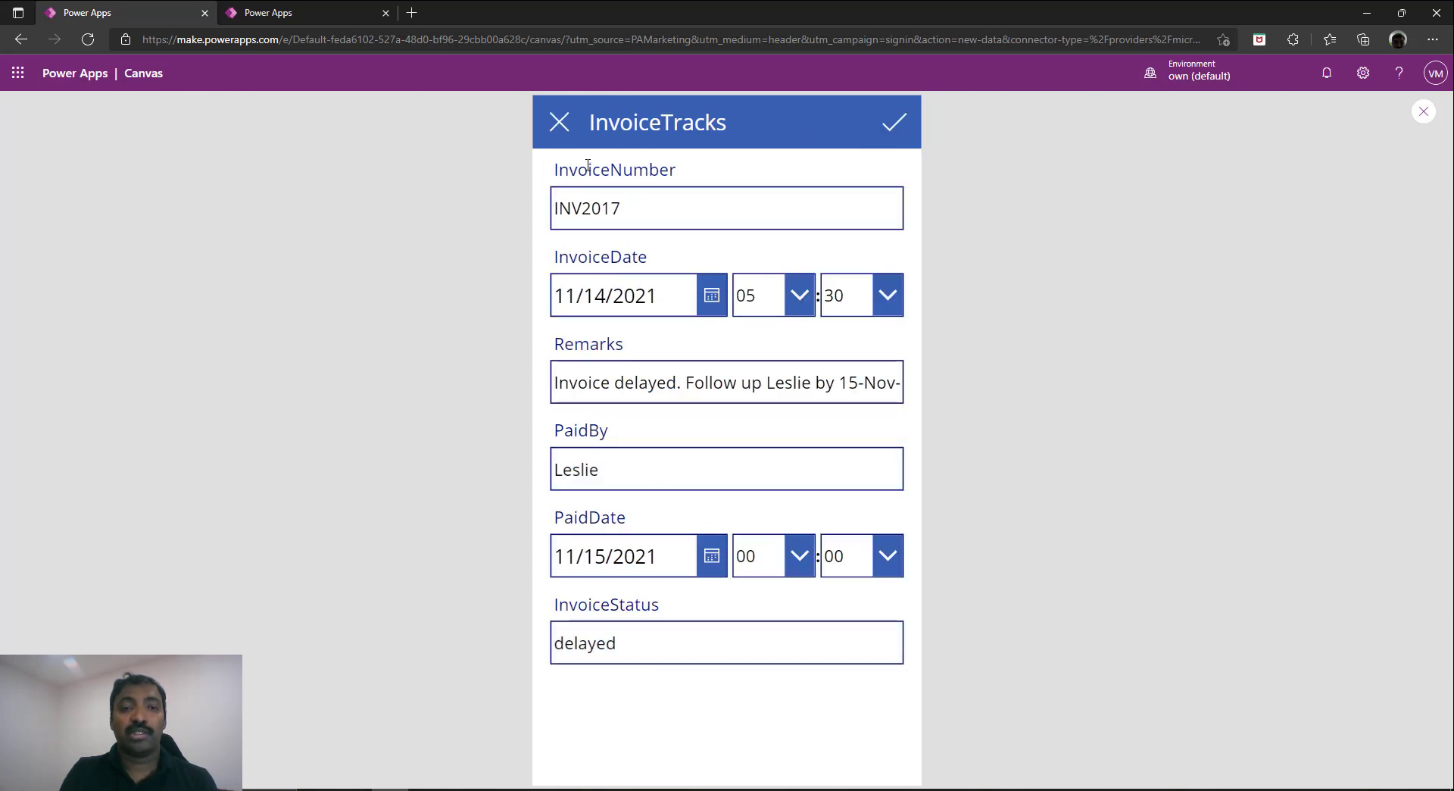
left_click(895, 123)
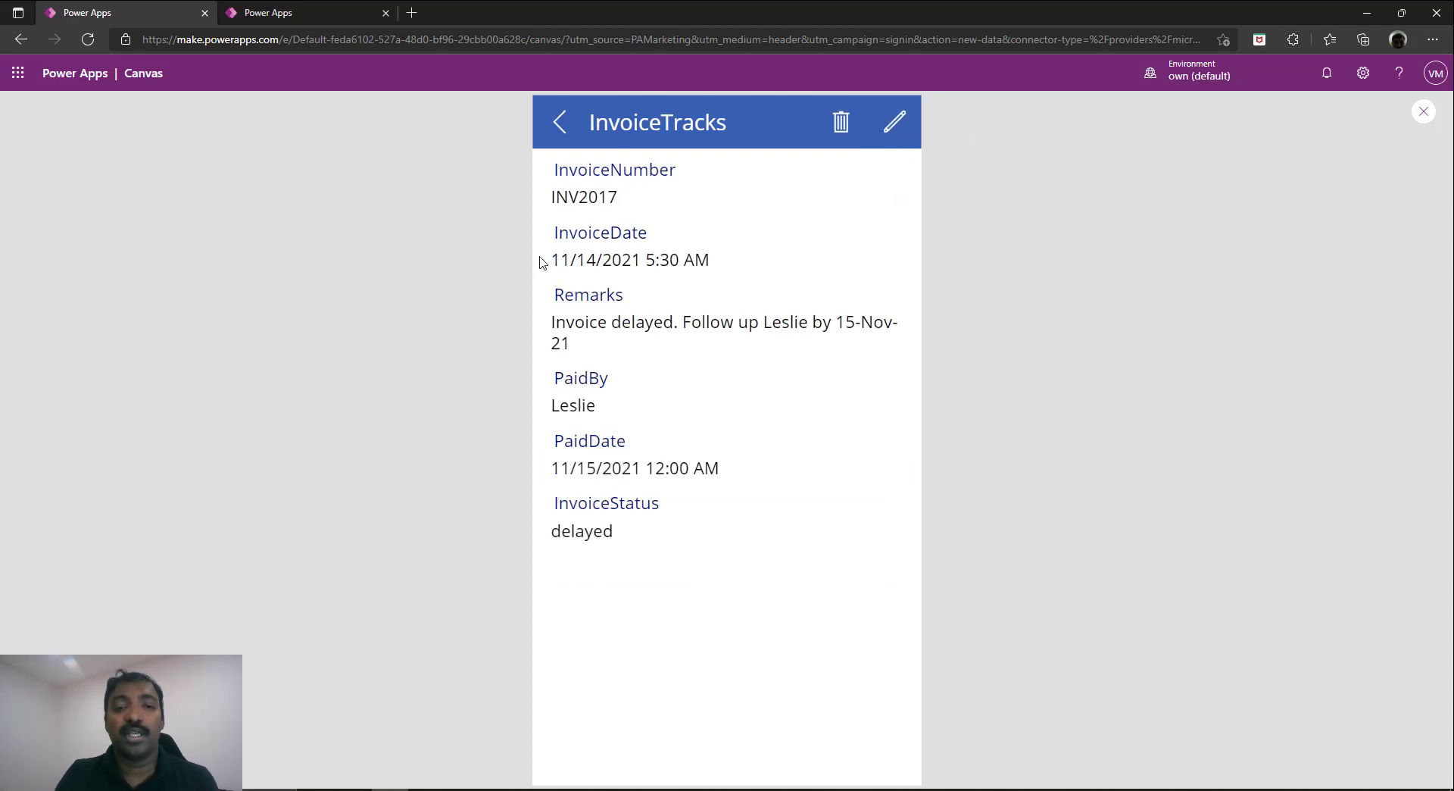
Return to the invoice list, search for "INV18", and open the details of the invoice dated 10/26/2021
left_click(565, 140)
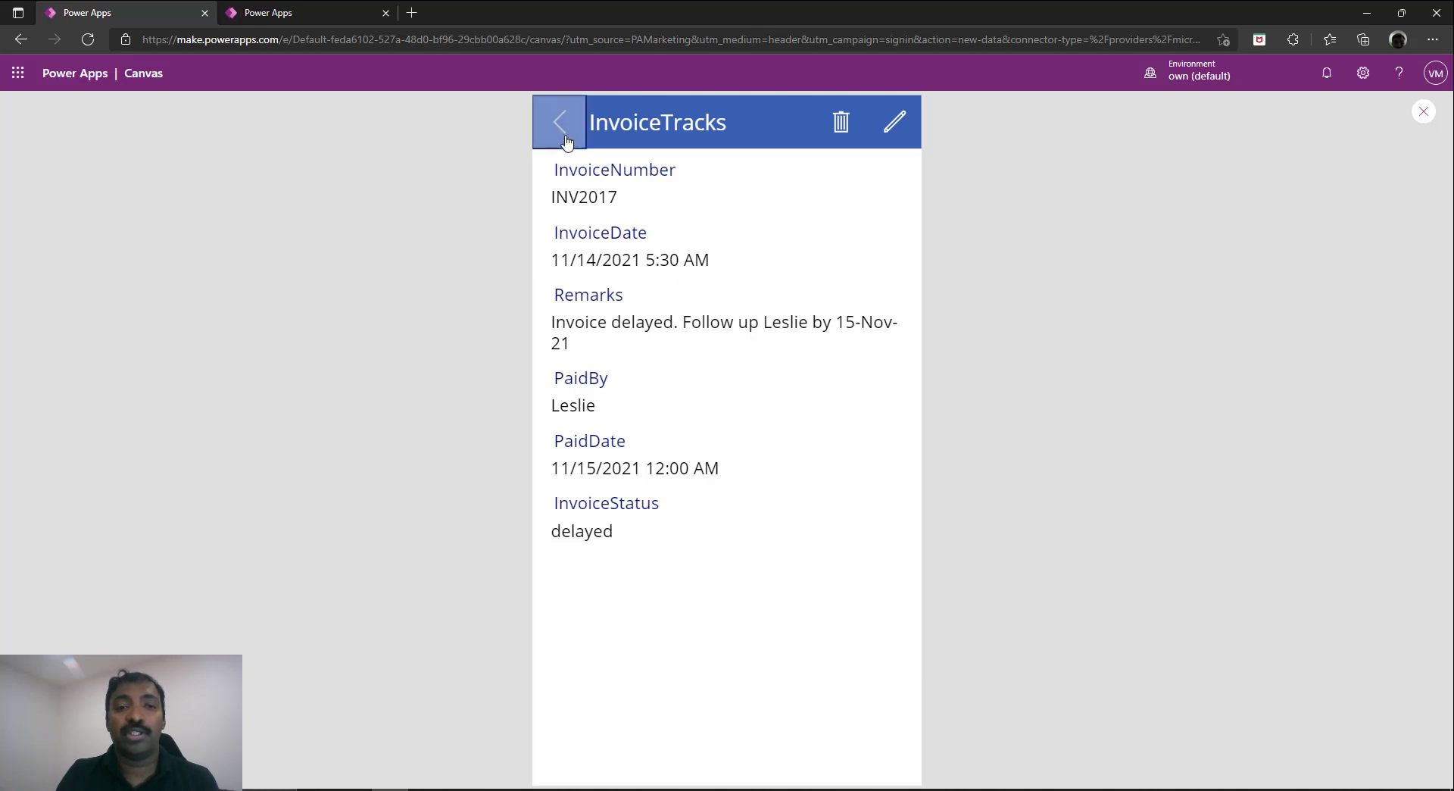
left_click(621, 169)
type("INV11")
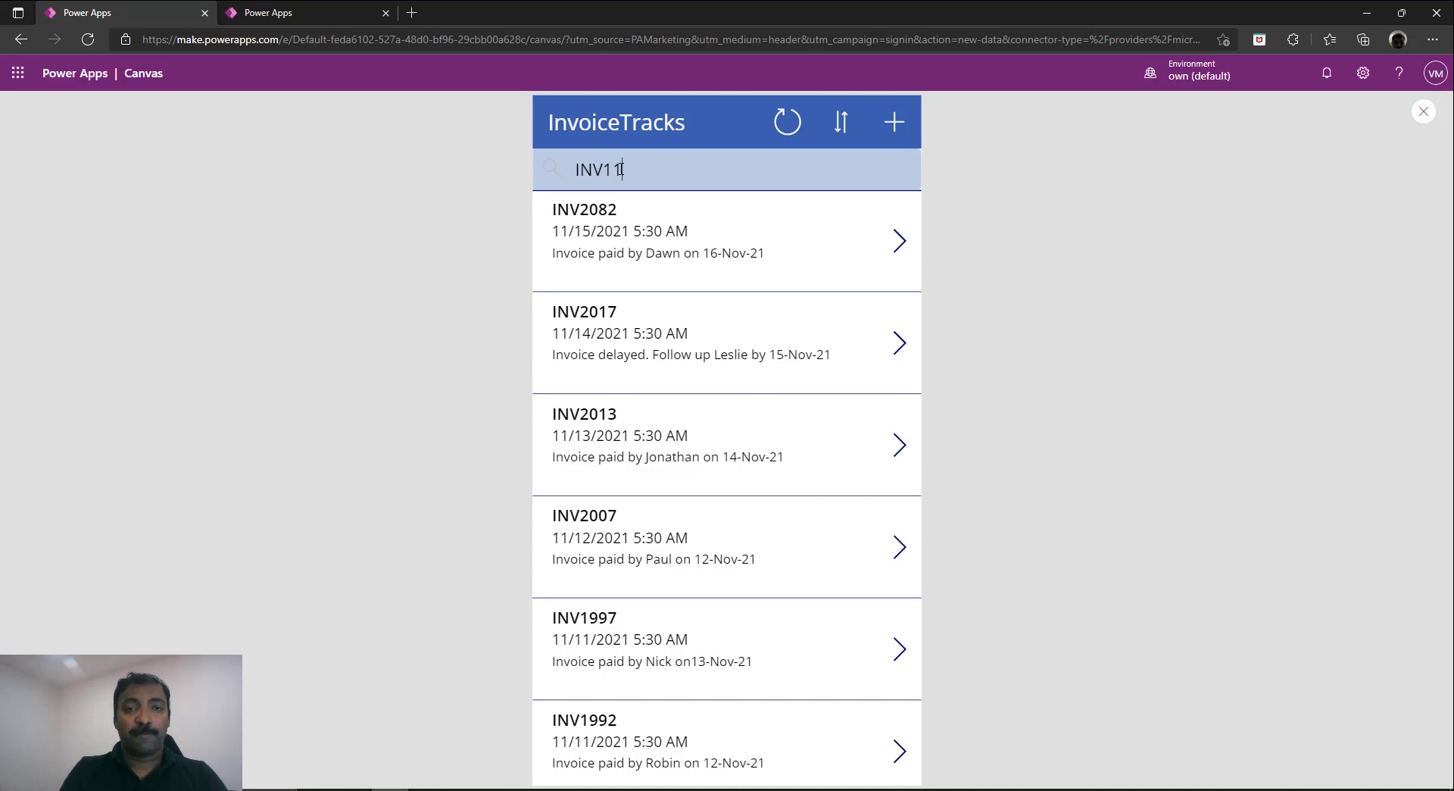
key("BackSpace")
type("8")
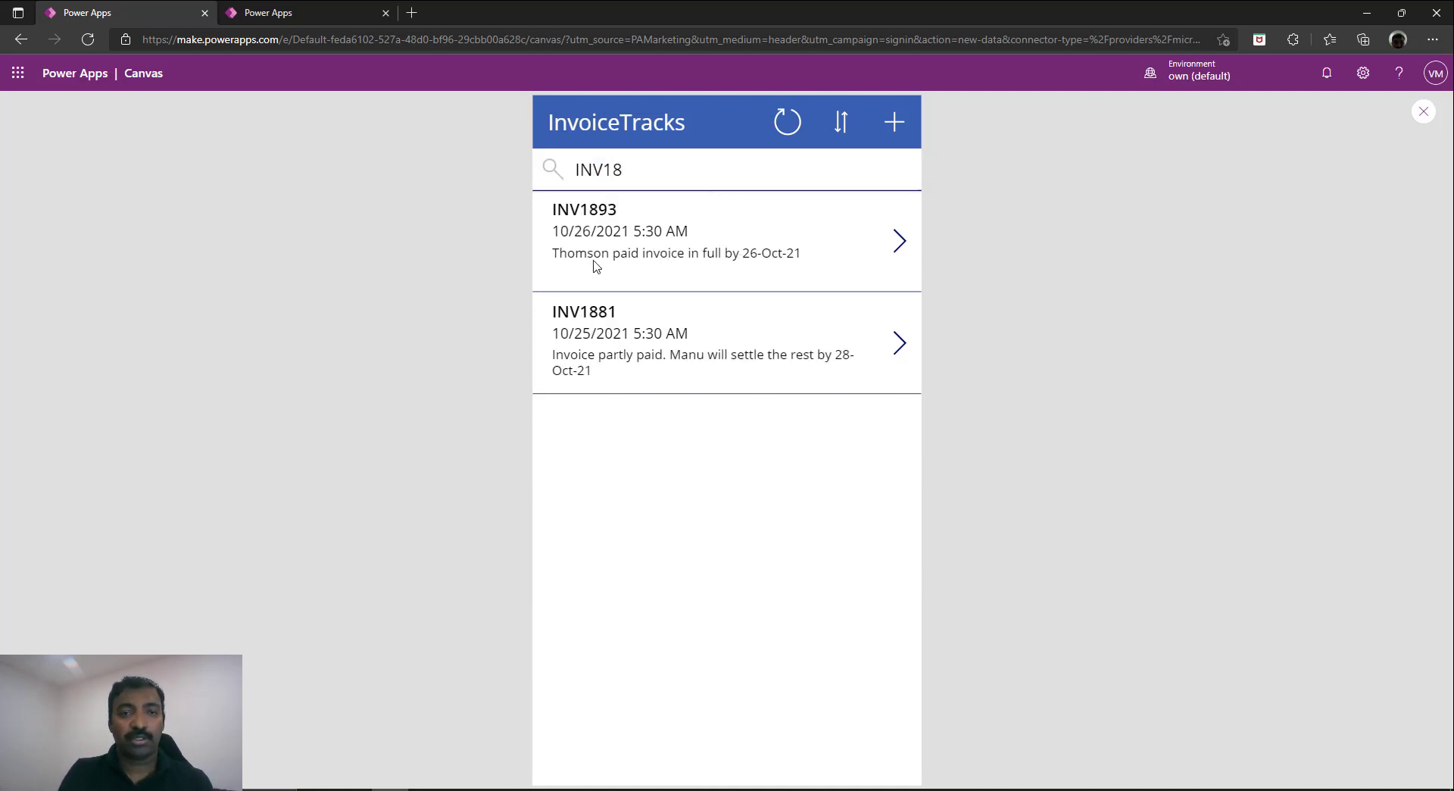
left_click(898, 243)
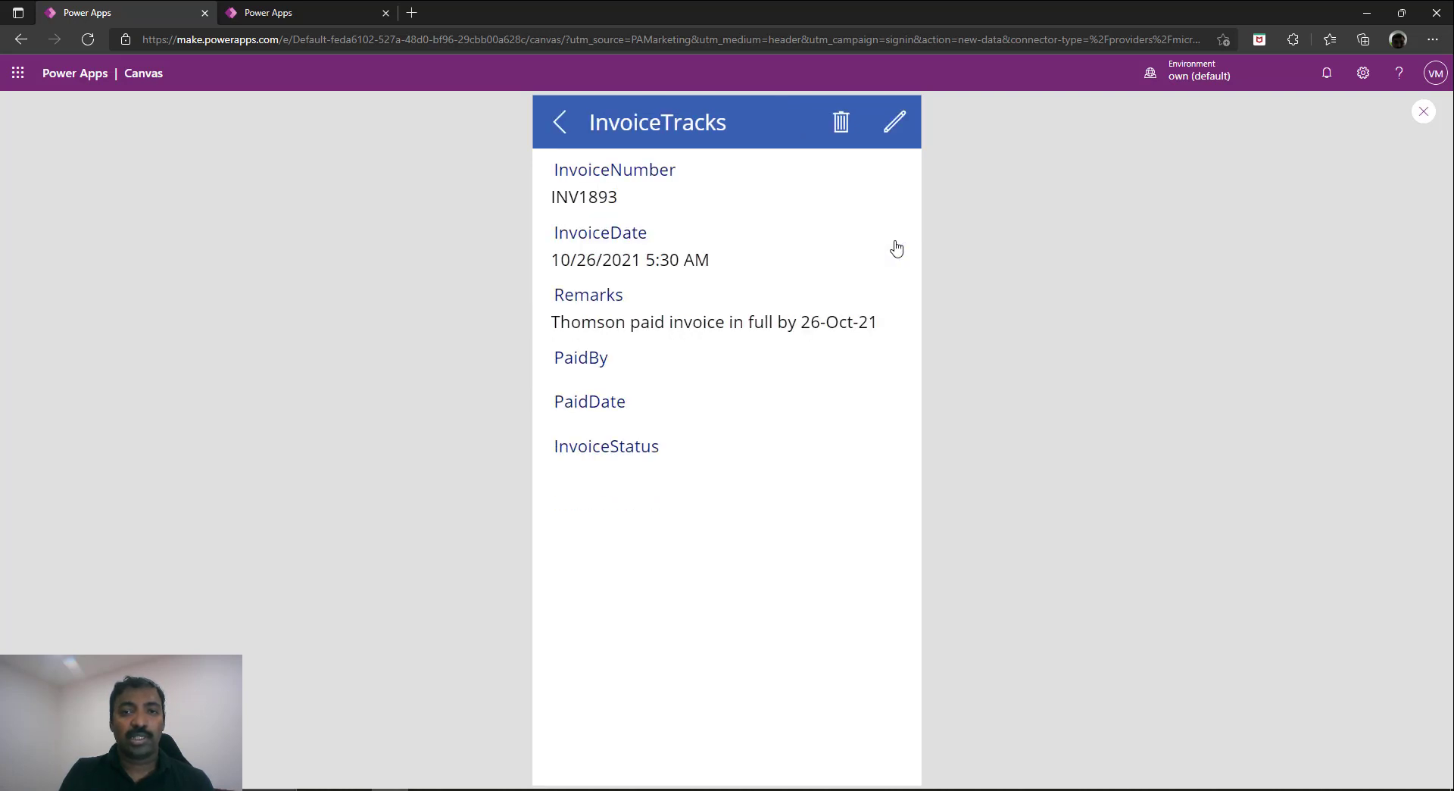
Open the invoice dated 10/26/2021 for editing and copy its entire Remarks text
left_click(894, 122)
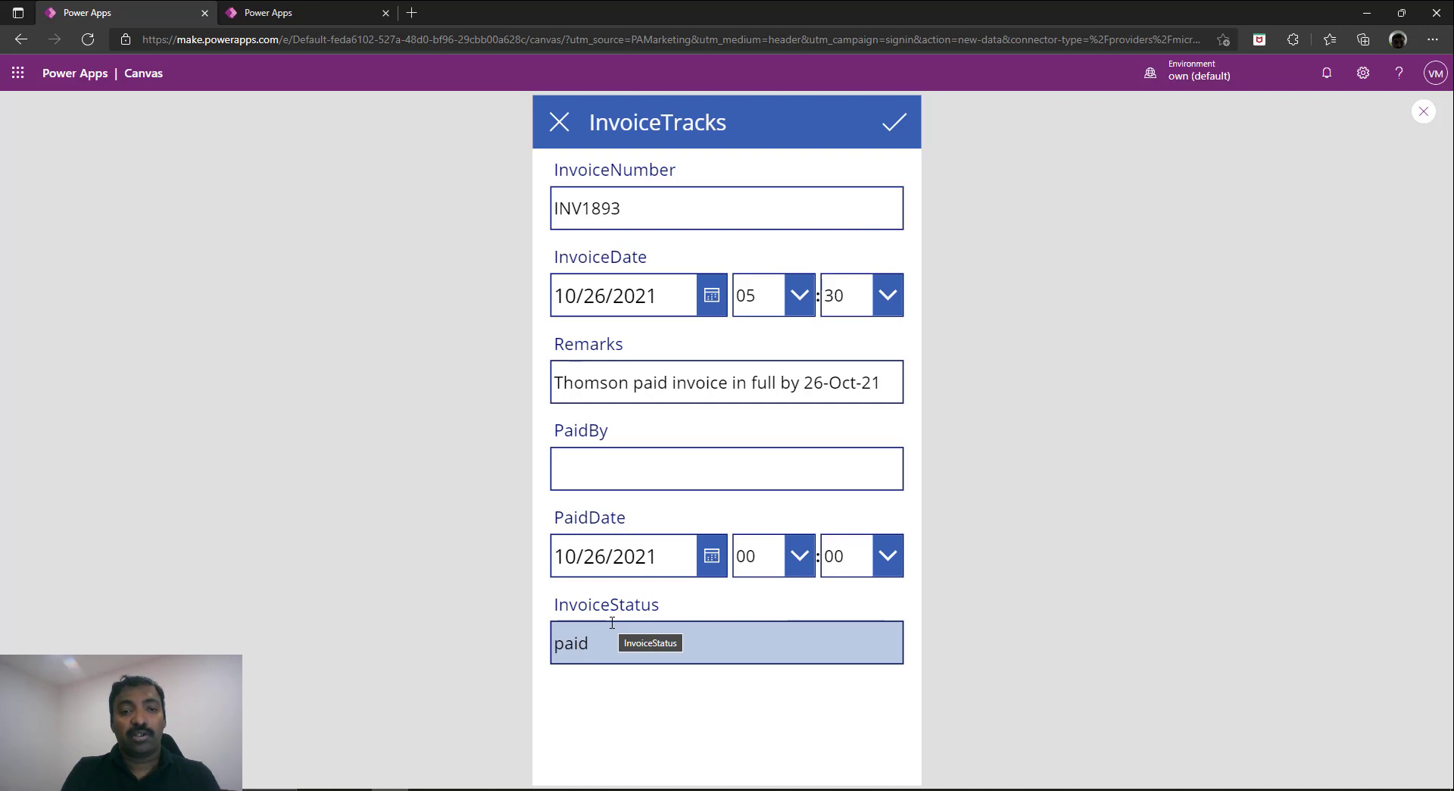
left_click(894, 380)
left_click_drag(894, 380, 550, 397)
key("ctrl+c")
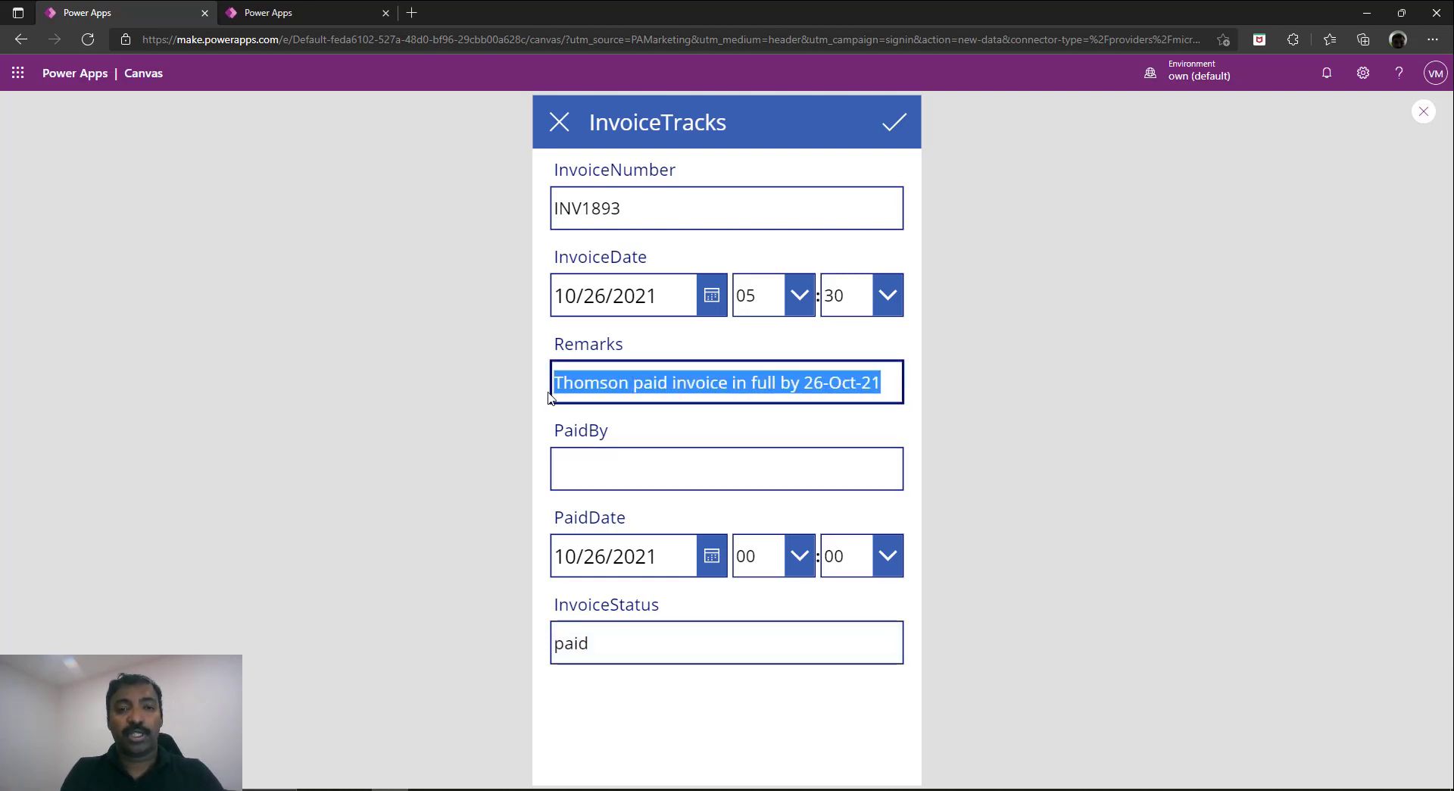
Test the Extract Invoice Details model in AI Builder with the copied Remarks text
left_click(263, 8)
key("ctrl+v")
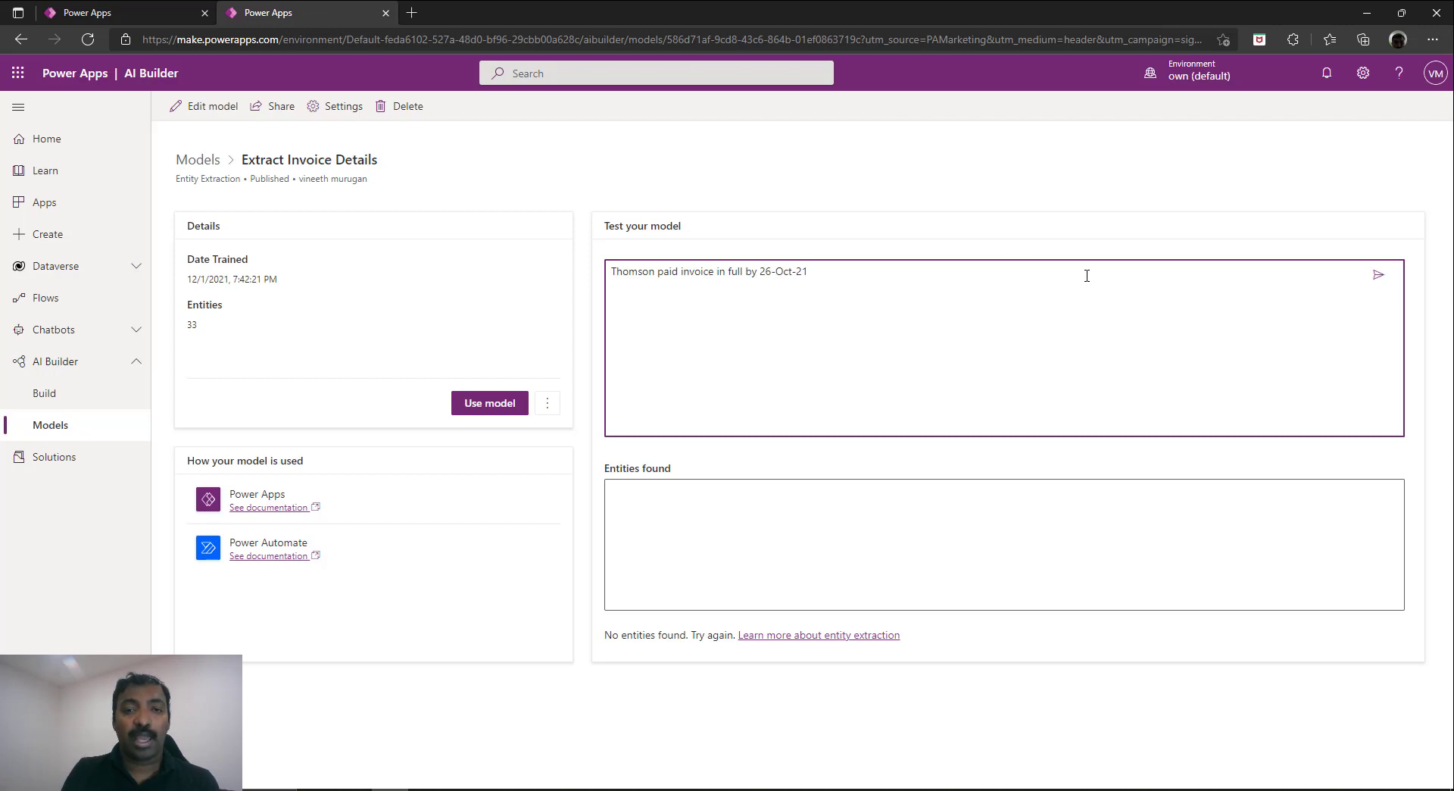
left_click(1375, 274)
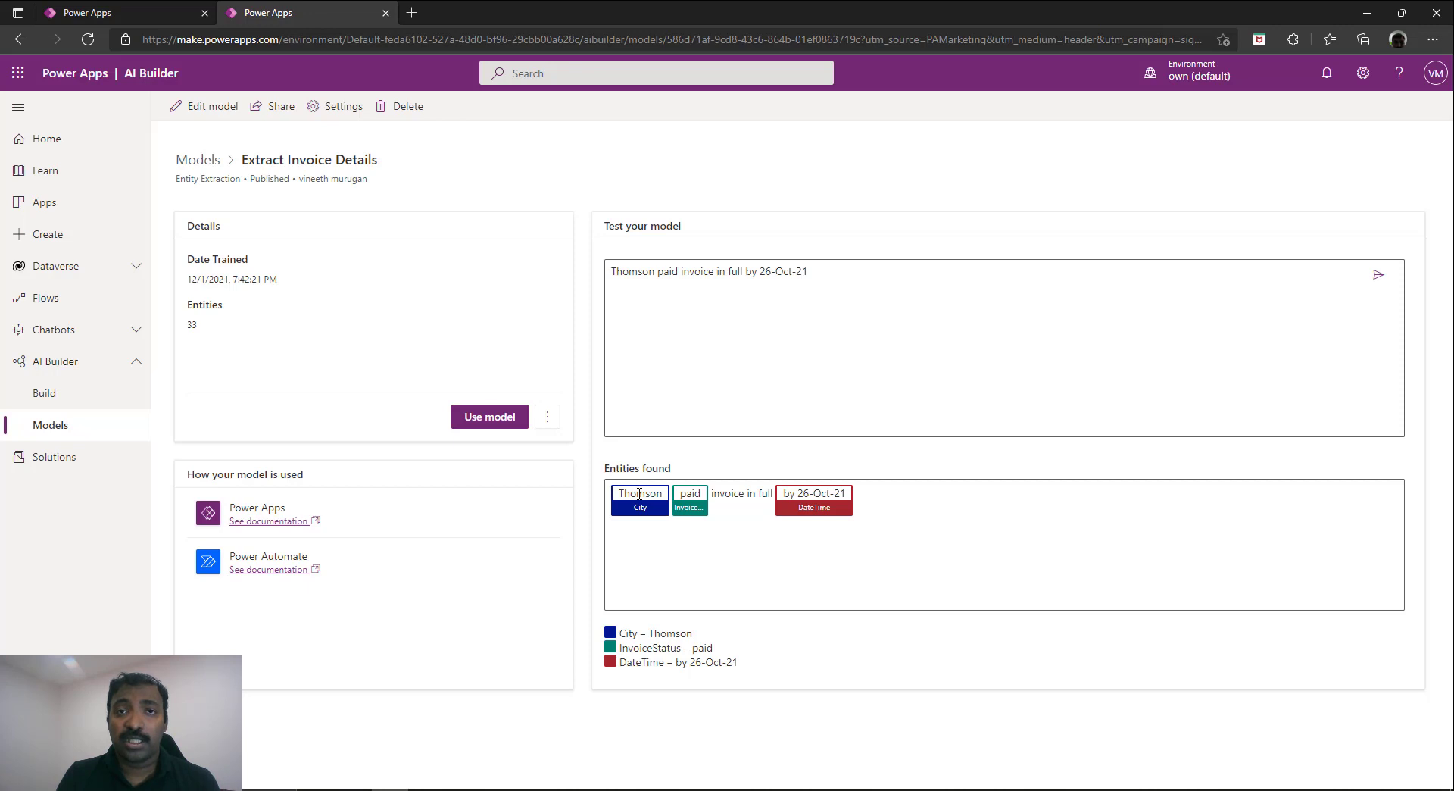
Edit the Extract Invoice Details model and limit its prebuilt entities to Date and time and Person name
left_click(231, 117)
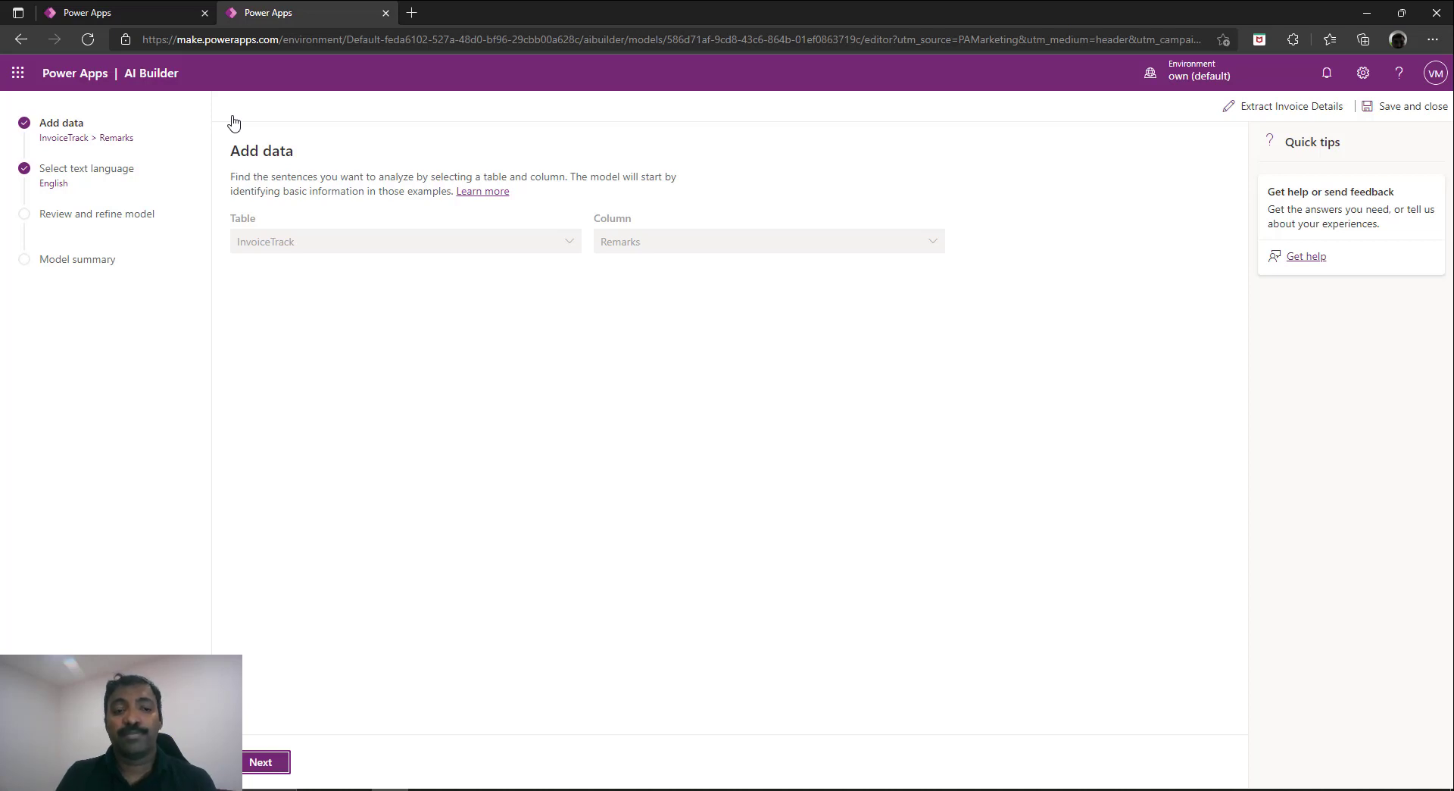
left_click(273, 762)
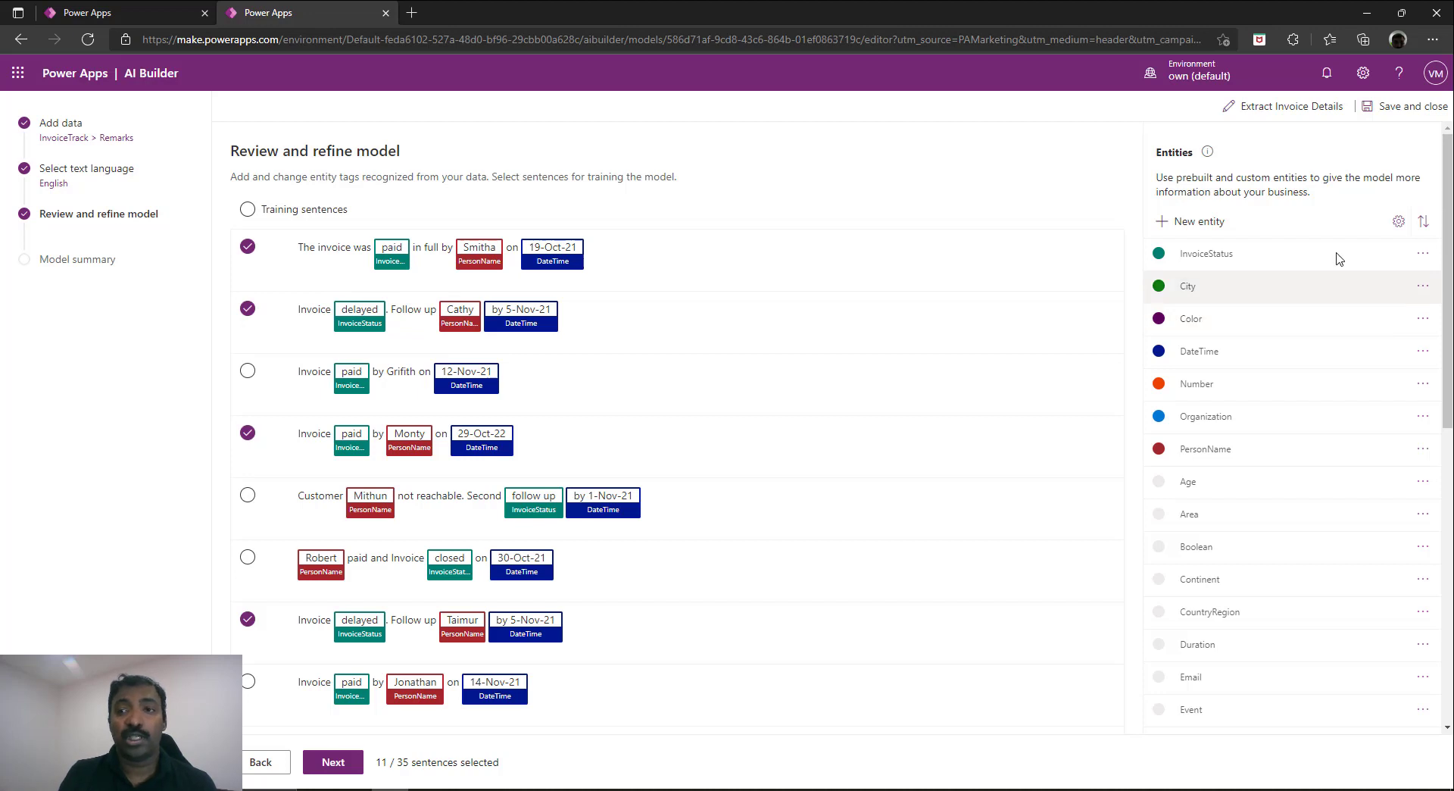
left_click(1399, 222)
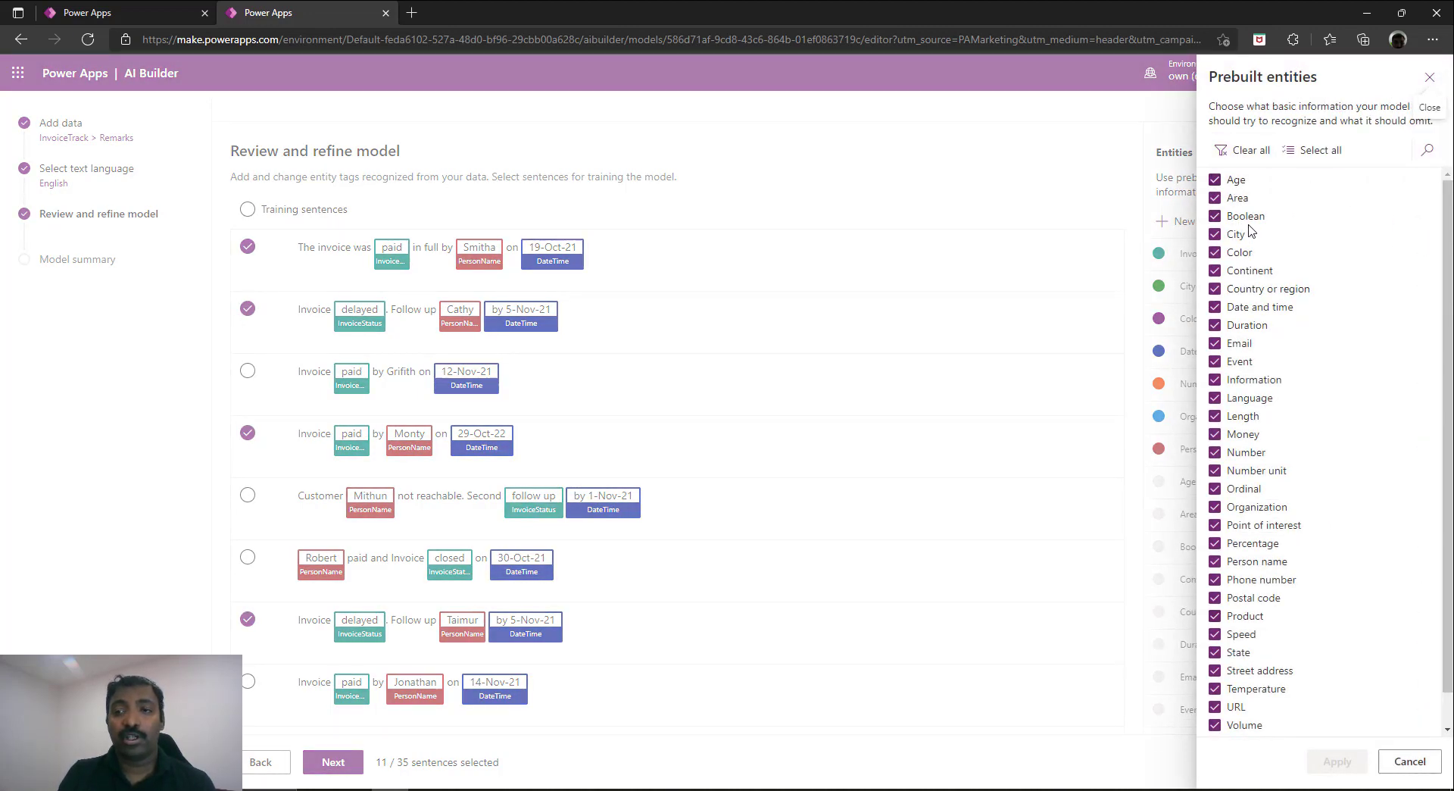
scroll(1452, 249, "down", 2)
scroll(1451, 249, "up", 2)
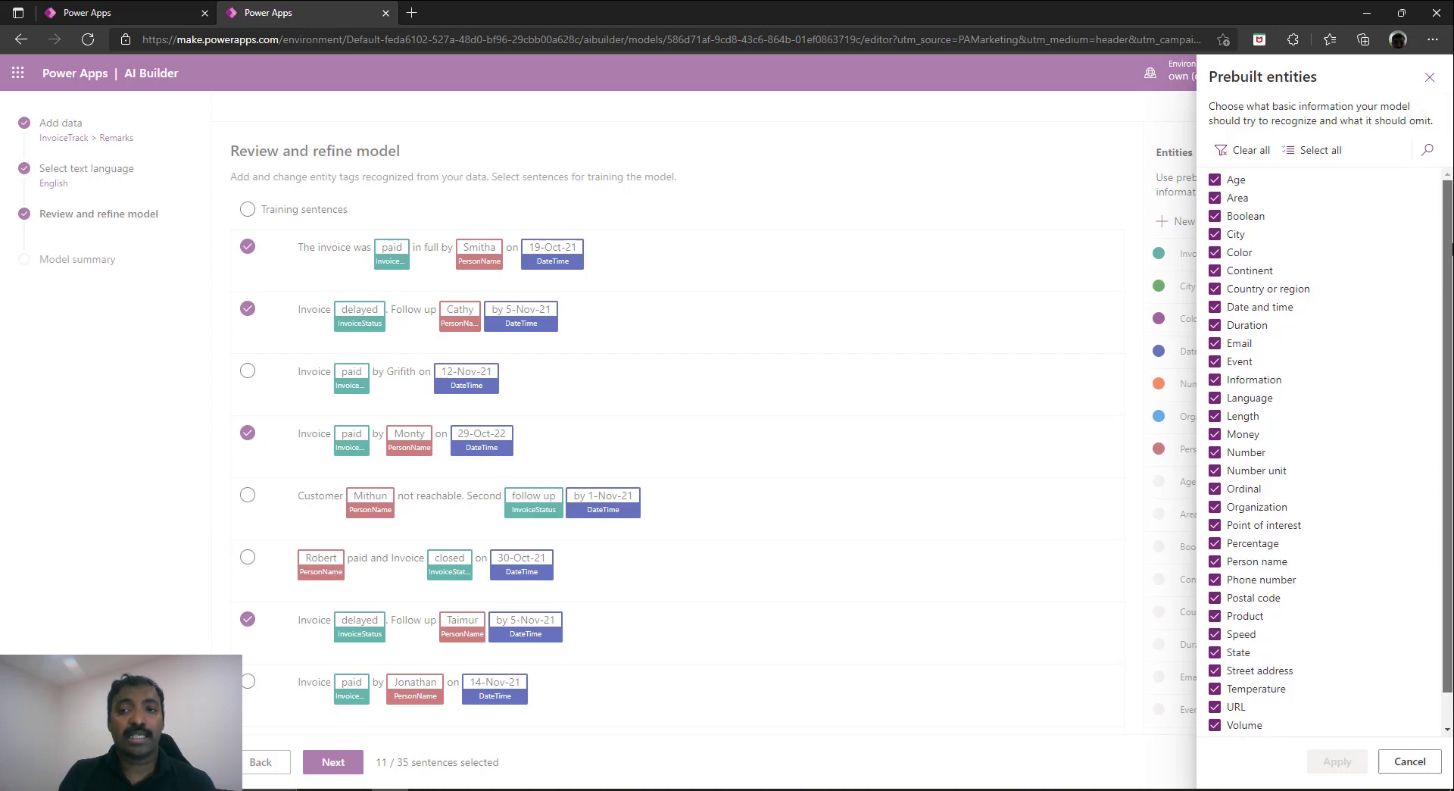
left_click(1253, 151)
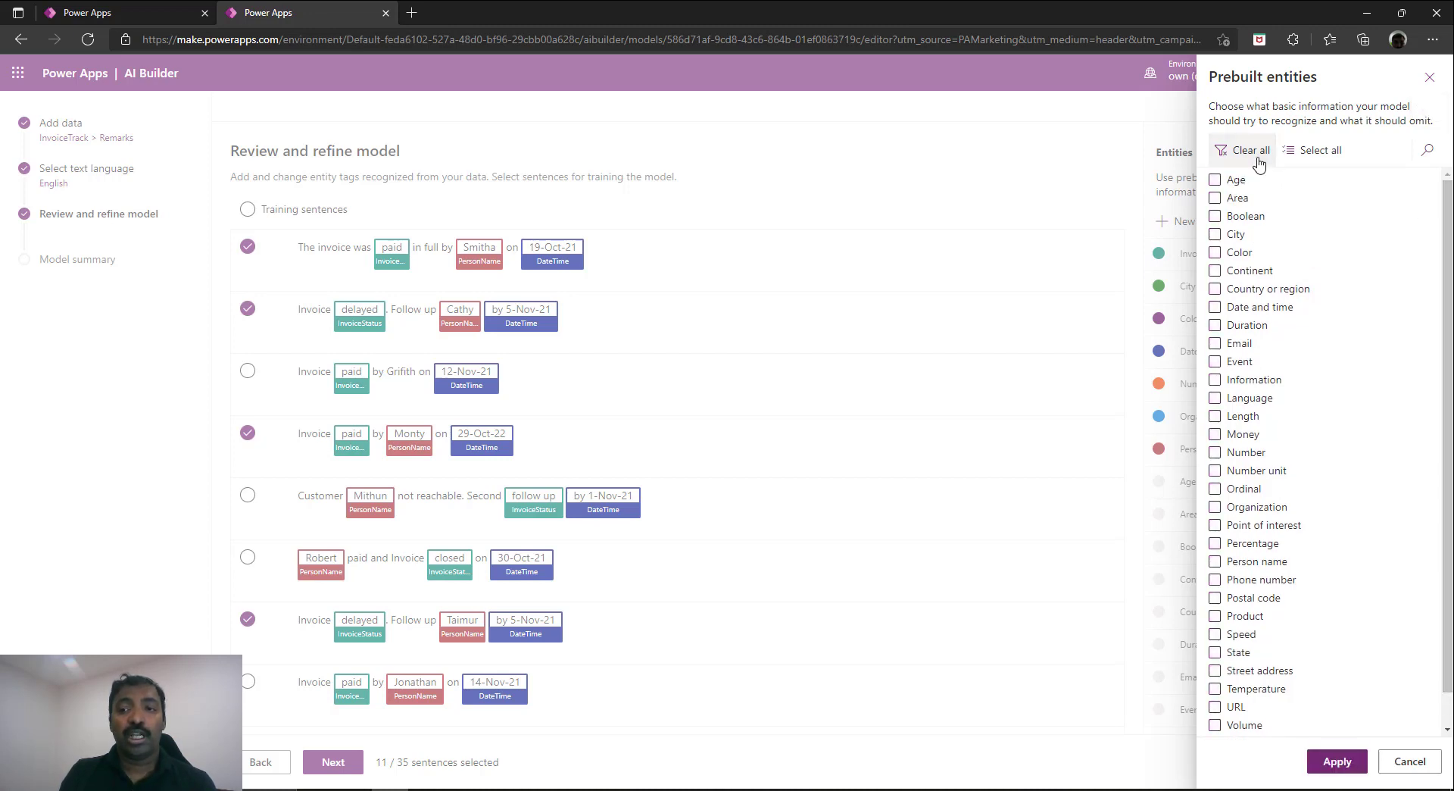
scroll(1288, 303, "down", 1)
left_click(1215, 274)
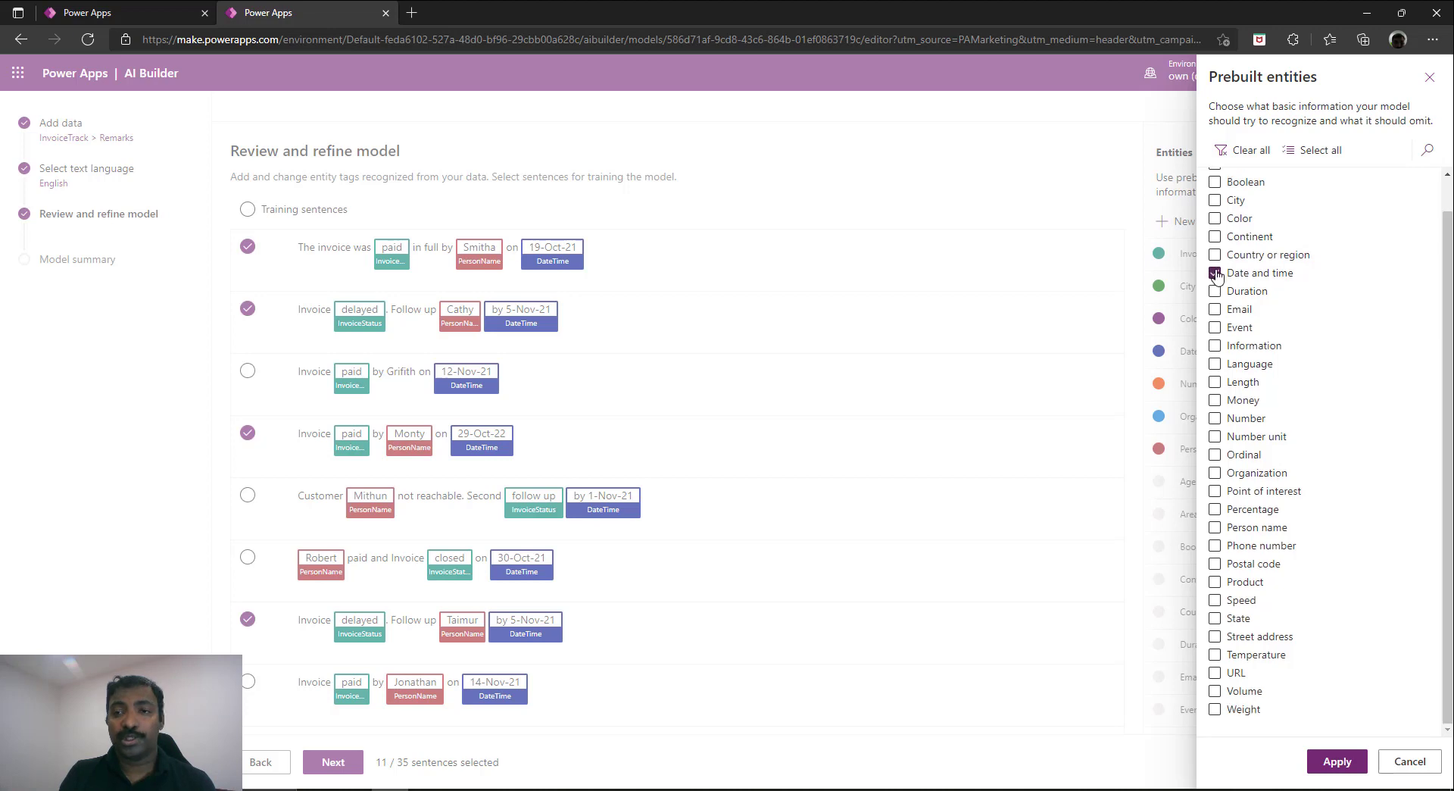
left_click(1216, 528)
left_click(1351, 762)
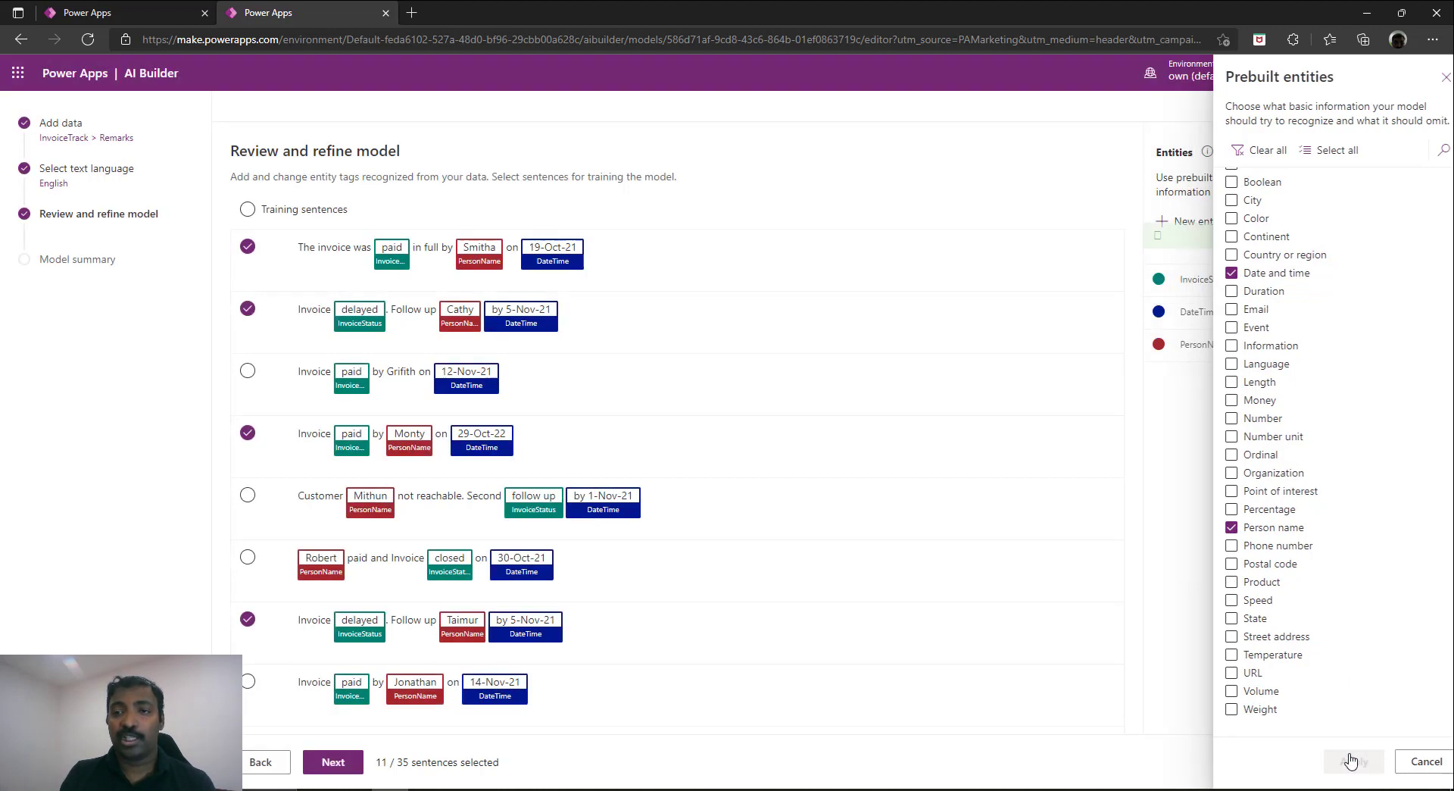
Retrain the Extract Invoice Details model with the reduced entity set and publish the last trained version
left_click(333, 762)
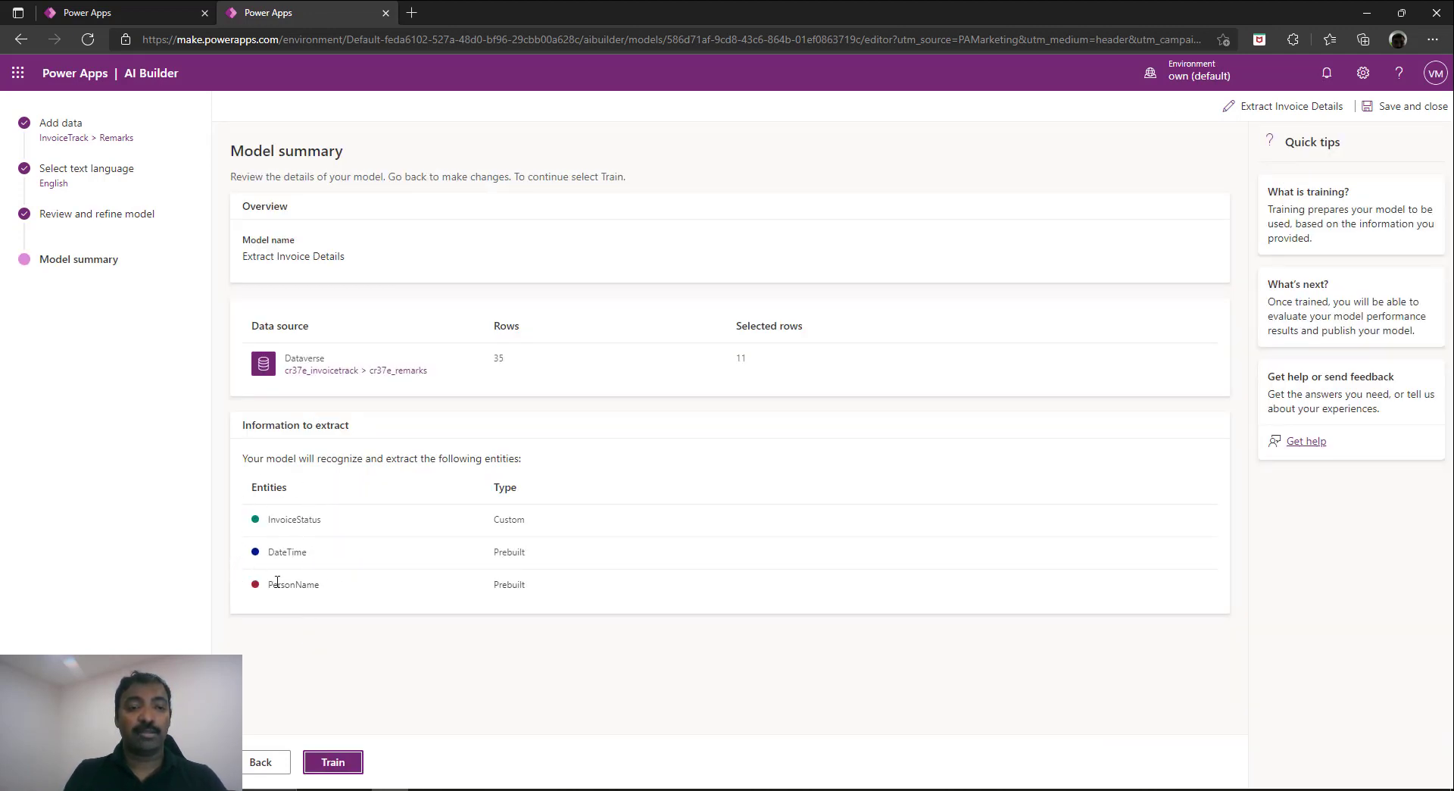
left_click(336, 761)
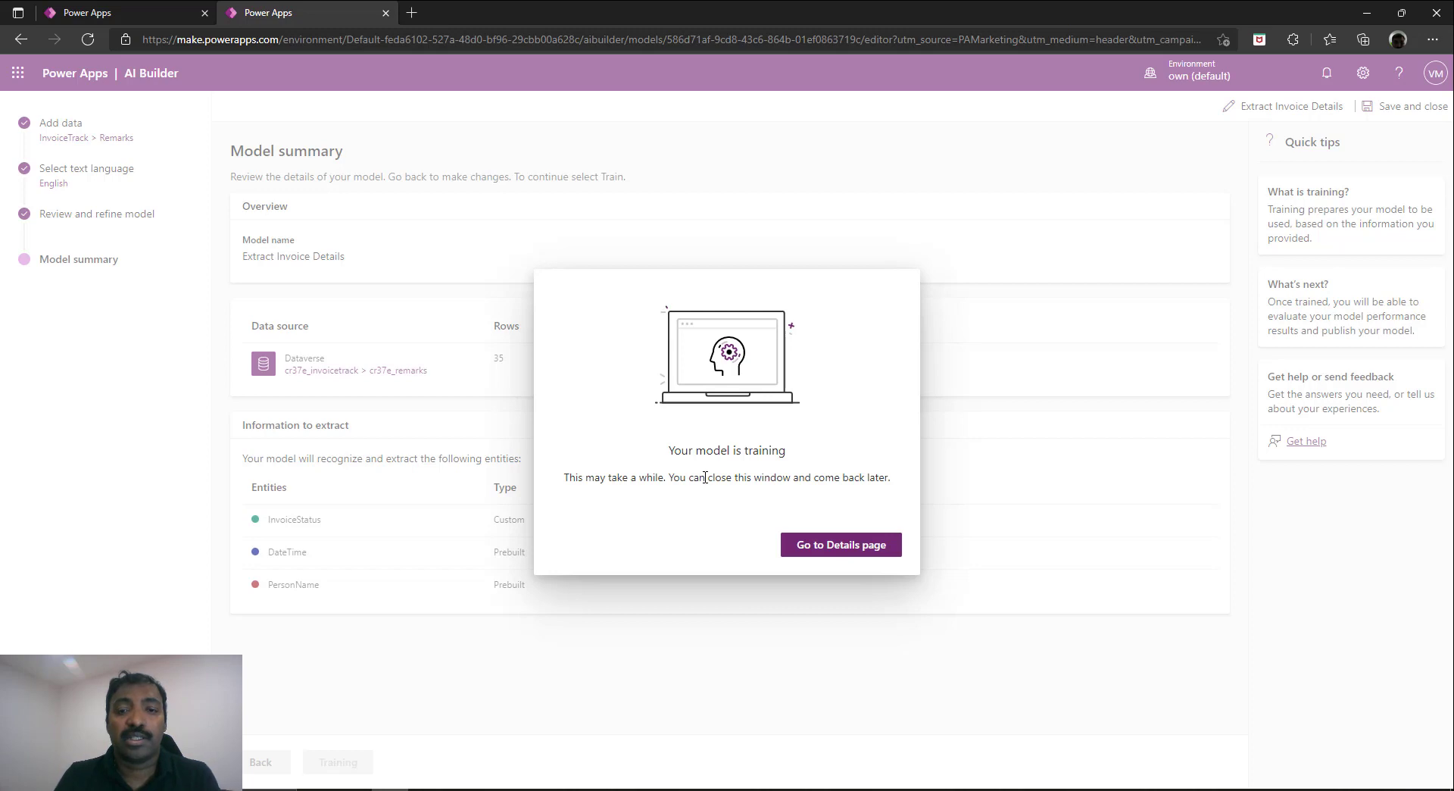
left_click(894, 545)
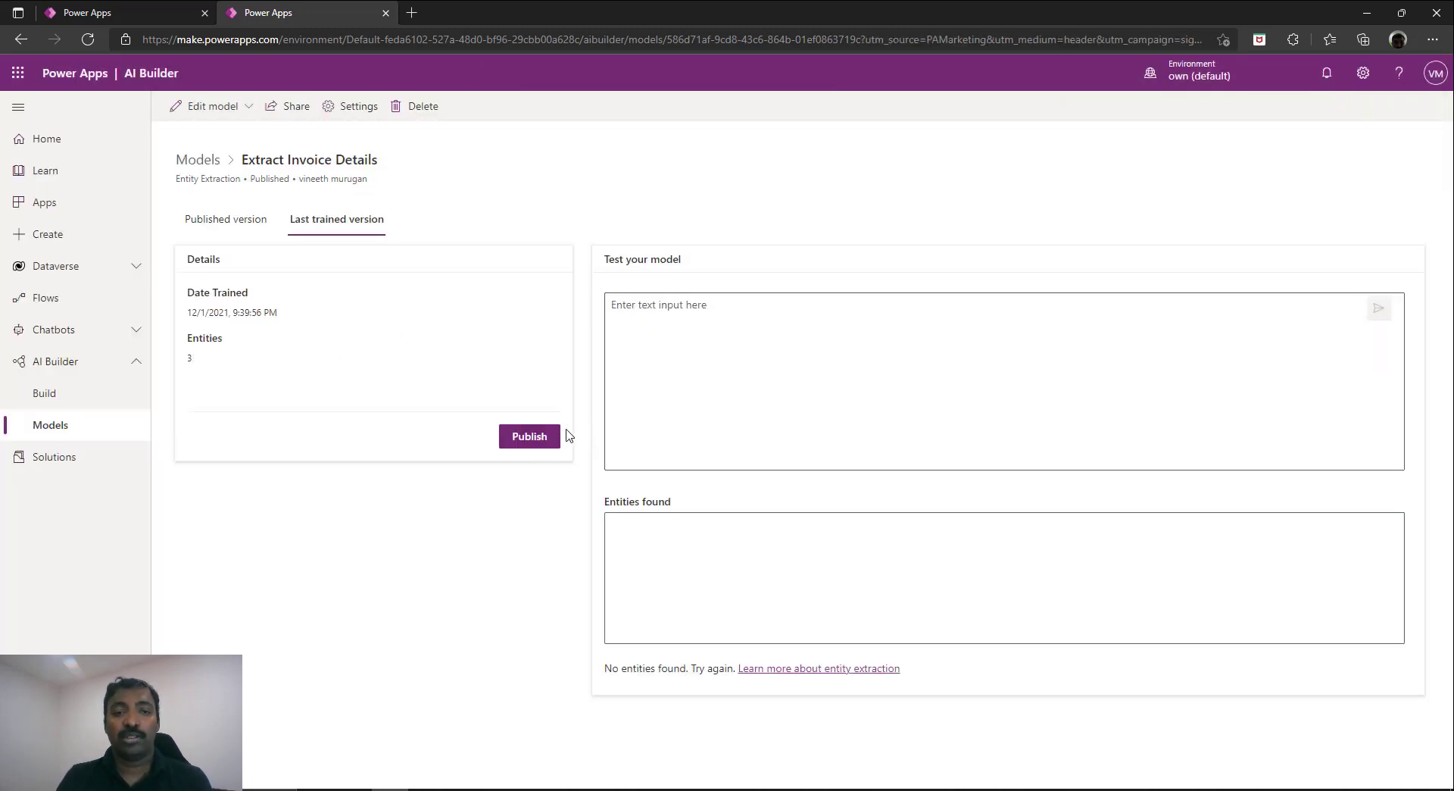
left_click(544, 438)
left_click(746, 469)
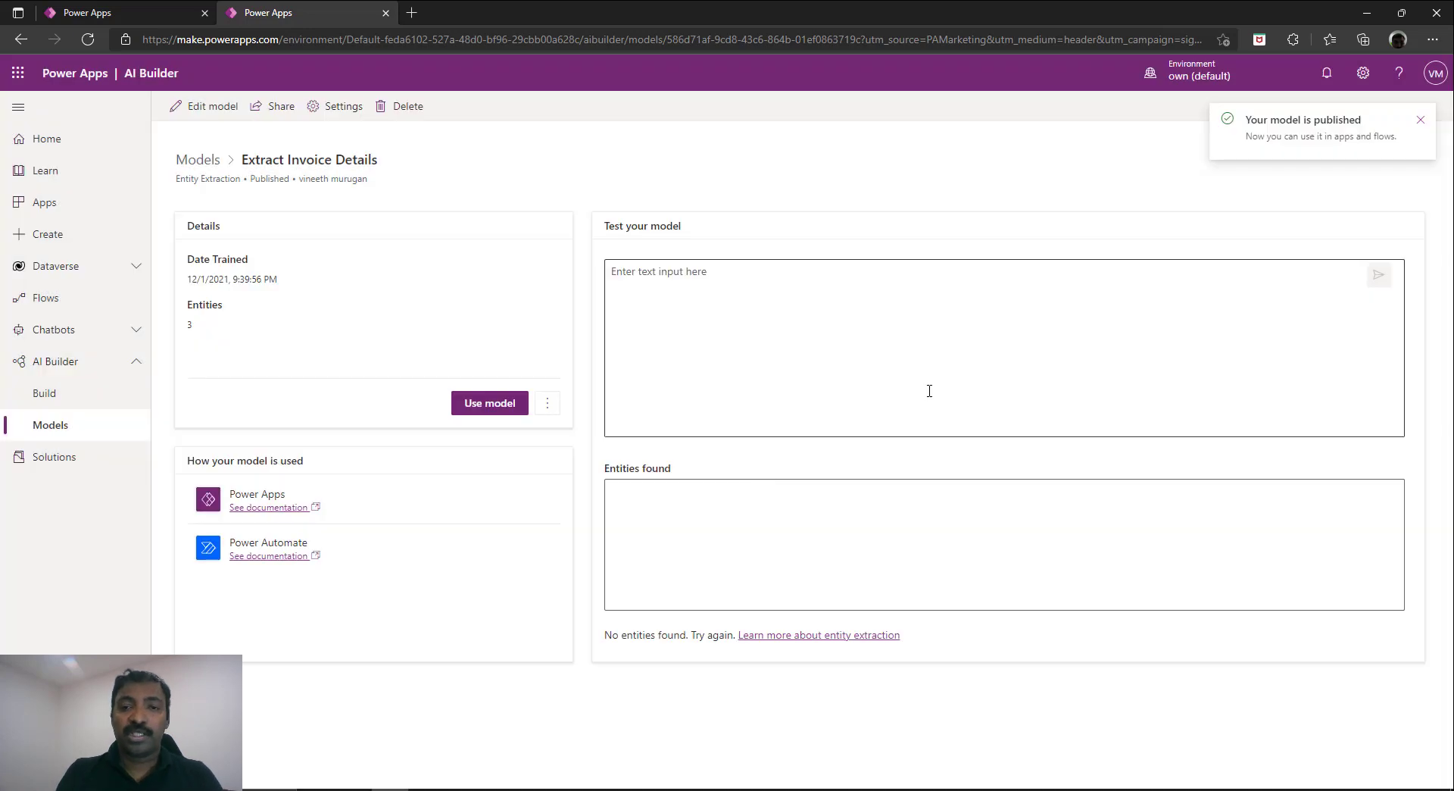
Enter the copied Remarks text as test input for the newly published model
left_click(849, 304)
key("ctrl+v")
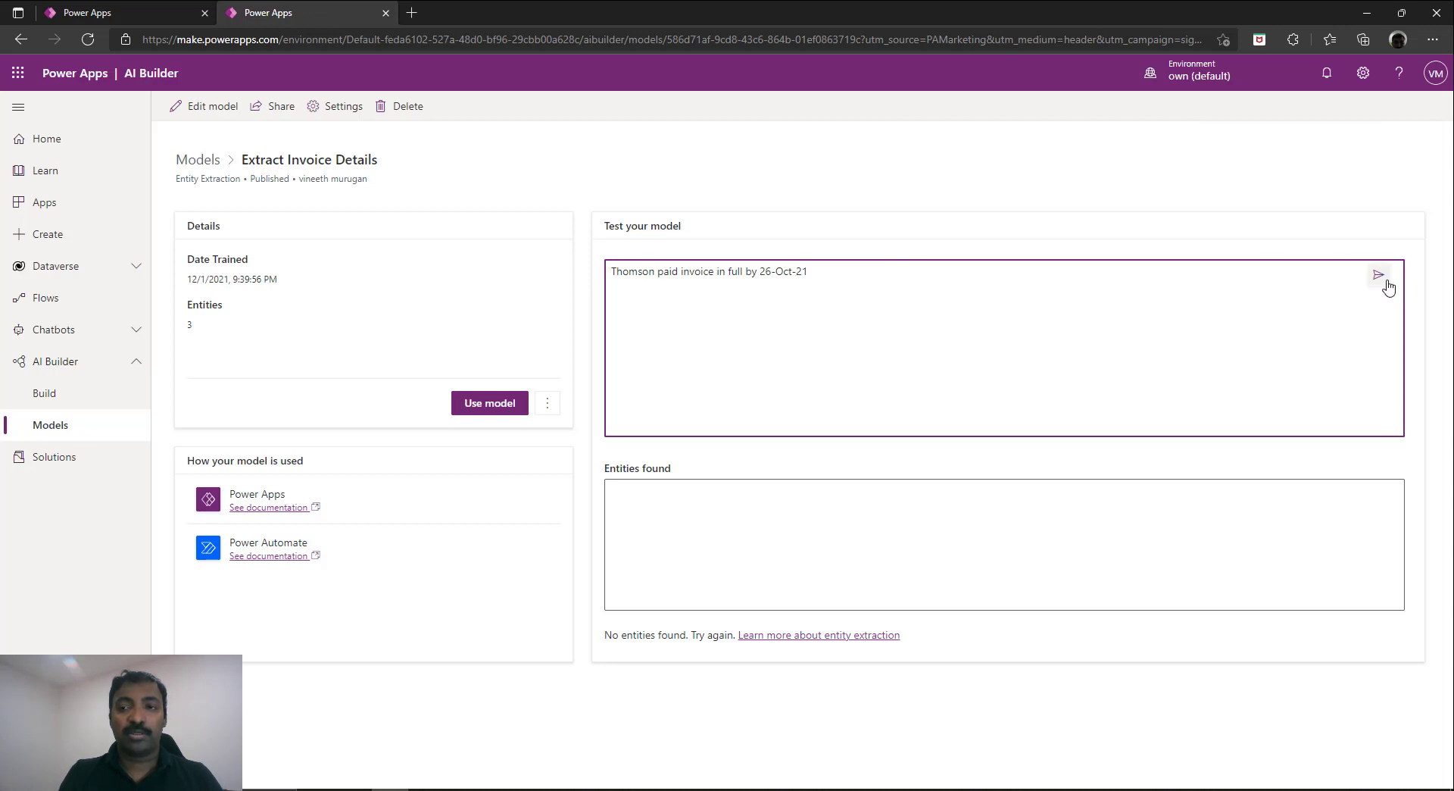
Open the Invoice Details Process canvas app for editing and remove Entity extraction from its data sources
left_click(50, 203)
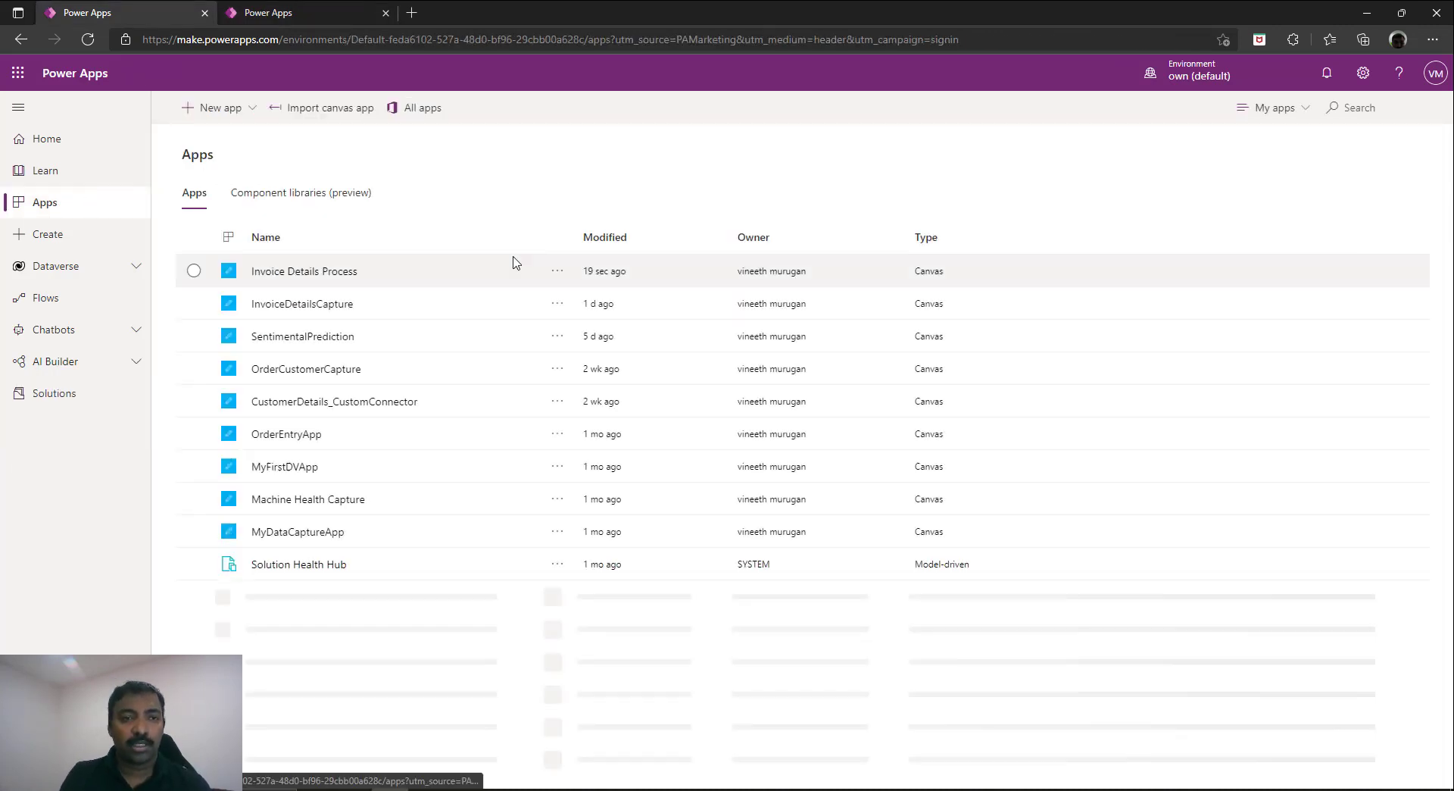
left_click(556, 270)
left_click(570, 299)
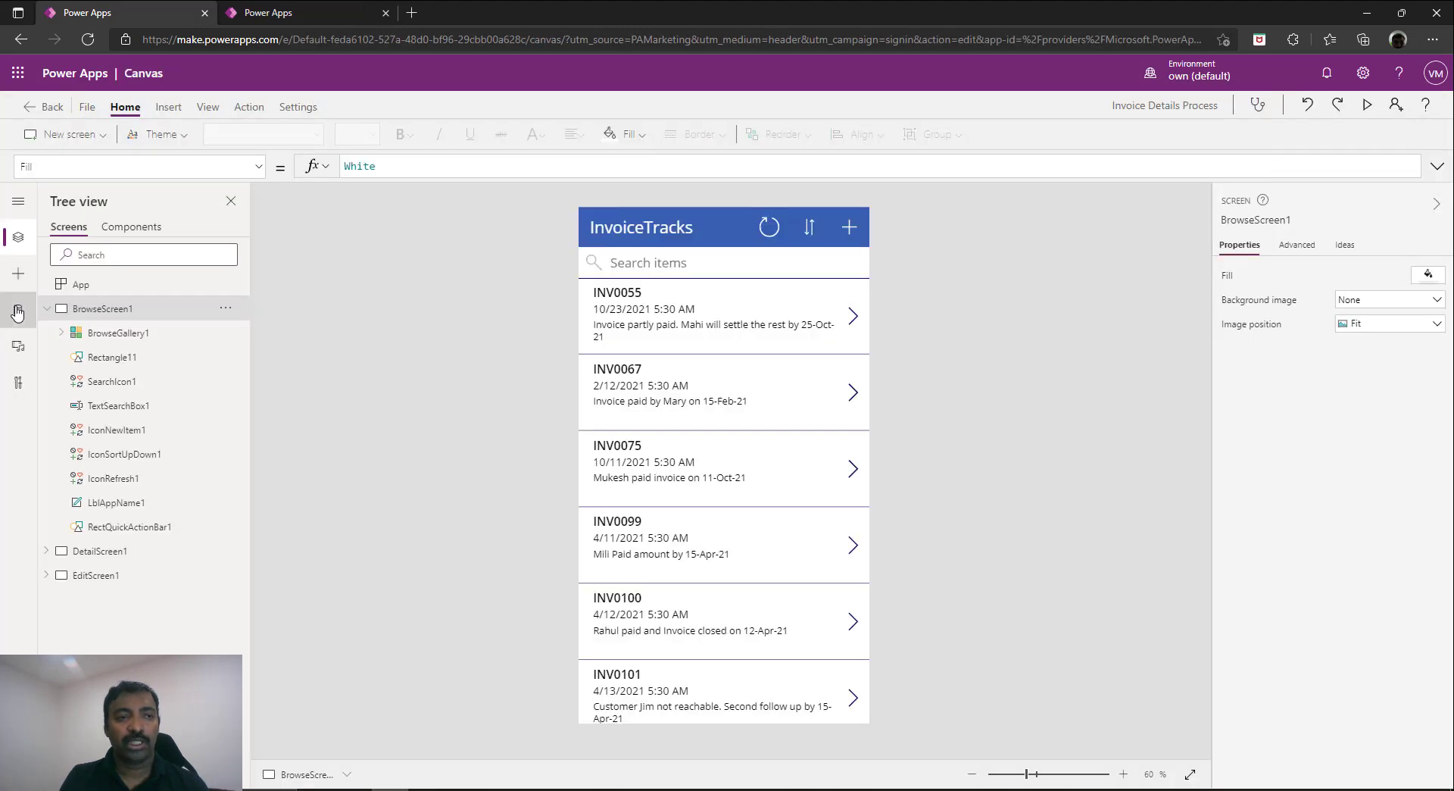
left_click(19, 311)
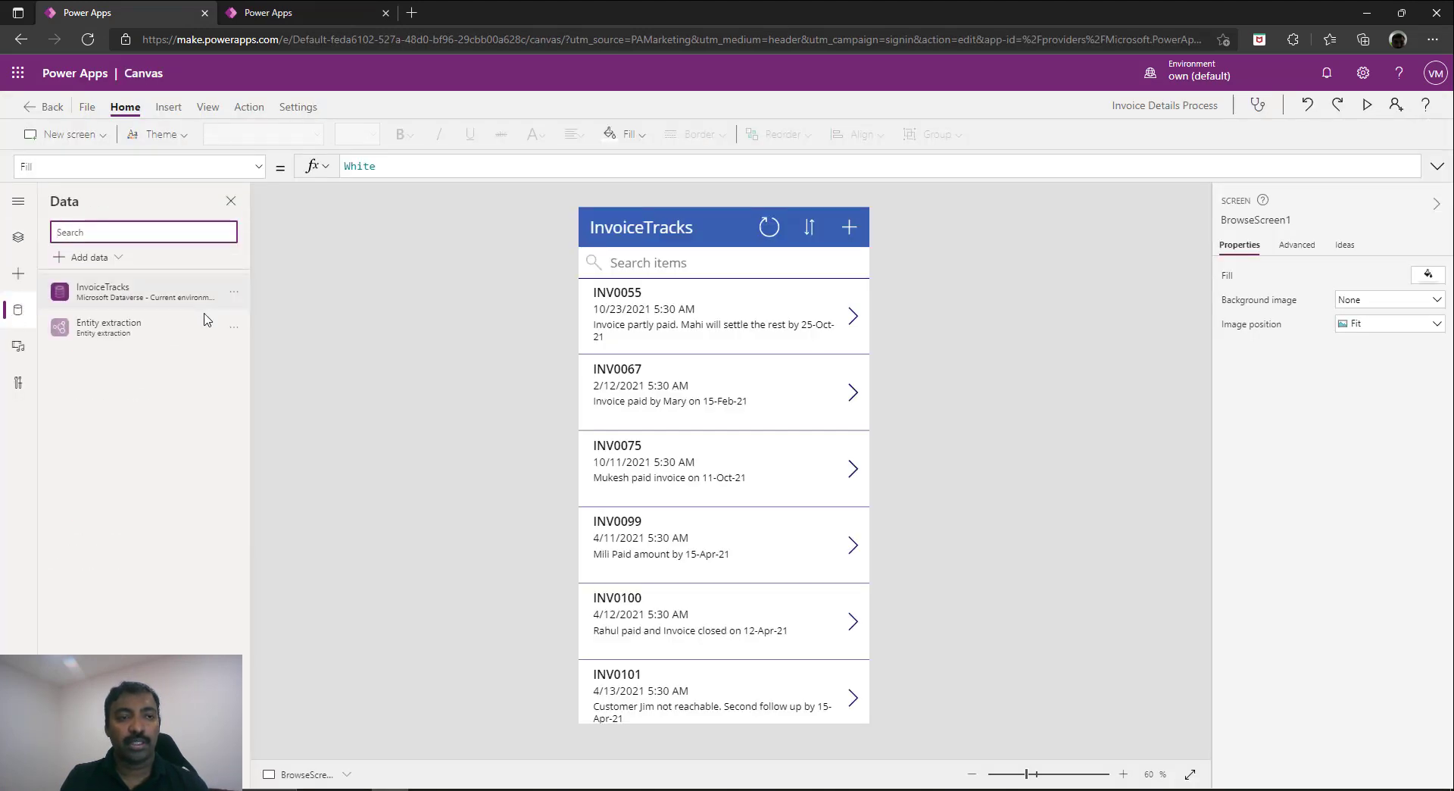
left_click(234, 327)
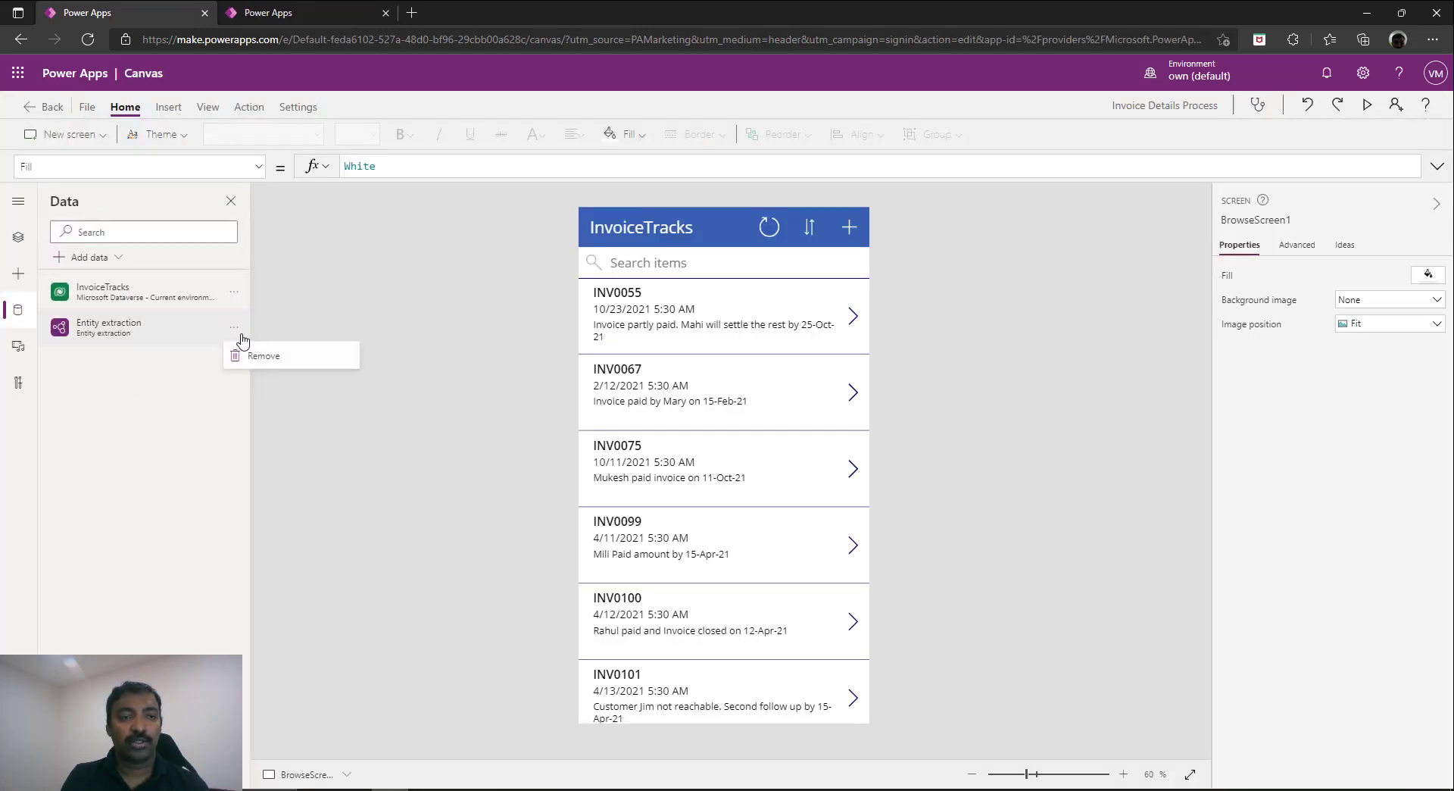
left_click(266, 357)
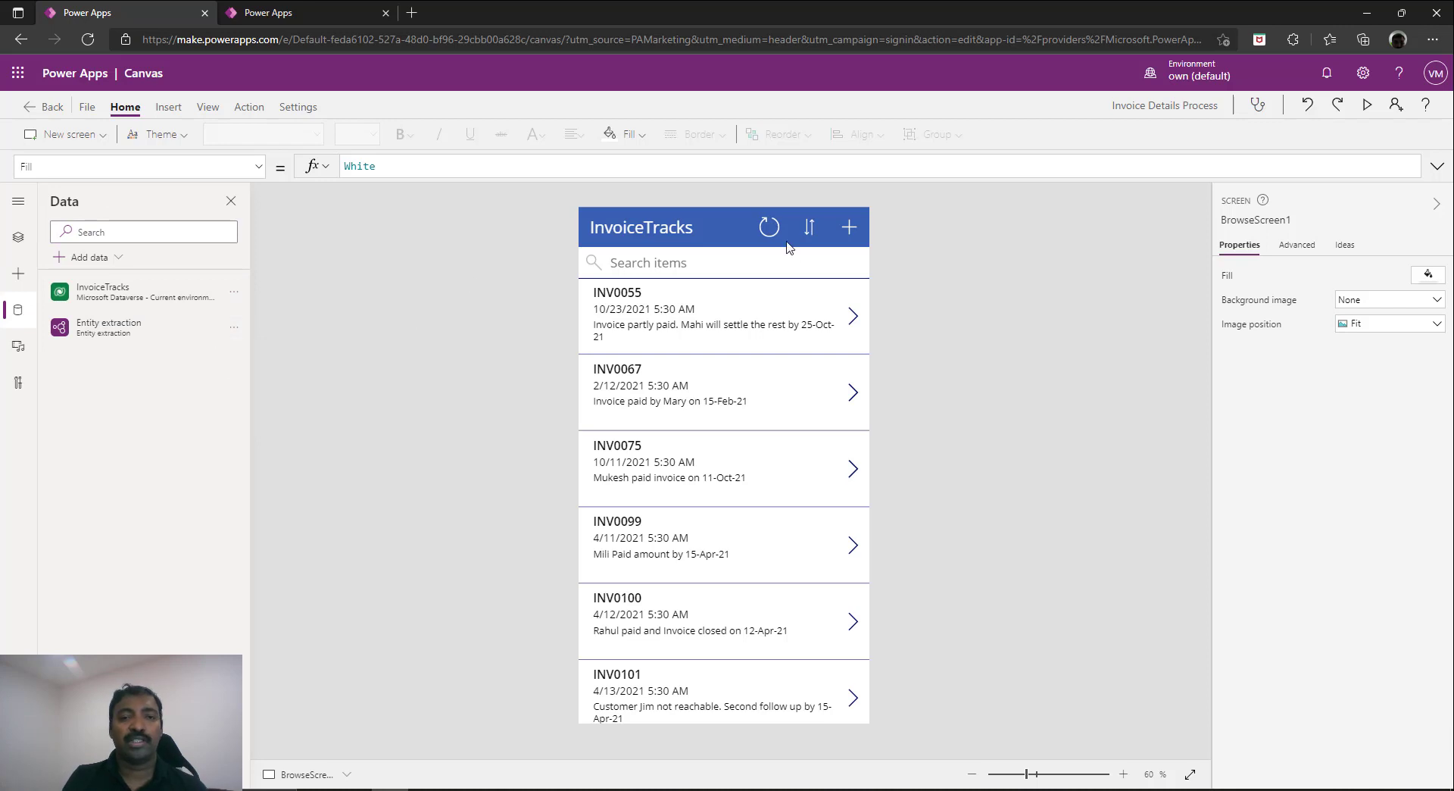
Preview the app, search for "INV18", and open the details of the invoice dated 10/26/2021
left_click(1367, 106)
left_click(861, 163)
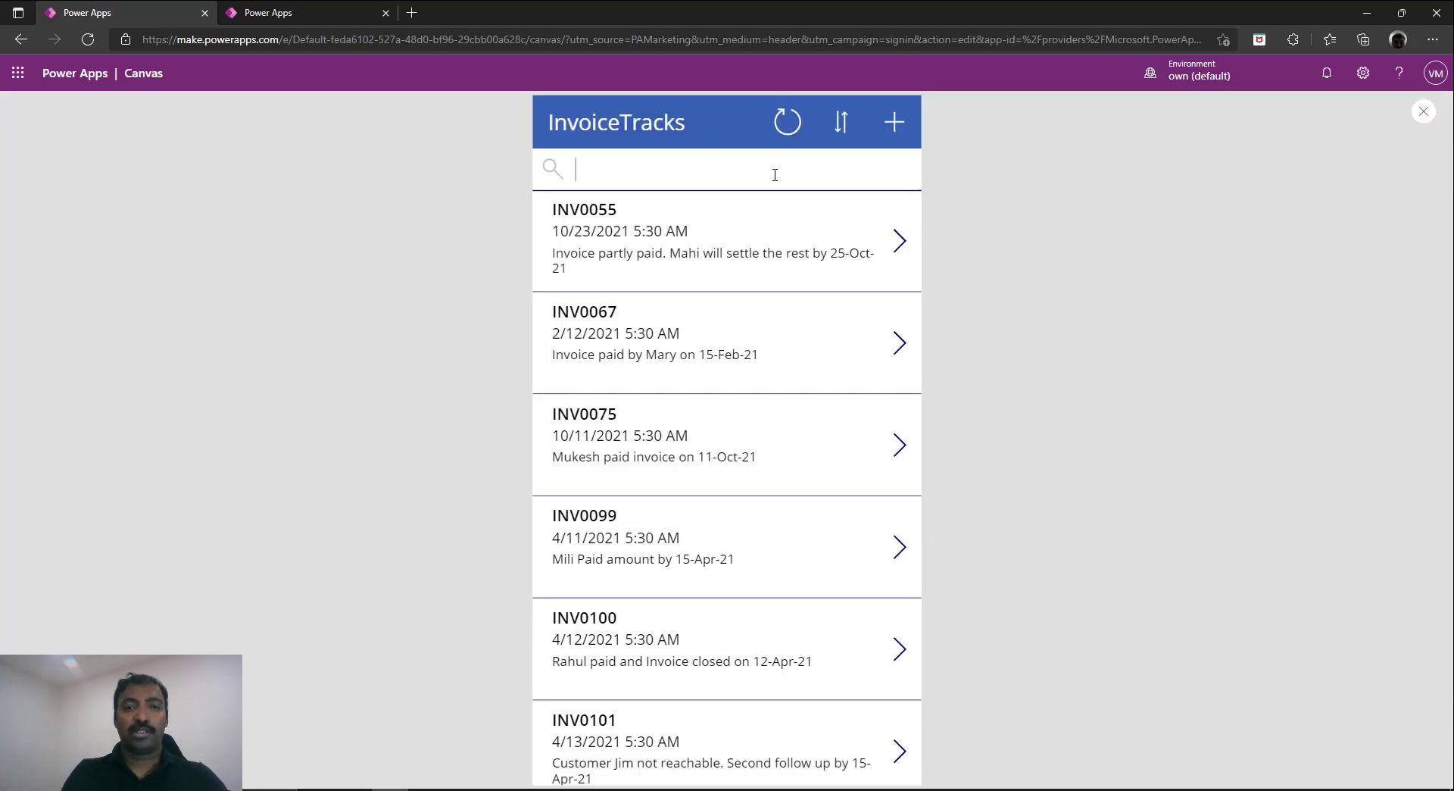
type("INV18")
left_click(899, 342)
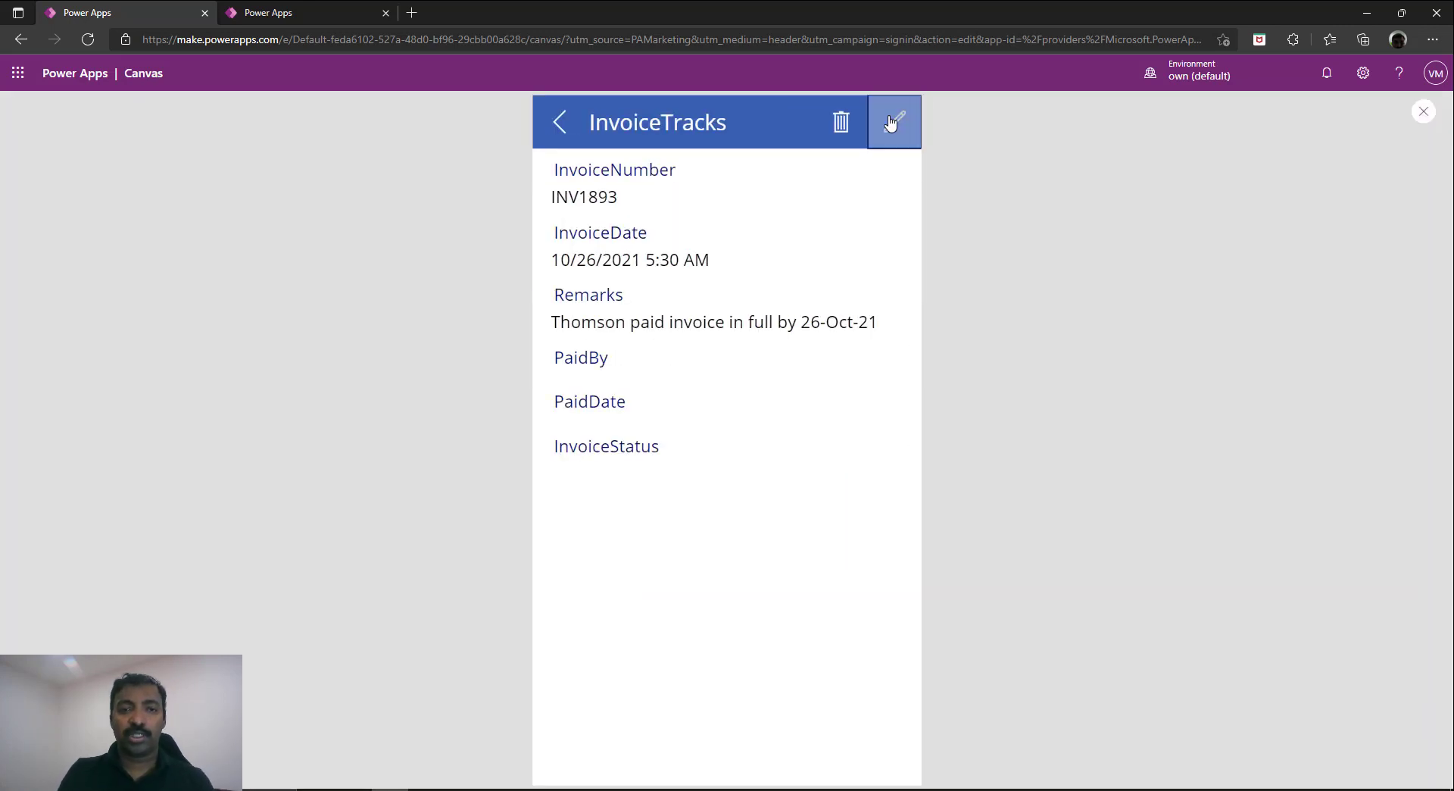
Open the invoice dated 10/26/2021 for editing and save it with the extracted PaidBy, PaidDate and InvoiceStatus values
left_click(896, 121)
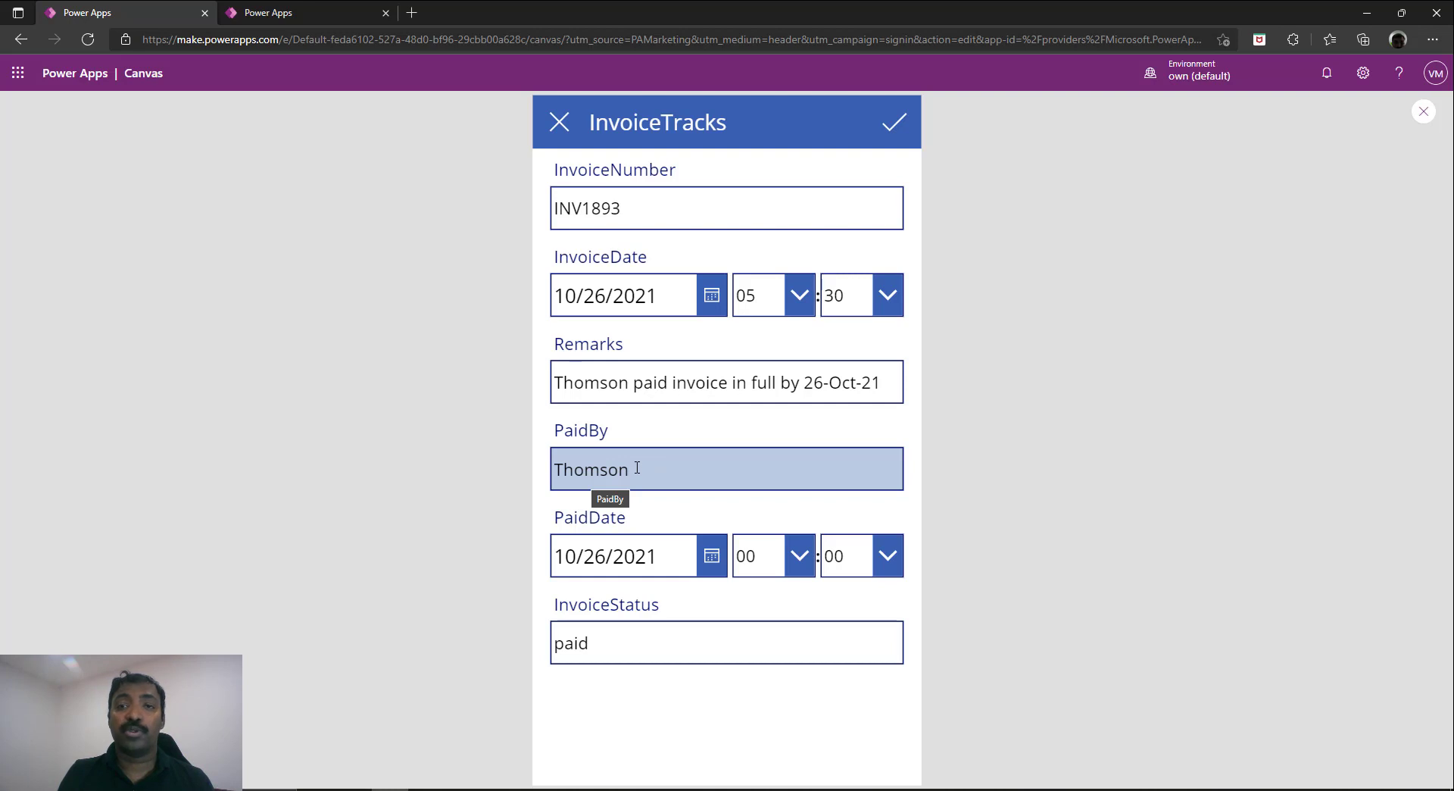
left_click(895, 122)
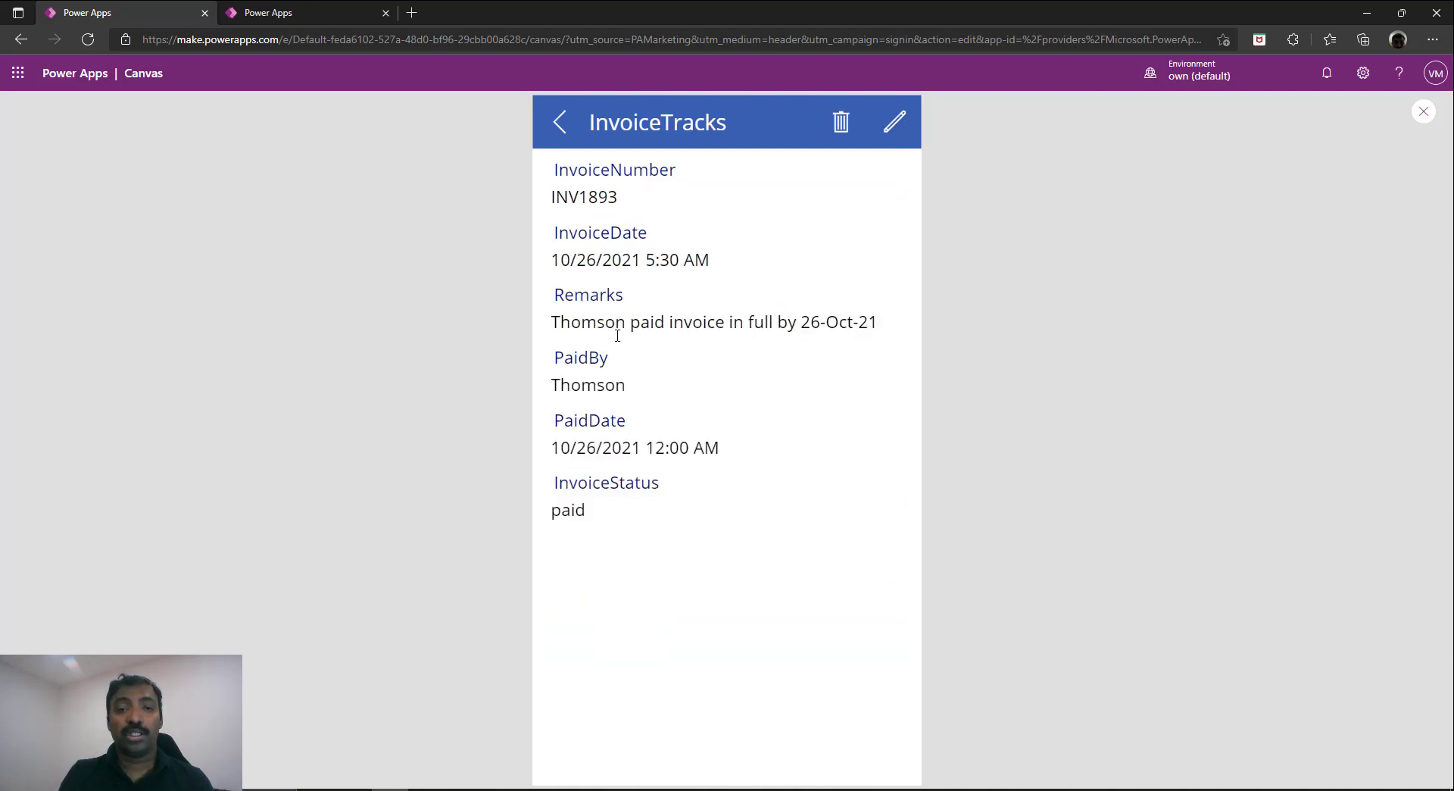